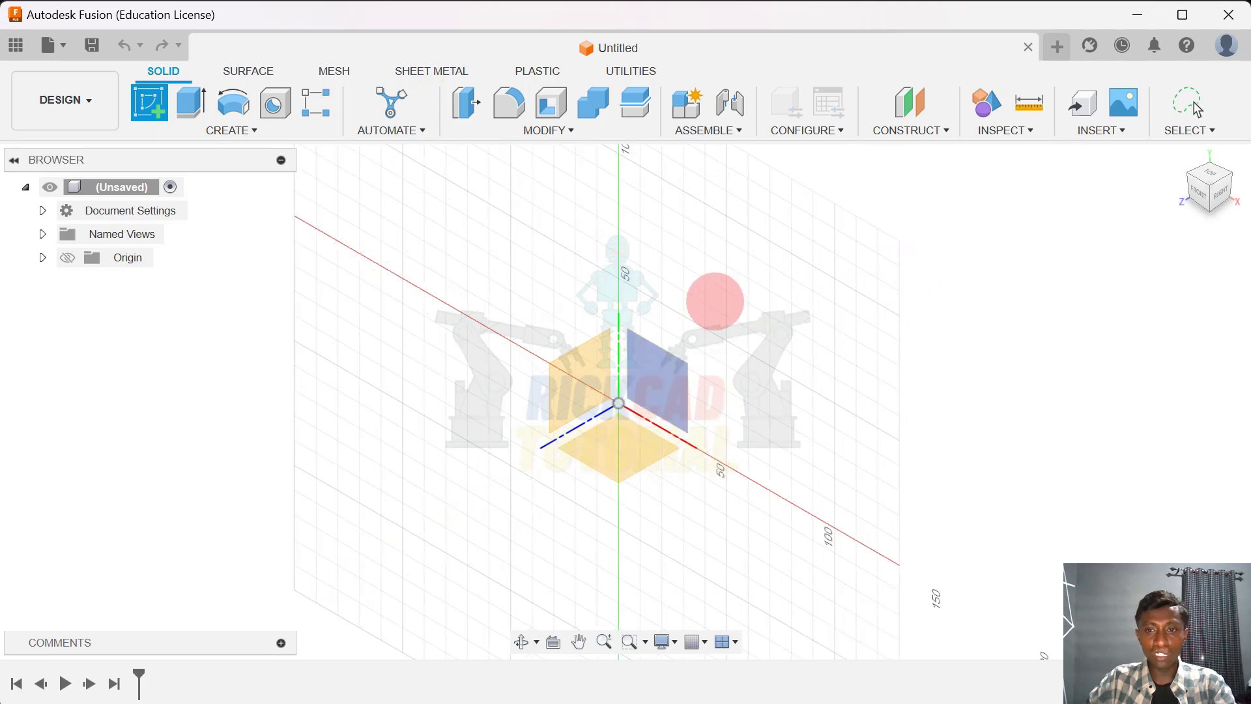
# Start a sketch on the horizontal origin plane and draw an ellipse centred on the origin, 30 mm wide and 15 mm high
pyautogui.click(597, 461)
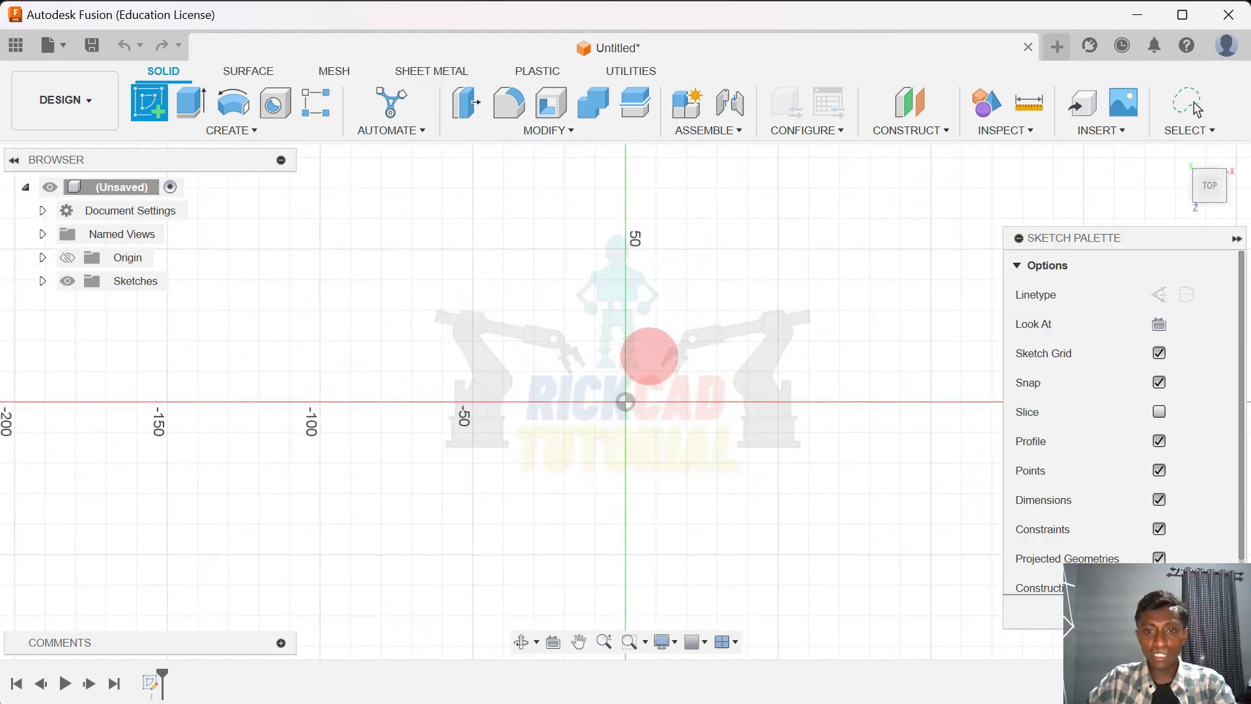
pyautogui.click(231, 130)
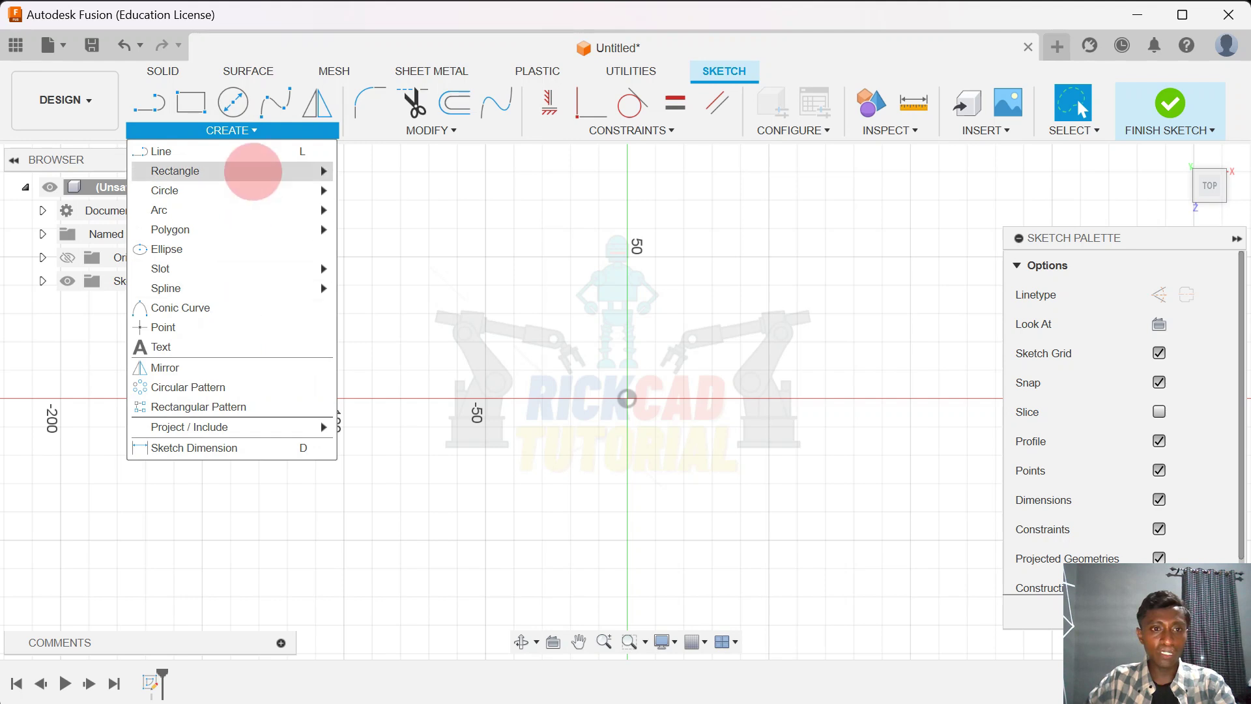
pyautogui.moveTo(271, 192)
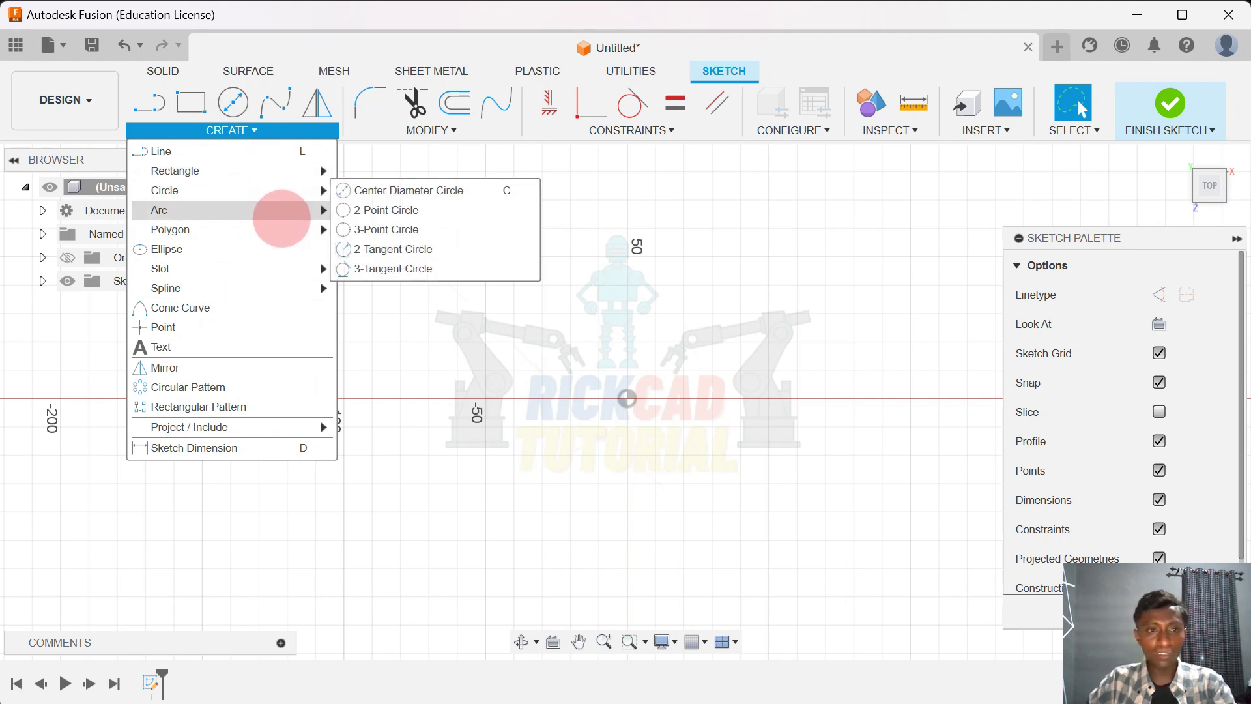
pyautogui.moveTo(282, 219)
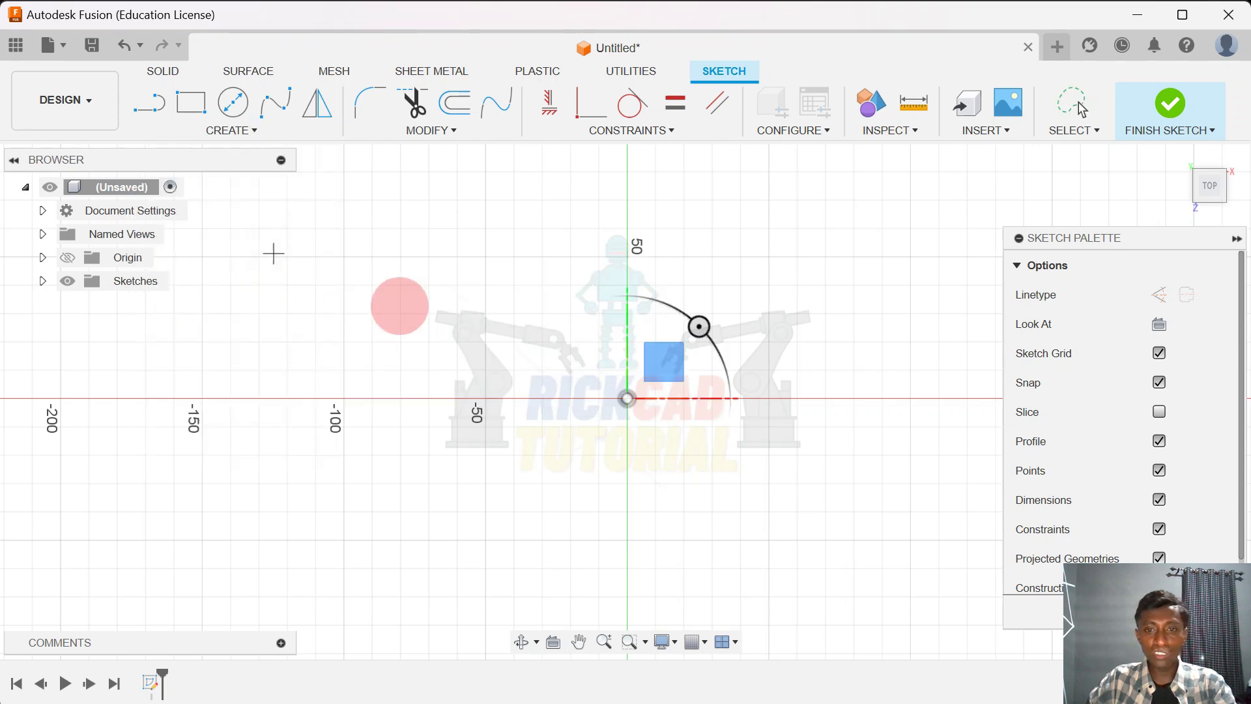
pyautogui.scroll(3, 600, 377)
pyautogui.scroll(-1, 641, 414)
pyautogui.moveTo(641, 414)
pyautogui.mouseDown(button='middle')
pyautogui.moveTo(459, 369)
pyautogui.moveTo(563, 363)
pyautogui.mouseUp(button='middle')
pyautogui.scroll(2, 460, 368)
pyautogui.click(563, 363)
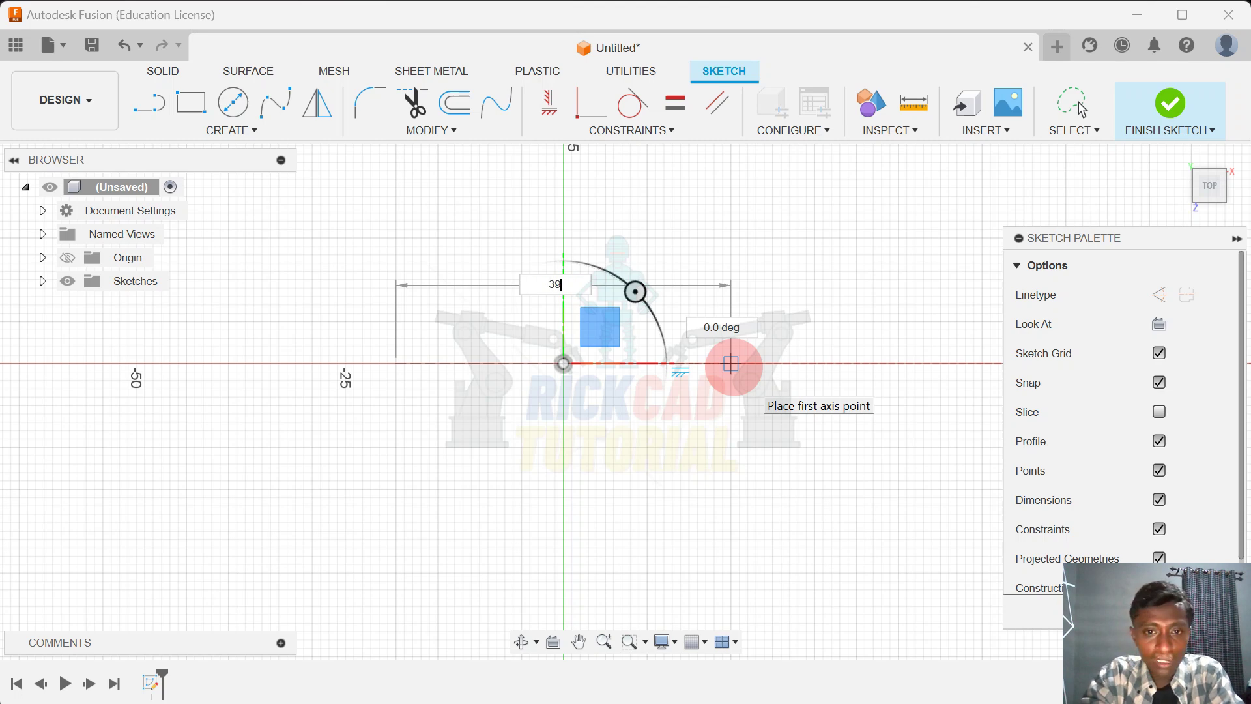
pyautogui.write('30')
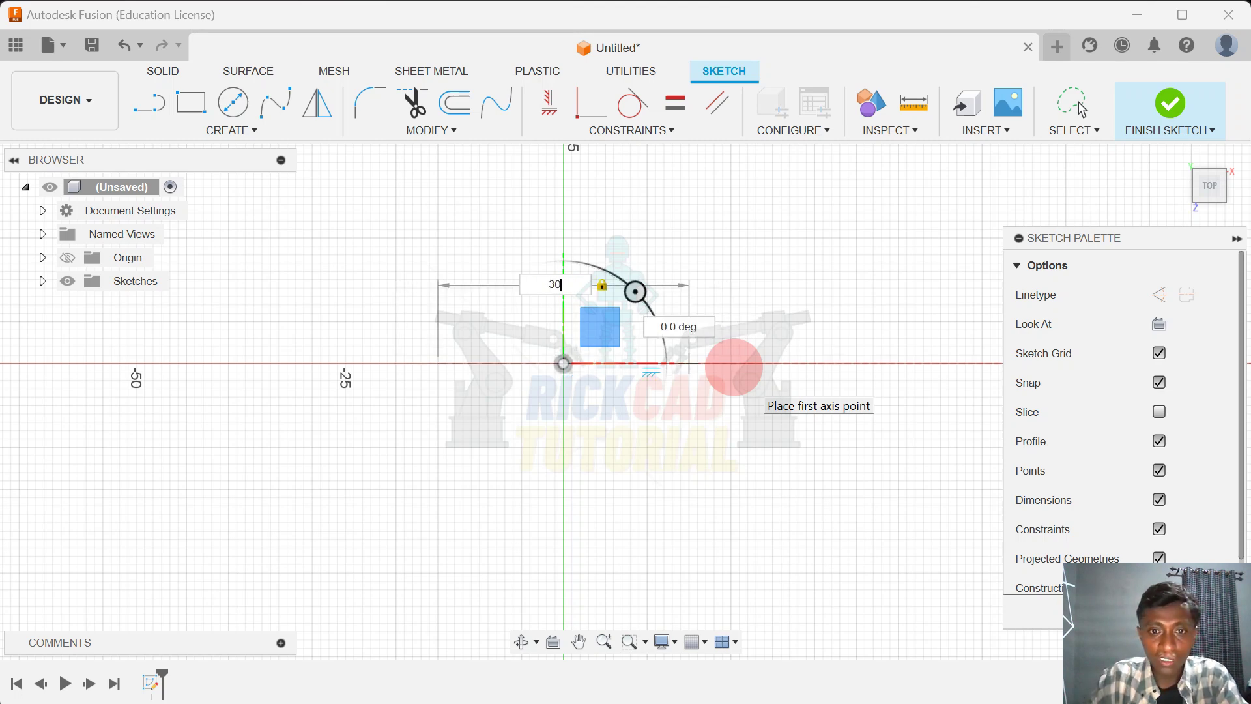
pyautogui.press('Tab')
pyautogui.press('Return')
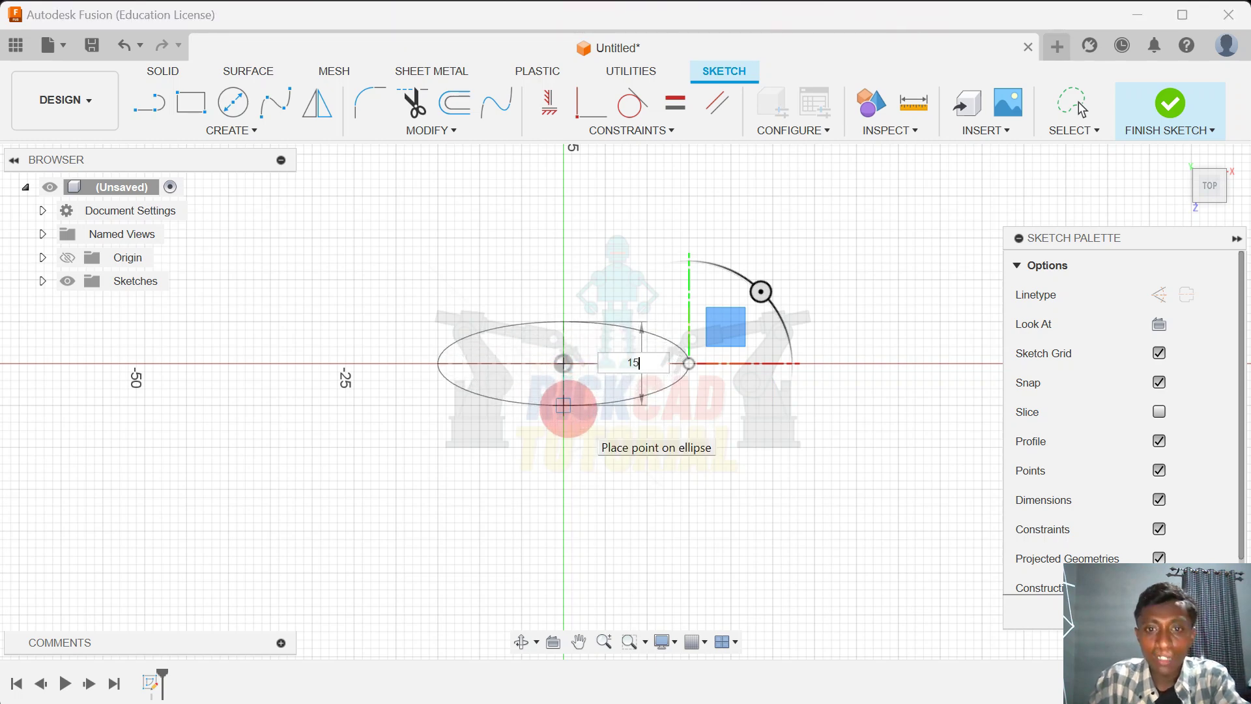
pyautogui.write('15')
pyautogui.press('Tab')
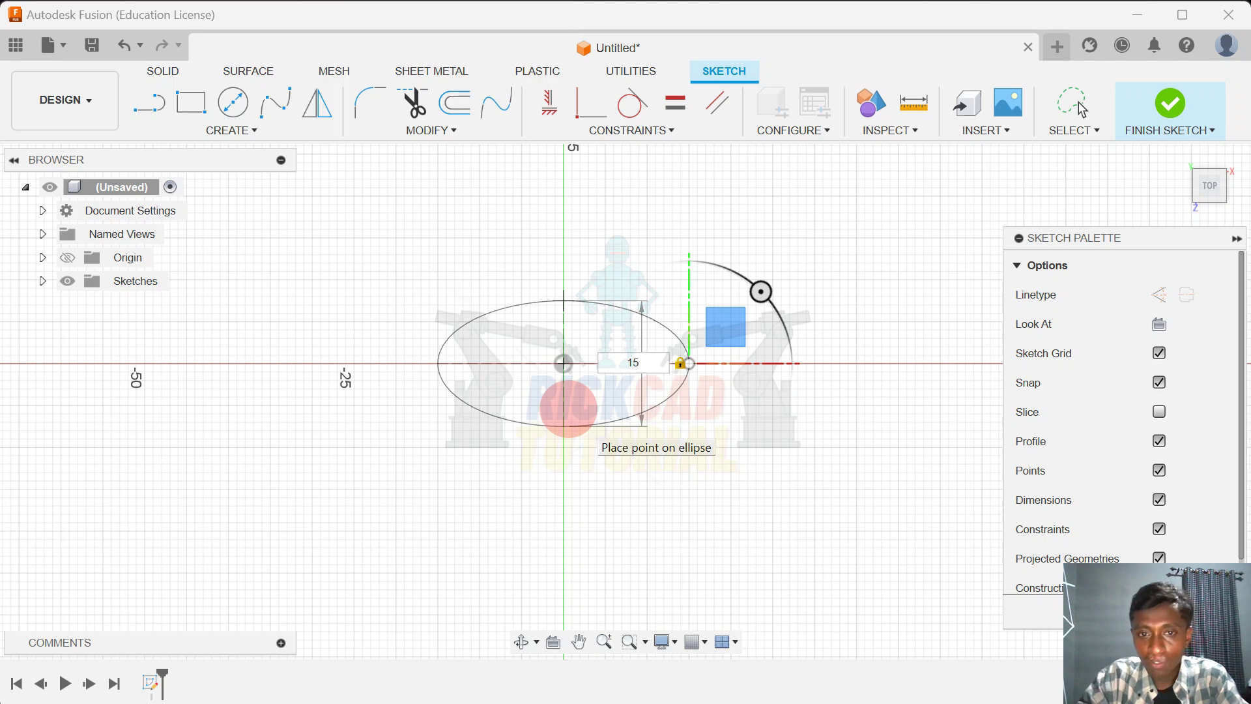
pyautogui.press('Return')
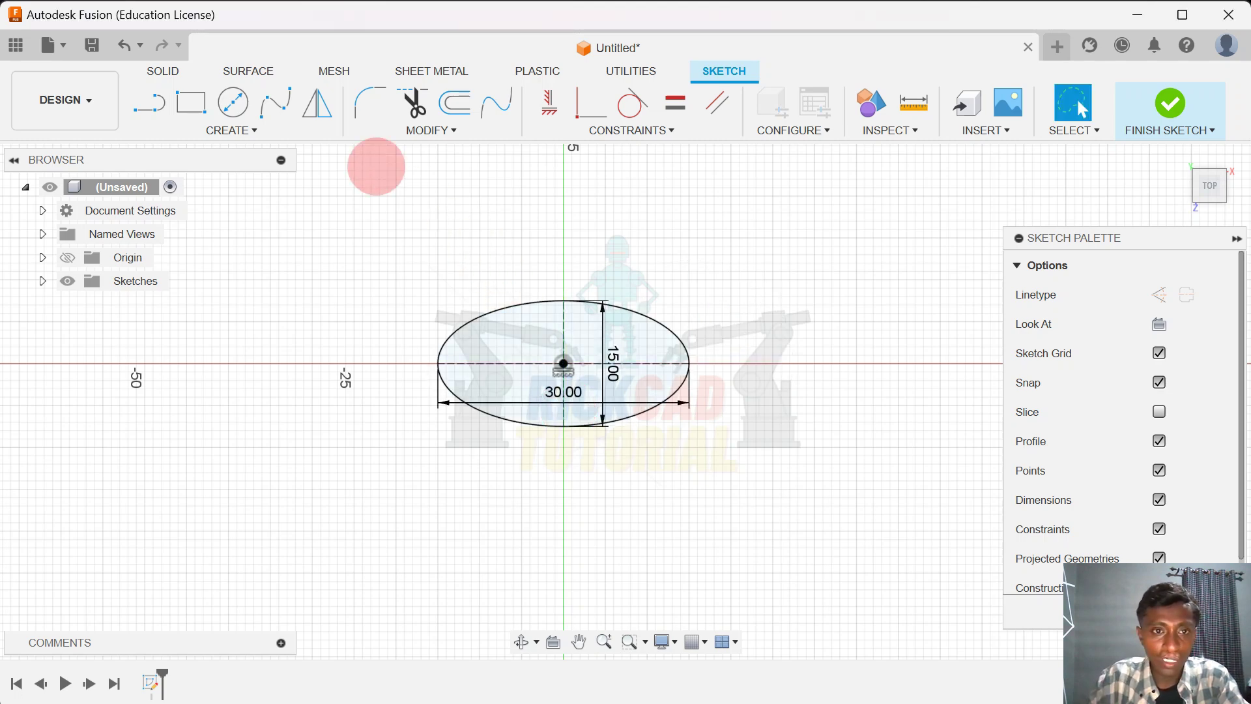
# Draw a second ellipse centred on the origin, 50 mm wide and 25 mm high, around the first one
pyautogui.click(242, 130)
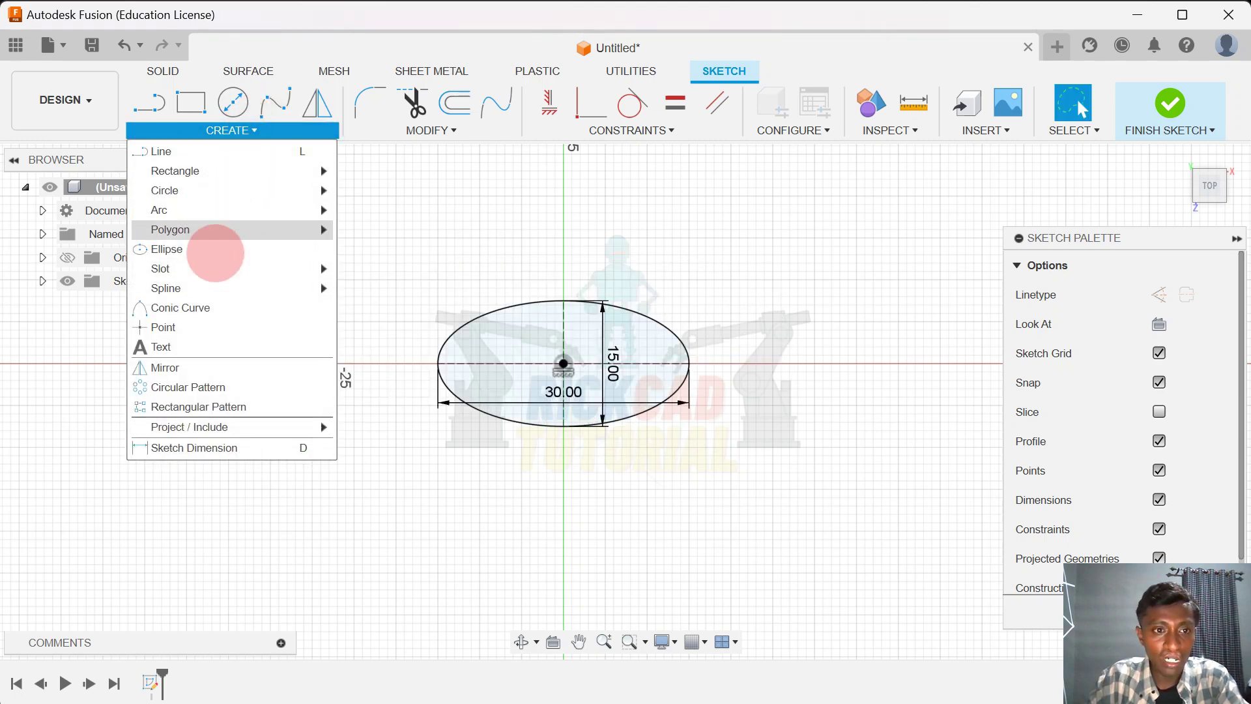
pyautogui.click(217, 249)
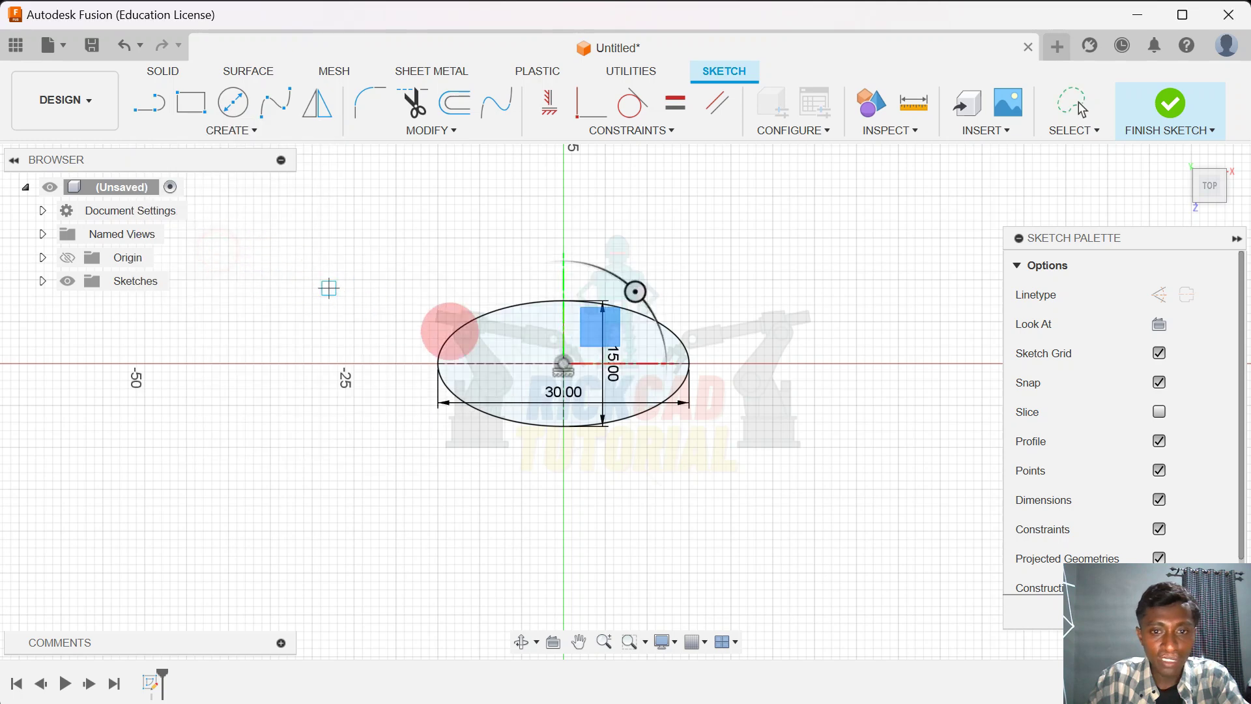
pyautogui.click(563, 365)
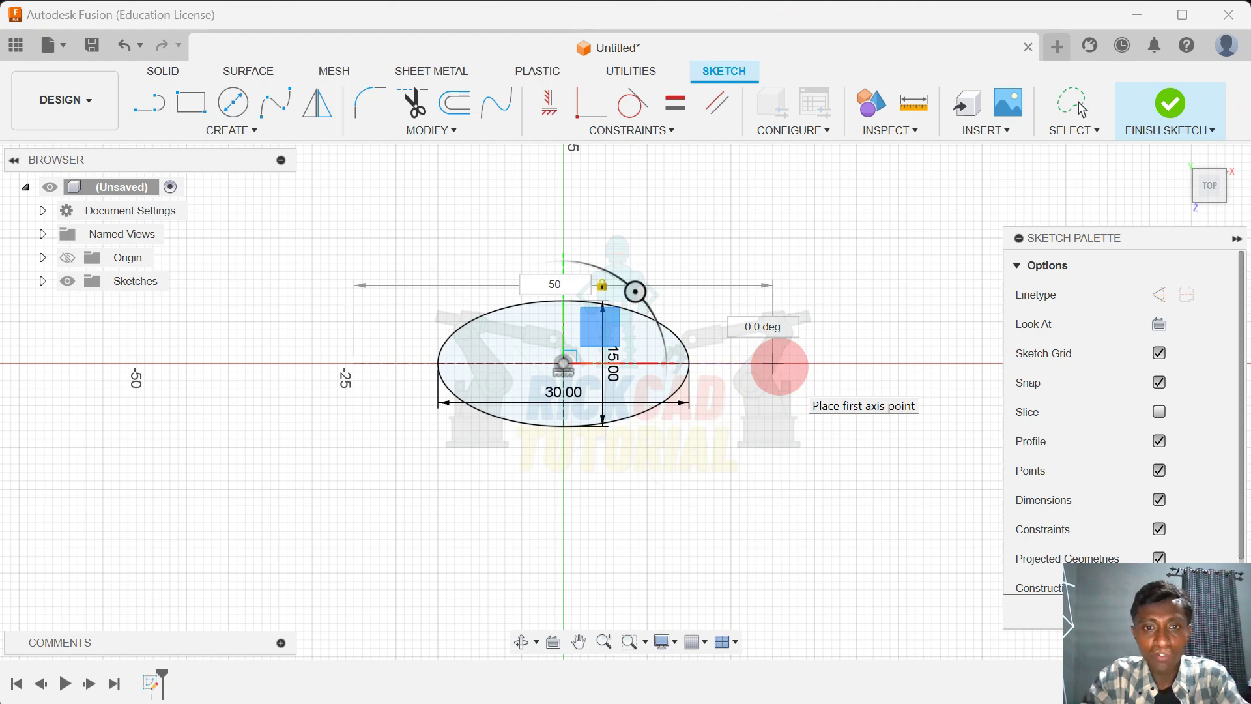
pyautogui.press('Return')
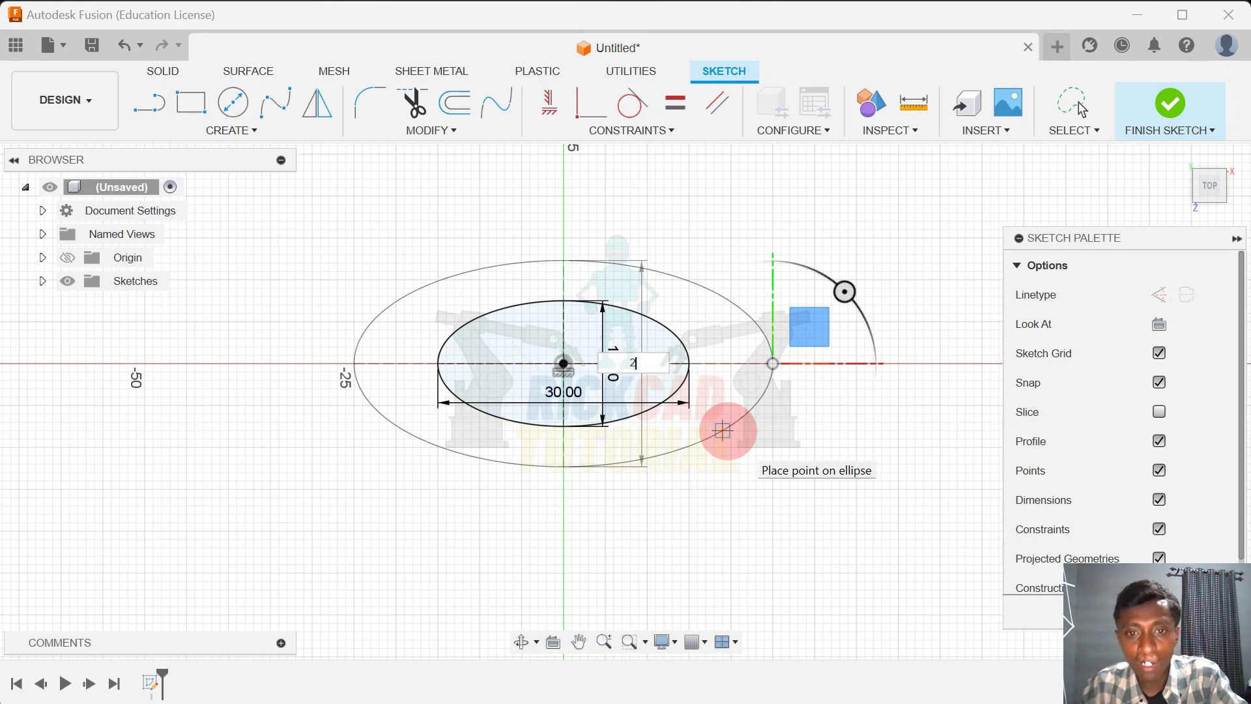
pyautogui.press('Return')
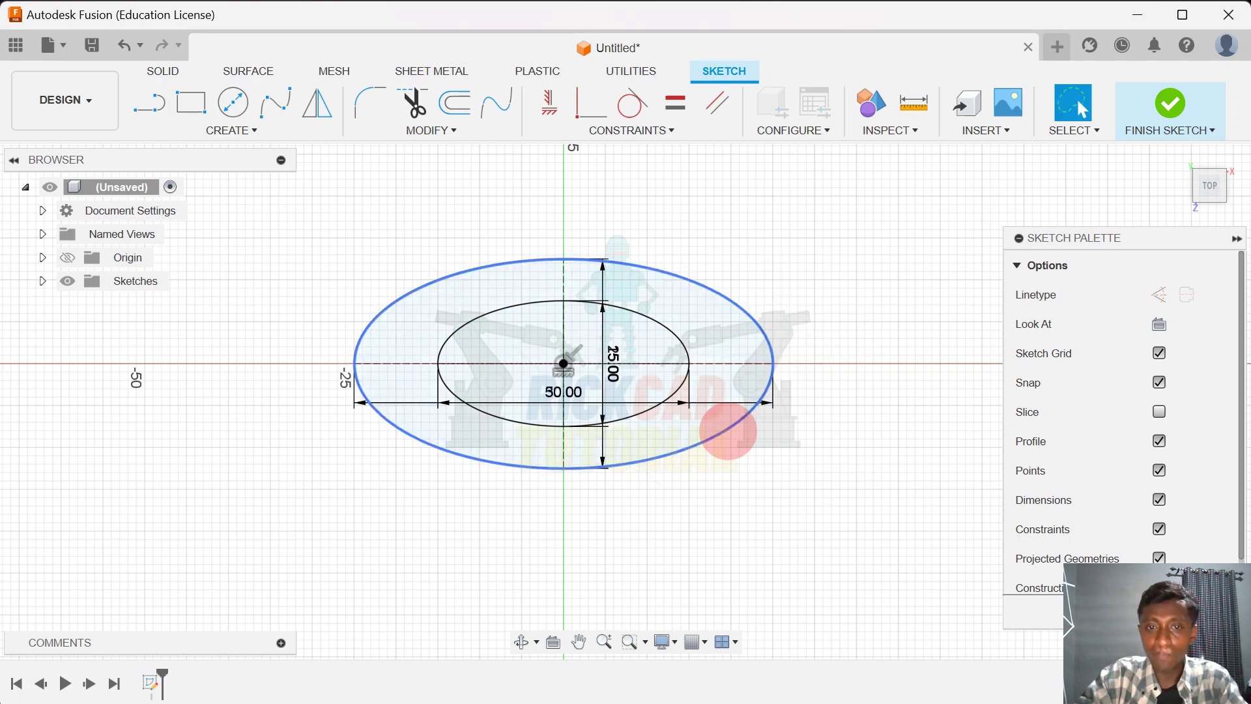
# Draw a 3 mm vertical line down from the inner ellipse's topmost point and move its dimension closer to the line
pyautogui.scroll(4, 574, 372)
pyautogui.scroll(-4, 572, 408)
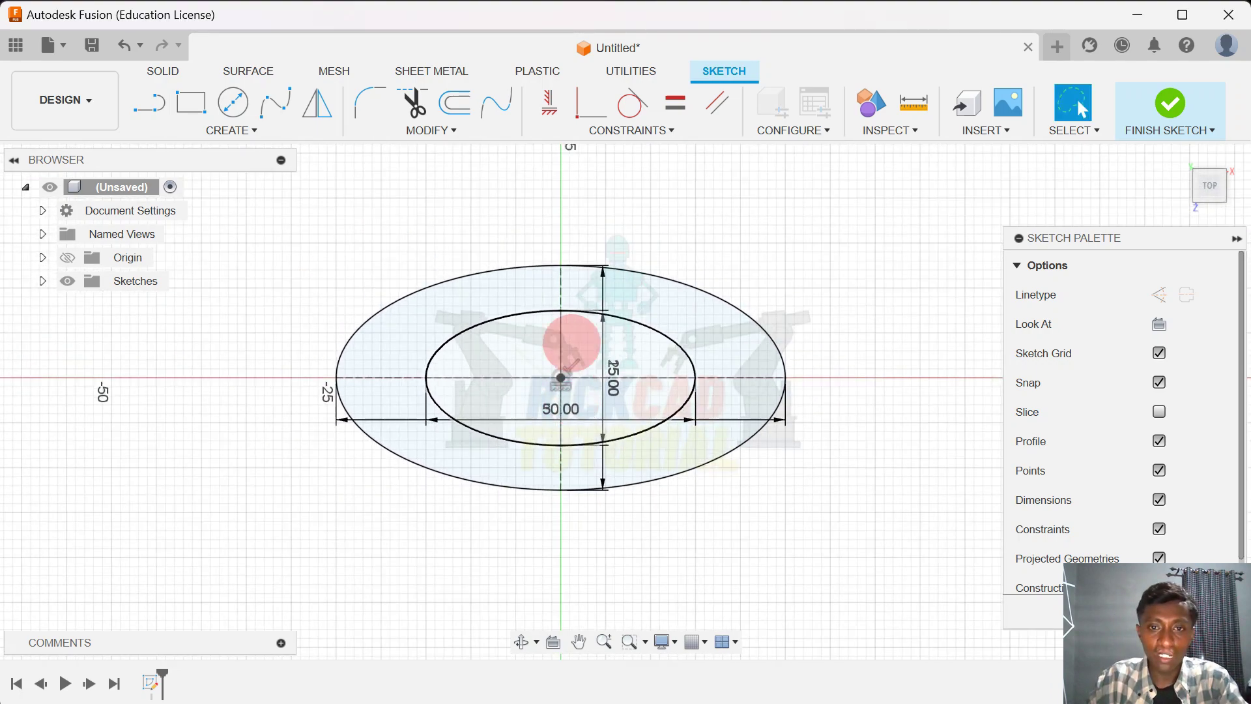
pyautogui.scroll(1, 573, 341)
pyautogui.moveTo(572, 340); pyautogui.dragTo(621, 430, button='middle')
pyautogui.scroll(5, 621, 431)
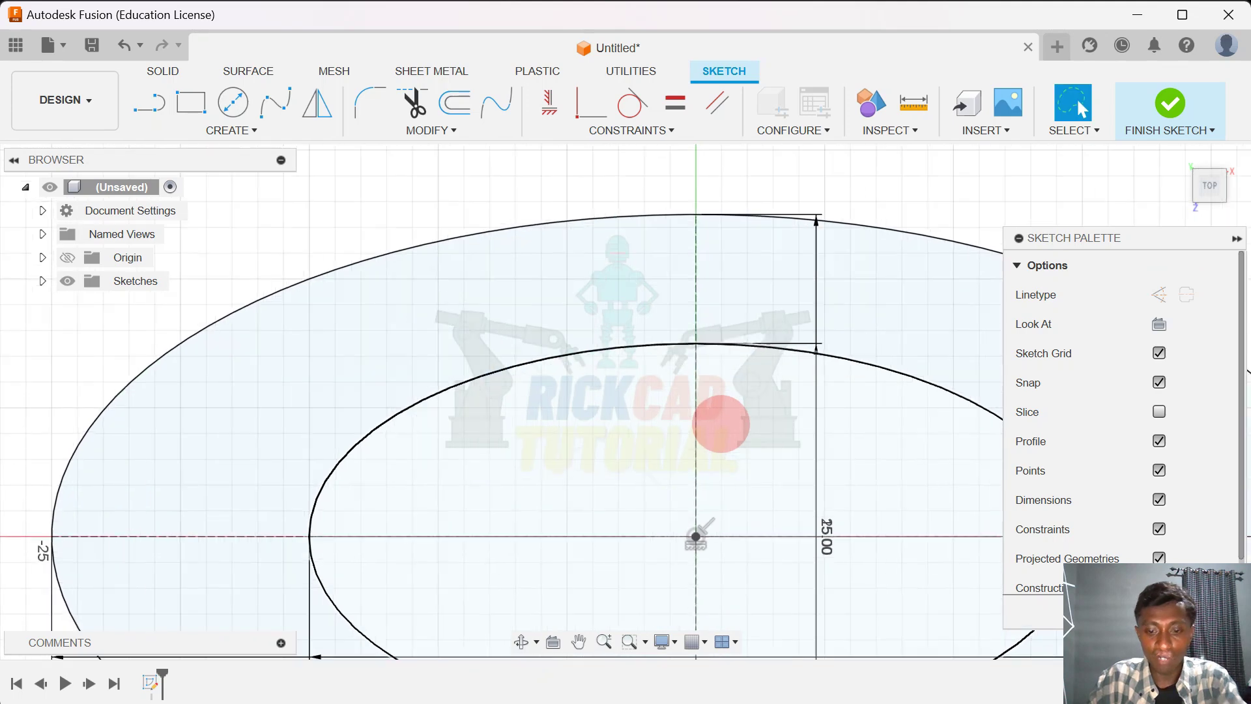
pyautogui.press('l')
pyautogui.click(696, 537)
pyautogui.click(696, 344)
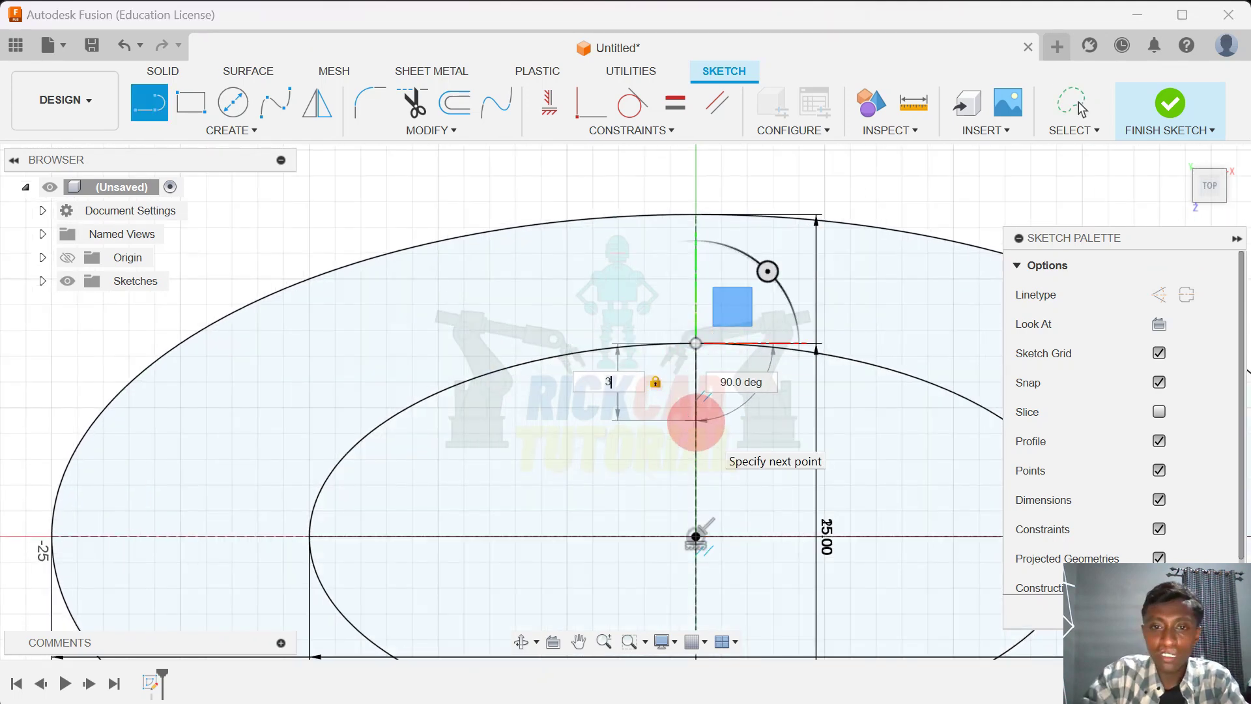
pyautogui.press('Return')
pyautogui.press('Escape')
pyautogui.scroll(2, 696, 420)
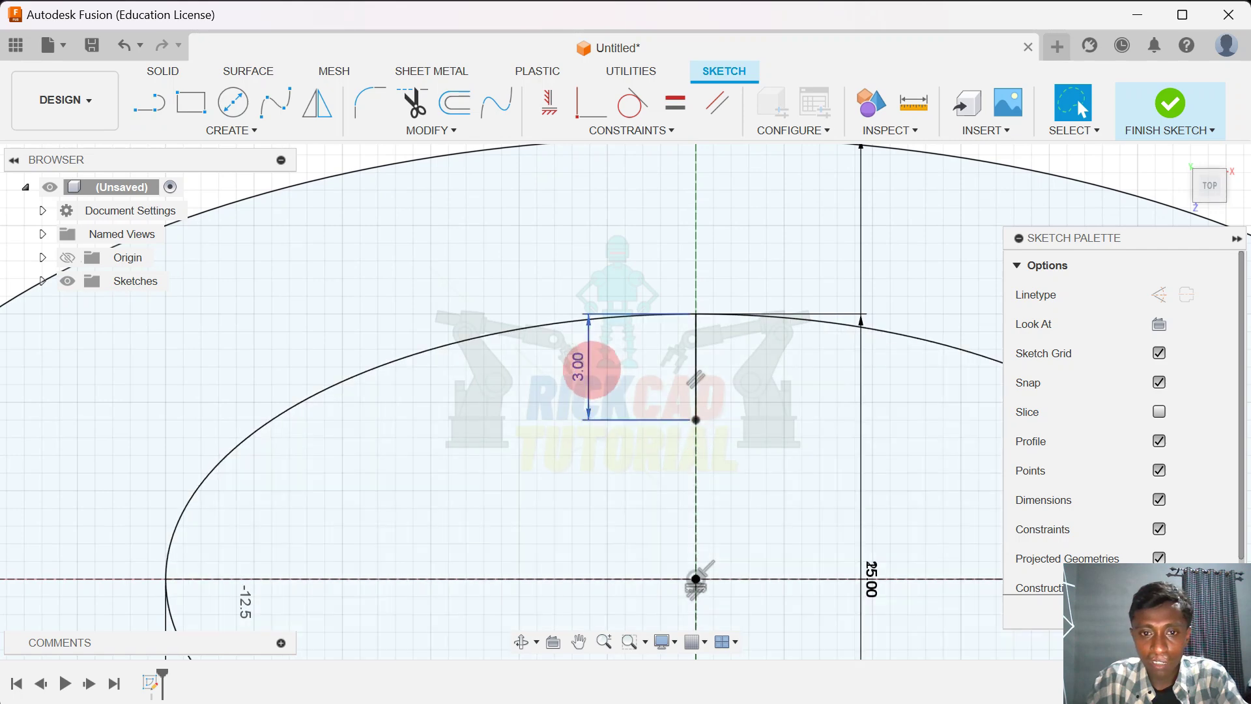
pyautogui.moveTo(591, 369); pyautogui.dragTo(654, 371)
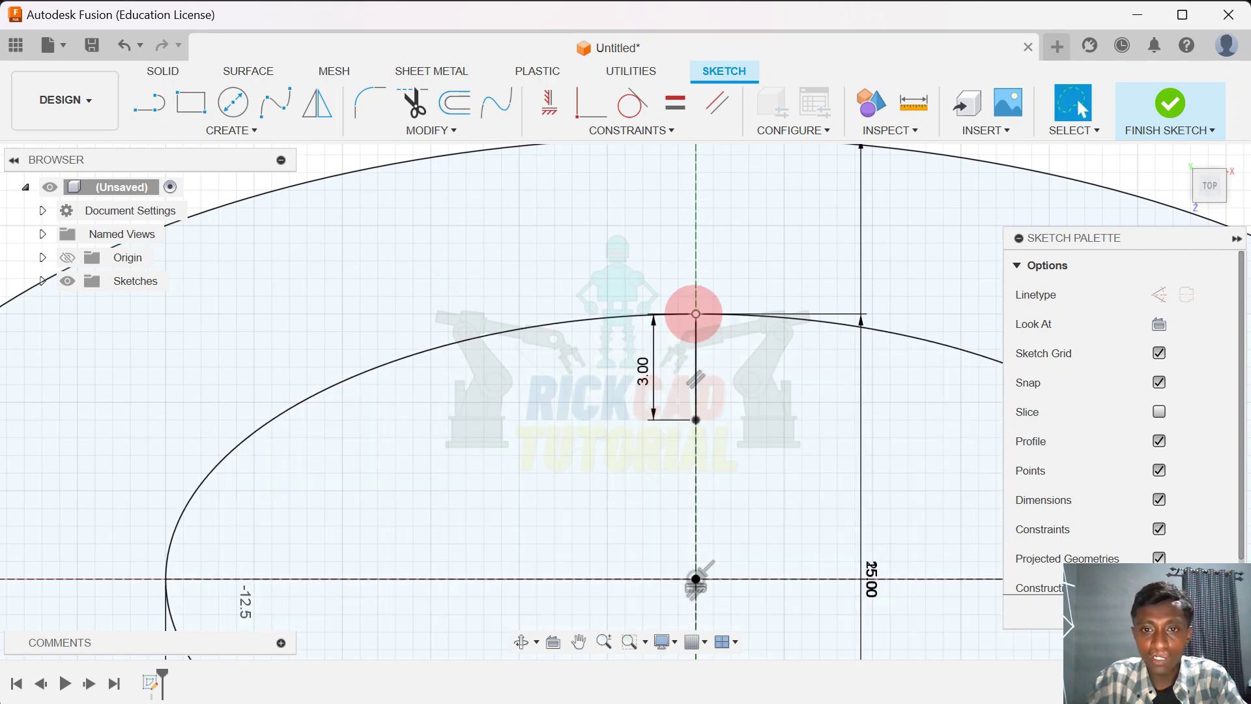
# Draw a 20 mm horizontal line from the inner ellipse's topmost point leftward to the outer ellipse
pyautogui.scroll(2, 696, 412)
pyautogui.scroll(-2, 670, 425)
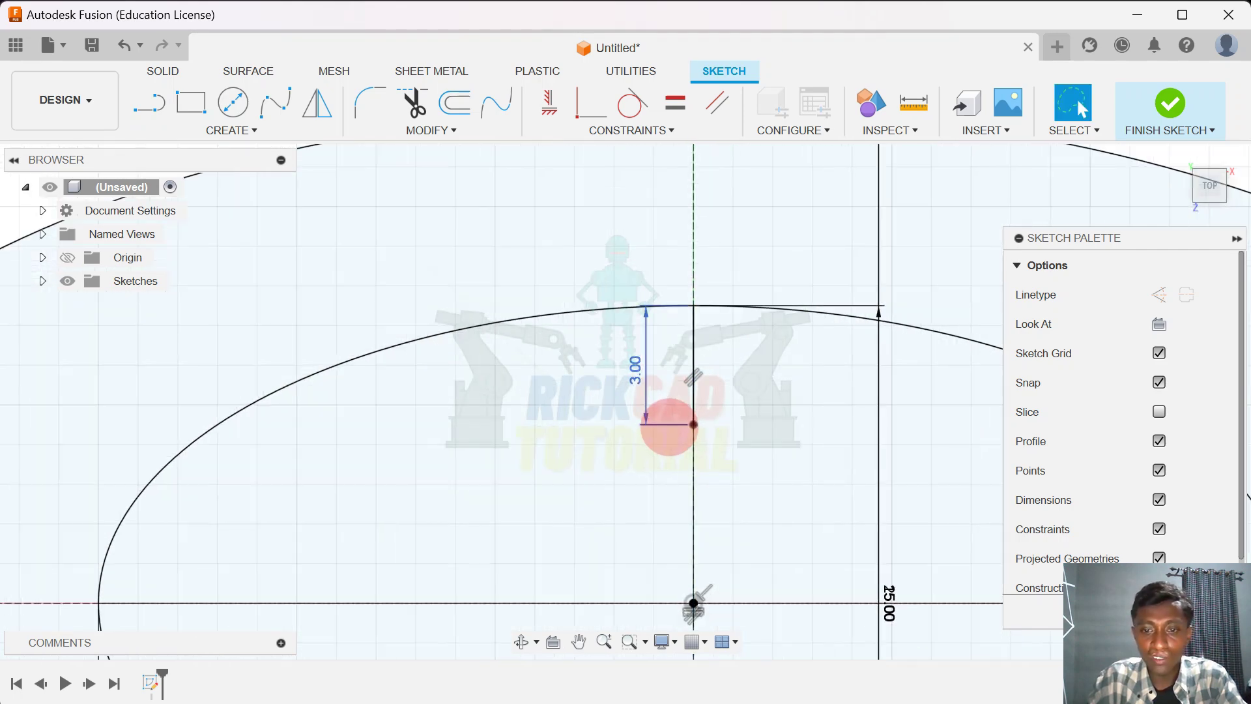
pyautogui.scroll(-1, 557, 408)
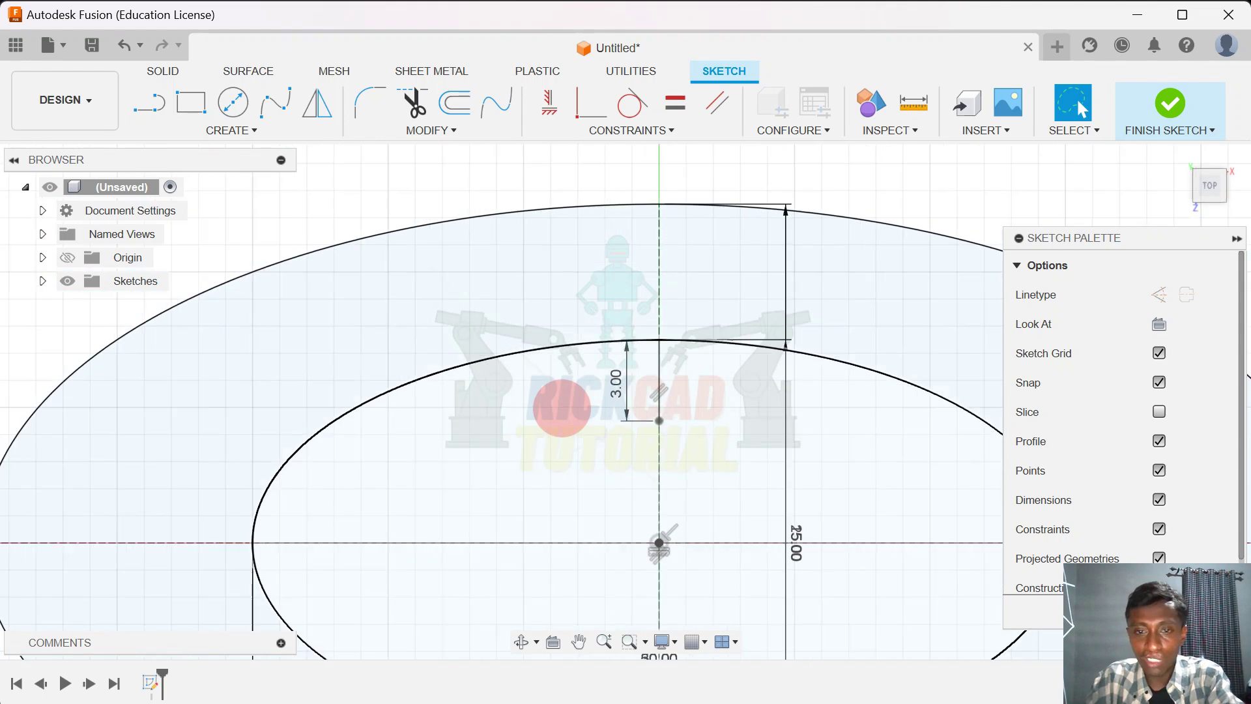
pyautogui.press('l')
pyautogui.scroll(2, 561, 405)
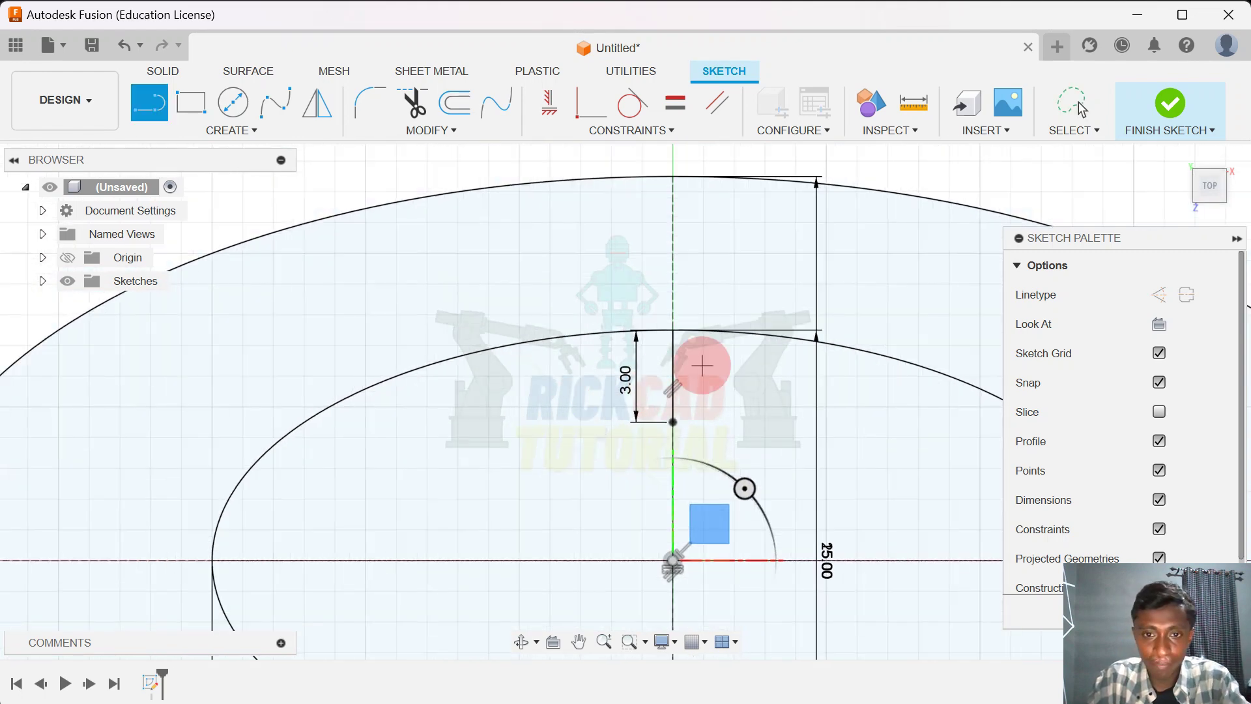
pyautogui.scroll(1, 671, 327)
pyautogui.scroll(-1, 676, 333)
pyautogui.click(675, 333)
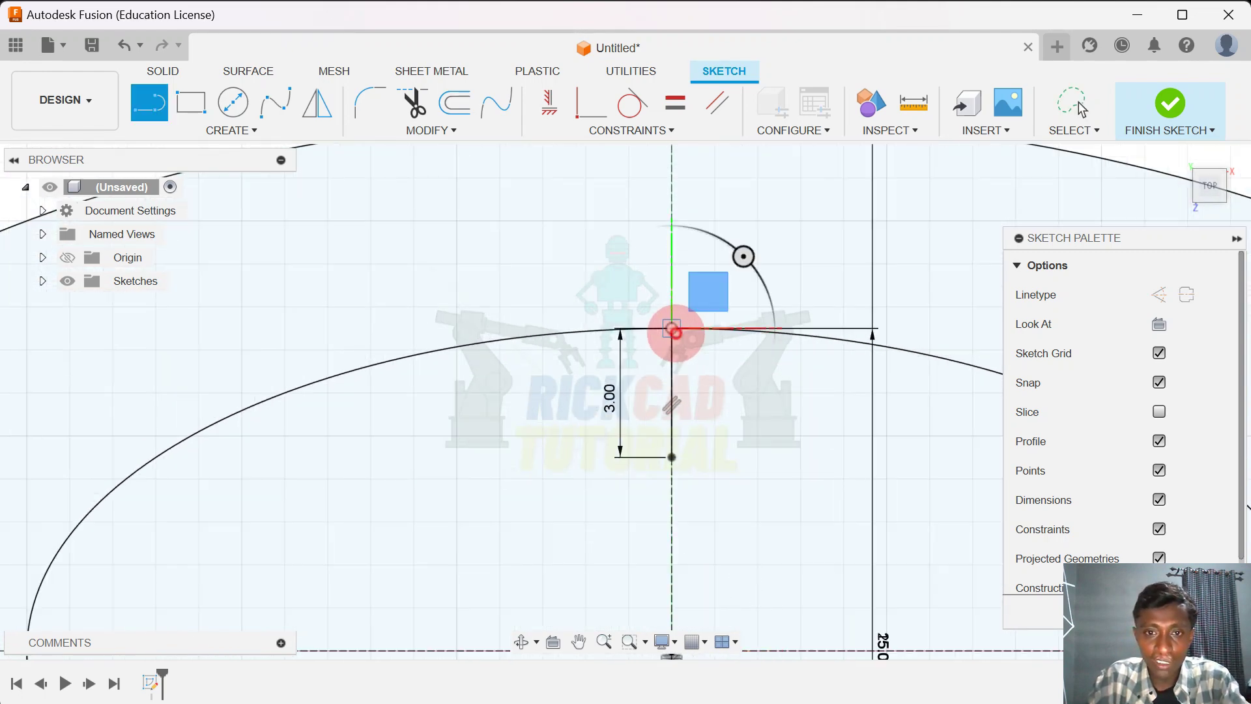
pyautogui.scroll(-2, 450, 330)
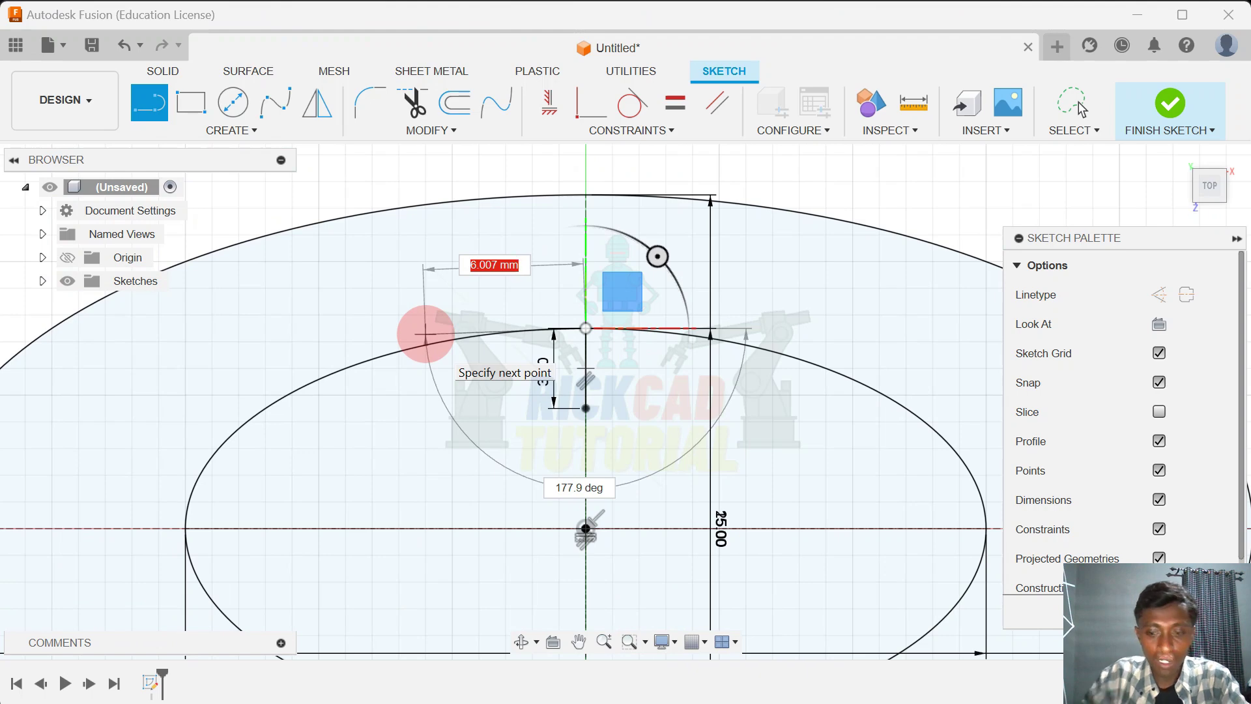
pyautogui.press('Tab')
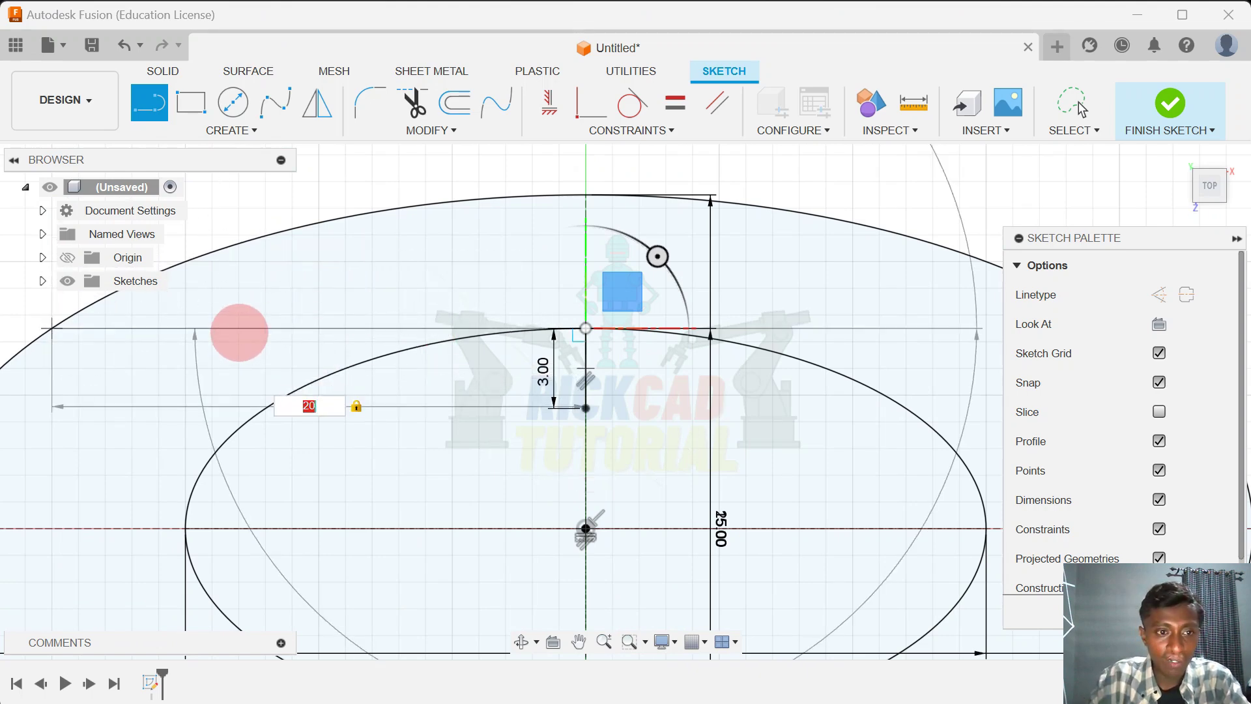
pyautogui.scroll(-2, 239, 332)
pyautogui.moveTo(239, 333); pyautogui.dragTo(318, 344, button='middle')
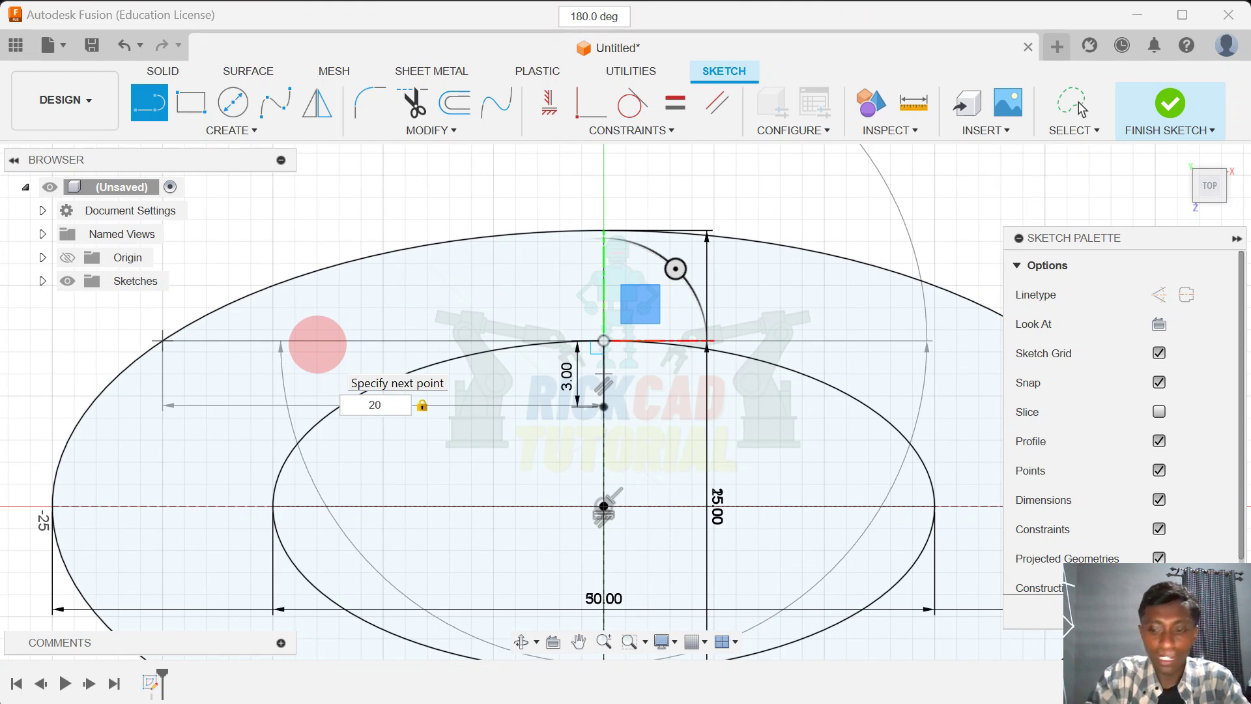
pyautogui.press('Return')
pyautogui.click(1075, 106)
# Draw a 20 mm horizontal line from the inner ellipse's topmost point rightward to the outer ellipse
pyautogui.press('l')
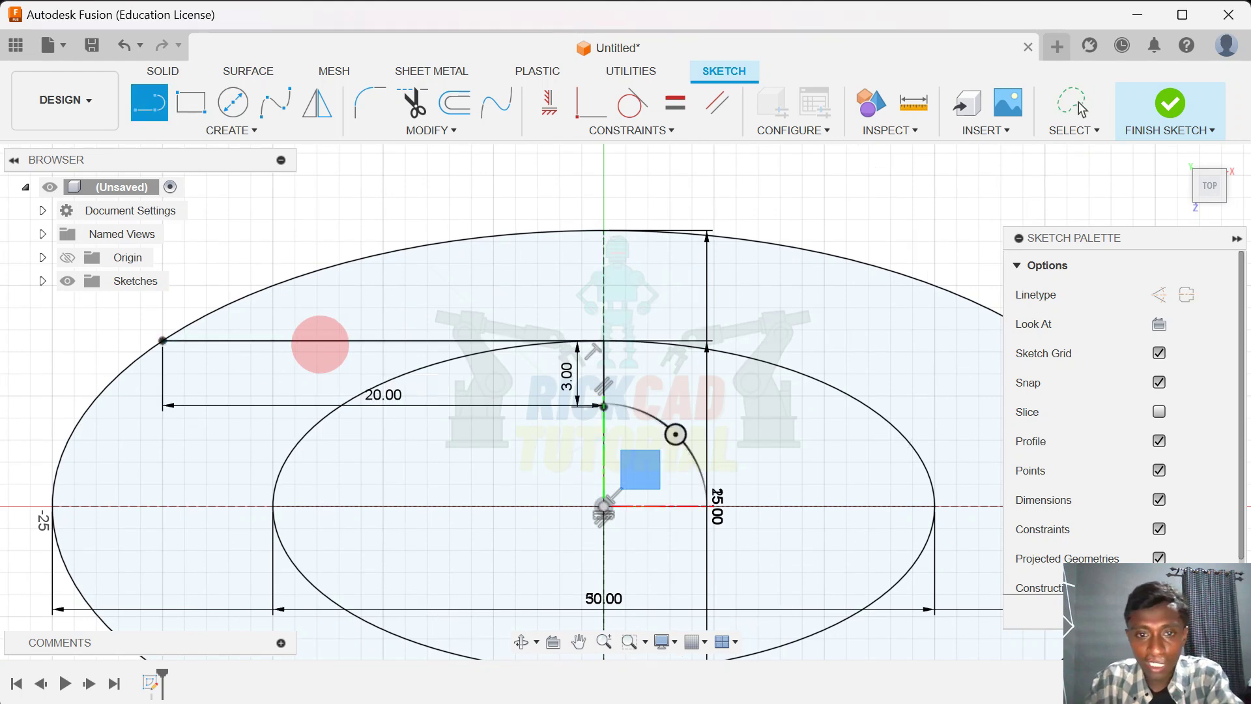
pyautogui.scroll(1, 541, 363)
pyautogui.click(627, 331)
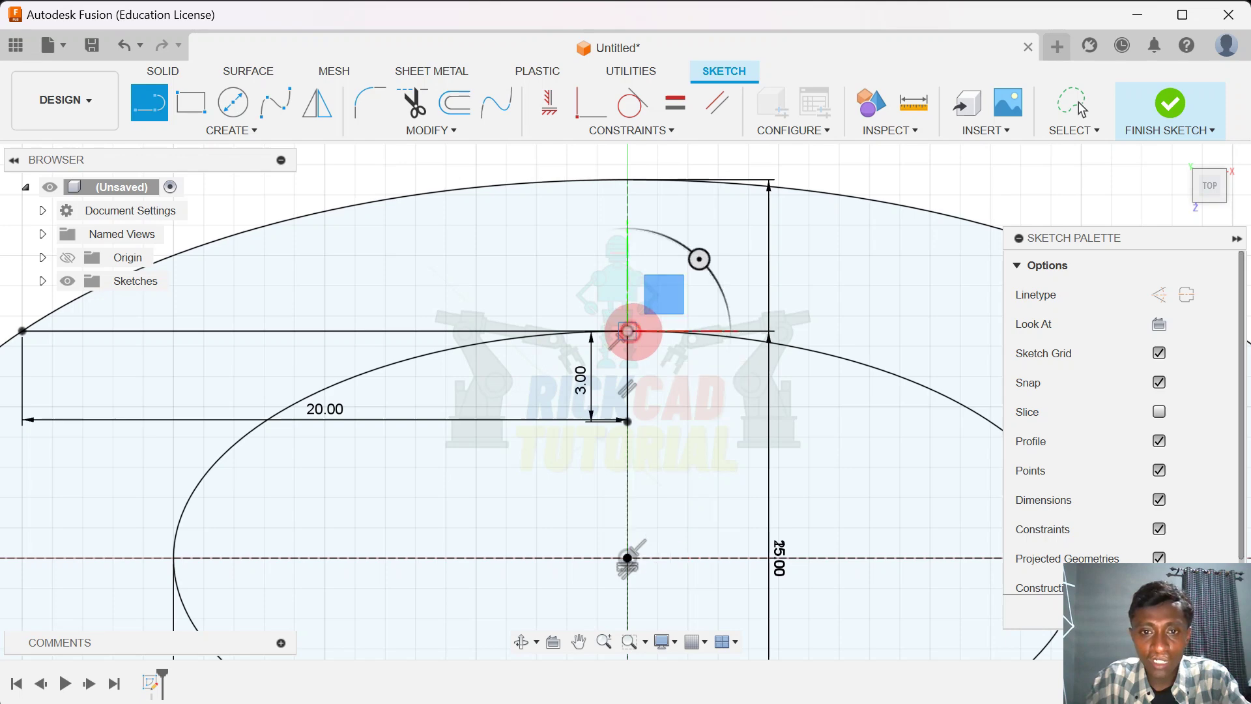
pyautogui.scroll(-1, 908, 341)
pyautogui.moveTo(908, 339); pyautogui.dragTo(828, 328, button='middle')
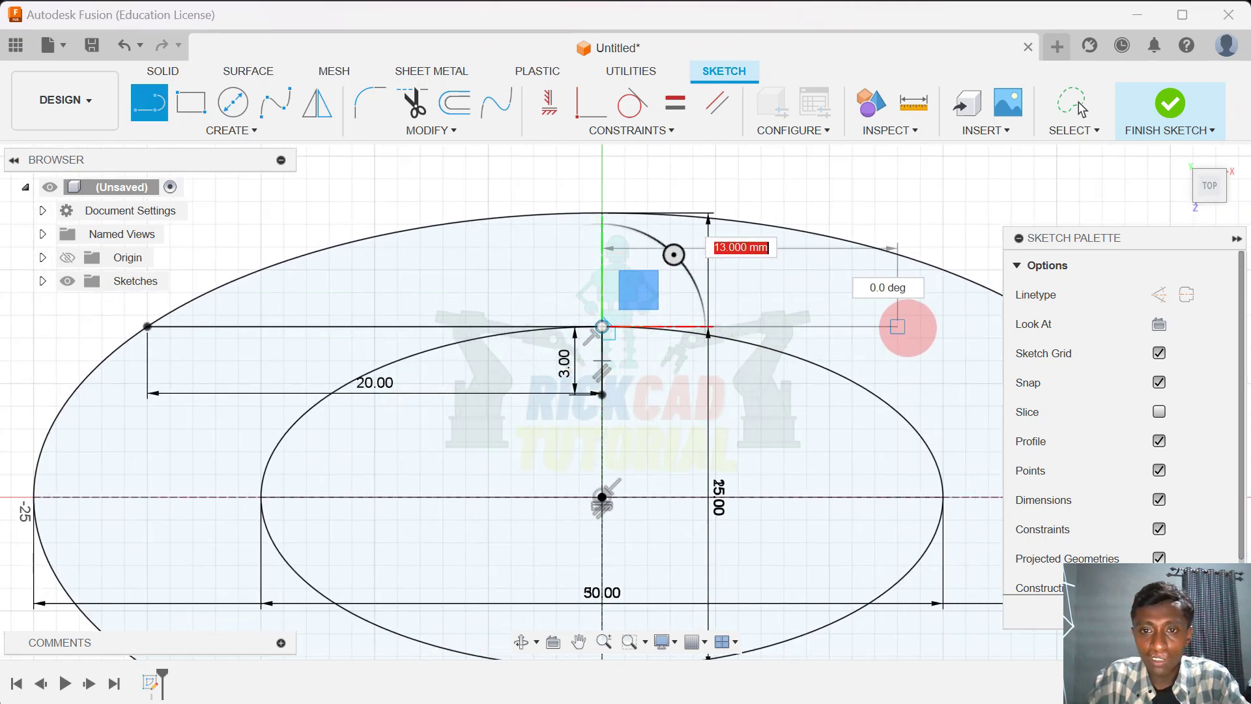
pyautogui.press('Return')
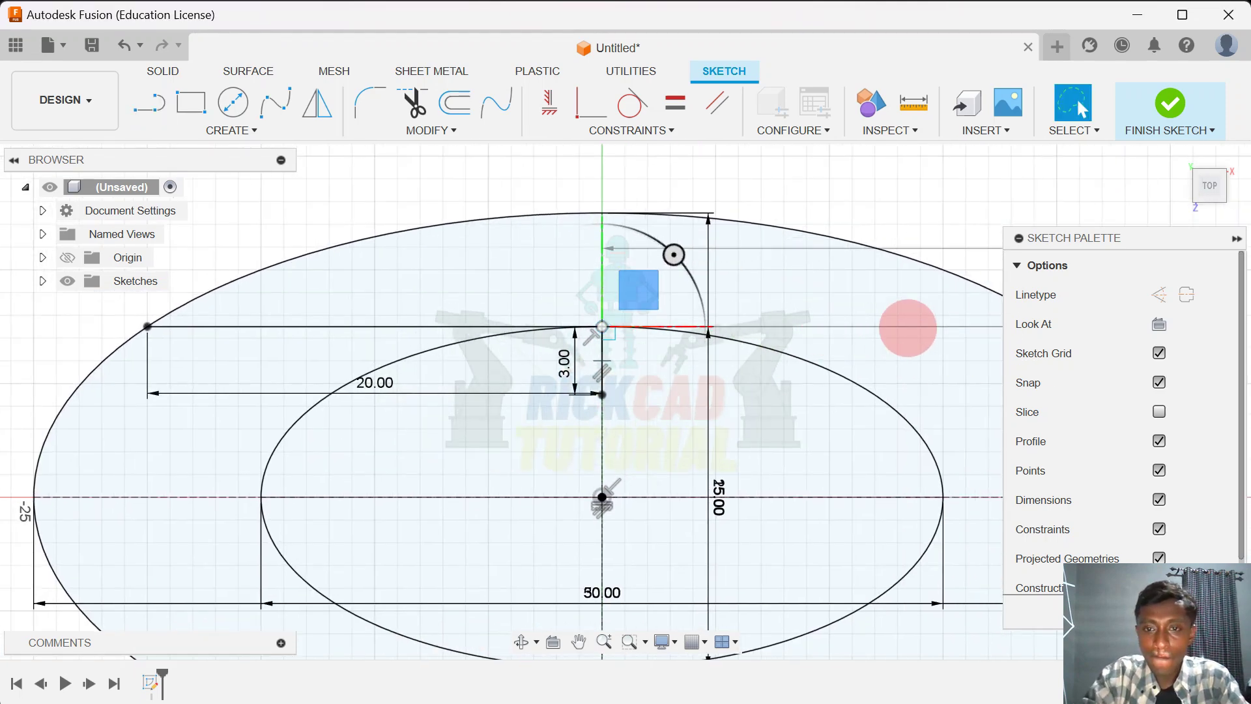
# Draw a 2 mm horizontal line leftward from the lower end of the 3 mm vertical line
pyautogui.scroll(-2, 849, 368)
pyautogui.moveTo(805, 378); pyautogui.dragTo(668, 362, button='middle')
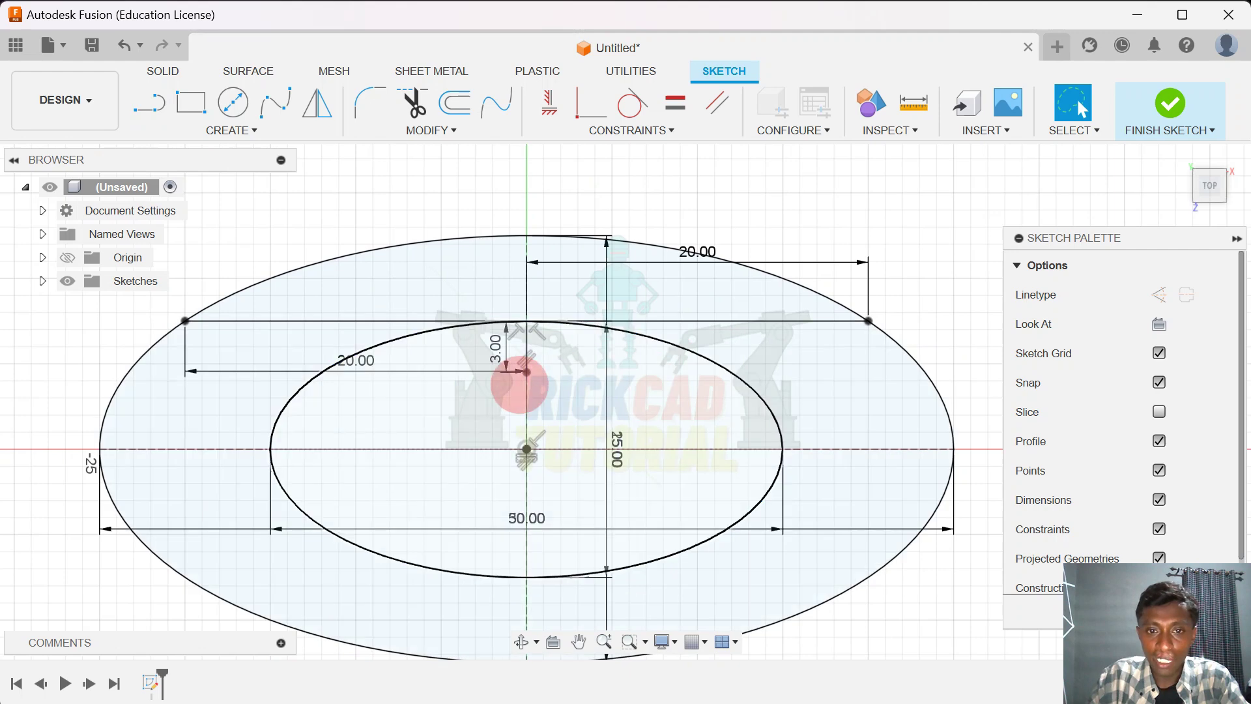
pyautogui.scroll(3, 519, 384)
pyautogui.scroll(1, 519, 384)
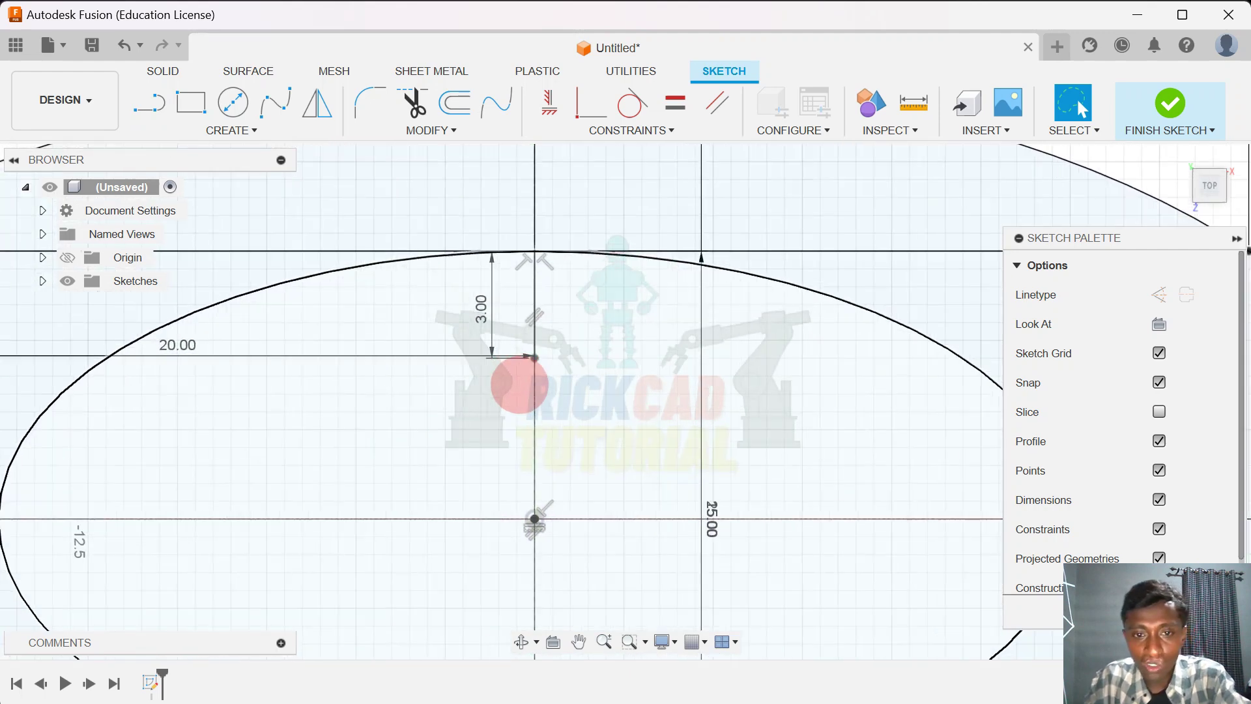
pyautogui.press('l')
pyautogui.scroll(1, 555, 369)
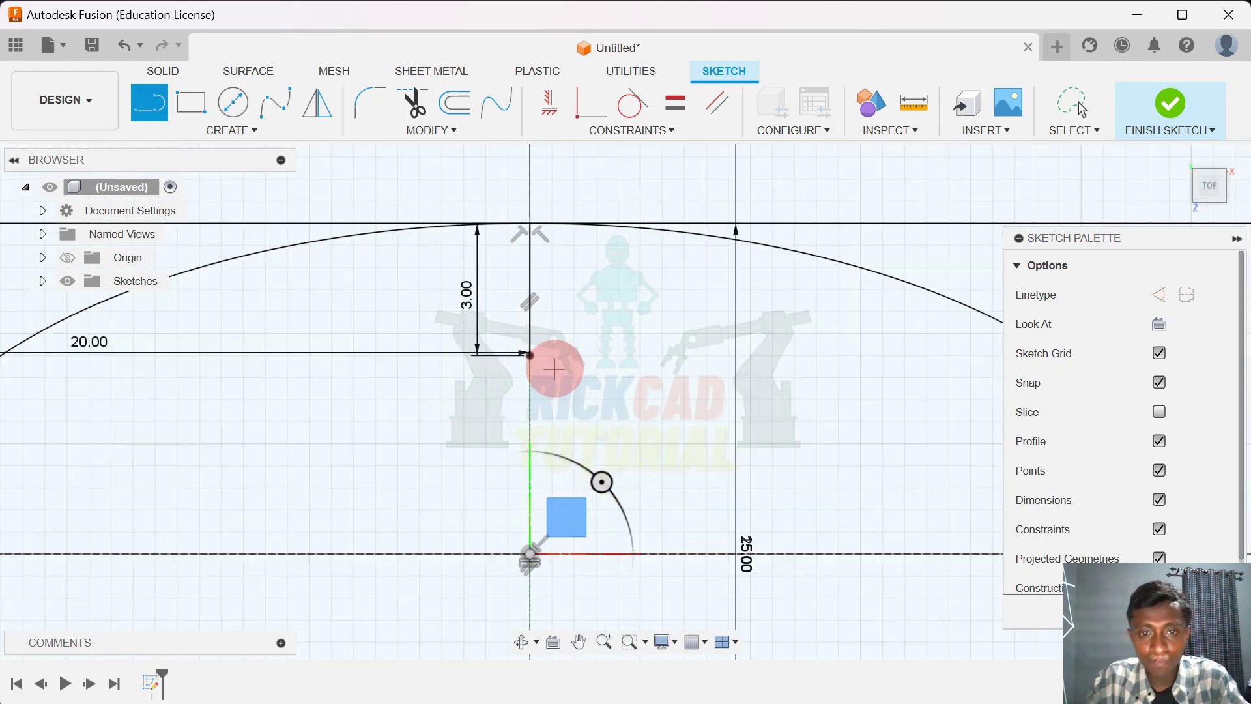
pyautogui.scroll(1, 529, 355)
pyautogui.click(530, 354)
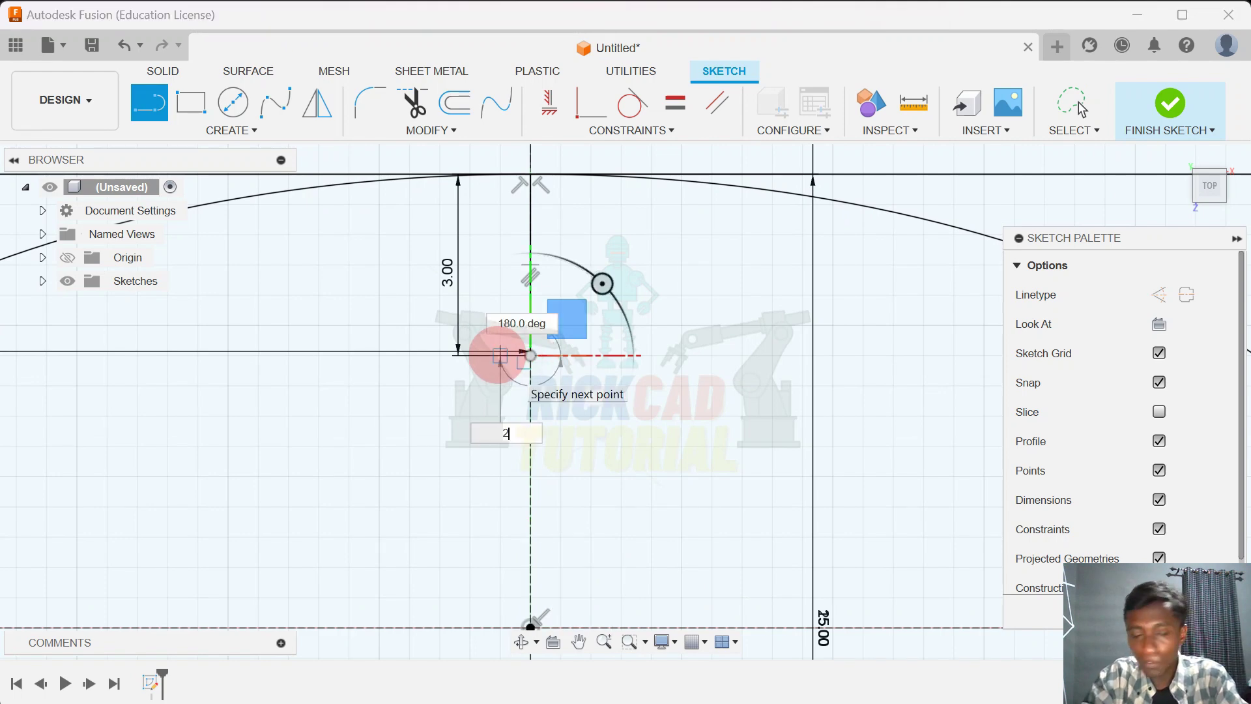
pyautogui.write('2')
pyautogui.press('Return')
pyautogui.press('Escape')
pyautogui.scroll(-3, 497, 356)
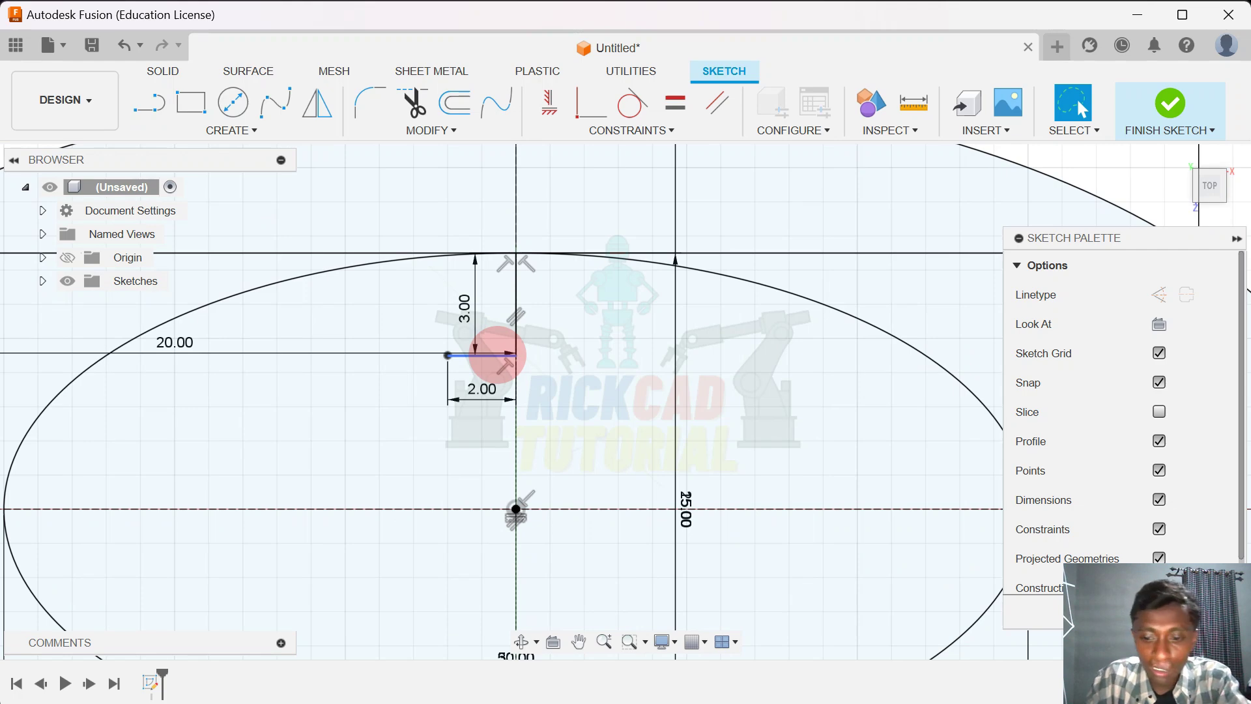
# Draw a 2 mm horizontal line rightward from the lower end of the 3 mm vertical line
pyautogui.press('l')
pyautogui.scroll(1, 494, 353)
pyautogui.click(518, 353)
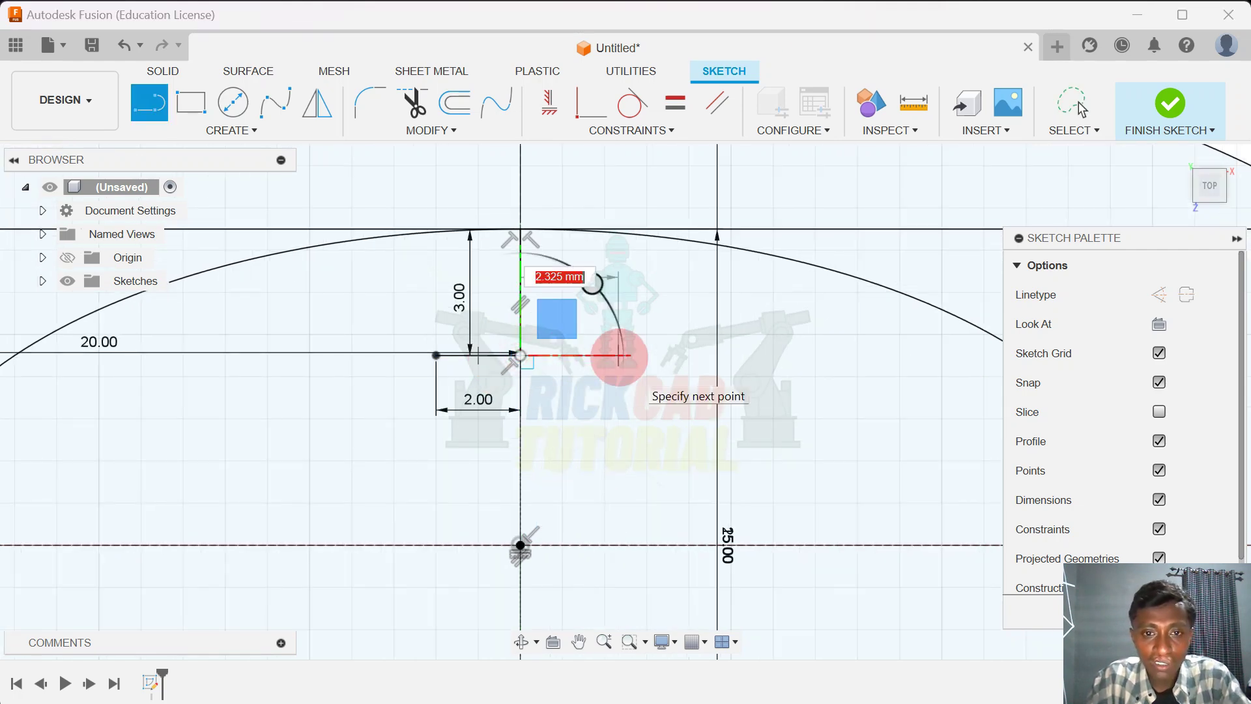
pyautogui.write('2')
pyautogui.press('Return')
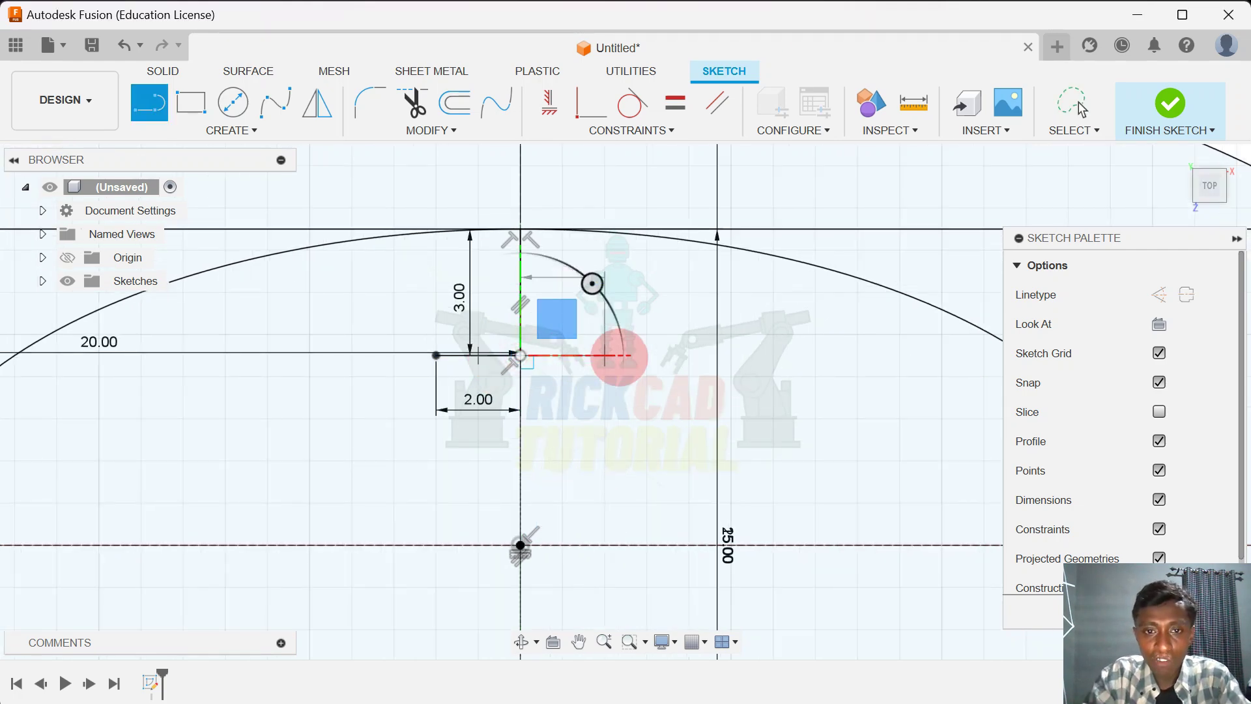
pyautogui.press('Escape')
pyautogui.scroll(-3, 603, 338)
pyautogui.scroll(-3, 329, 279)
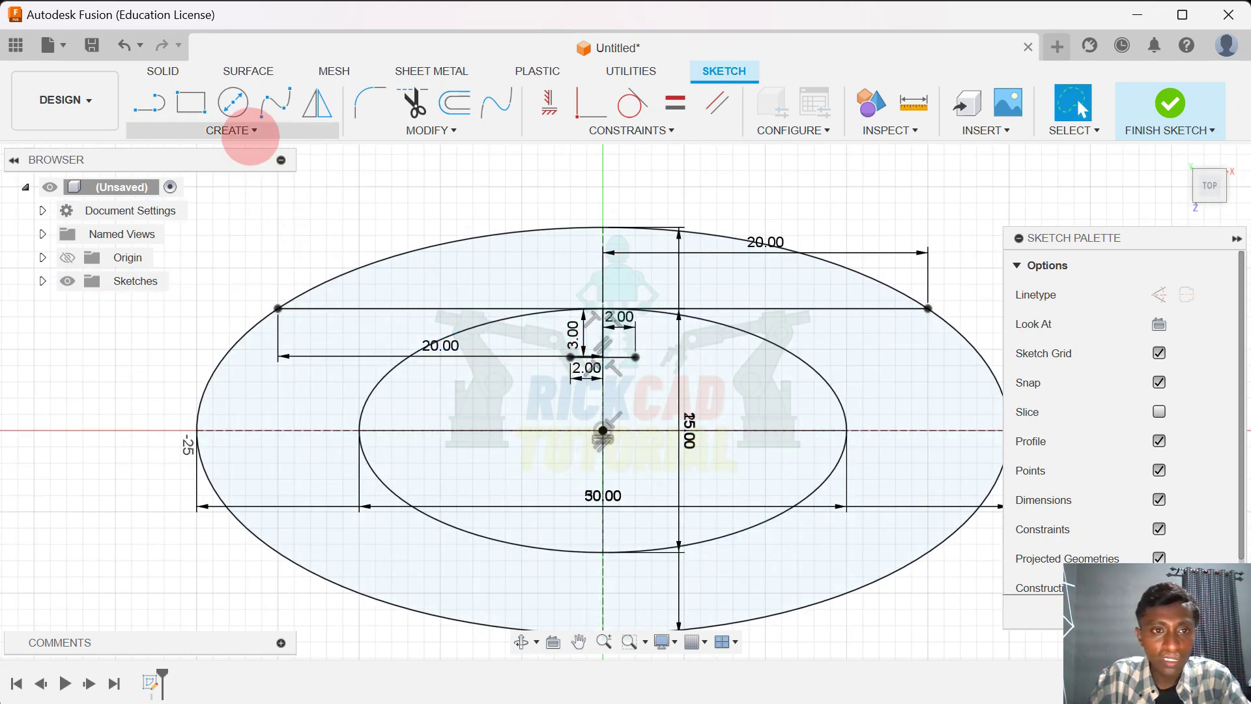
# Draw a three-point arc from the 20 mm line's left end on the outer ellipse to the 3 mm line's lower end, through the left 2 mm line's outer end
pyautogui.click(242, 130)
pyautogui.moveTo(237, 206)
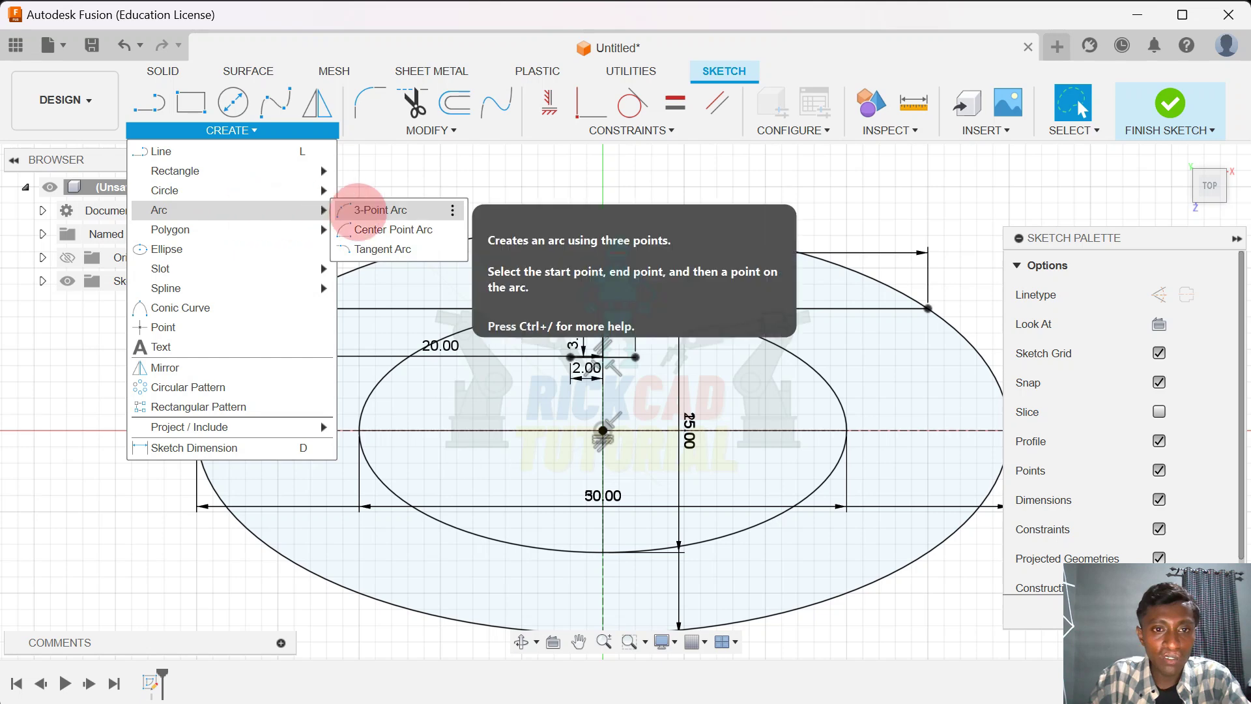
pyautogui.click(370, 209)
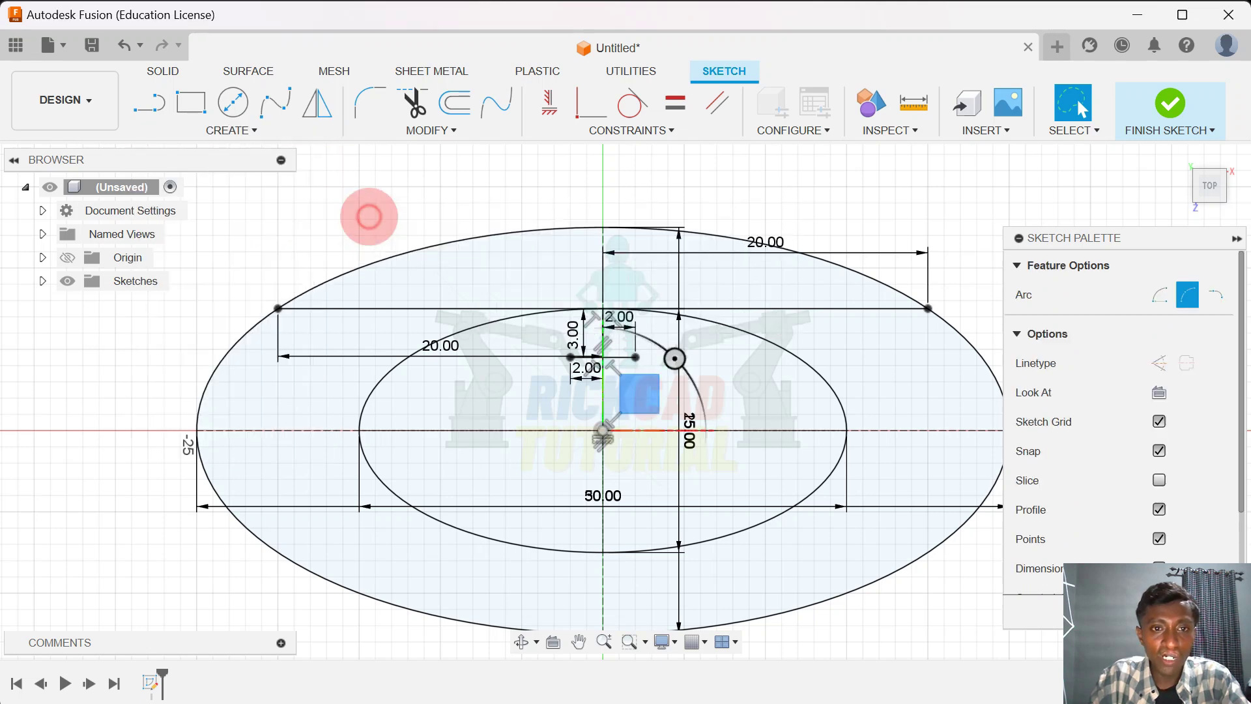
pyautogui.scroll(2, 293, 313)
pyautogui.scroll(1, 254, 306)
pyautogui.scroll(1, 254, 306)
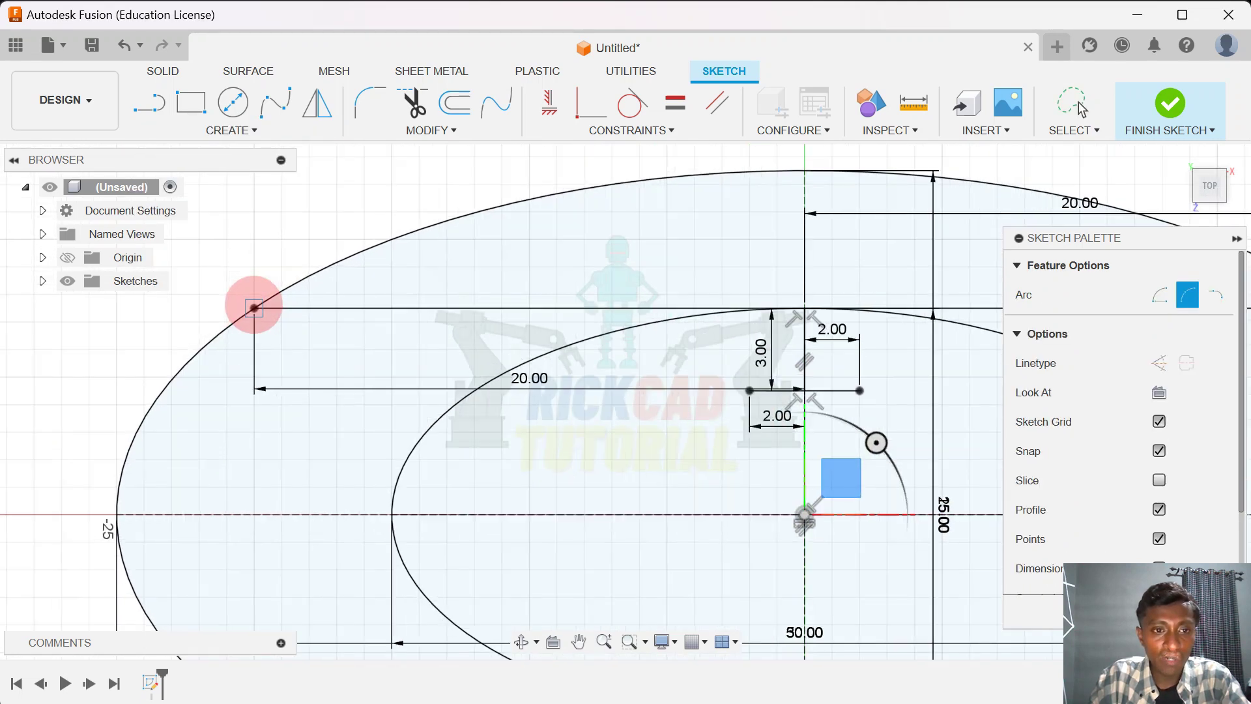
pyautogui.click(254, 307)
pyautogui.scroll(3, 805, 392)
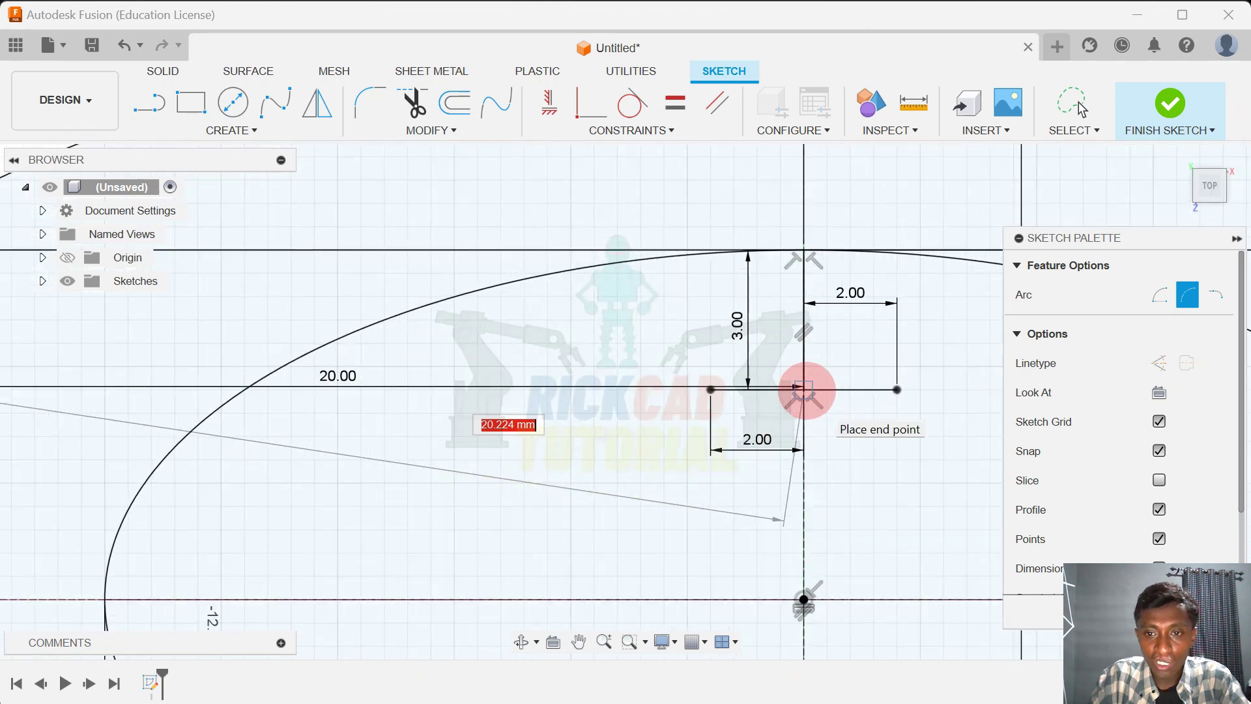
pyautogui.click(803, 389)
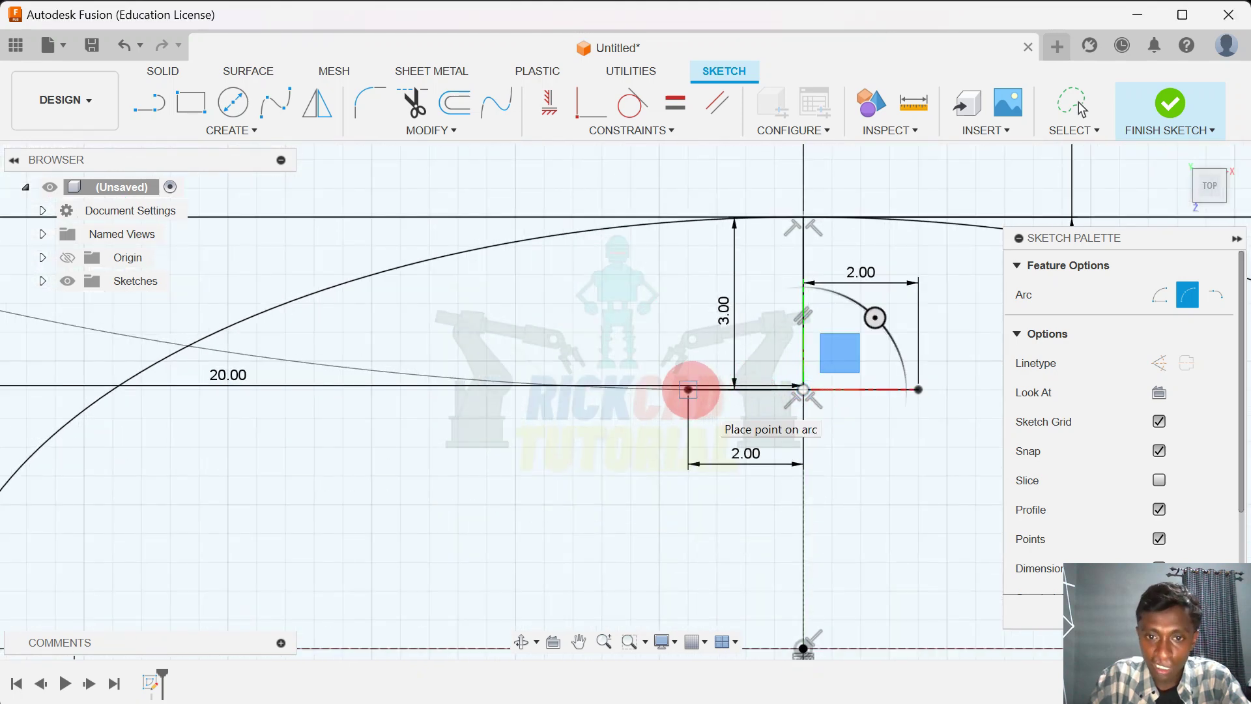
pyautogui.scroll(-3, 688, 389)
pyautogui.click(688, 390)
pyautogui.scroll(-2, 688, 390)
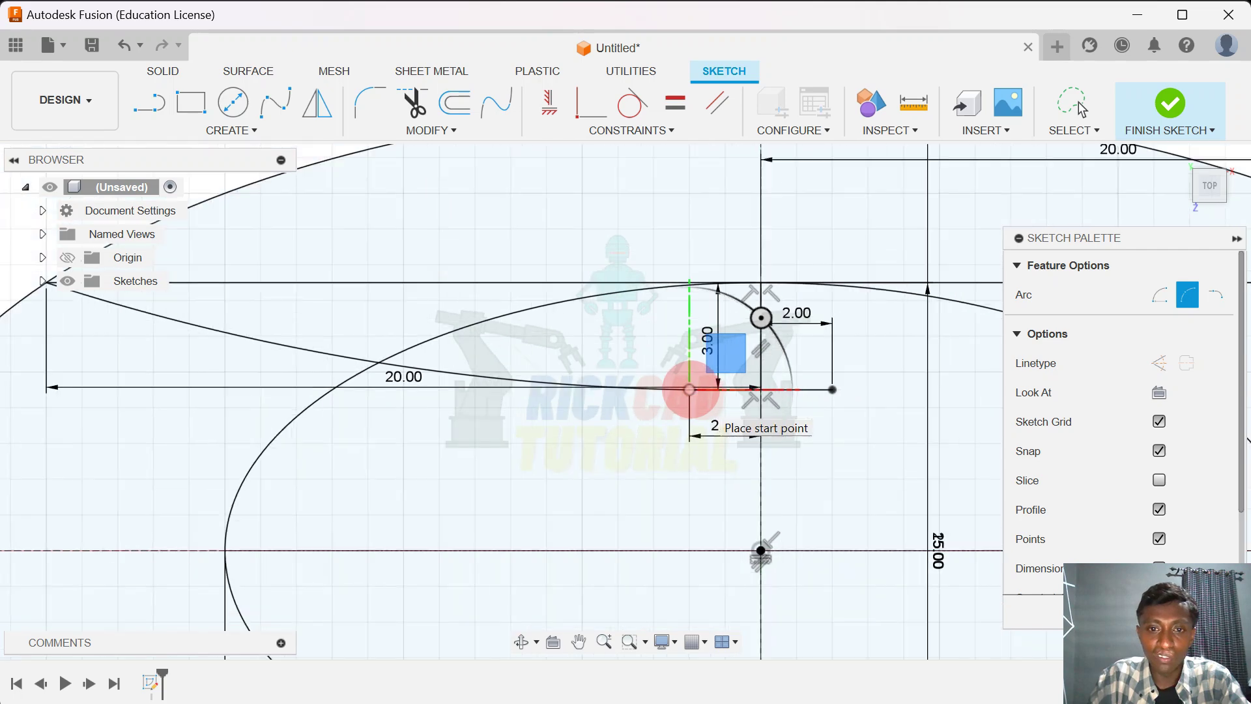
pyautogui.scroll(-2, 689, 389)
pyautogui.rightClick(691, 388)
pyautogui.click(640, 476)
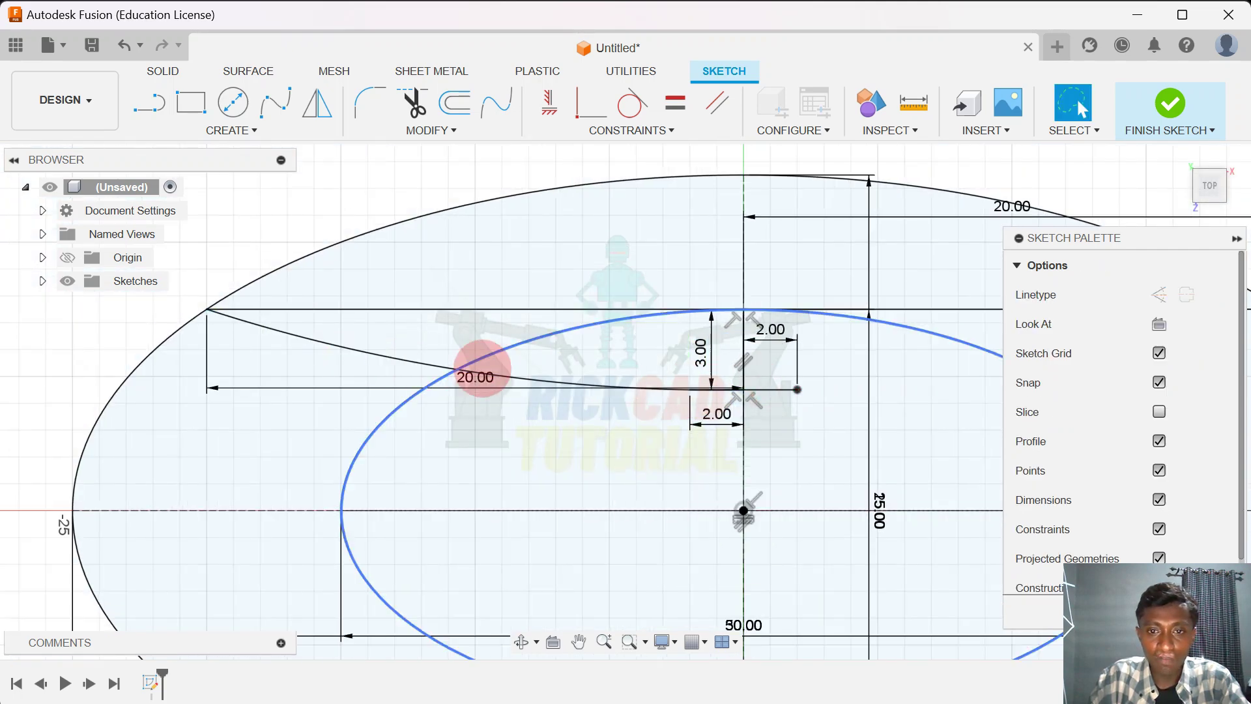
pyautogui.scroll(2, 435, 364)
pyautogui.scroll(-2, 440, 365)
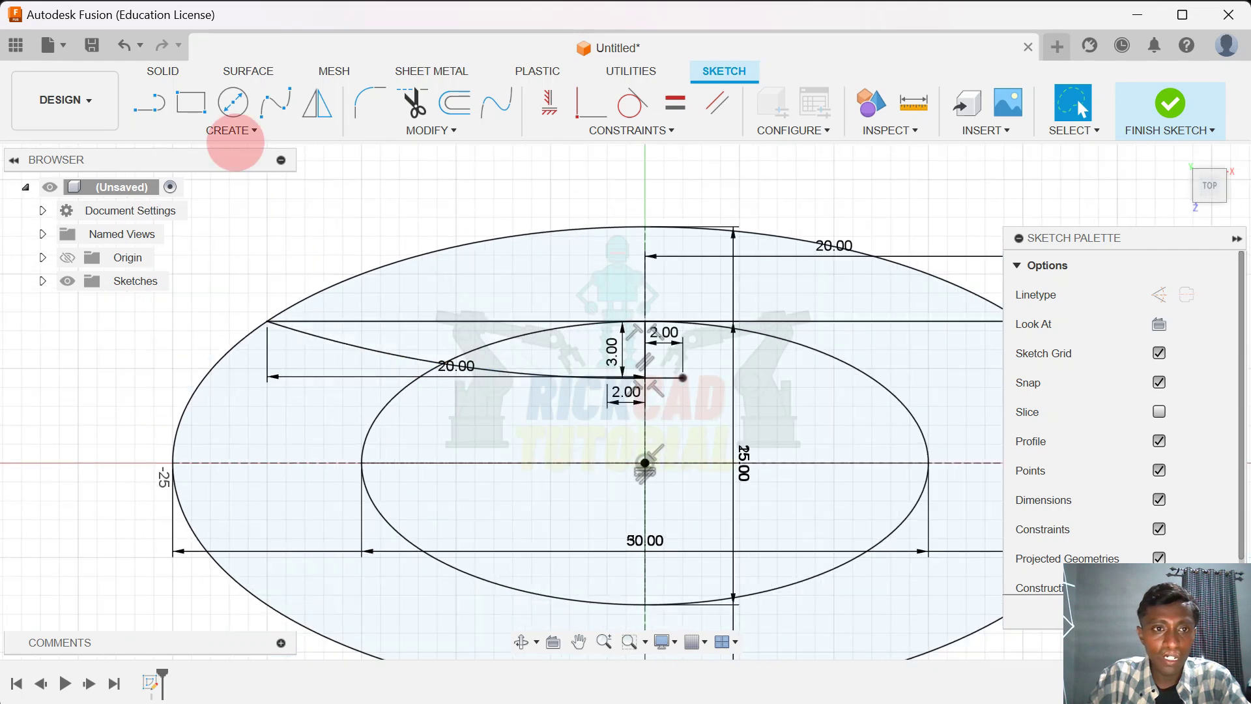
# Draw a matching three-point arc from the 20 mm line's right end to the 3 mm line's lower end, through the right 2 mm line's outer end
pyautogui.click(234, 132)
pyautogui.moveTo(228, 206)
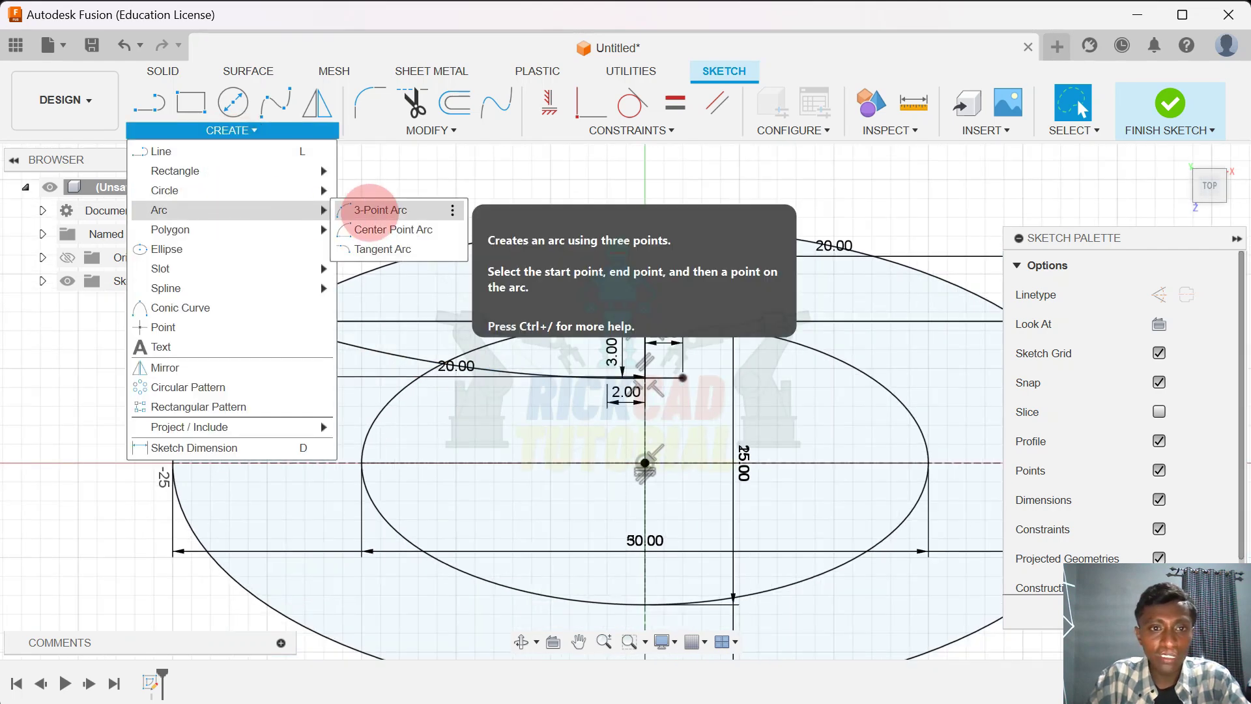
pyautogui.click(370, 211)
pyautogui.scroll(-3, 410, 250)
pyautogui.moveTo(410, 251); pyautogui.dragTo(202, 262, button='middle')
pyautogui.scroll(3, 430, 313)
pyautogui.scroll(2, 490, 318)
pyautogui.click(723, 293)
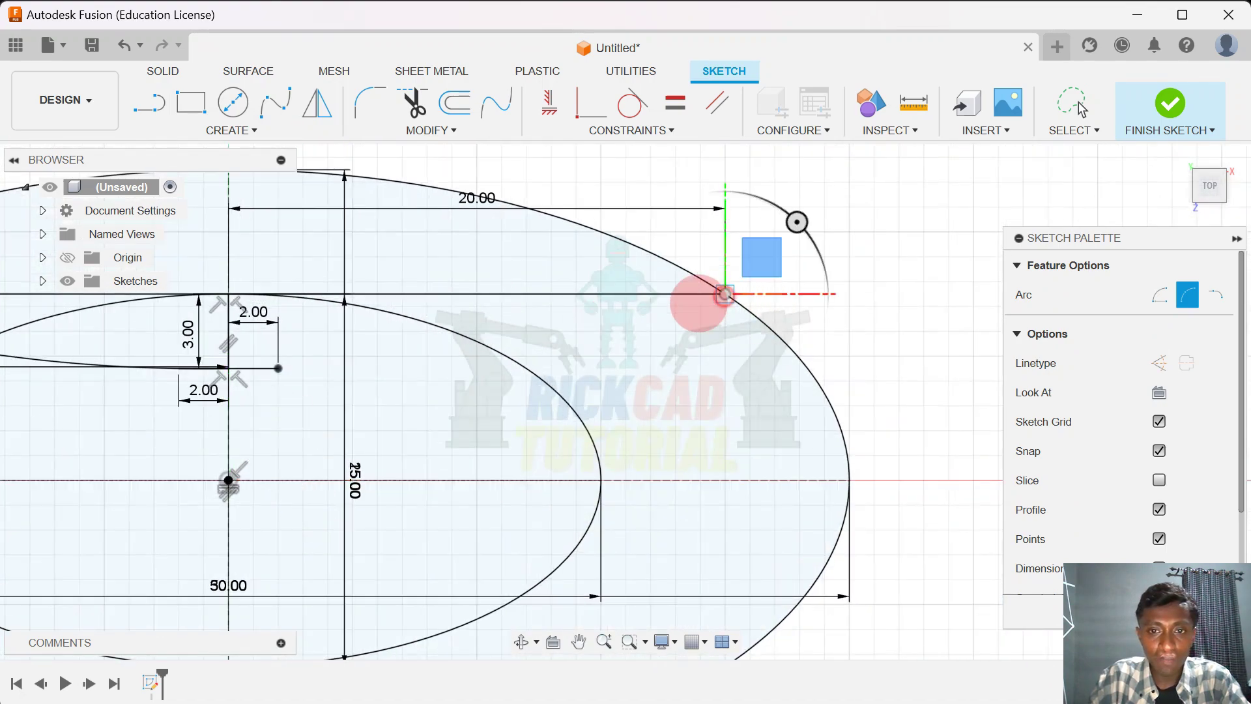
pyautogui.scroll(-2, 373, 354)
pyautogui.scroll(-2, 424, 355)
pyautogui.scroll(4, 508, 347)
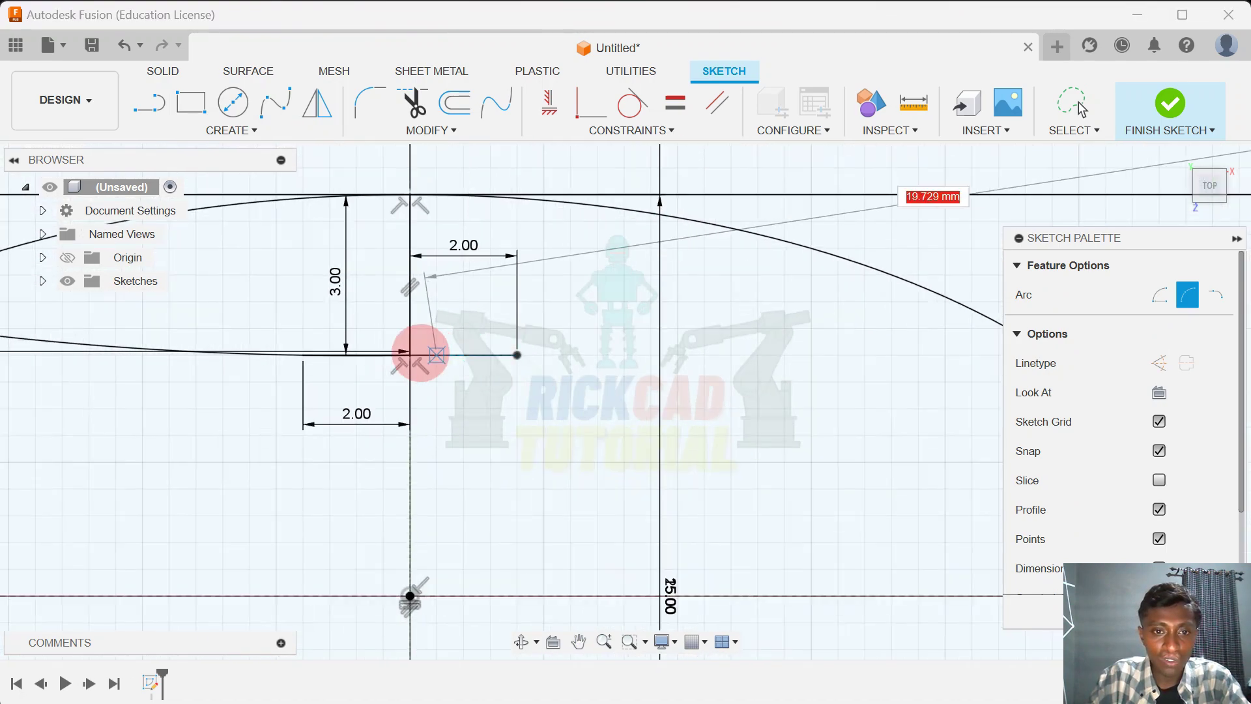
pyautogui.click(409, 353)
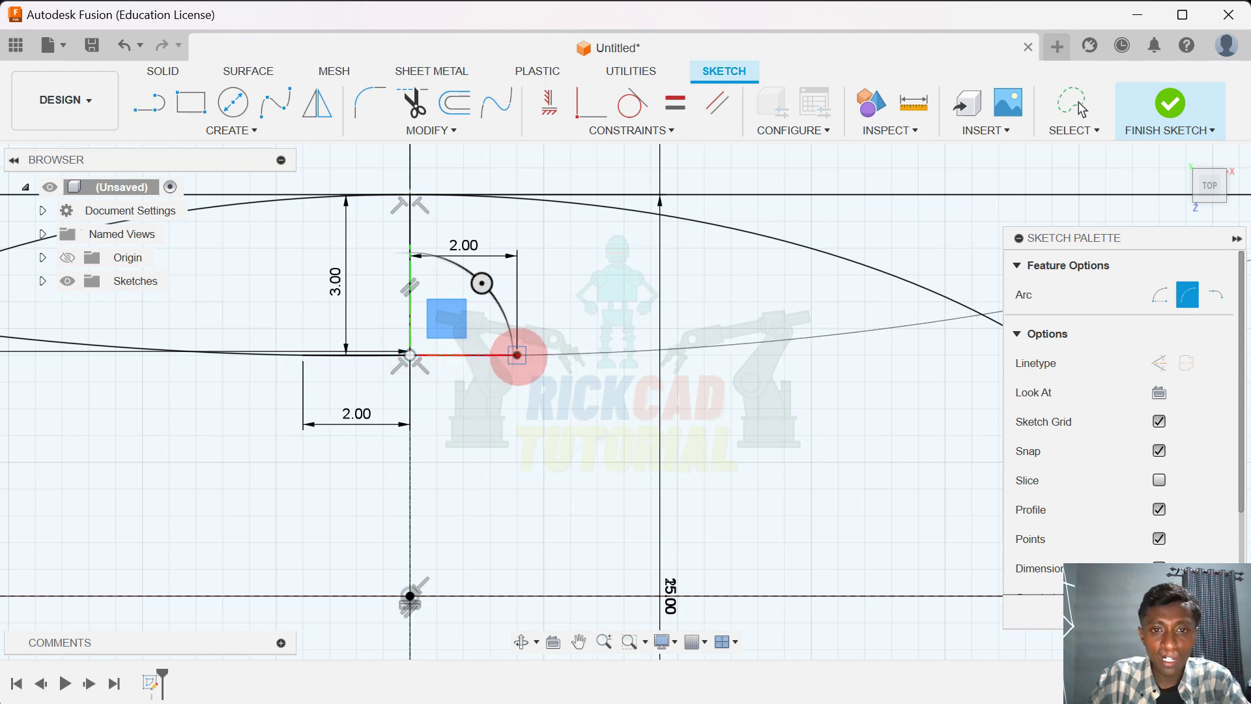
pyautogui.scroll(-5, 756, 338)
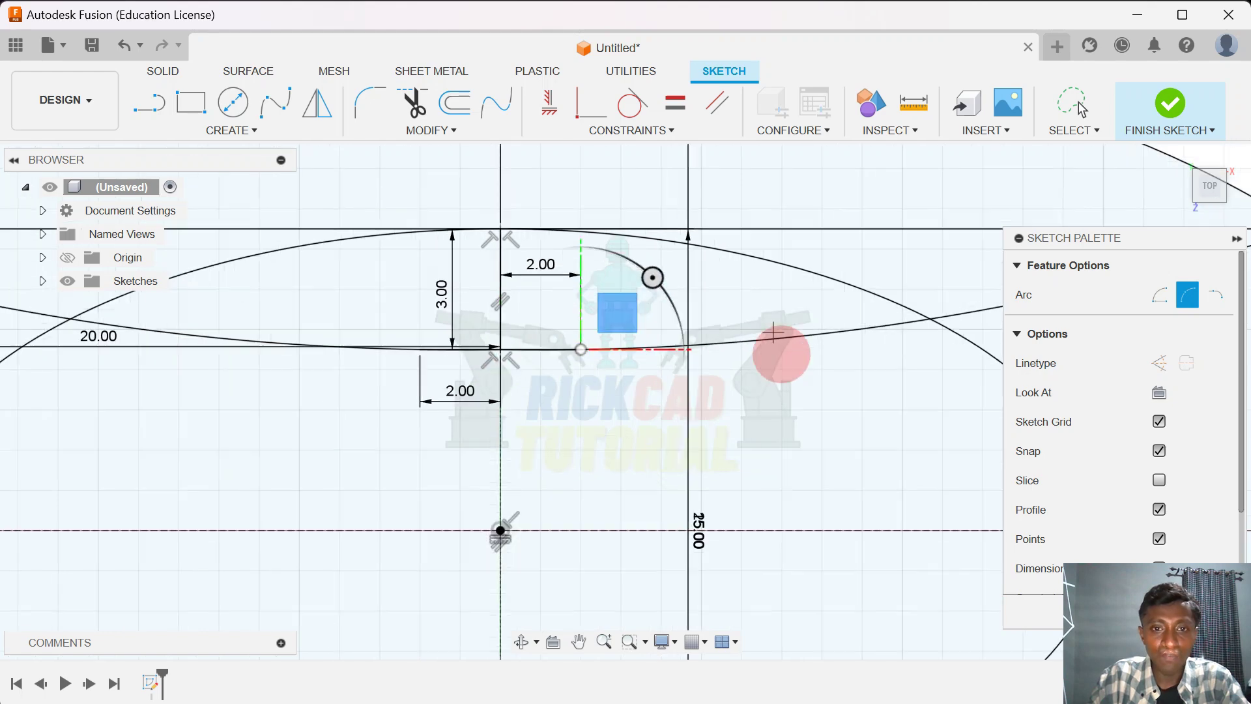
pyautogui.scroll(-3, 662, 204)
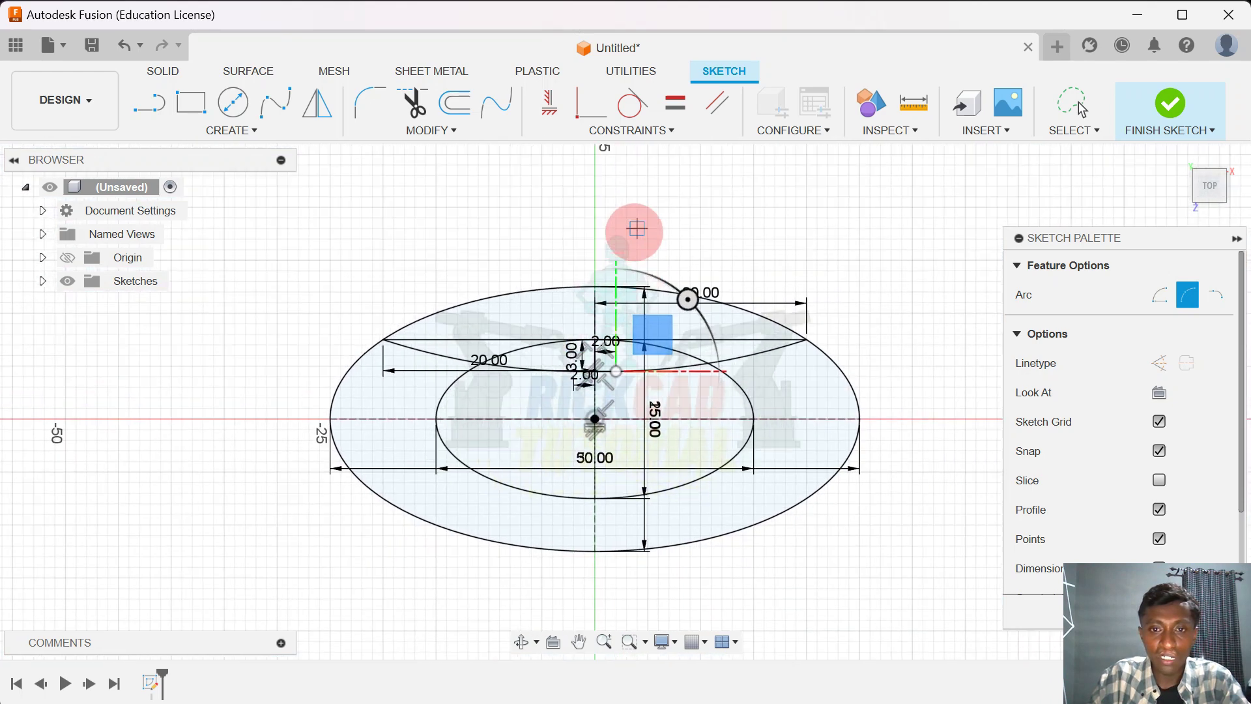
pyautogui.rightClick(636, 229)
pyautogui.click(705, 231)
pyautogui.scroll(5, 717, 251)
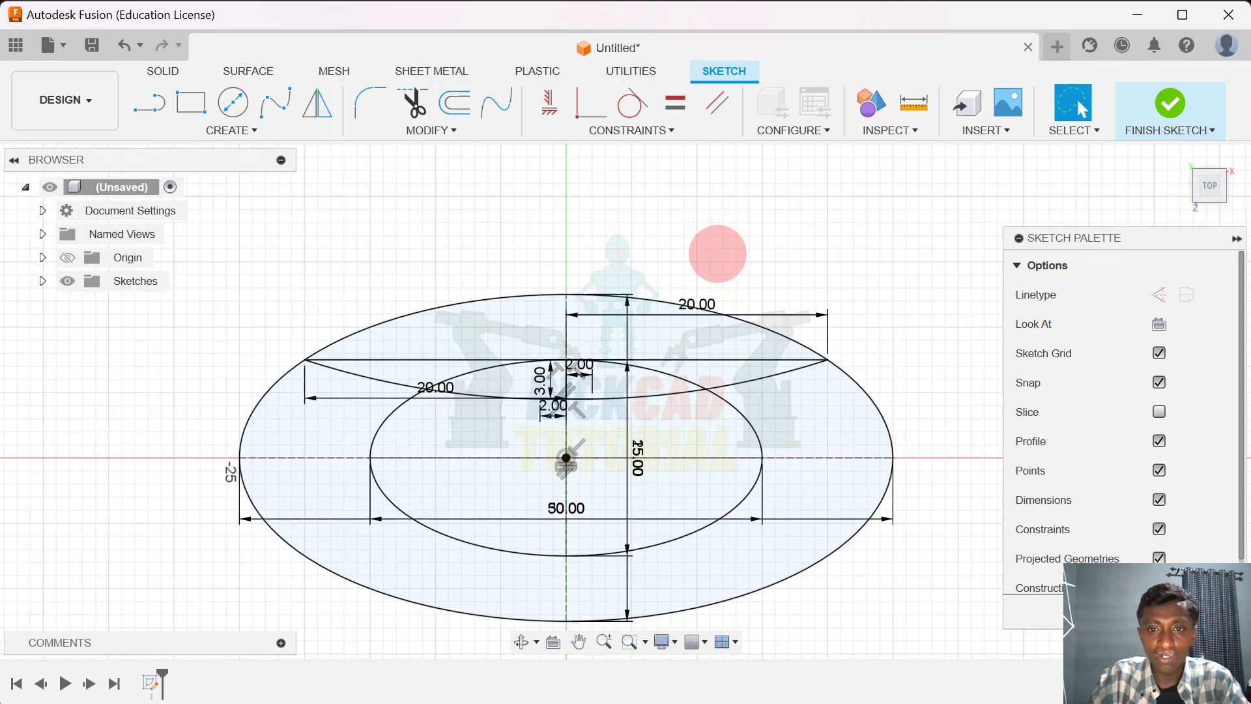
pyautogui.scroll(-3, 802, 327)
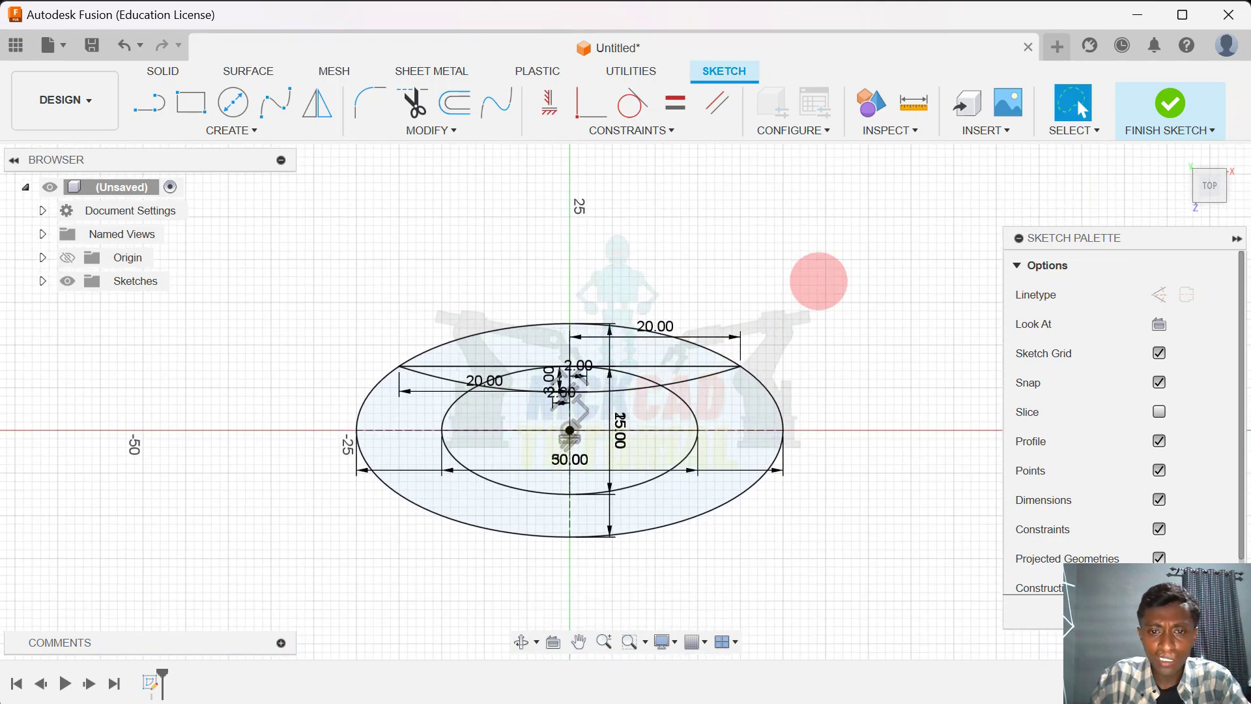
# Finish the sketch of the ellipses and arcs
pyautogui.click(1157, 112)
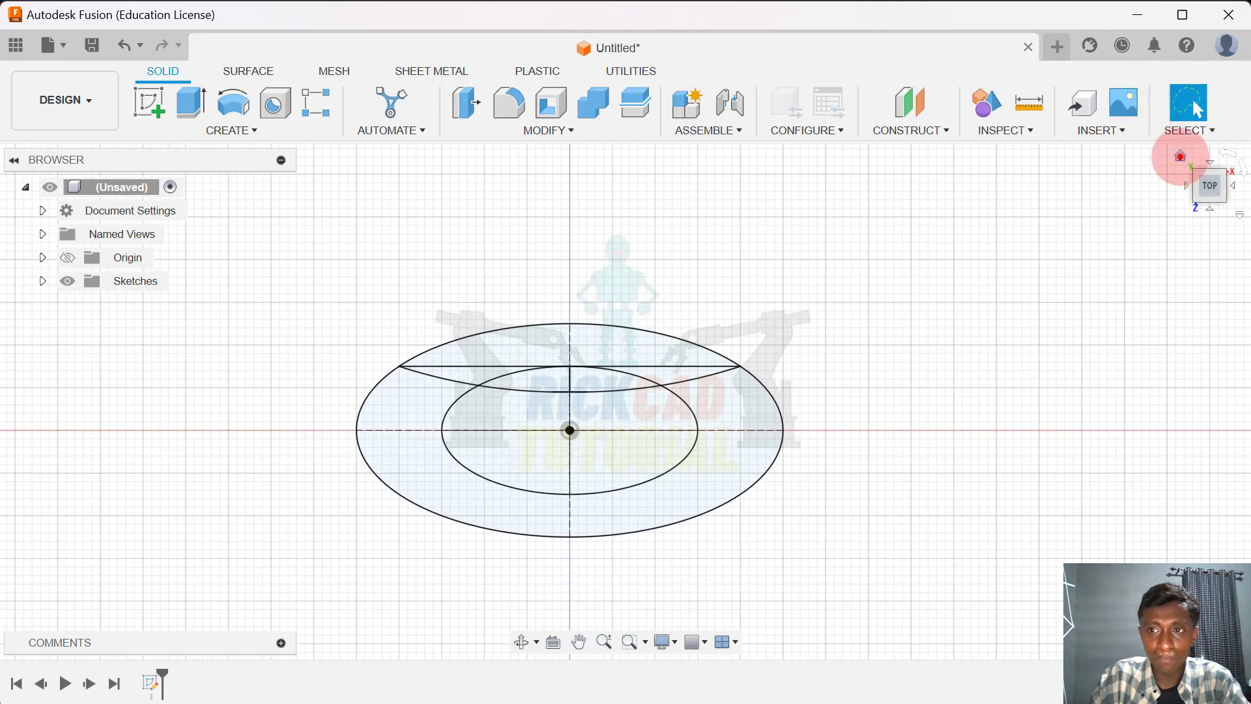
pyautogui.click(1189, 164)
pyautogui.moveTo(933, 310)
pyautogui.keyDown('shift'); pyautogui.mouseDown(button='middle')
pyautogui.moveTo(916, 296)
pyautogui.moveTo(965, 311)
pyautogui.mouseUp(button='middle'); pyautogui.keyUp('shift')
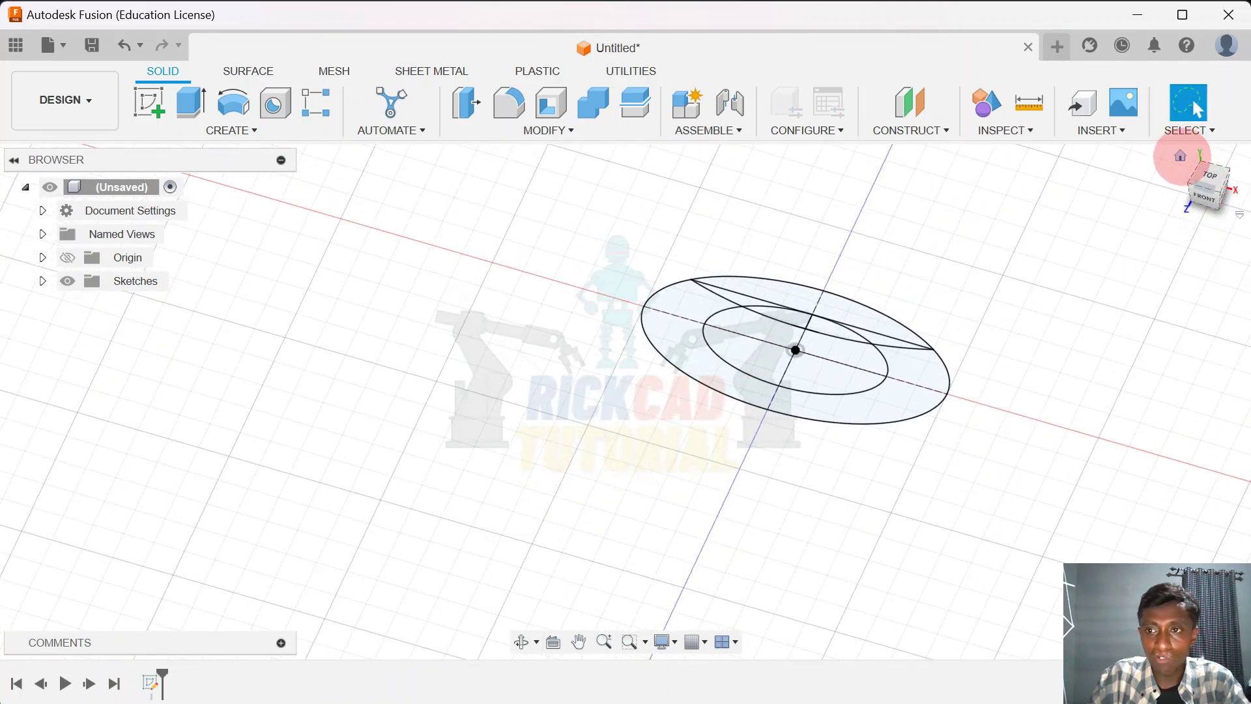
pyautogui.click(1181, 159)
pyautogui.scroll(-2, 824, 293)
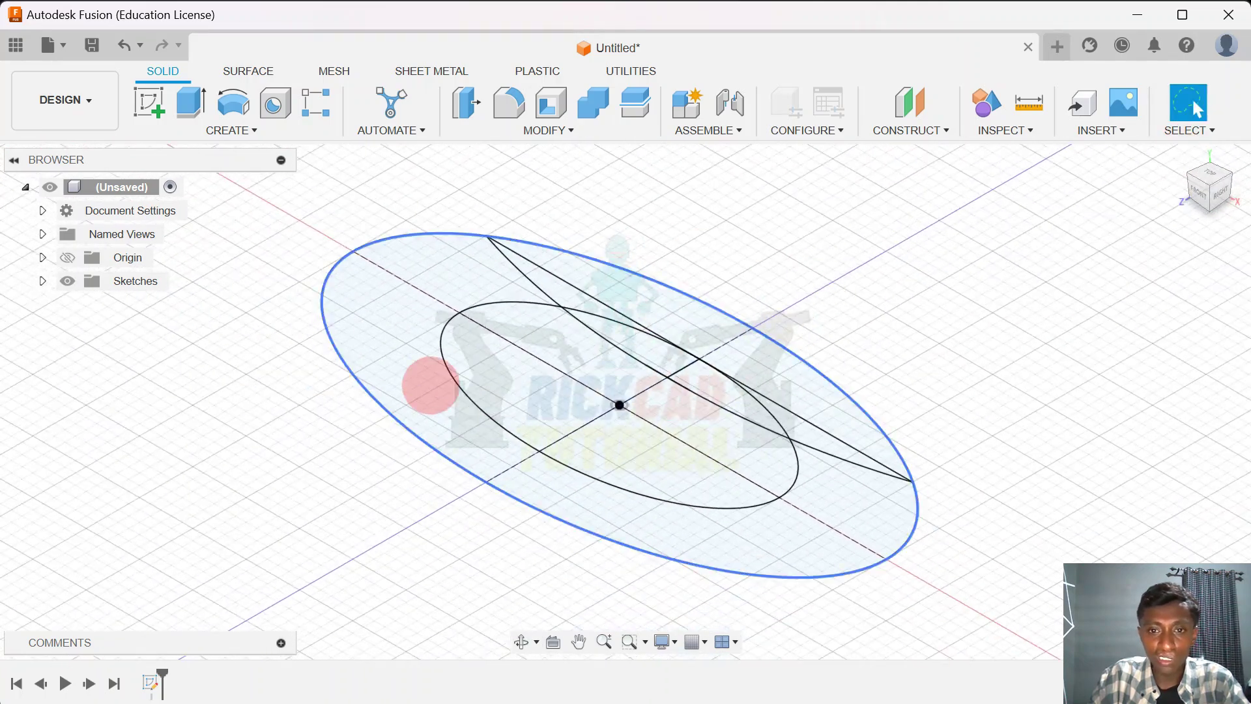
pyautogui.scroll(2, 435, 214)
# Extrude the six regions between the outer ellipse and the opening bounded by the inner ellipse and arcs by 5 mm as a new body
pyautogui.click(228, 130)
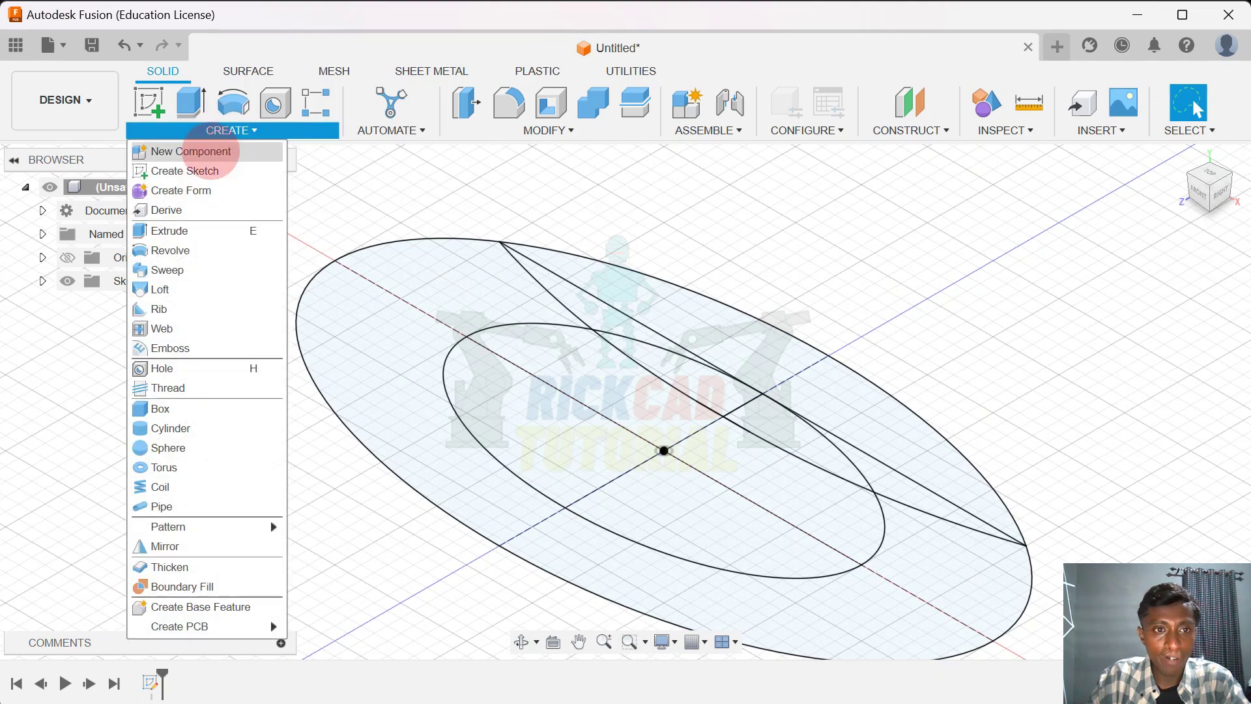
pyautogui.click(186, 236)
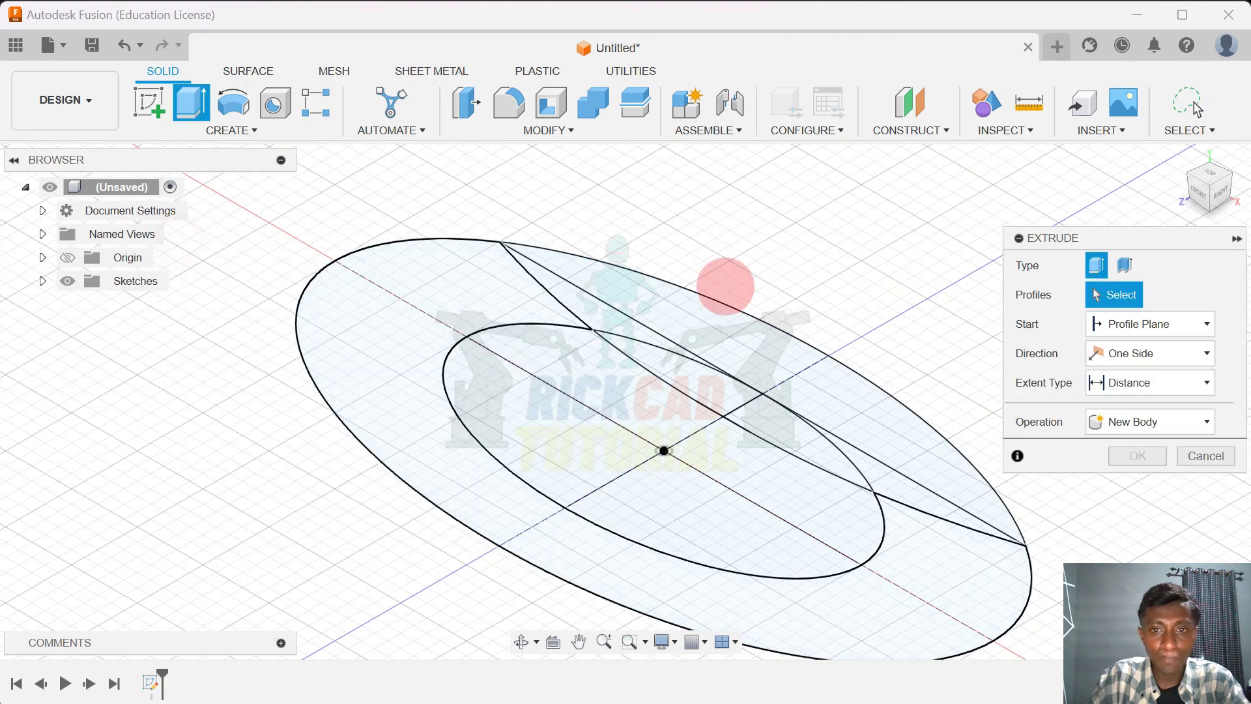
pyautogui.scroll(1, 733, 313)
pyautogui.click(729, 339)
pyautogui.scroll(-1, 730, 339)
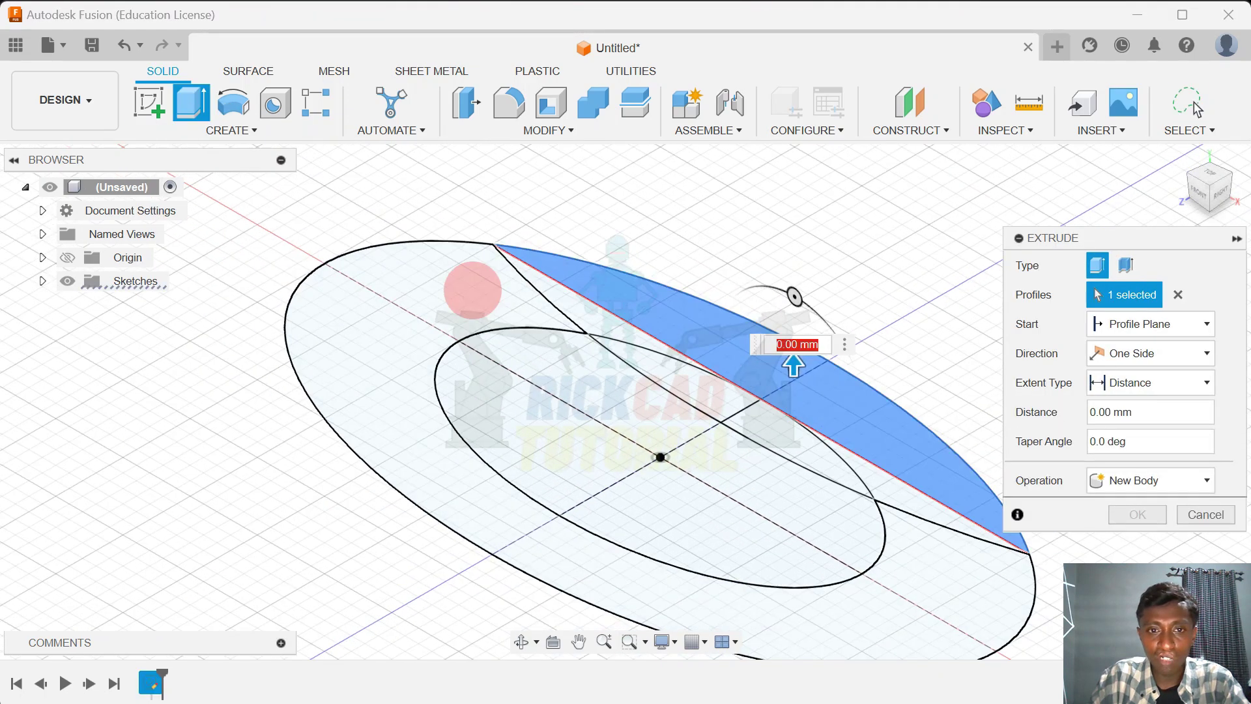
pyautogui.click(481, 287)
pyautogui.click(935, 505)
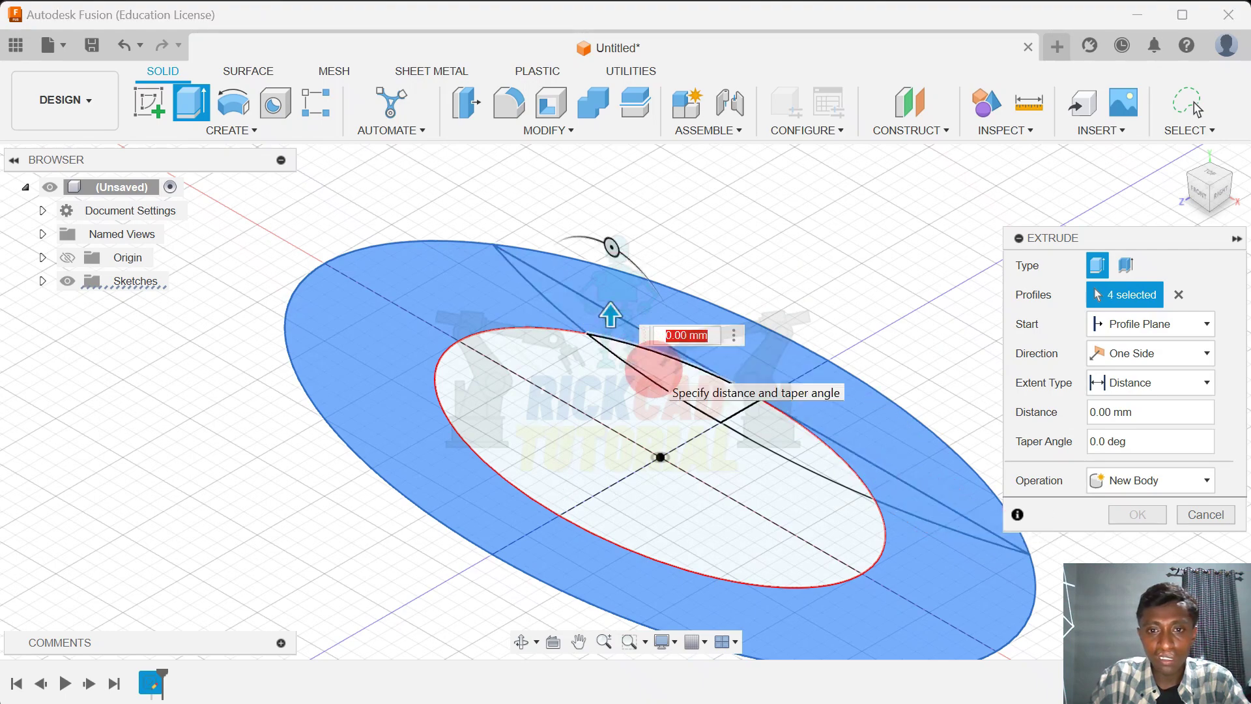
pyautogui.click(772, 432)
pyautogui.scroll(-4, 615, 411)
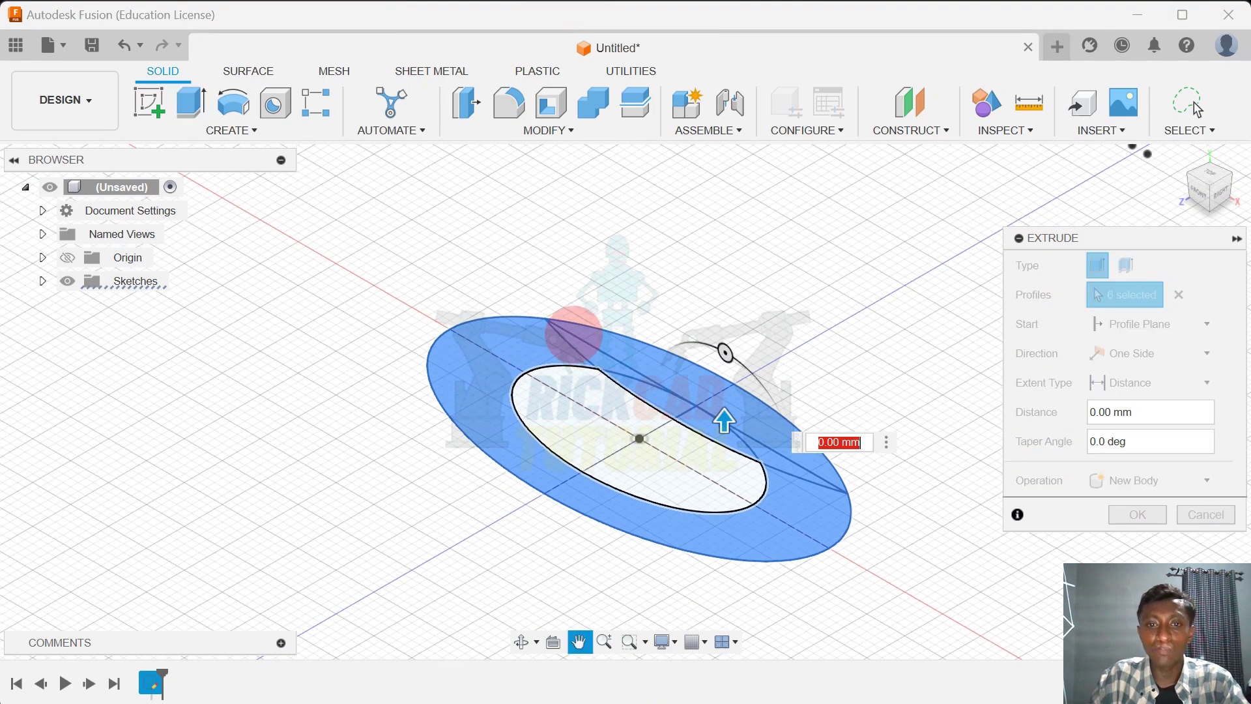
pyautogui.keyDown('shift'); pyautogui.moveTo(817, 293); pyautogui.dragTo(854, 273, button='middle'); pyautogui.keyUp('shift')
pyautogui.scroll(2, 720, 321)
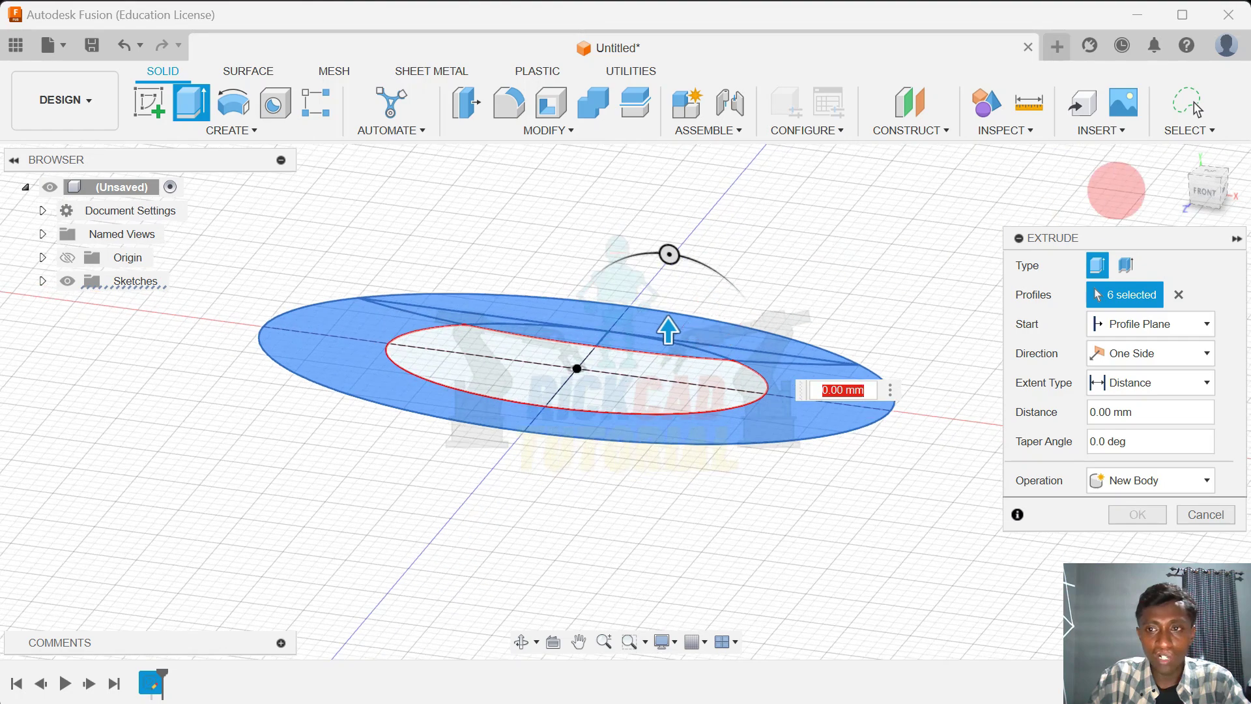
pyautogui.click(1180, 156)
pyautogui.moveTo(744, 379); pyautogui.dragTo(746, 352)
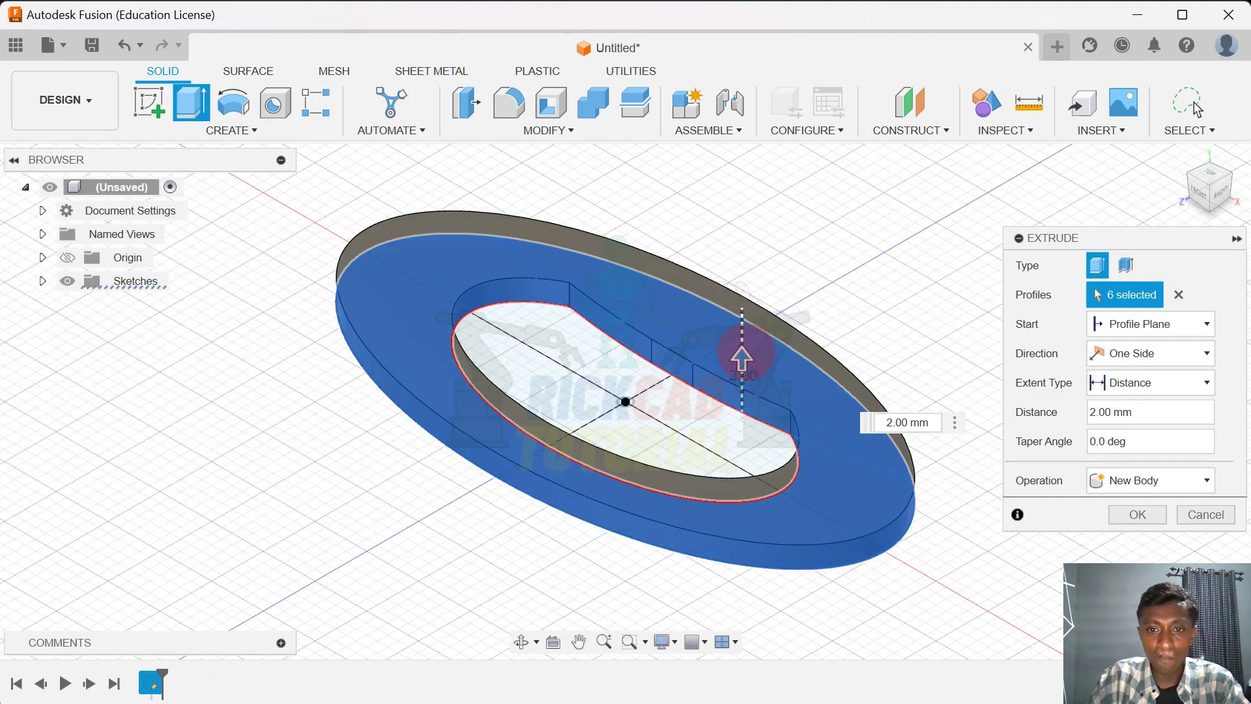
pyautogui.write('5')
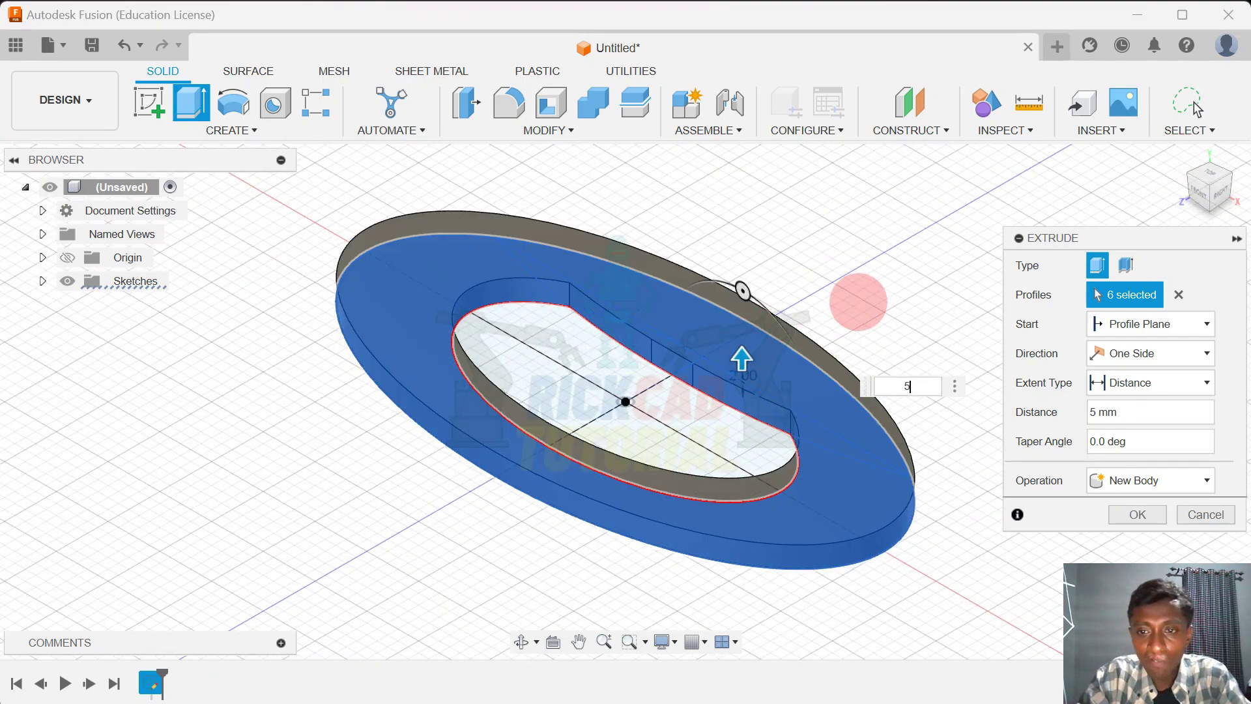
pyautogui.press('Return')
pyautogui.scroll(-2, 860, 301)
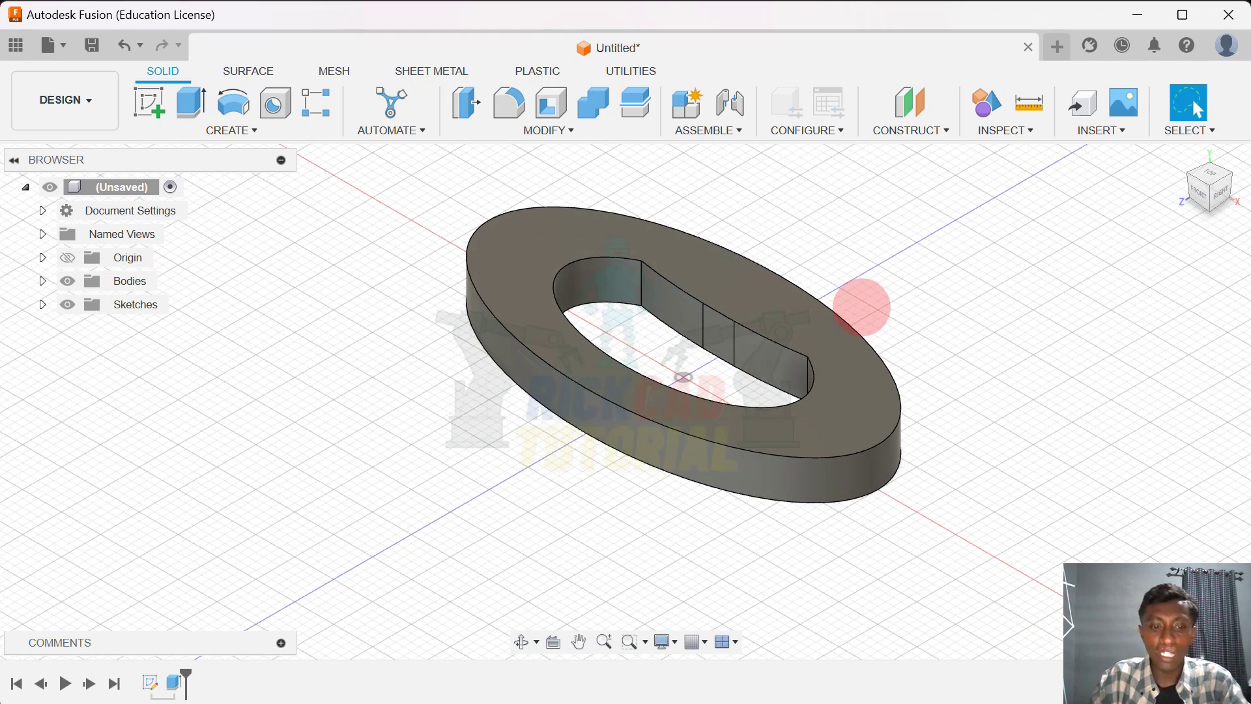
pyautogui.keyDown('shift'); pyautogui.moveTo(866, 302); pyautogui.dragTo(1167, 212, button='middle'); pyautogui.keyUp('shift')
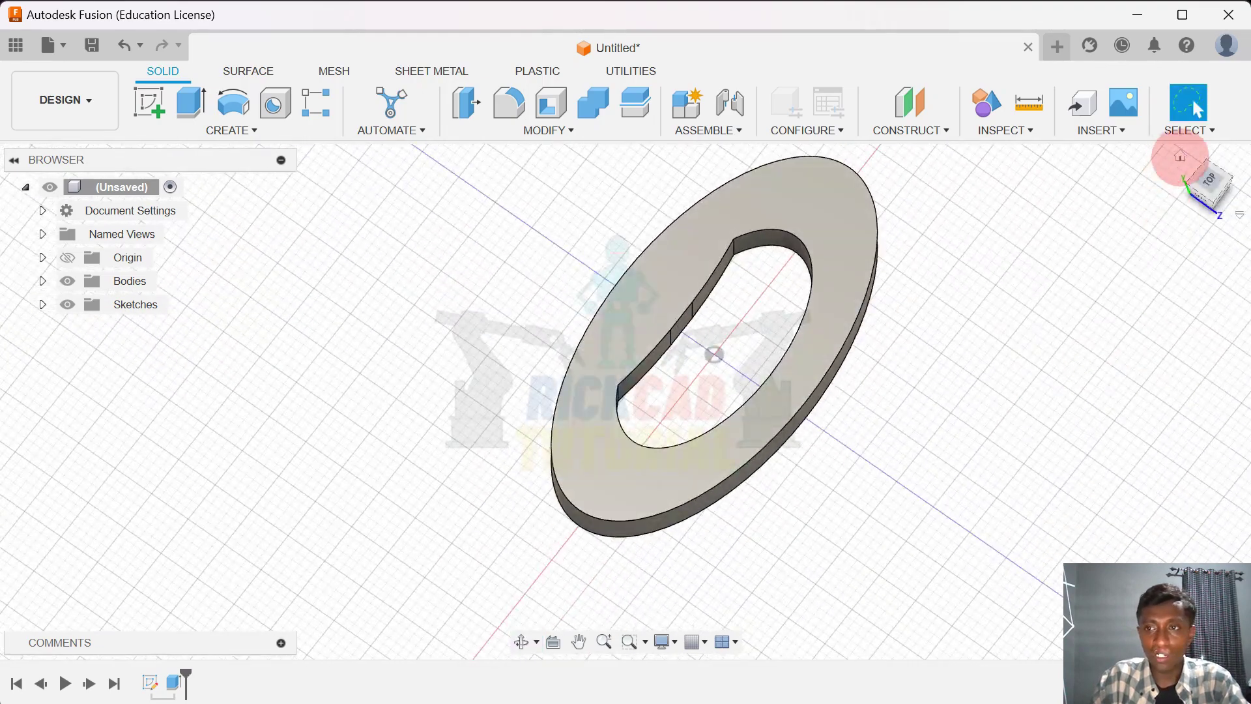
pyautogui.keyDown('shift'); pyautogui.moveTo(1180, 160); pyautogui.dragTo(1133, 258, button='middle'); pyautogui.keyUp('shift')
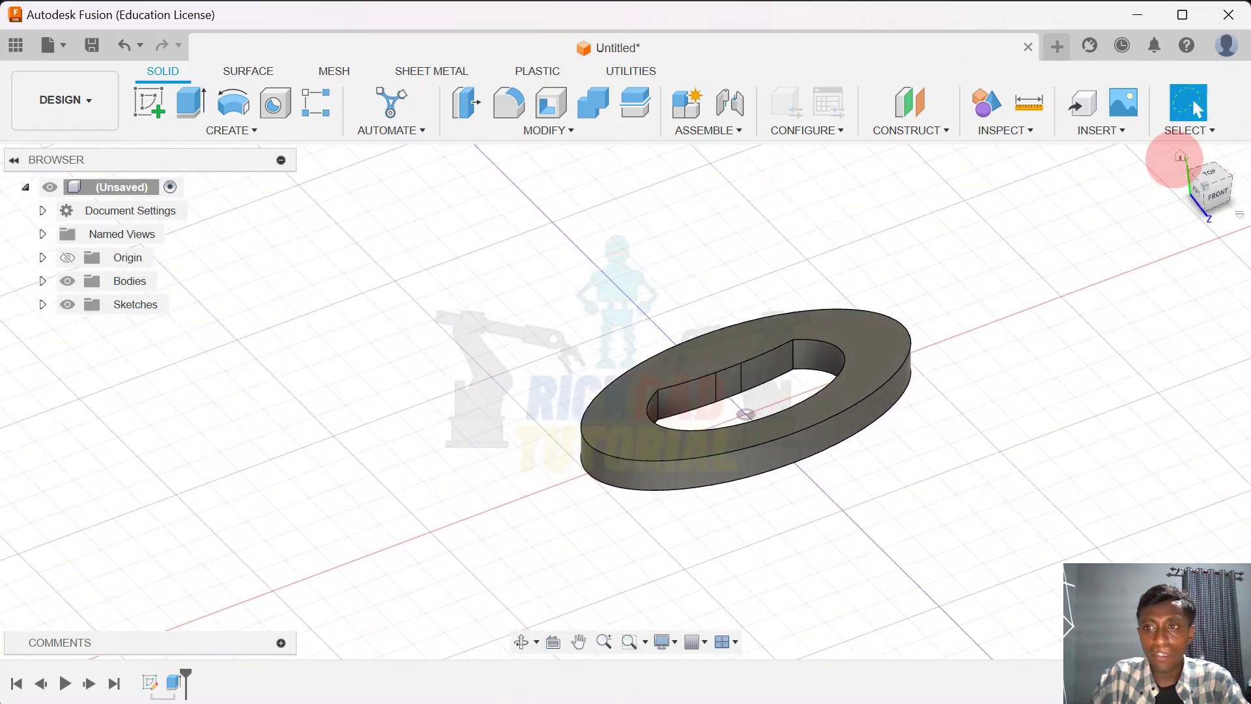
pyautogui.click(1180, 156)
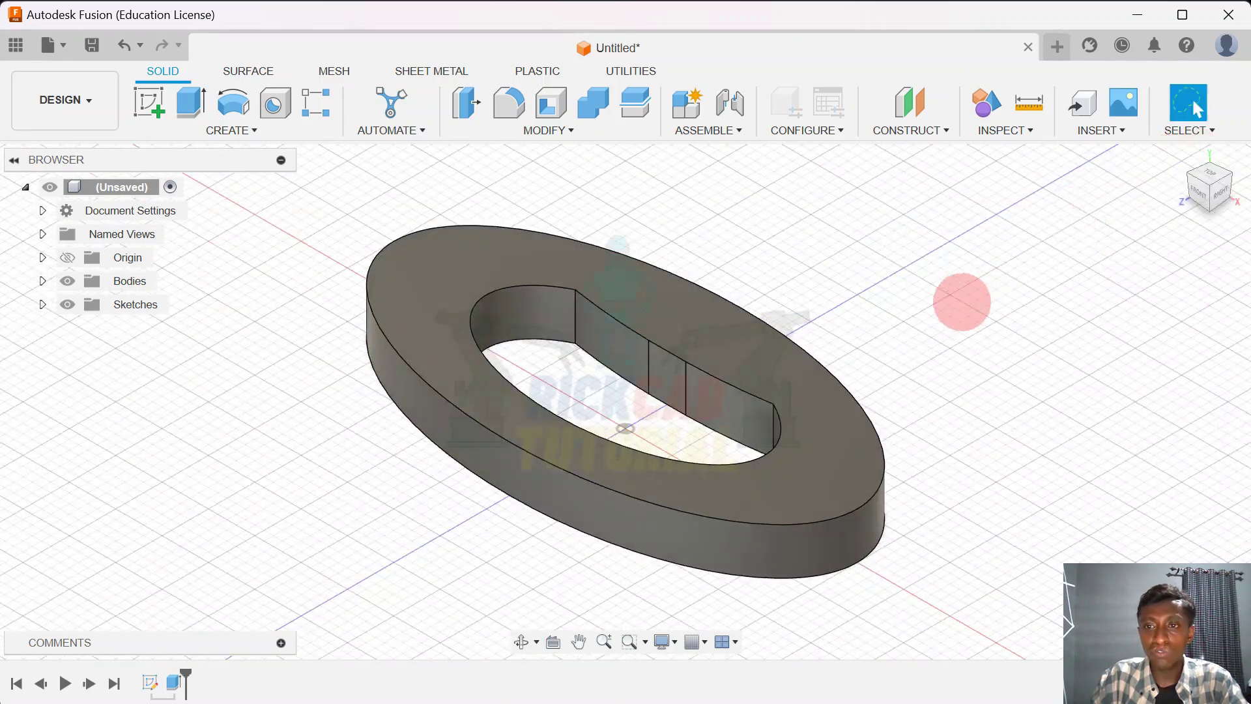
pyautogui.keyDown('shift'); pyautogui.moveTo(873, 274); pyautogui.dragTo(1048, 247, button='middle'); pyautogui.keyUp('shift')
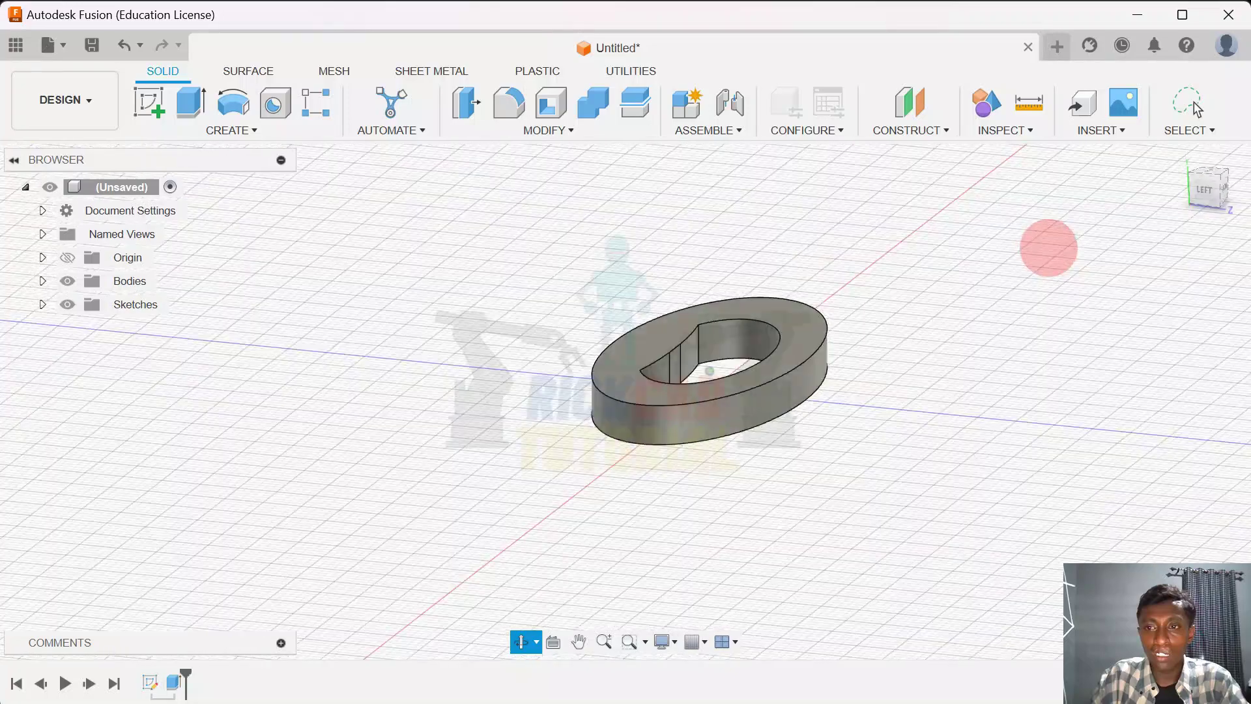
# Start a new sketch on the vertical YZ origin plane through the ring, viewed from the left side
pyautogui.click(1203, 190)
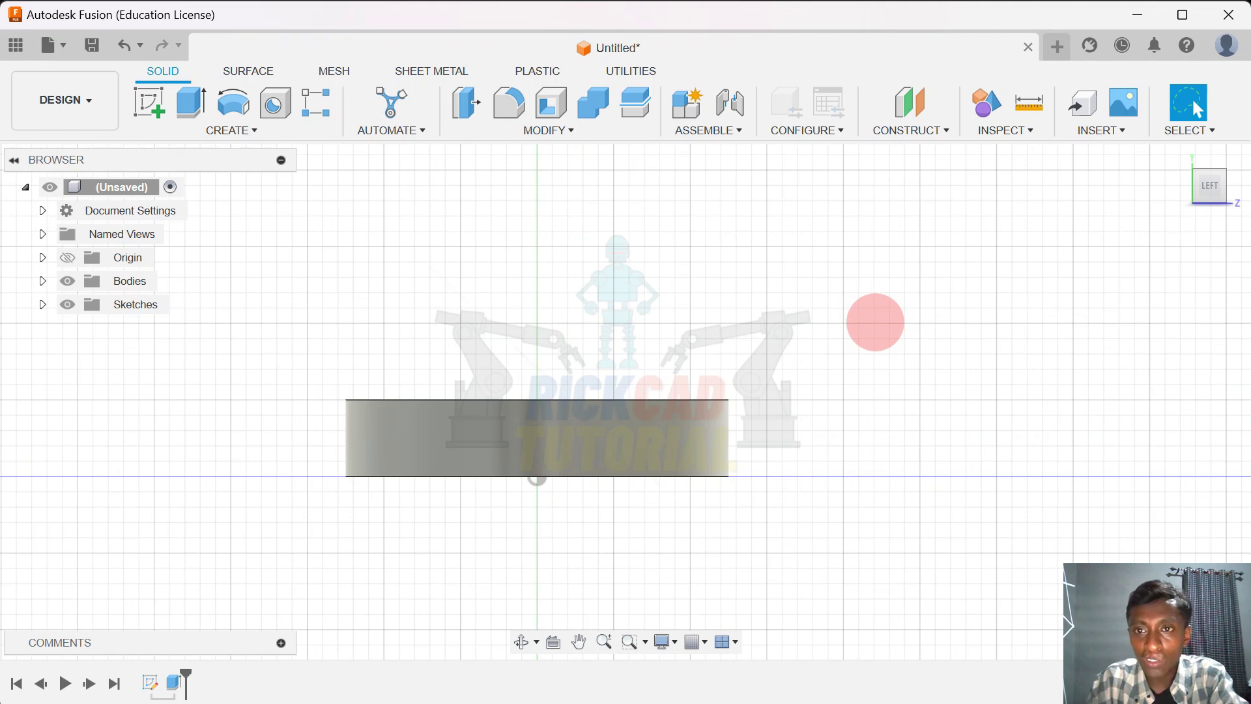
pyautogui.click(621, 379)
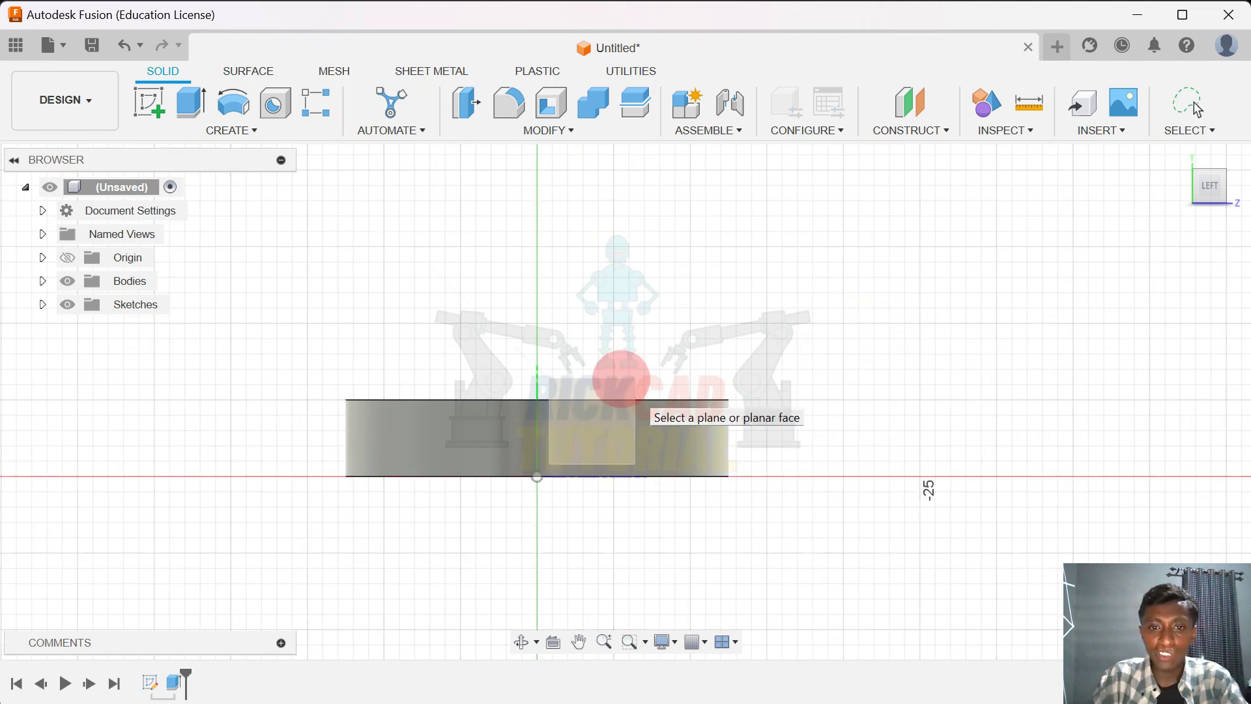
pyautogui.click(620, 382)
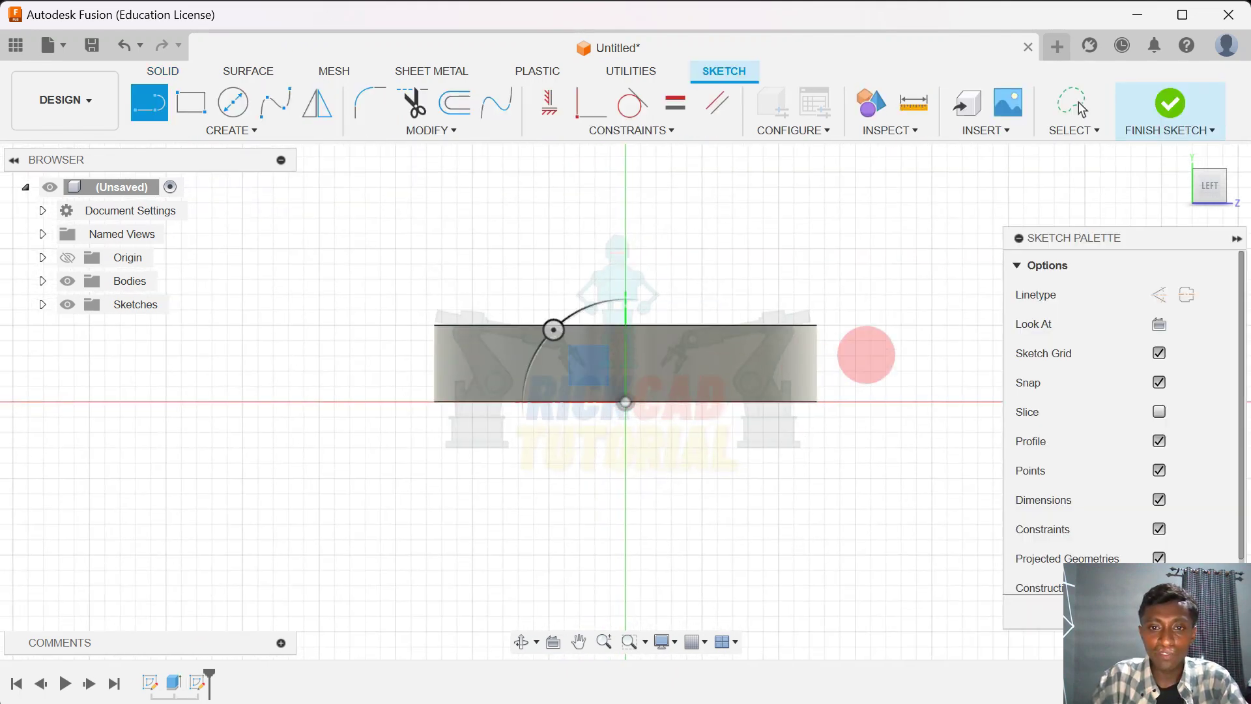
# Draw a 1 mm vertical line upward from the ring's upper right corner and place its dimension beside it
pyautogui.moveTo(804, 294)
pyautogui.mouseDown(button='middle')
pyautogui.moveTo(720, 313)
pyautogui.moveTo(715, 352)
pyautogui.mouseUp(button='middle')
pyautogui.scroll(3, 721, 314)
pyautogui.scroll(3, 715, 352)
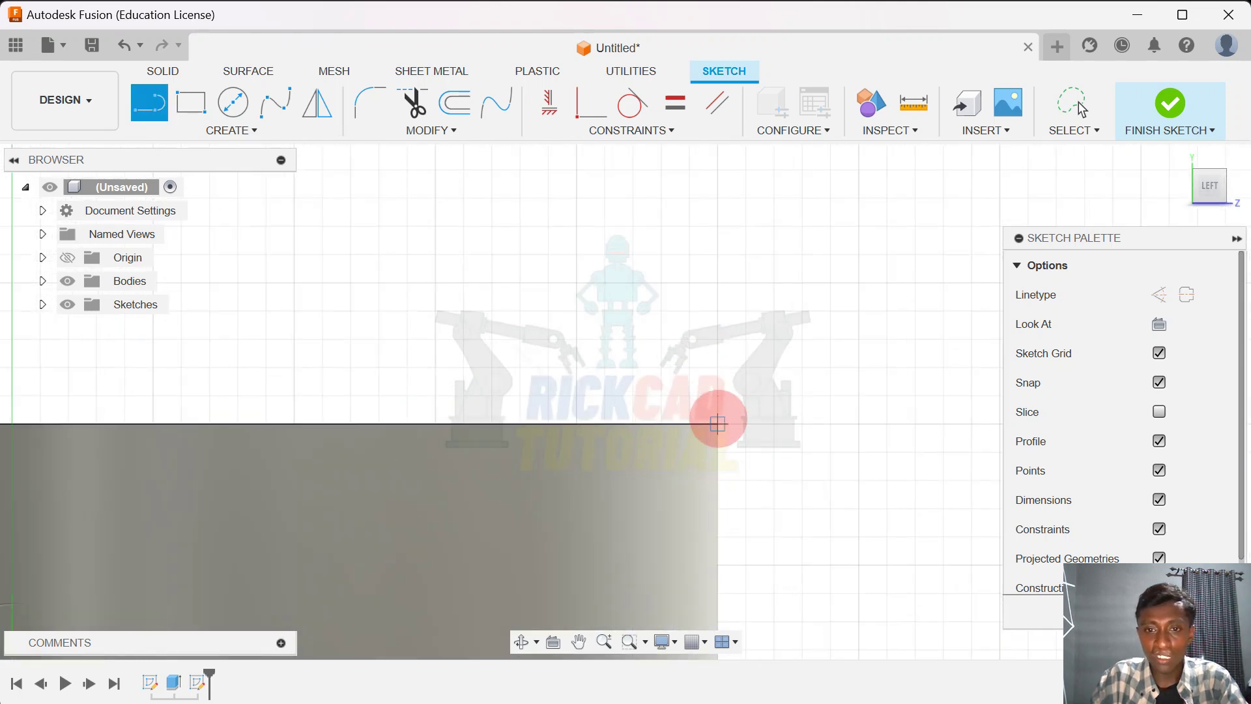
pyautogui.scroll(2, 718, 421)
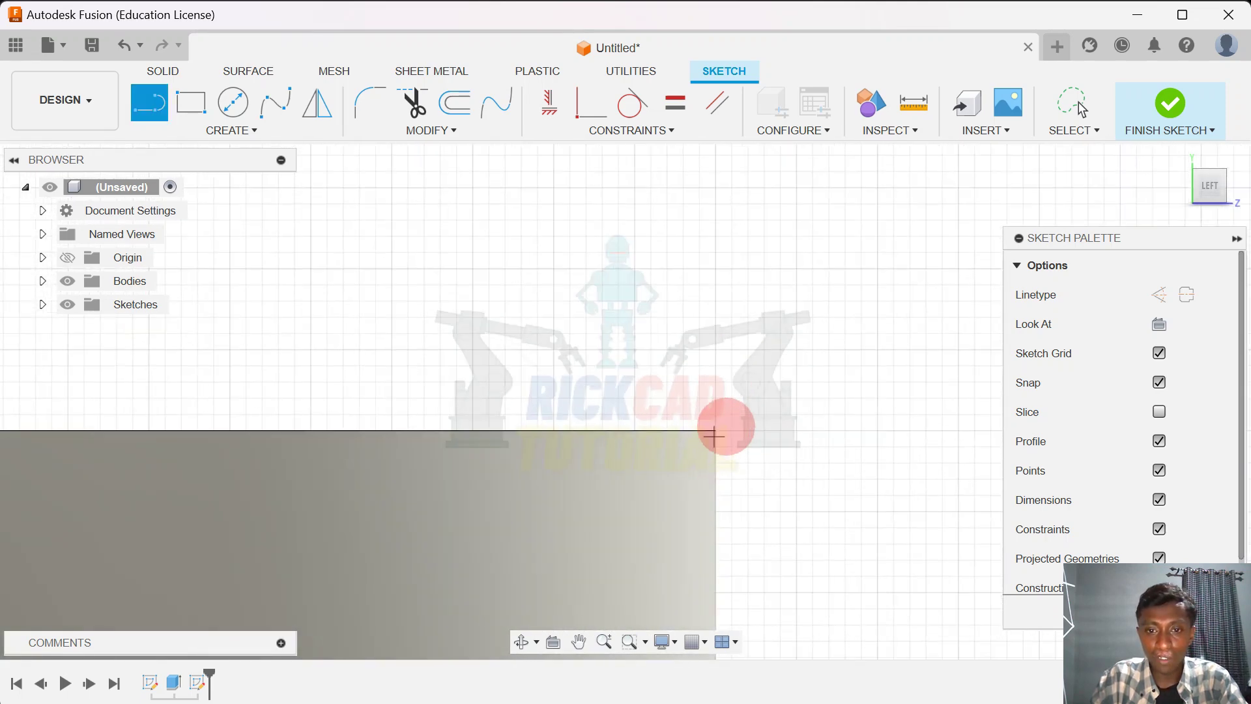
pyautogui.click(715, 430)
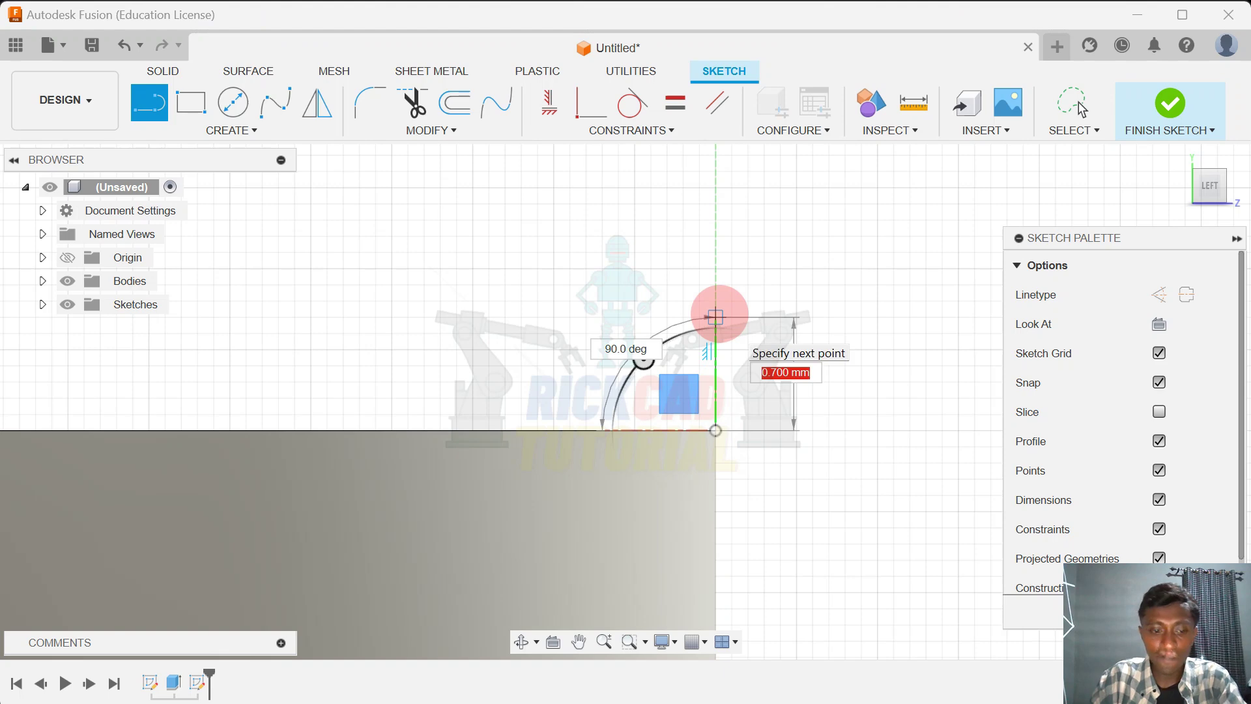
pyautogui.press('Return')
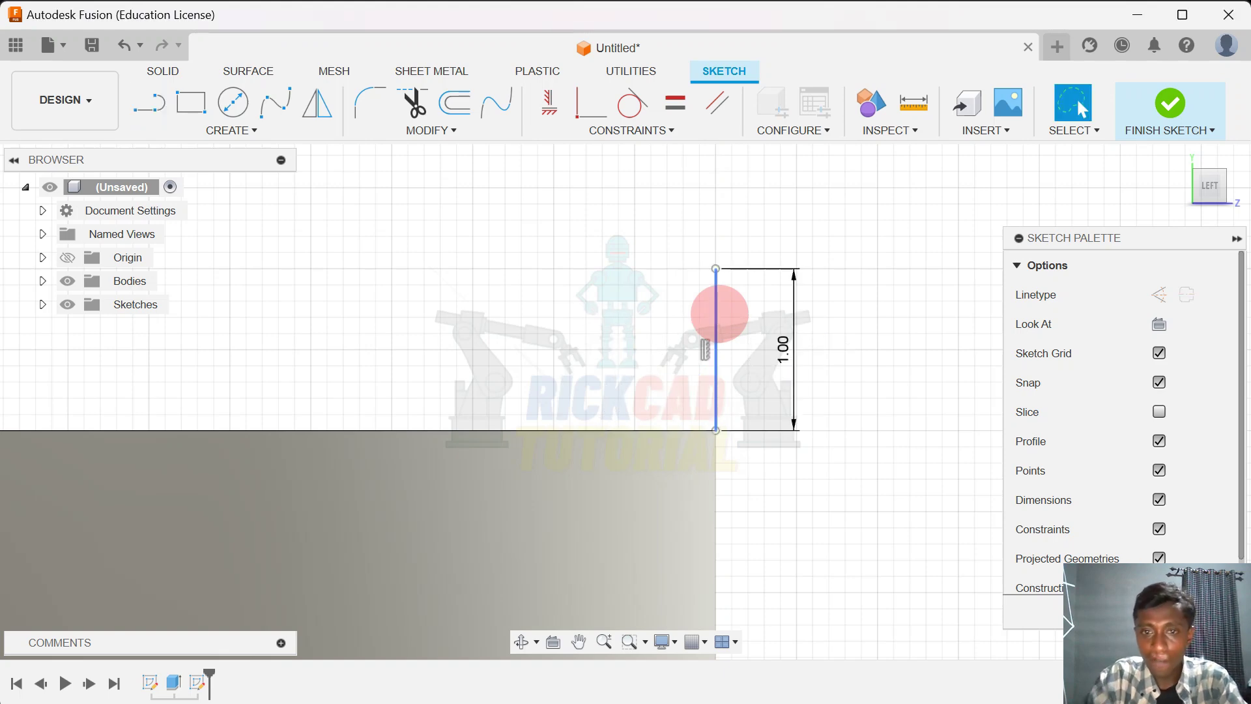
pyautogui.moveTo(786, 344); pyautogui.dragTo(660, 333)
# Draw a 50 mm horizontal line from the top of the 1 mm line away from the ring, with its dimension above it
pyautogui.scroll(-10, 660, 335)
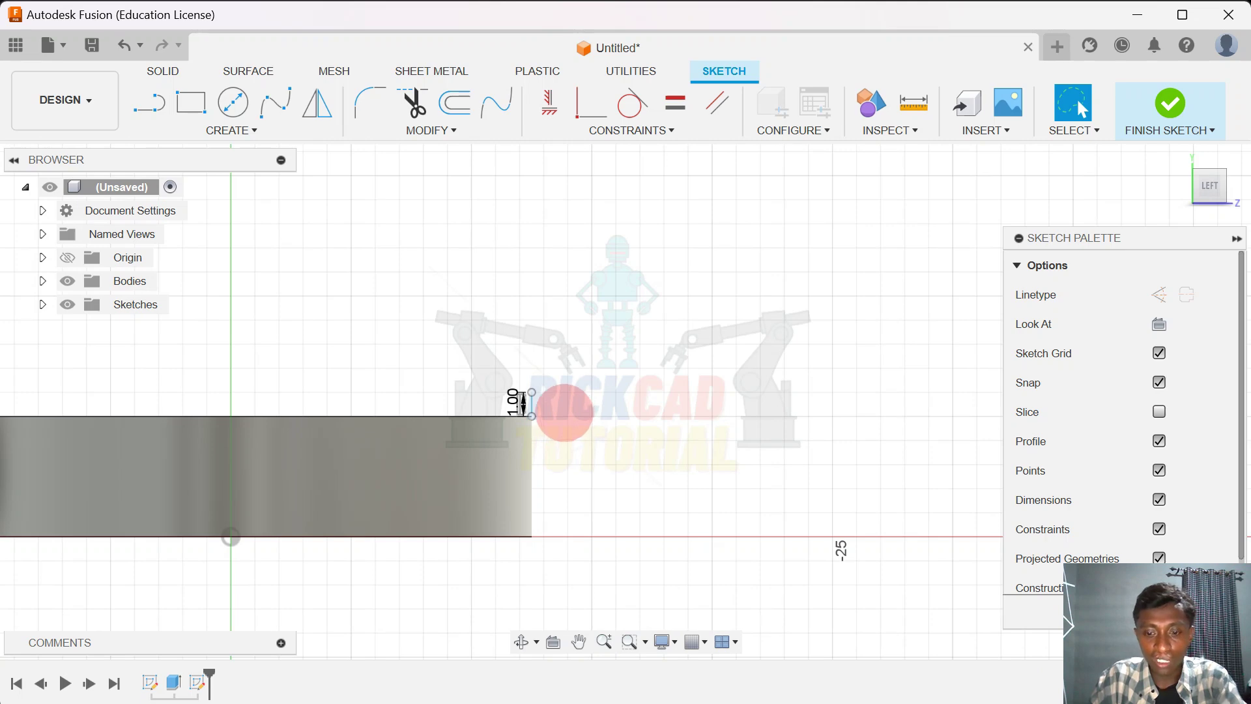
pyautogui.press('l')
pyautogui.scroll(2, 559, 404)
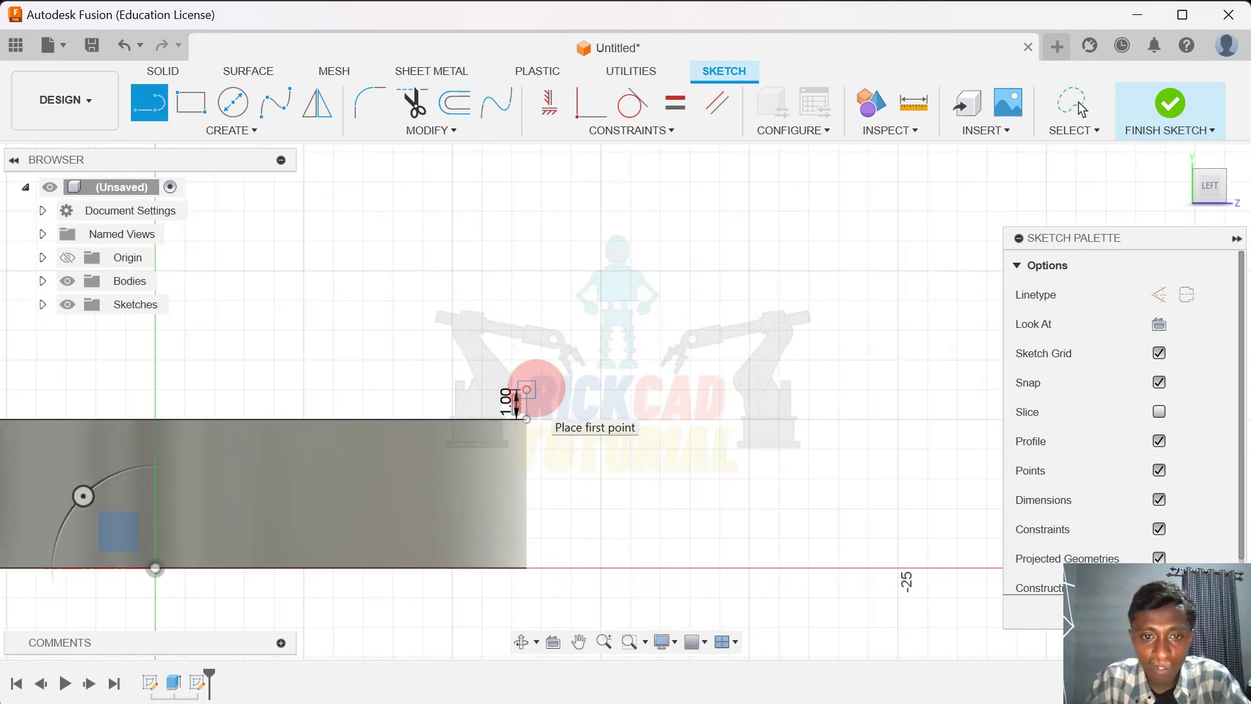
pyautogui.click(527, 389)
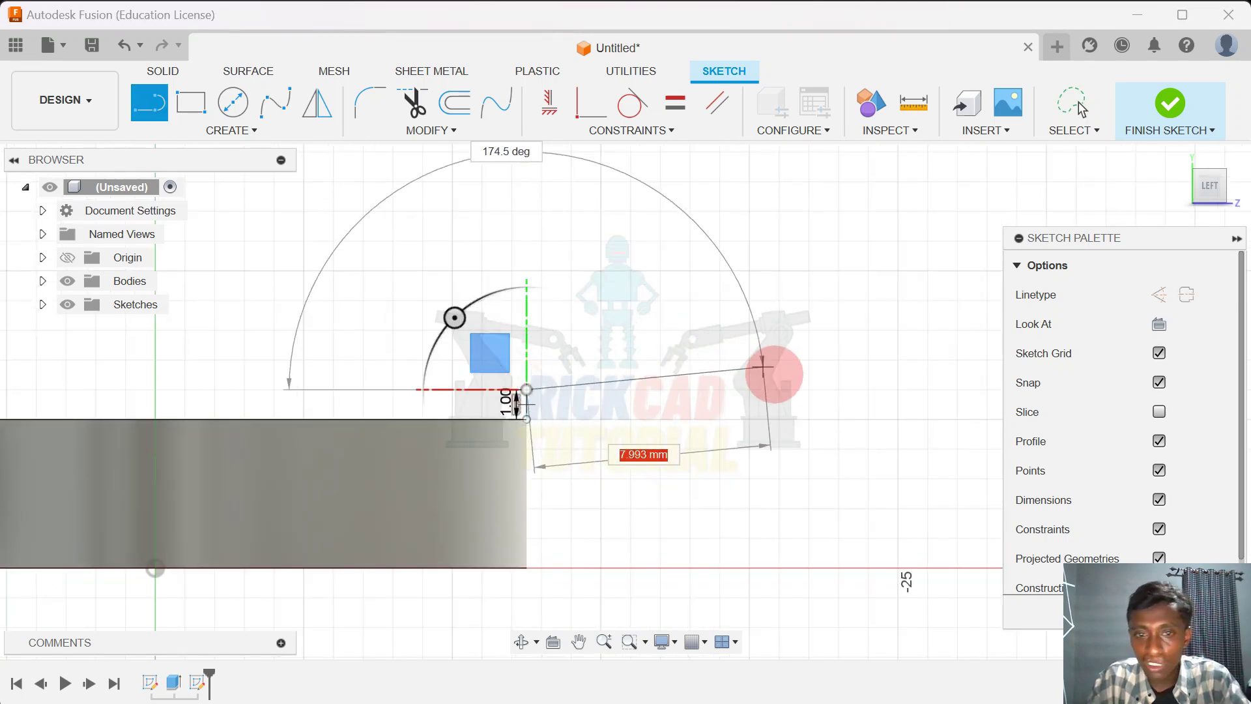
pyautogui.scroll(-5, 868, 390)
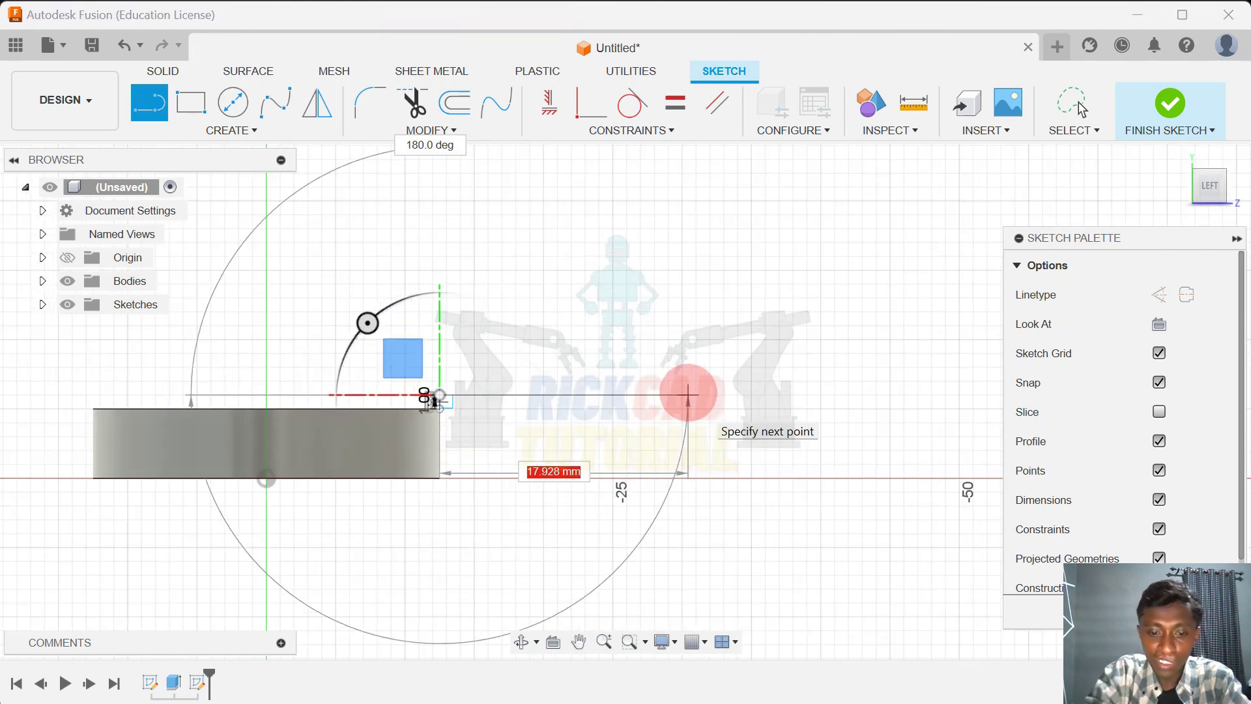
pyautogui.write('50')
pyautogui.press('Tab')
pyautogui.press('Return')
pyautogui.press('Escape')
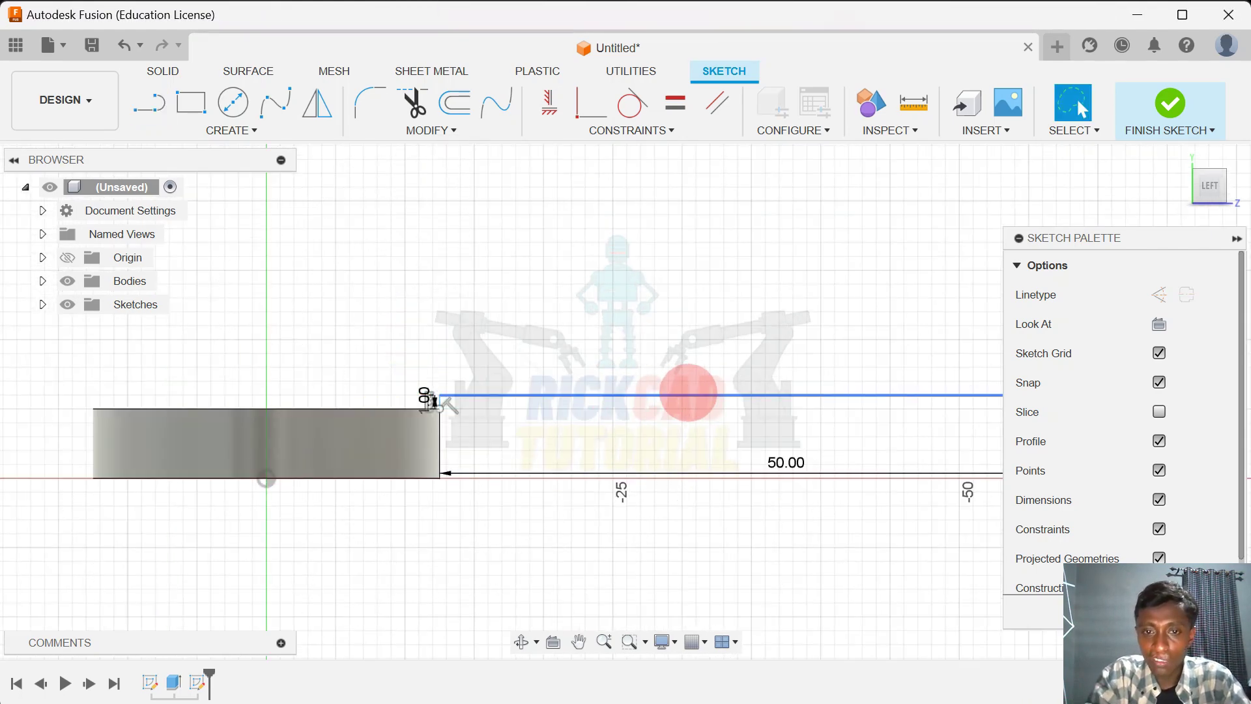
pyautogui.moveTo(801, 467); pyautogui.dragTo(796, 351)
# Draw a 2 mm vertical line upward from the far end of the 50 mm line
pyautogui.scroll(-5, 819, 447)
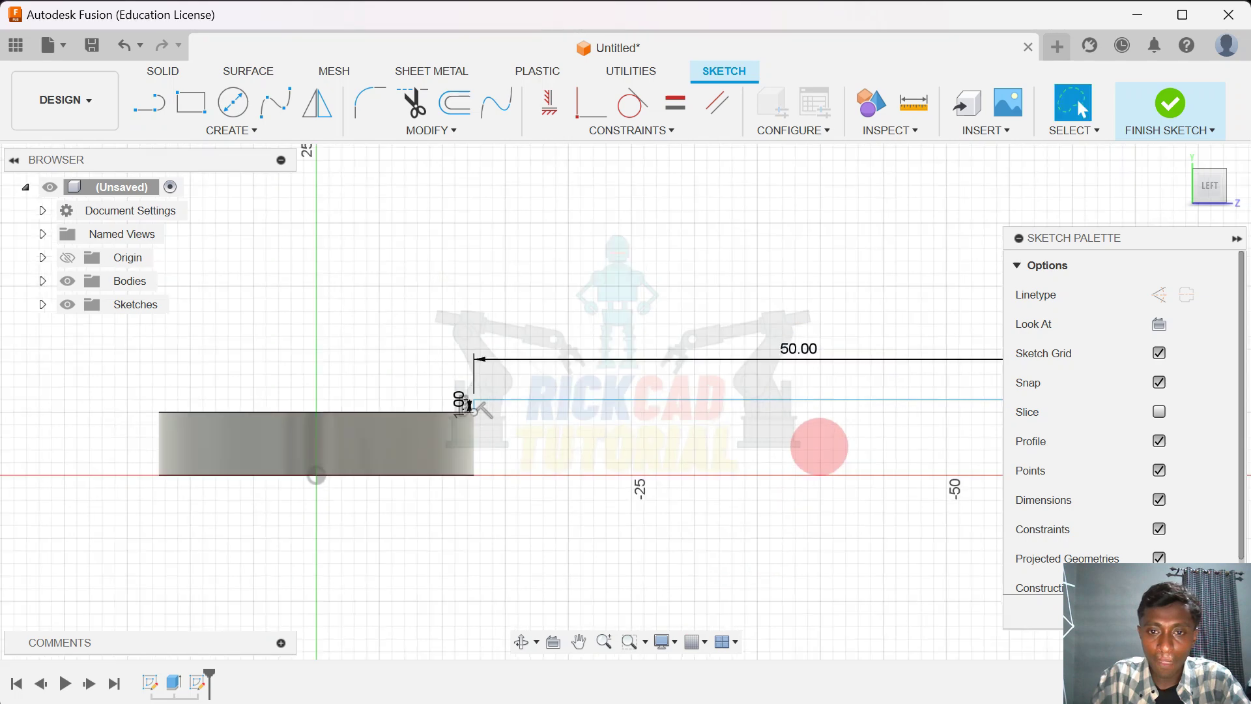
pyautogui.moveTo(678, 443); pyautogui.dragTo(275, 419, button='middle')
pyautogui.scroll(6, 667, 412)
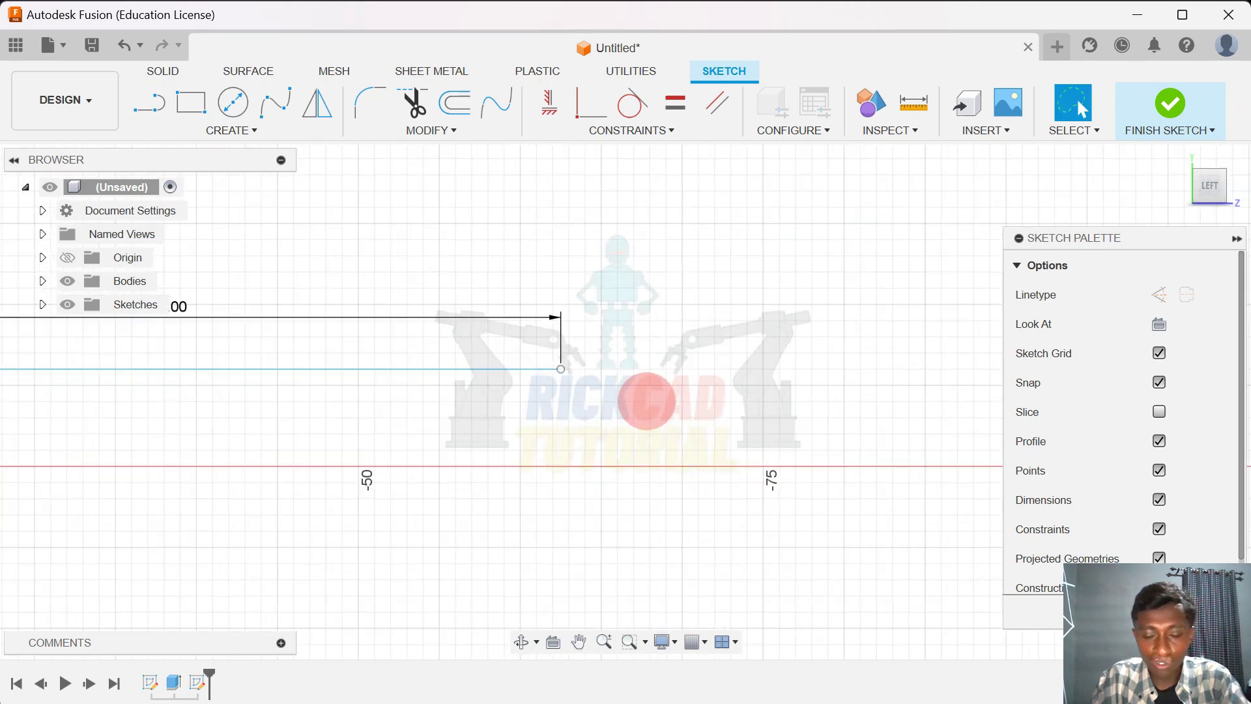
pyautogui.scroll(2, 647, 401)
pyautogui.press('l')
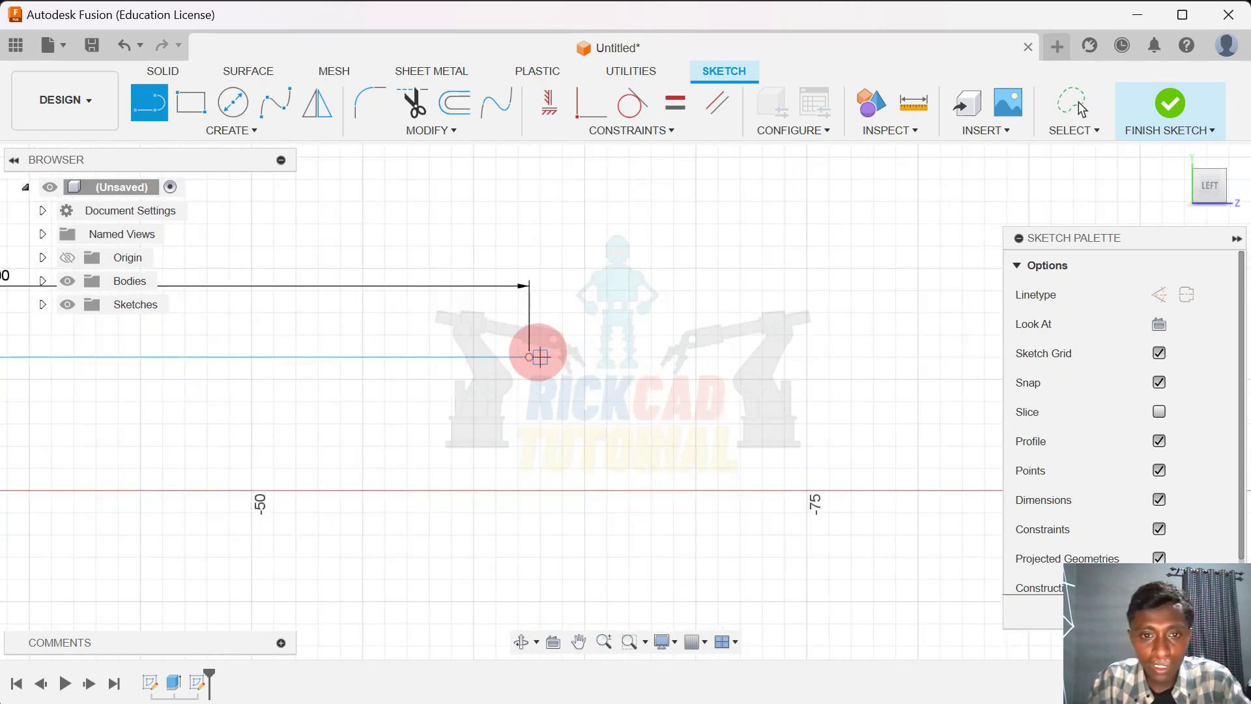
pyautogui.scroll(-1, 529, 357)
pyautogui.moveTo(529, 356); pyautogui.dragTo(530, 241)
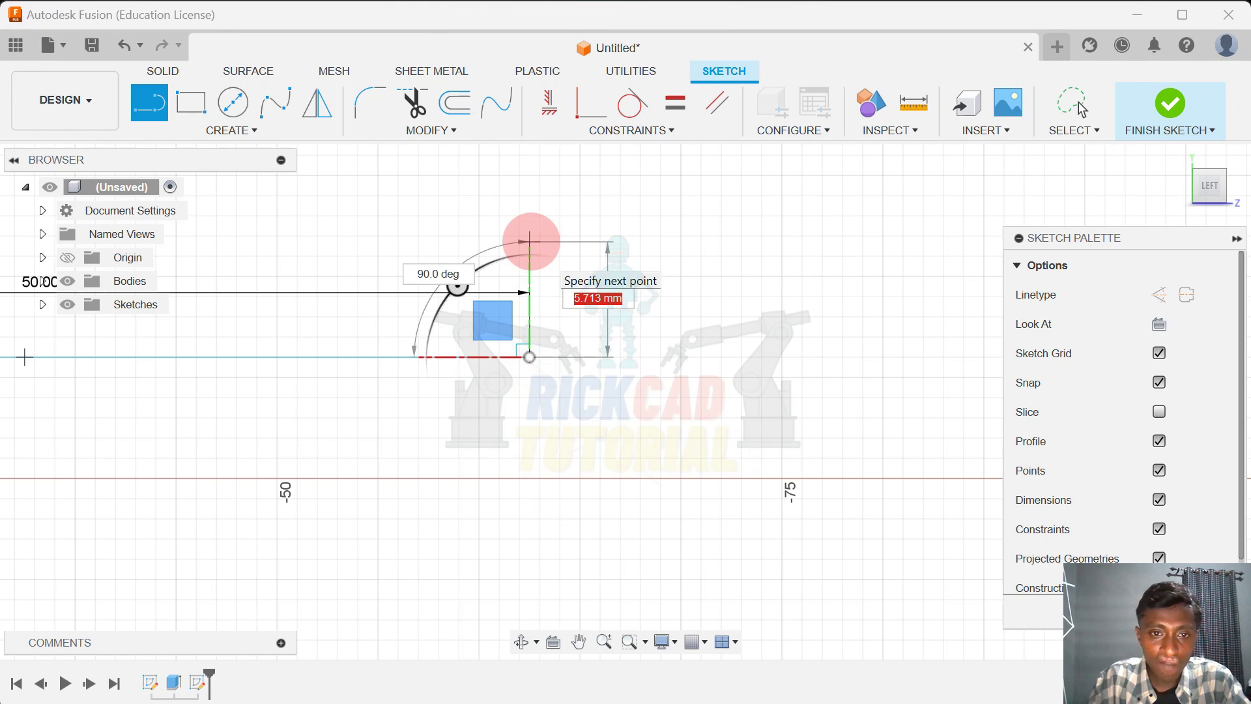
pyautogui.write('2')
pyautogui.press('Return')
pyautogui.press('Escape')
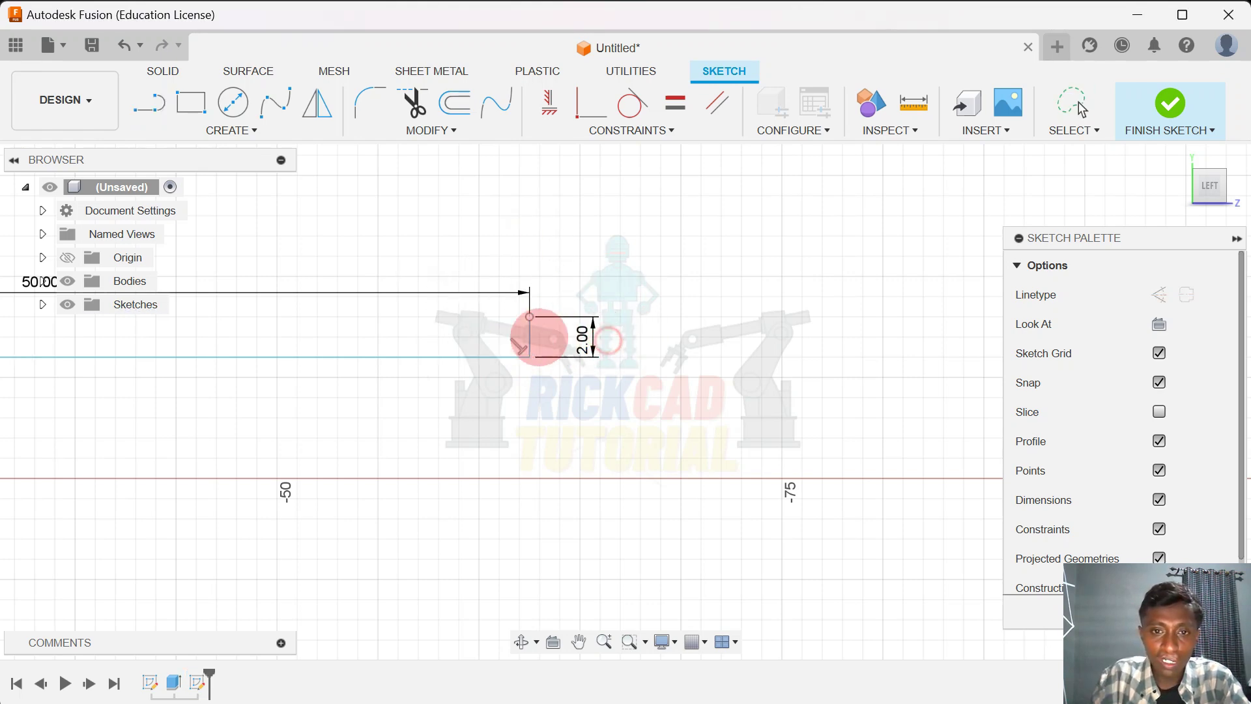
# Draw a 4 mm horizontal line outward from the top of the 2 mm line and place its dimension above it
pyautogui.scroll(1, 580, 340)
pyautogui.scroll(1, 576, 338)
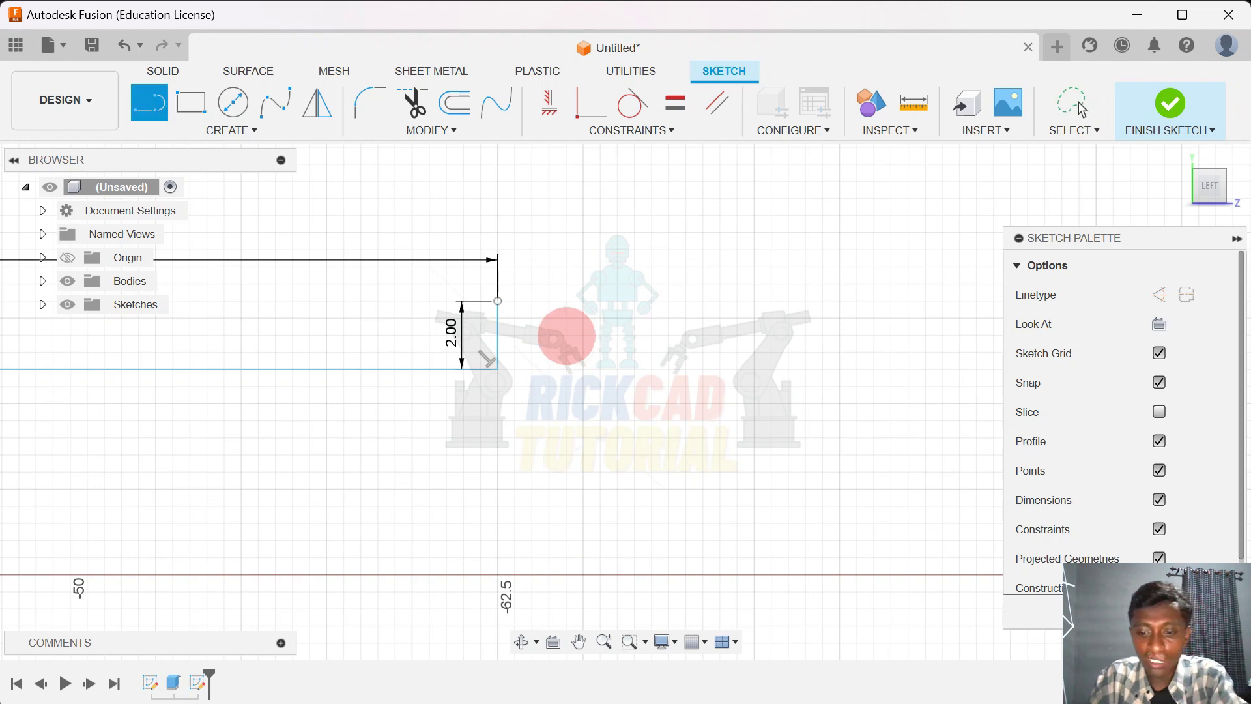
pyautogui.click(497, 301)
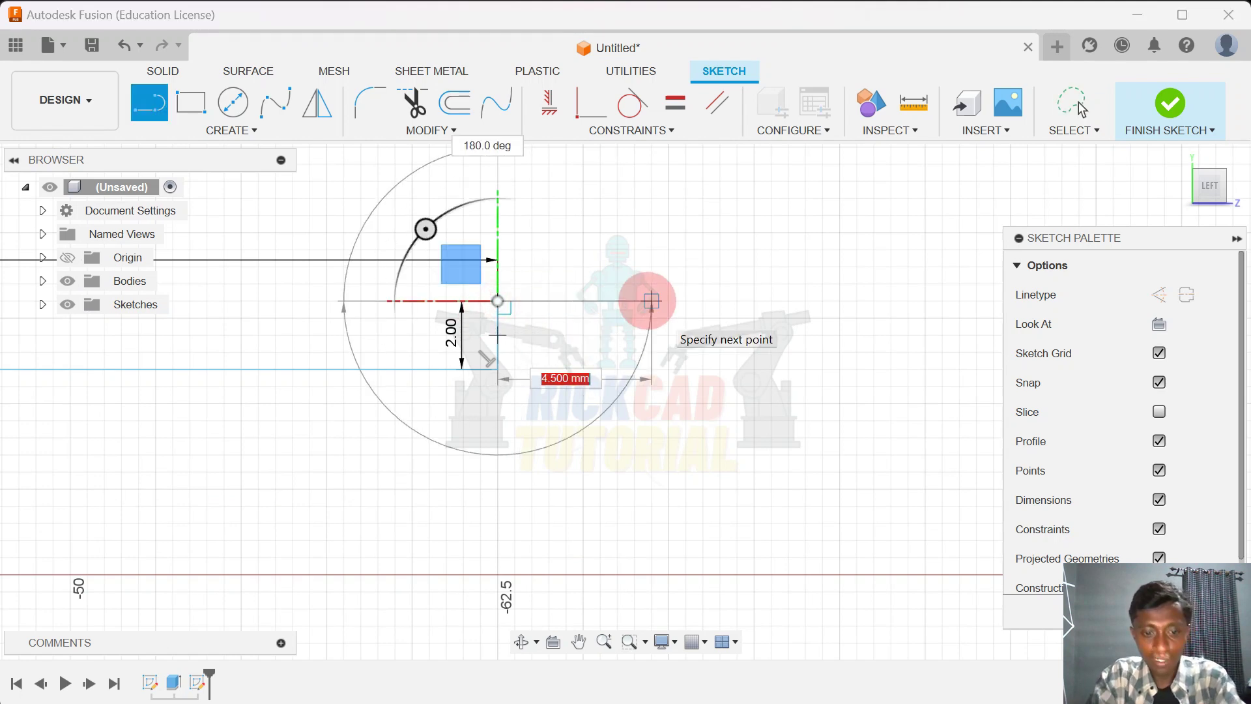
pyautogui.write('4')
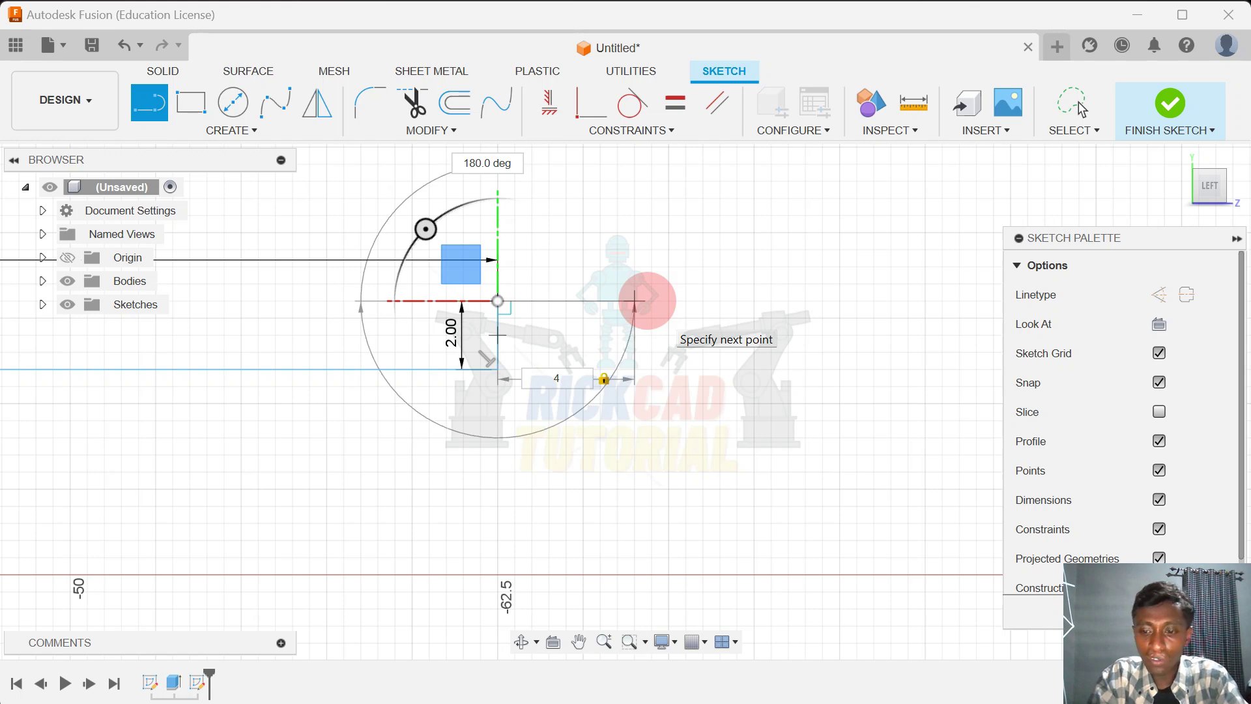
pyautogui.press('Return')
pyautogui.click(1076, 104)
pyautogui.moveTo(566, 365); pyautogui.dragTo(577, 265)
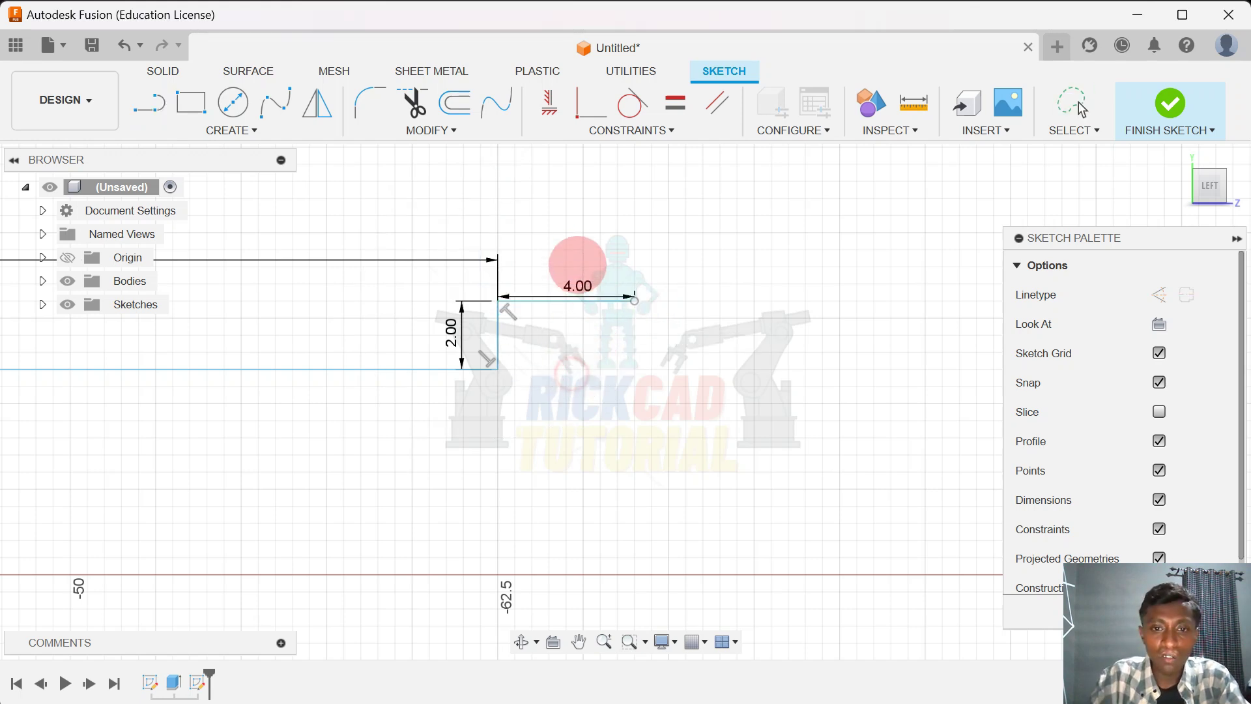
# Draw a 2 mm vertical line downward from the outer end of the 4 mm line
pyautogui.press('l')
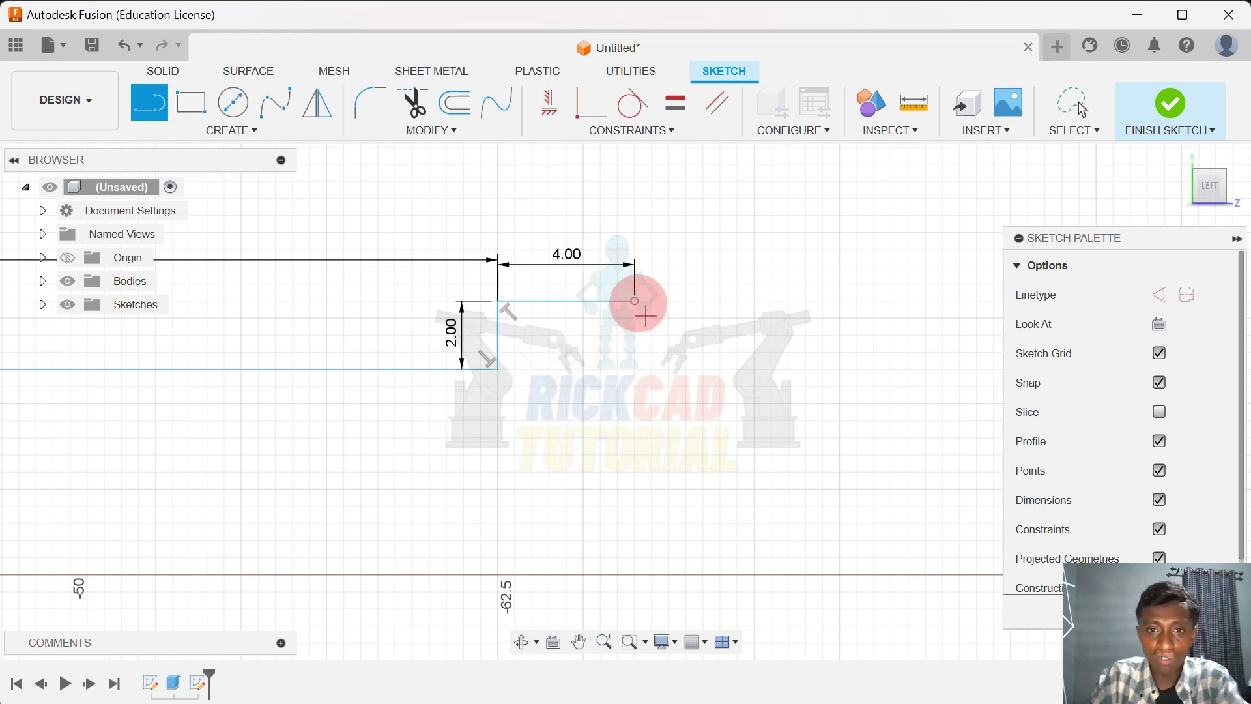
pyautogui.moveTo(636, 302); pyautogui.dragTo(634, 360)
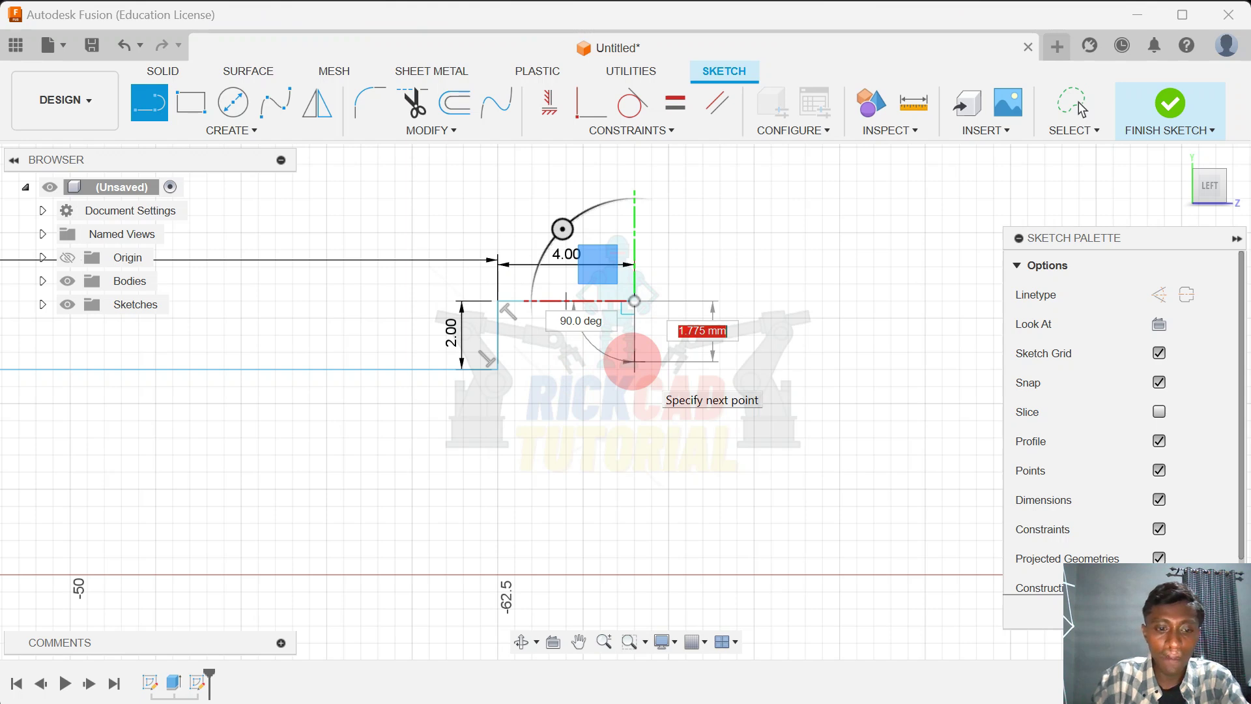
pyautogui.press('Return')
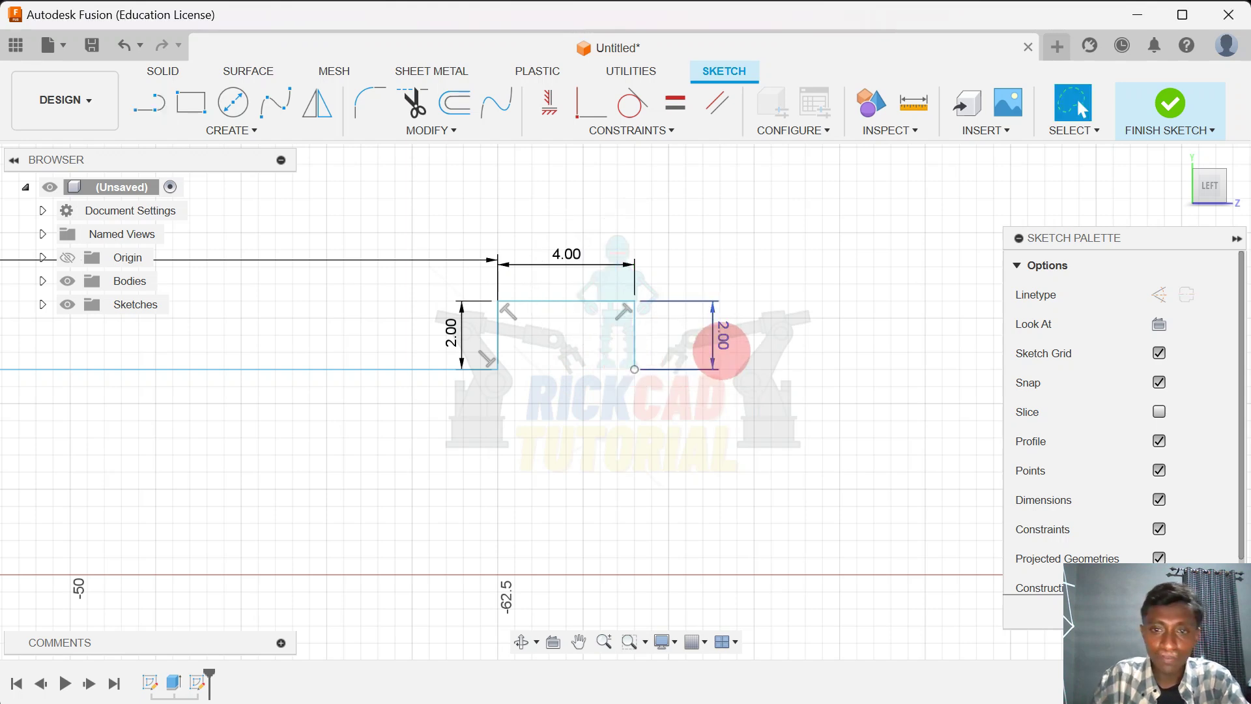
# Draw a 10 mm horizontal line outward from the lower end of the second 2 mm line
pyautogui.scroll(-1, 652, 370)
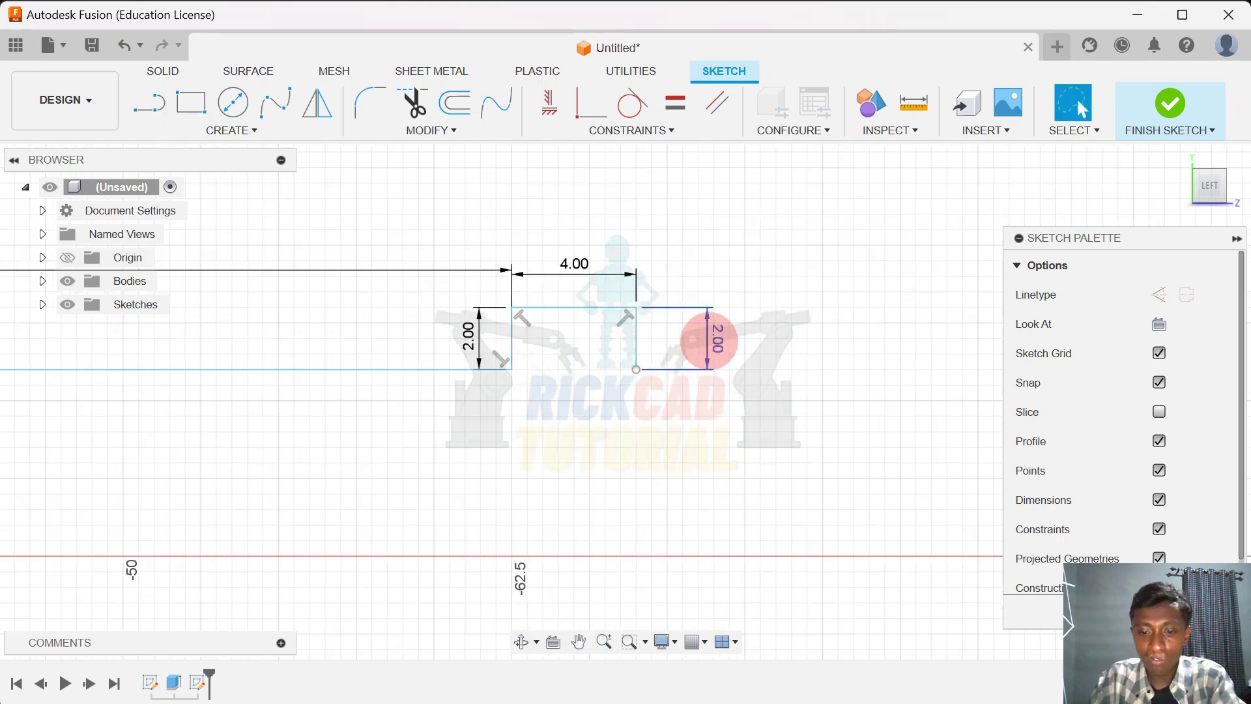
pyautogui.press('l')
pyautogui.click(637, 369)
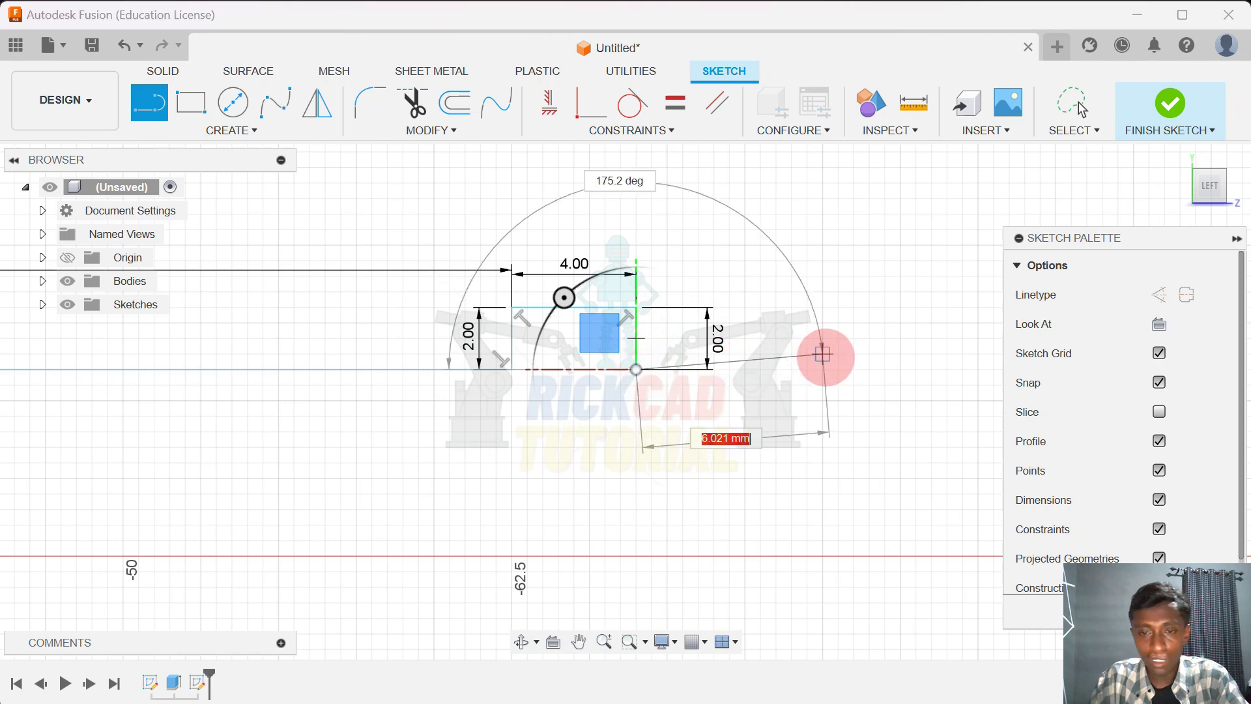
pyautogui.scroll(-2, 846, 366)
pyautogui.moveTo(847, 366); pyautogui.dragTo(666, 369, button='middle')
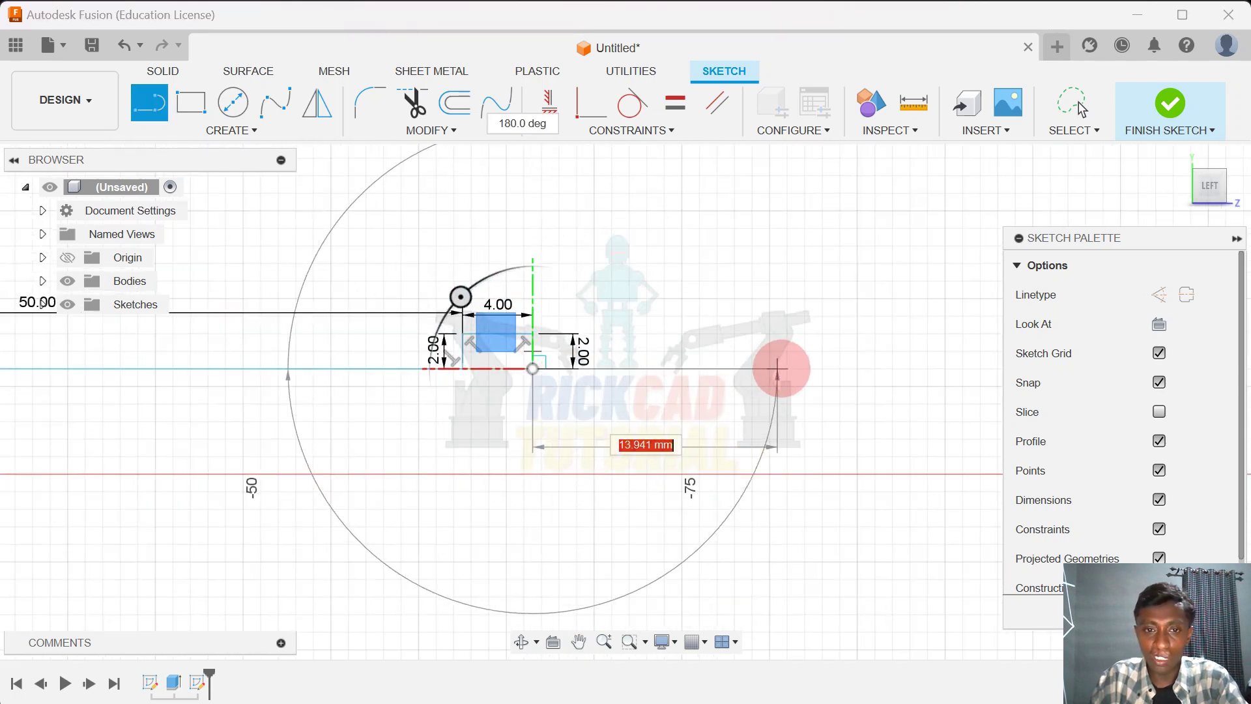
pyautogui.write('1')
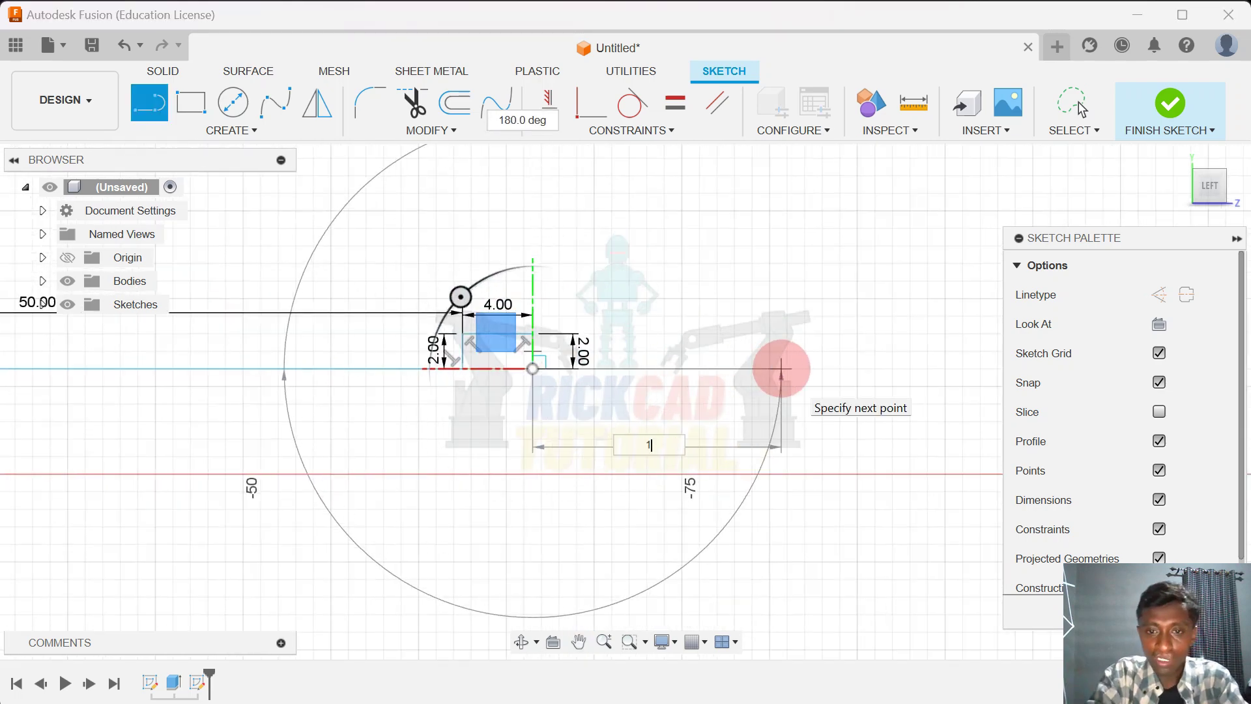
pyautogui.write('0')
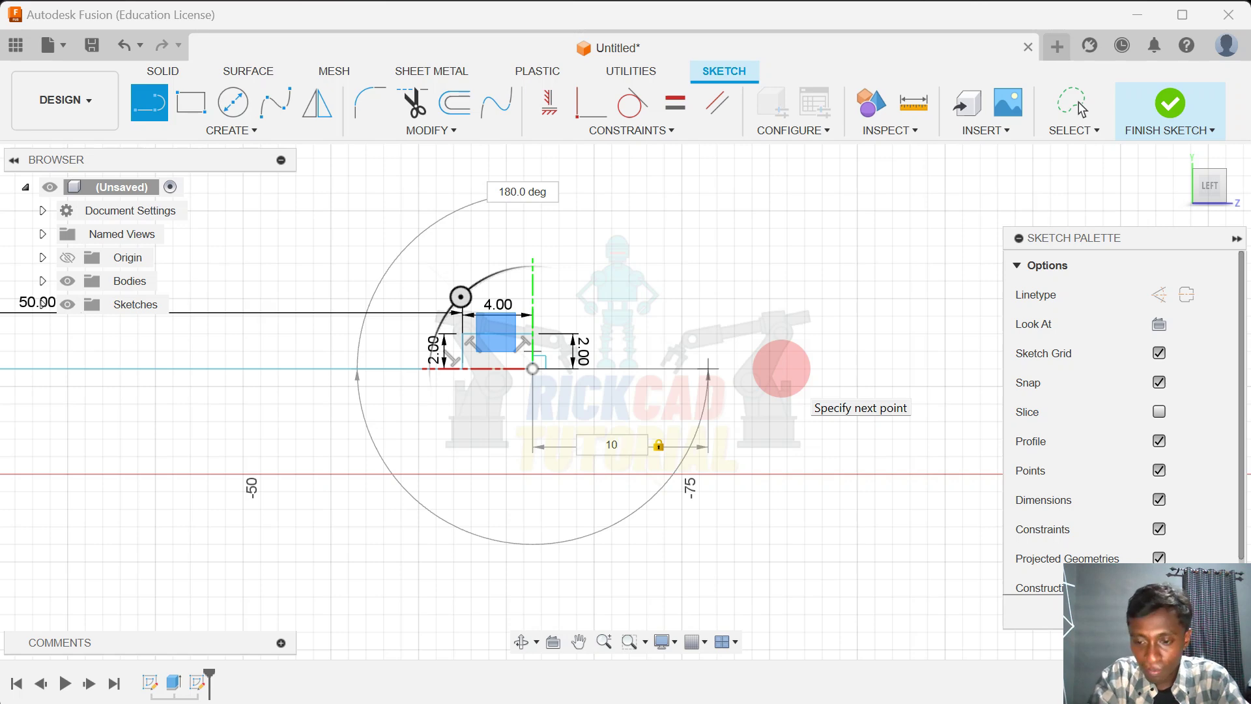
pyautogui.press('Return')
pyautogui.press('Escape')
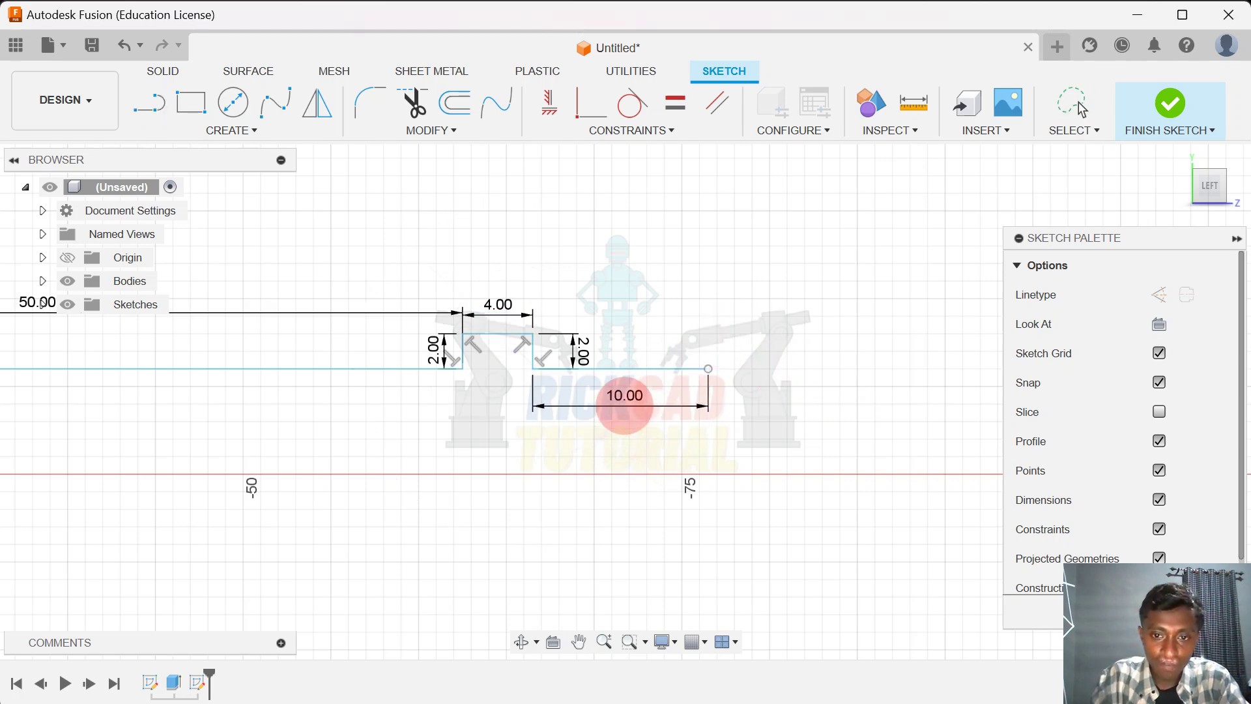
# Draw a 1 mm vertical line downward from the outer end of the 10 mm line and place its dimension inside the profile
pyautogui.scroll(4, 731, 380)
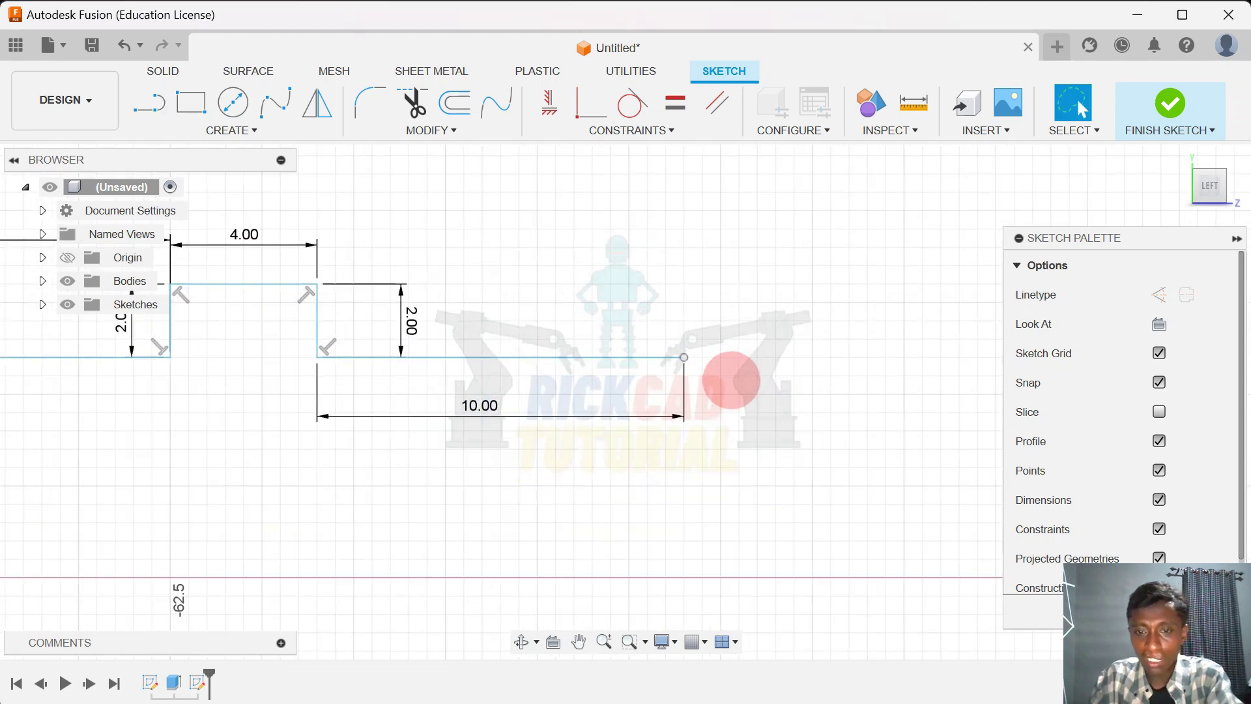
pyautogui.scroll(2, 683, 357)
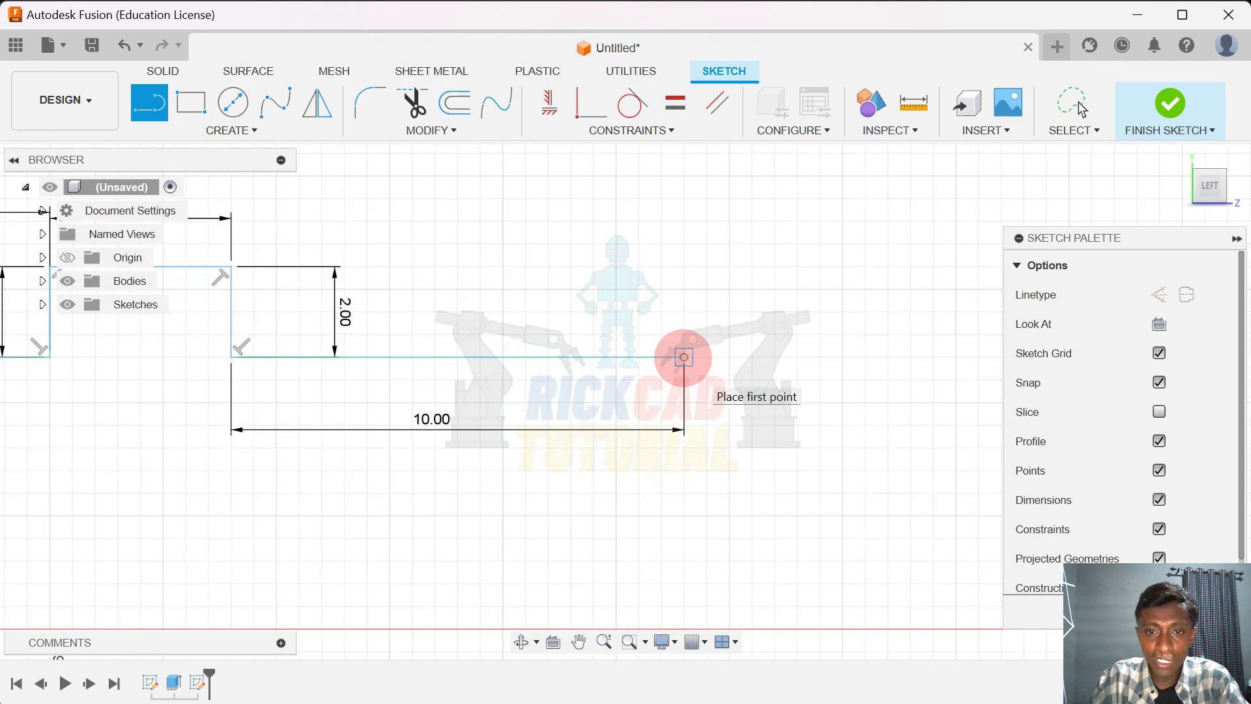
pyautogui.click(684, 357)
pyautogui.click(683, 254)
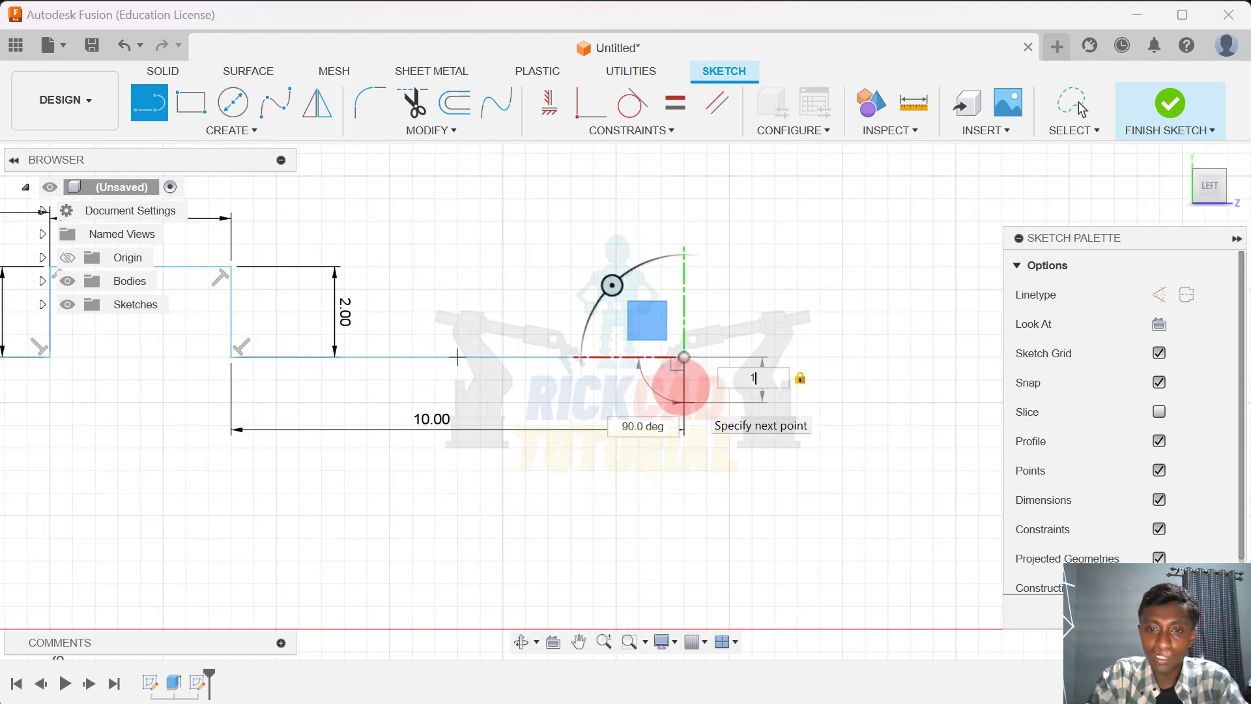
pyautogui.press('Return')
pyautogui.moveTo(768, 379); pyautogui.dragTo(660, 386)
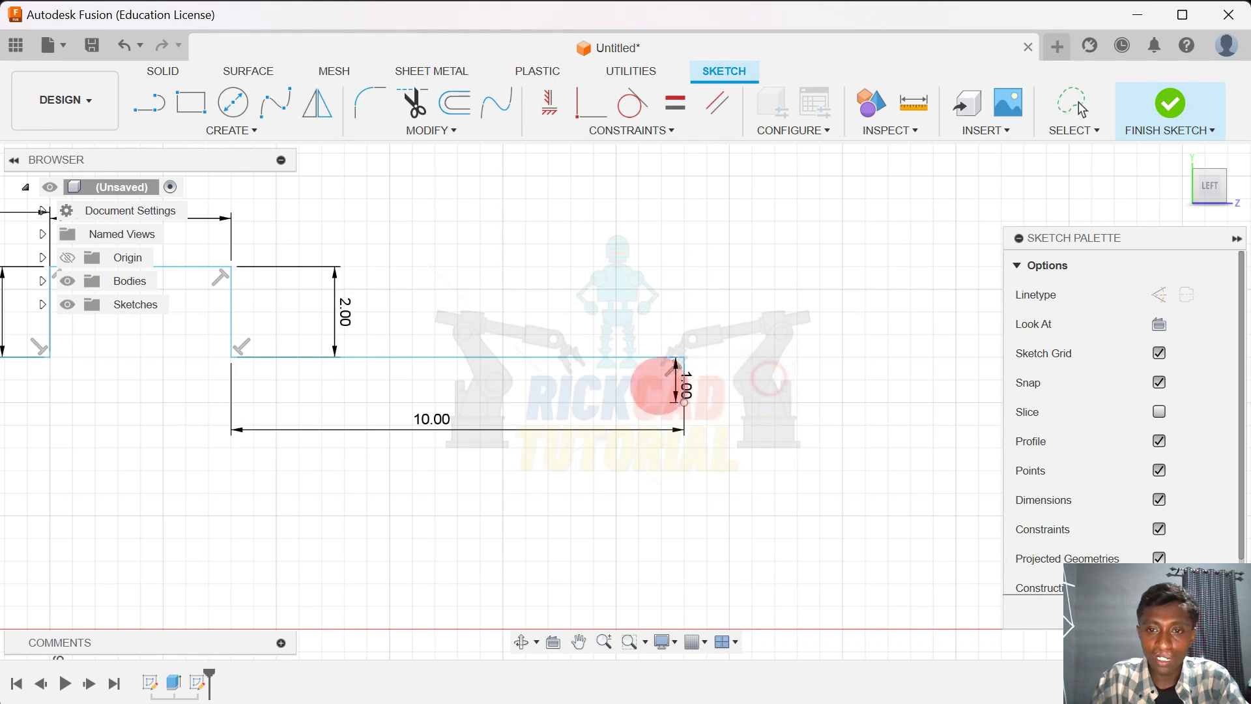
# Draw a 2.5 mm horizontal line outward from the lower end of the 1 mm line and place its dimension above it
pyautogui.press('l')
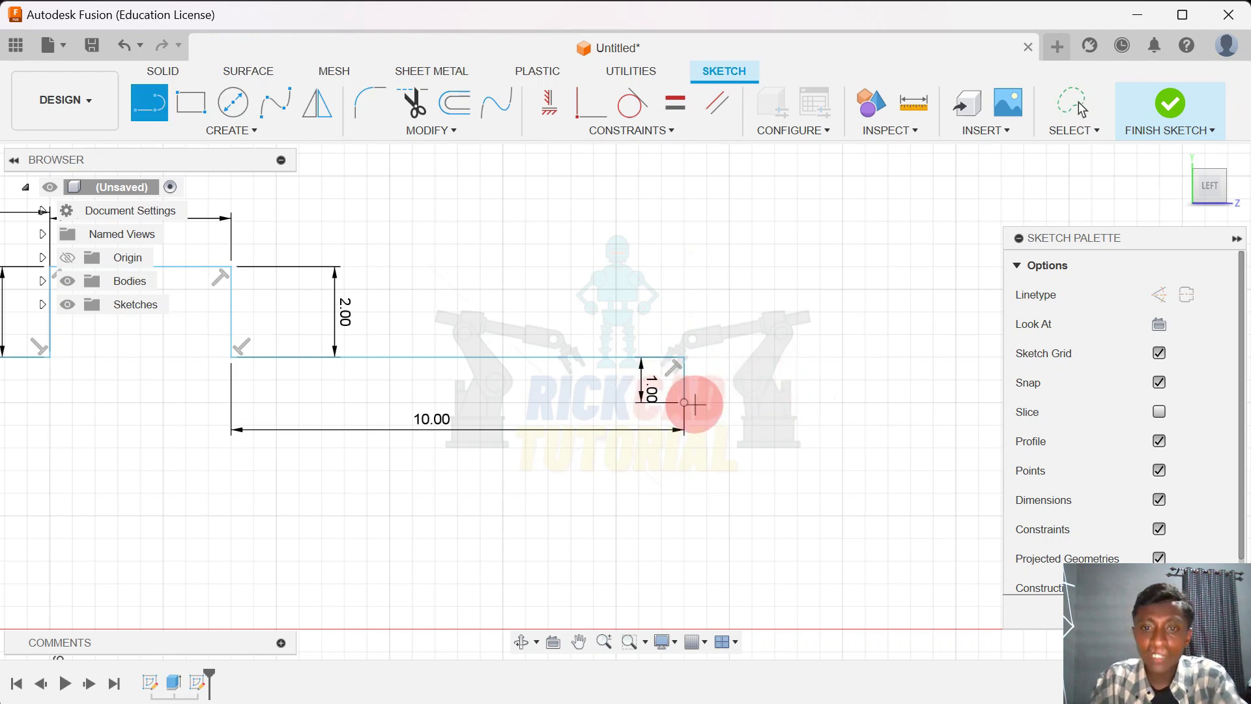
pyautogui.click(683, 402)
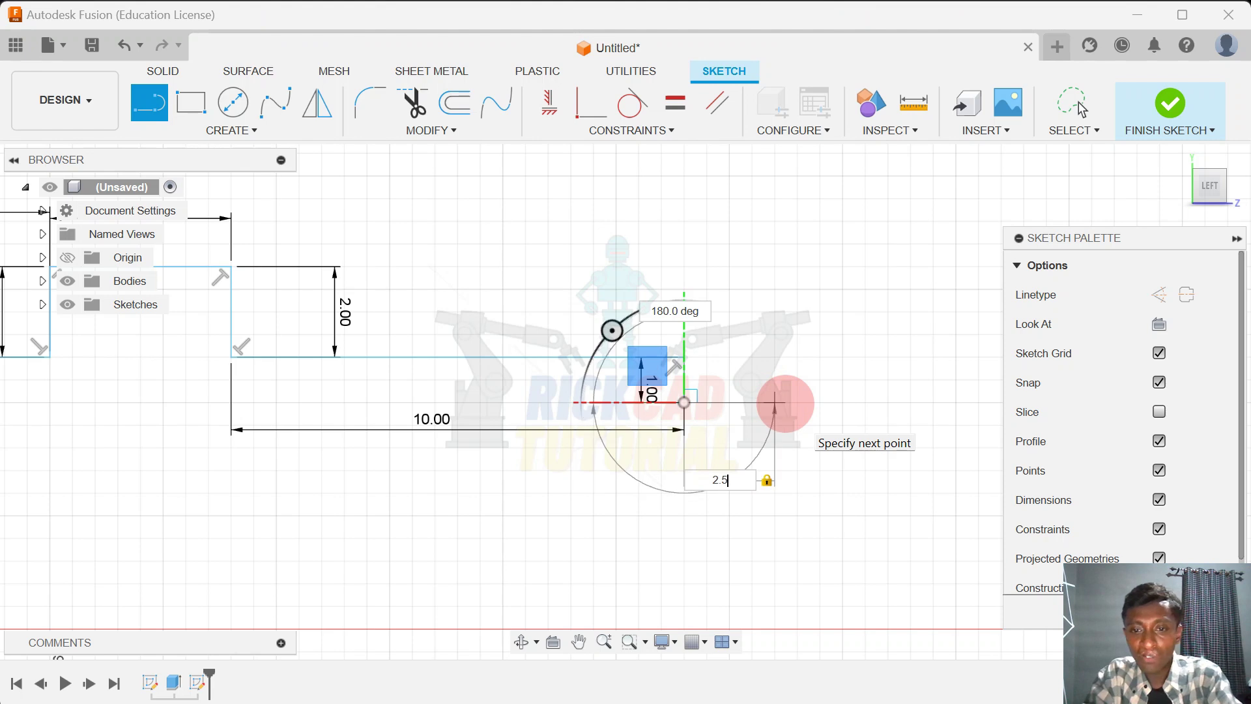
pyautogui.click(796, 402)
pyautogui.click(1077, 97)
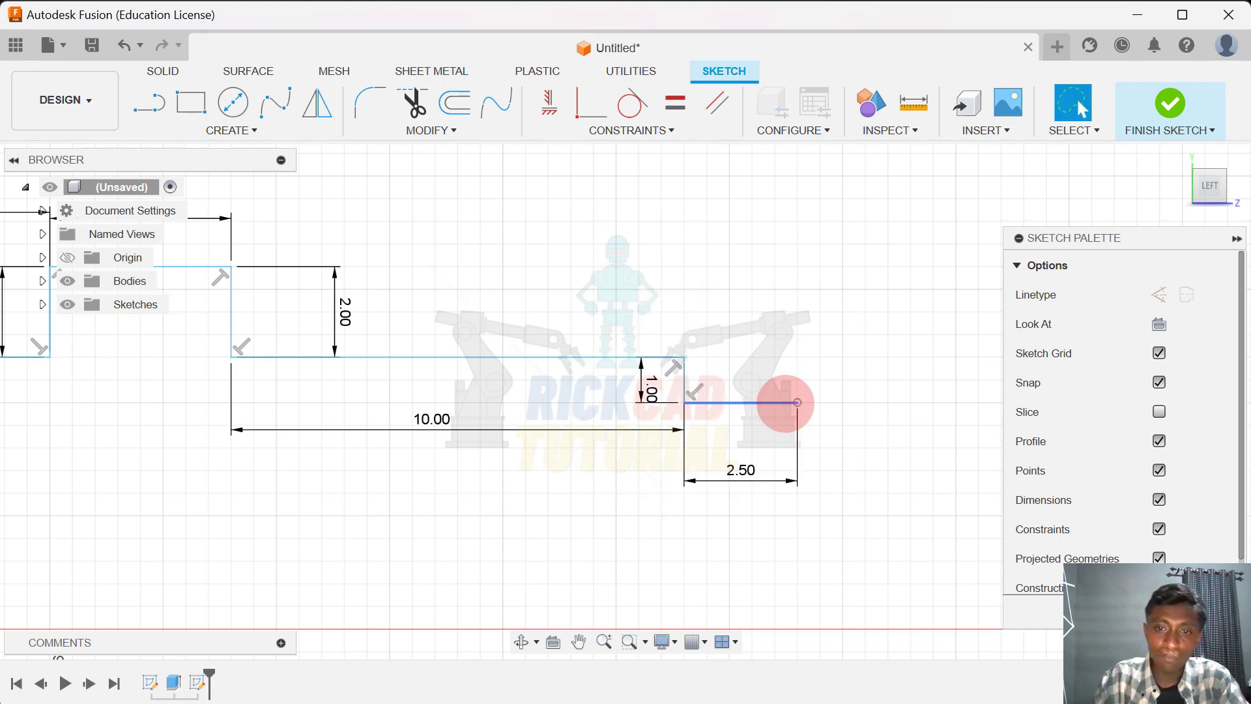
pyautogui.moveTo(740, 469); pyautogui.dragTo(745, 369)
# Draw a 2.5 mm vertical line downward from the outer end of the 2.5 mm horizontal line
pyautogui.scroll(-2, 754, 456)
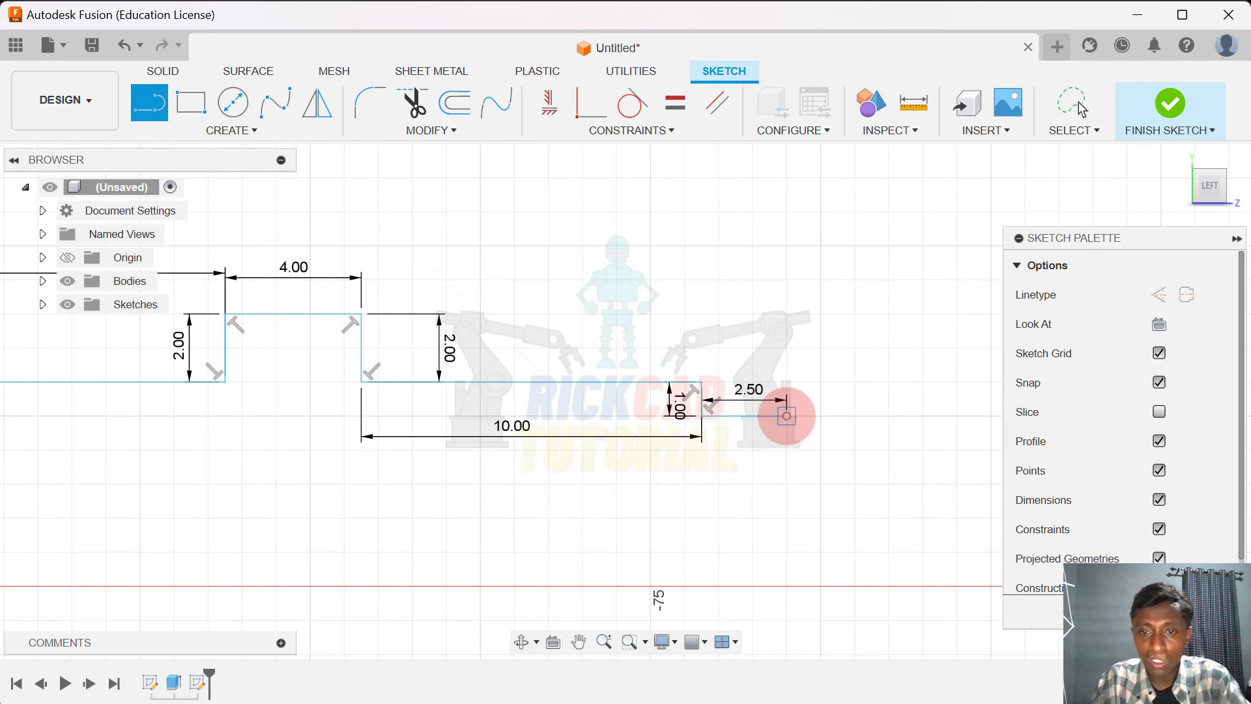
pyautogui.click(786, 416)
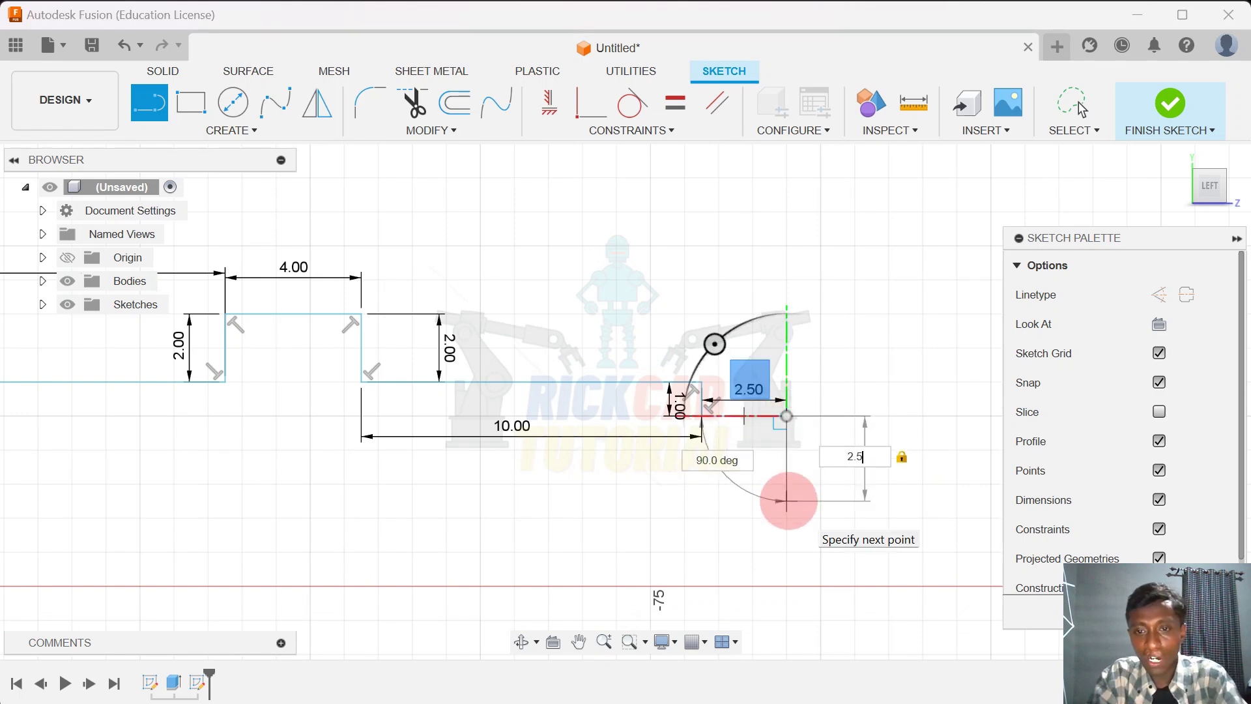
pyautogui.press('Return')
# Draw a 2.5 mm vertical line downward from the profile's starting point on the ring's upper edge and place its dimension over the ring
pyautogui.scroll(-6, 787, 501)
pyautogui.moveTo(685, 505)
pyautogui.mouseDown(button='middle')
pyautogui.moveTo(756, 466)
pyautogui.moveTo(909, 443)
pyautogui.mouseUp(button='middle')
pyautogui.scroll(-3, 812, 460)
pyautogui.scroll(3, 813, 461)
pyautogui.scroll(-3, 362, 462)
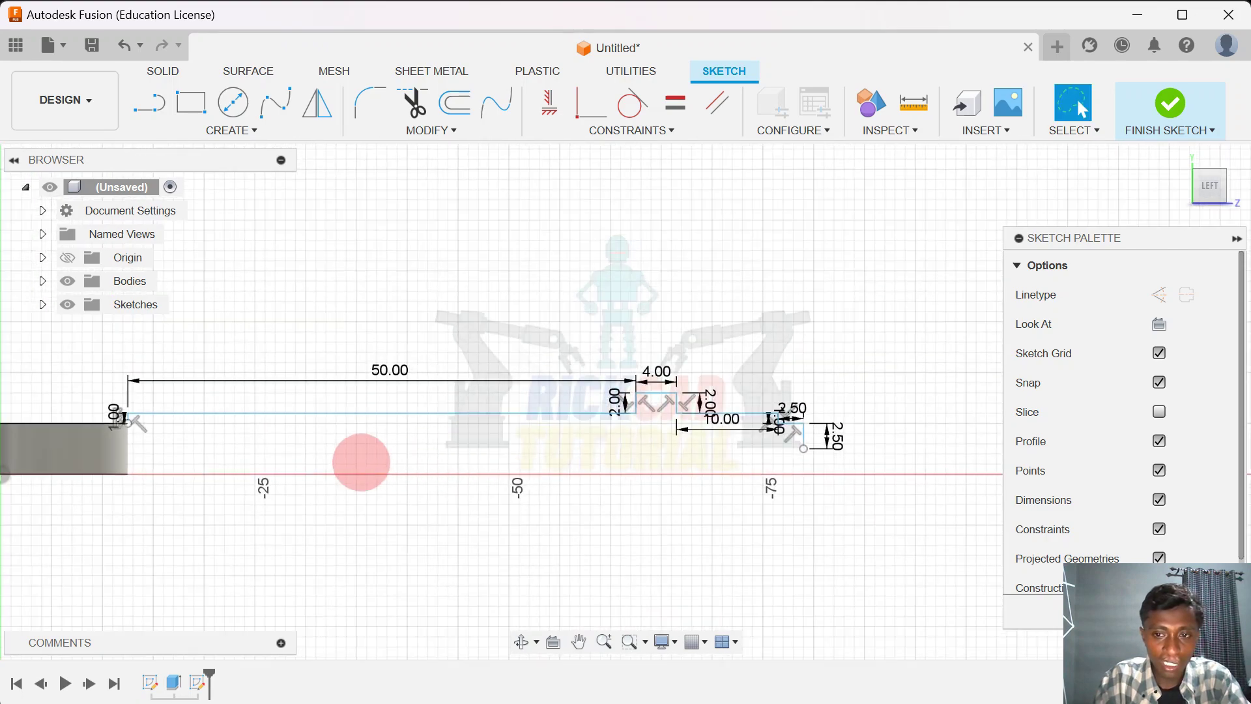
pyautogui.moveTo(361, 462); pyautogui.dragTo(656, 416, button='middle')
pyautogui.scroll(-3, 754, 428)
pyautogui.moveTo(754, 428)
pyautogui.mouseDown(button='middle')
pyautogui.moveTo(460, 408)
pyautogui.moveTo(699, 377)
pyautogui.mouseUp(button='middle')
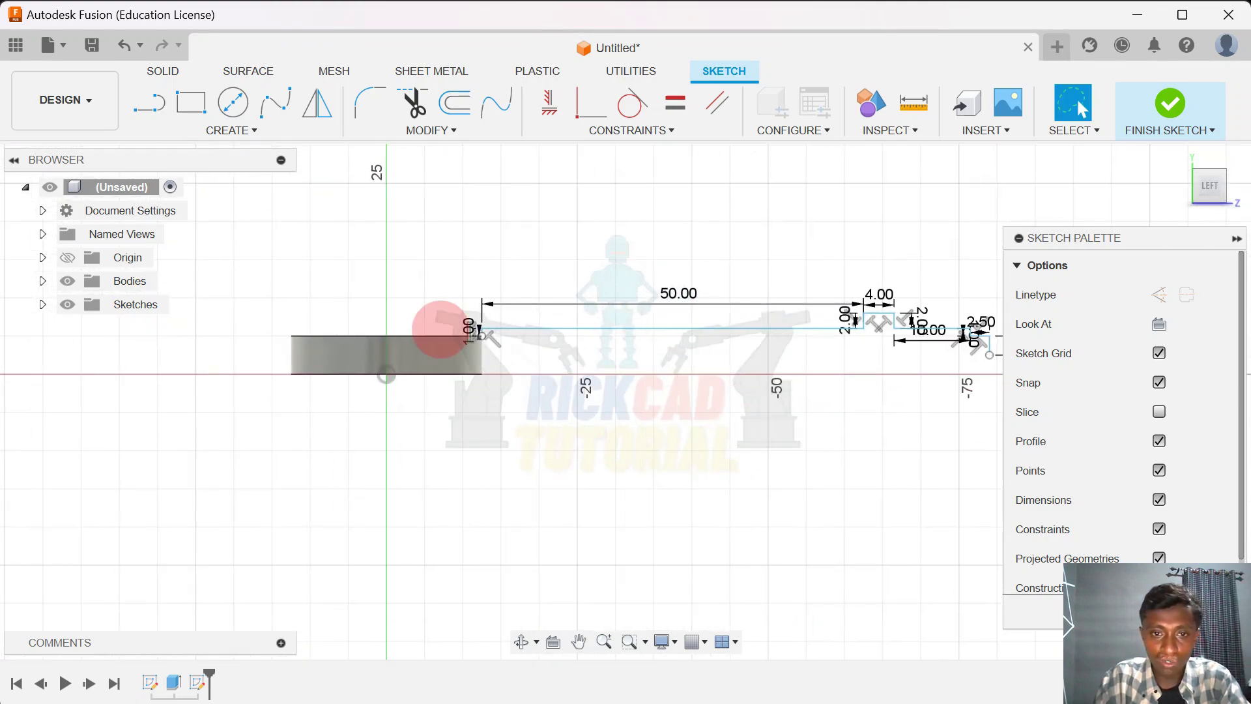
pyautogui.scroll(3, 440, 329)
pyautogui.scroll(2, 511, 354)
pyautogui.scroll(3, 567, 363)
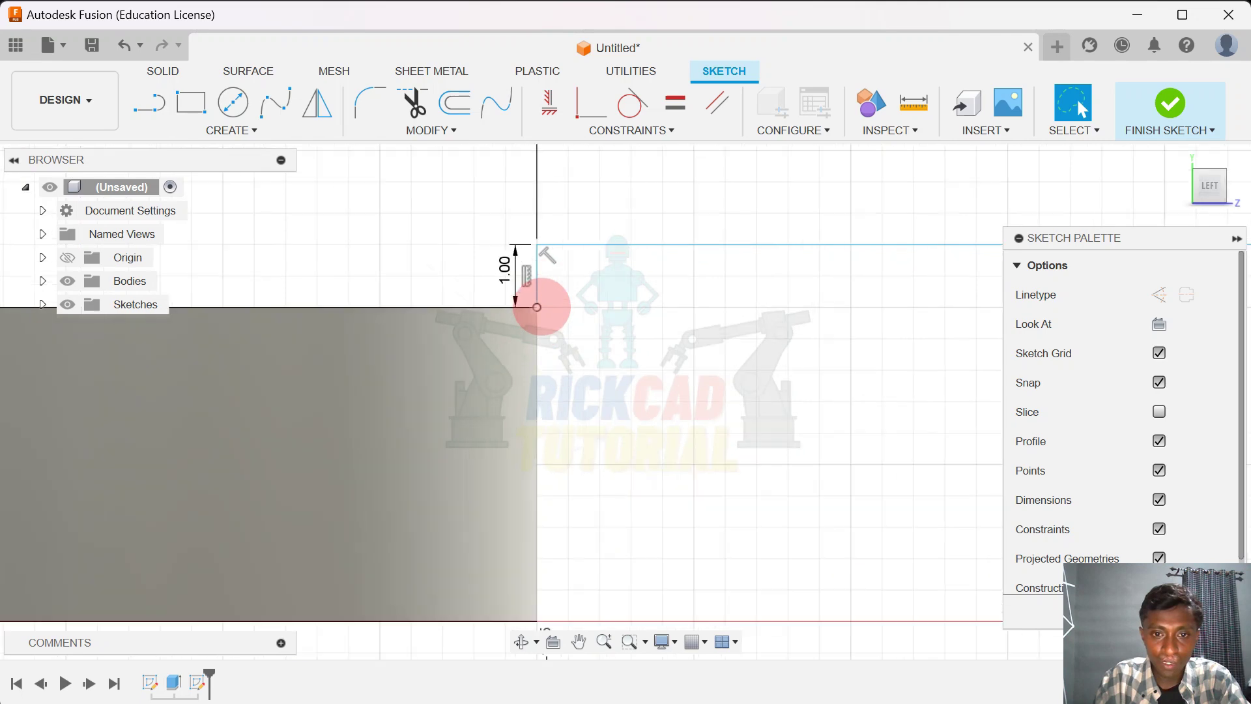
pyautogui.scroll(2, 542, 306)
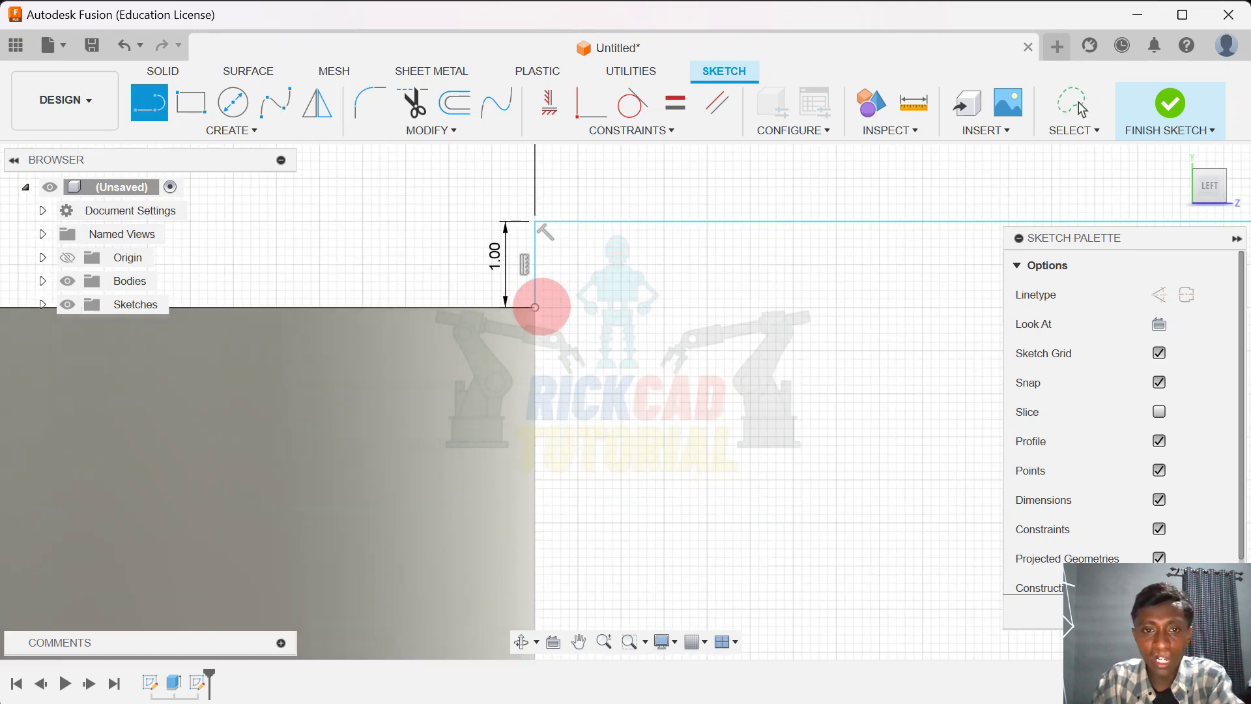
pyautogui.click(534, 307)
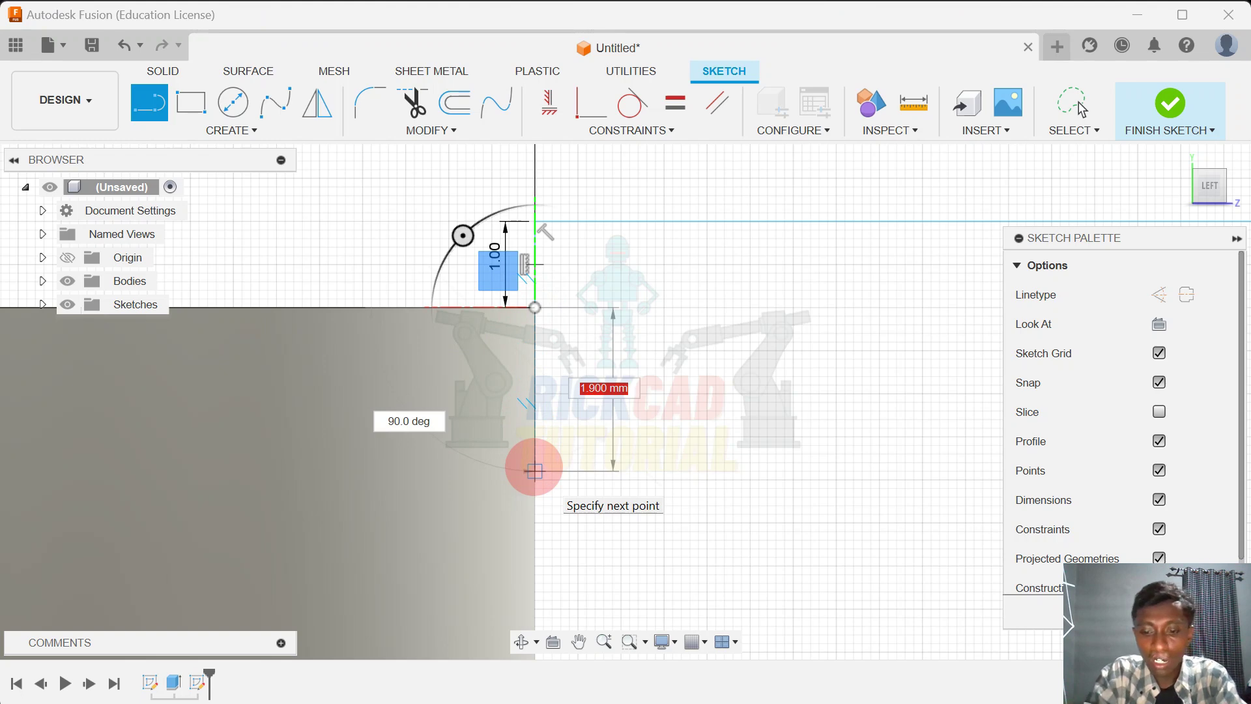
pyautogui.write('2.5')
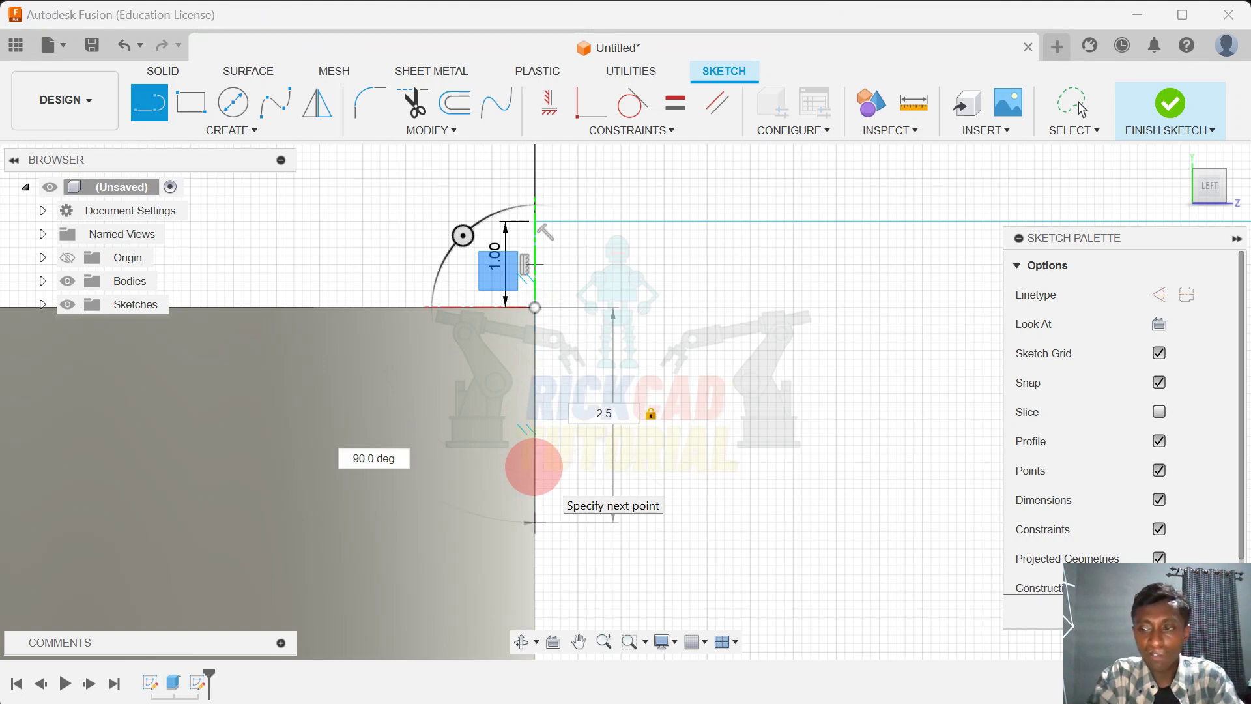
pyautogui.press('Return')
pyautogui.click(1076, 97)
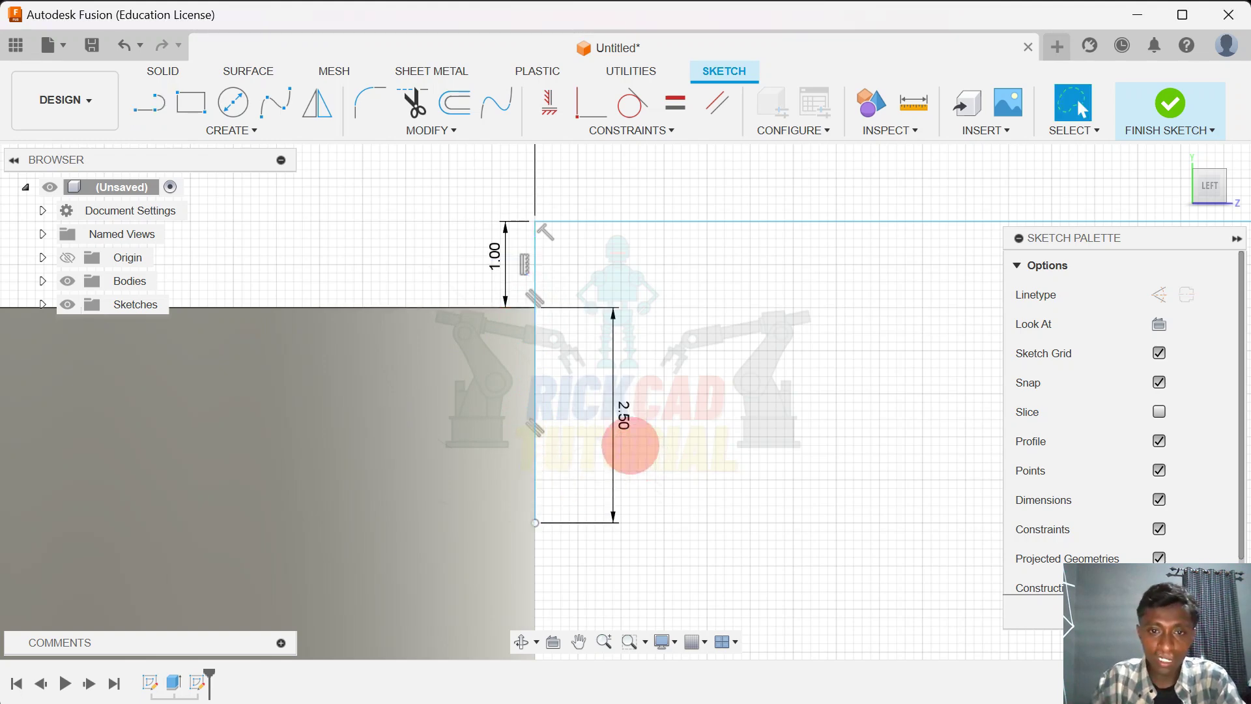
pyautogui.moveTo(617, 437); pyautogui.dragTo(503, 433)
# Close the shaft profile with a horizontal line joining the lower ends of the two 2.5 mm vertical lines
pyautogui.scroll(-4, 565, 450)
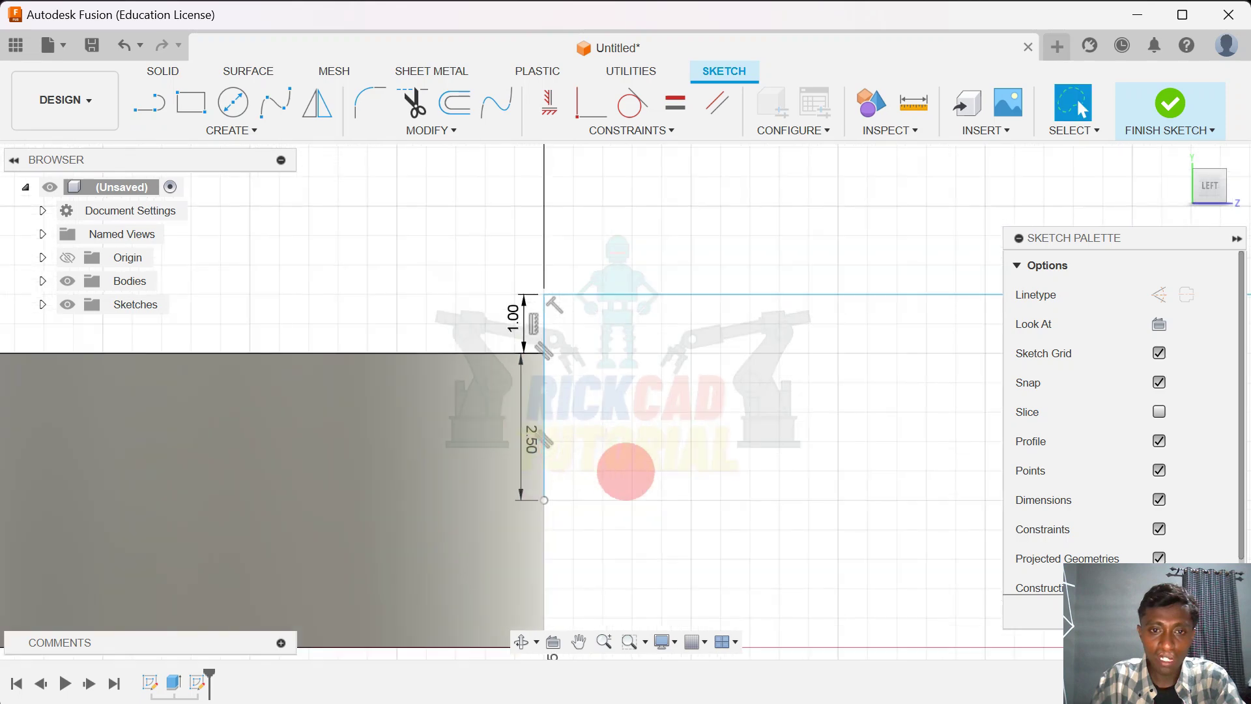
pyautogui.scroll(-3, 587, 469)
pyautogui.moveTo(638, 501); pyautogui.dragTo(495, 410, button='middle')
pyautogui.scroll(-2, 496, 410)
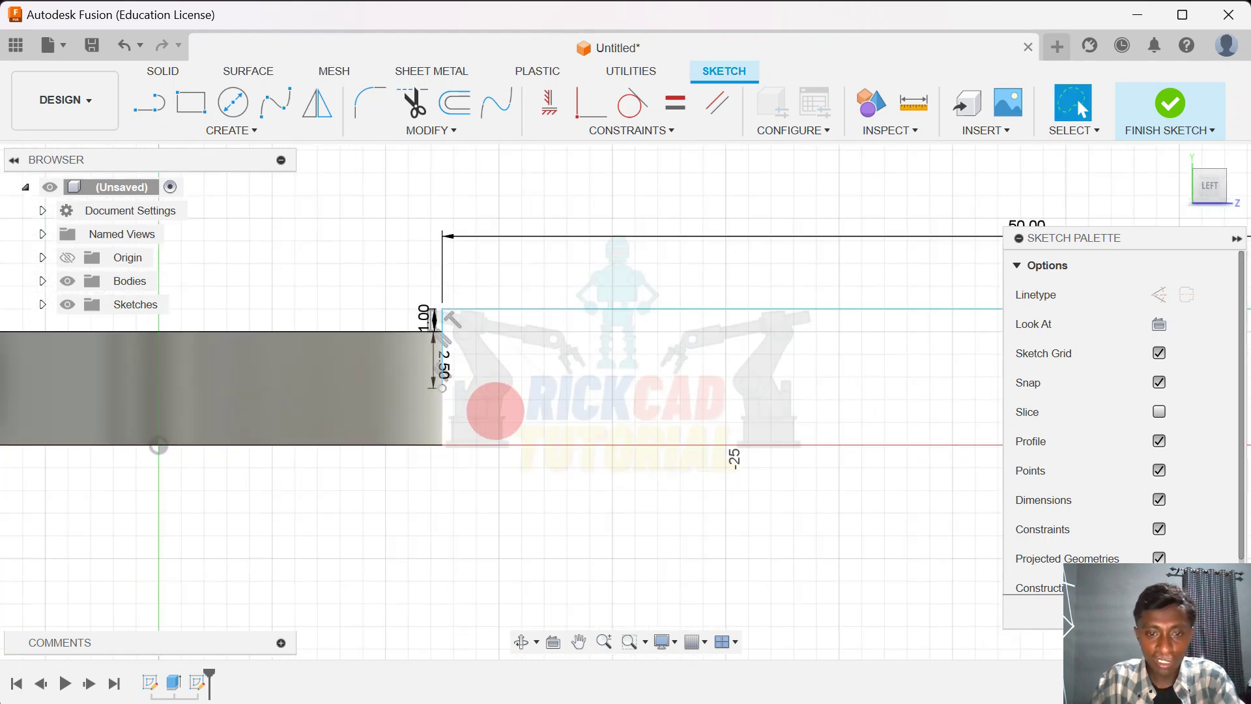
pyautogui.scroll(2, 495, 411)
pyautogui.press('l')
pyautogui.click(424, 383)
pyautogui.scroll(-4, 799, 374)
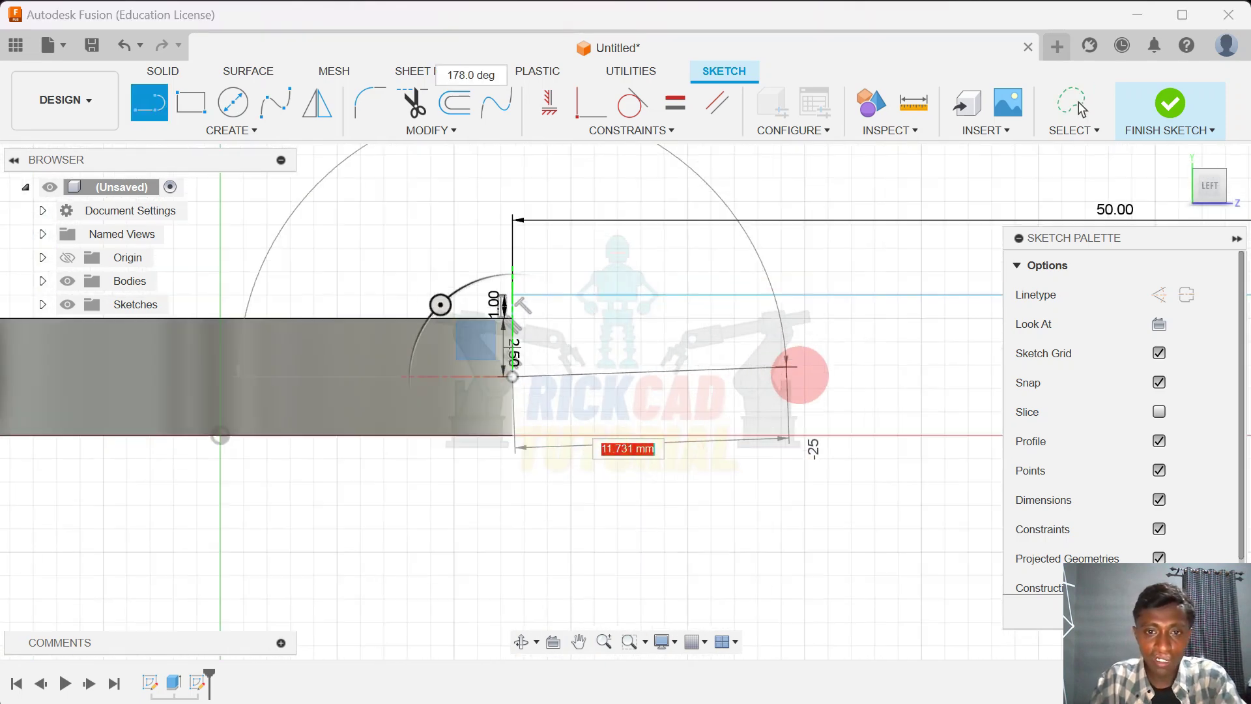
pyautogui.moveTo(873, 402); pyautogui.dragTo(335, 338, button='middle')
pyautogui.scroll(-4, 808, 321)
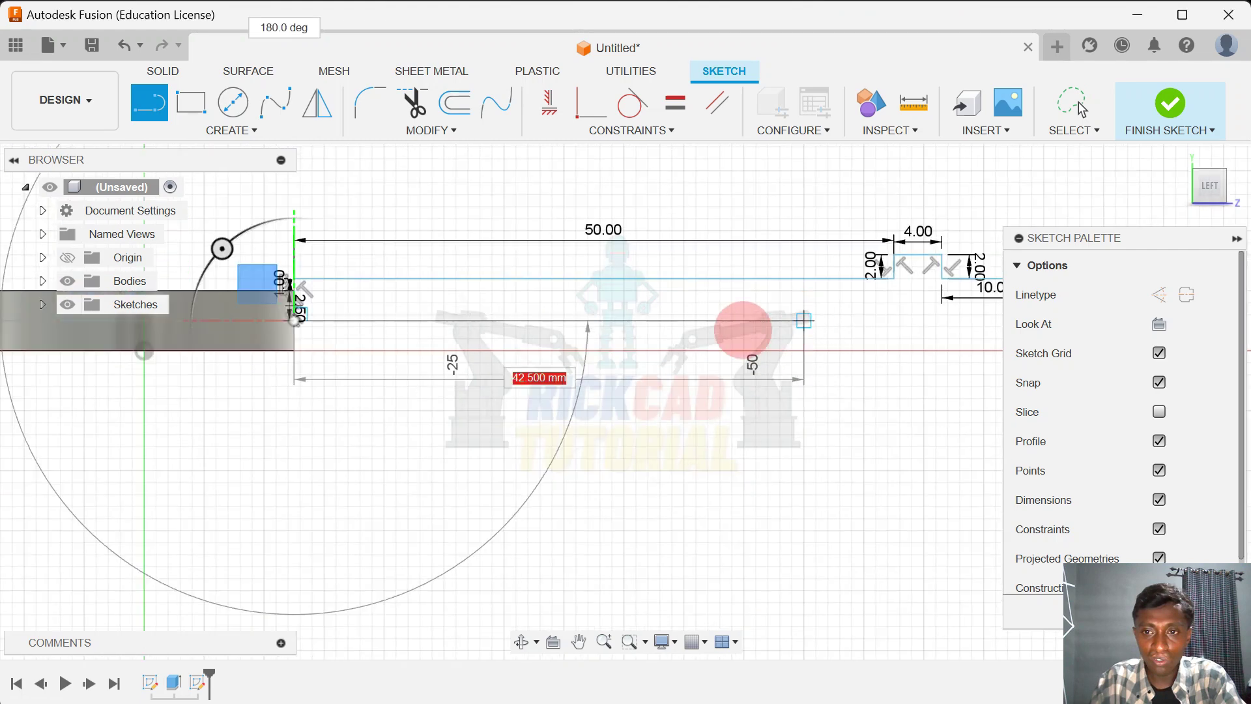
pyautogui.moveTo(804, 321); pyautogui.dragTo(422, 331, button='middle')
pyautogui.scroll(3, 717, 348)
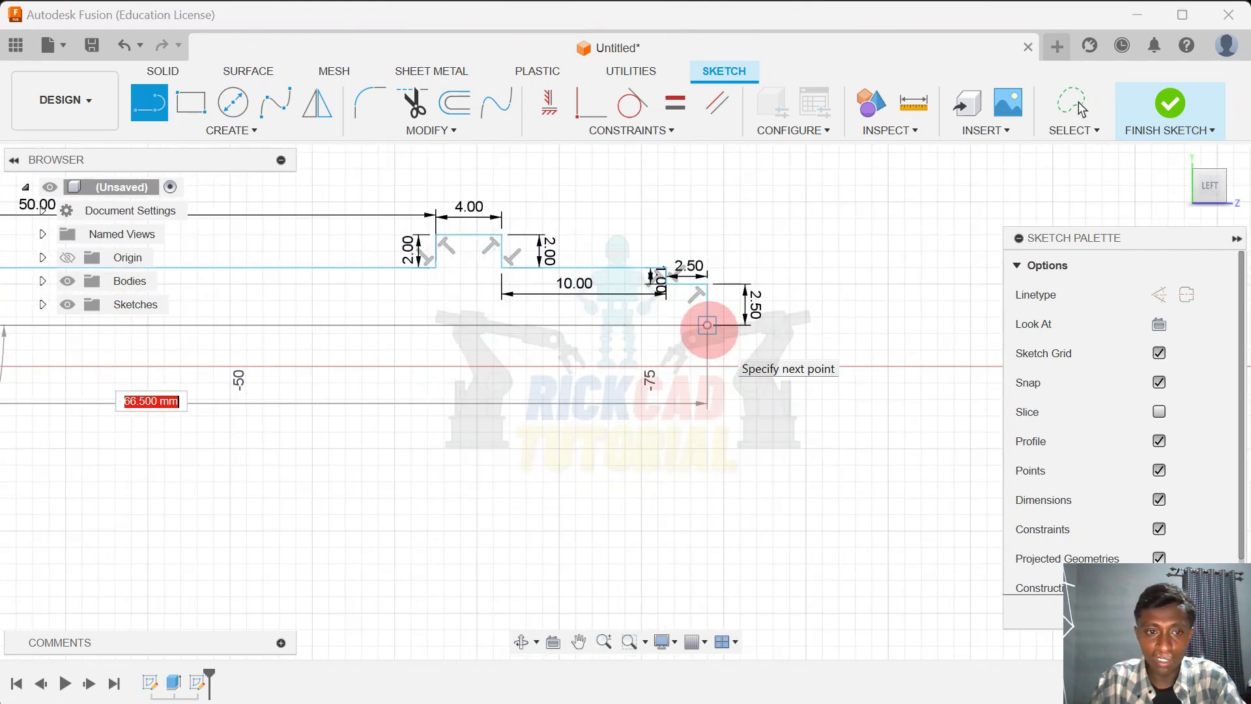
pyautogui.moveTo(707, 324); pyautogui.dragTo(708, 326)
pyautogui.rightClick(708, 328)
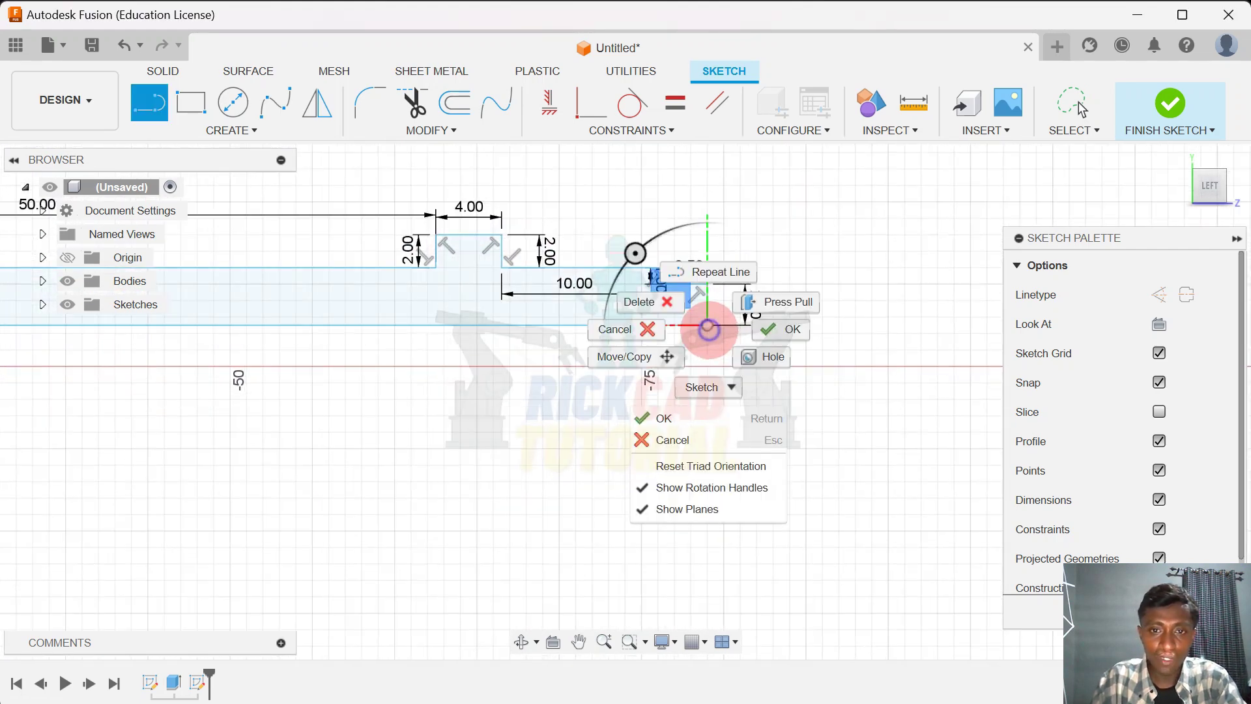
pyautogui.click(797, 330)
# Check the closed stepped shaft profile and finish the sketch
pyautogui.scroll(-3, 563, 435)
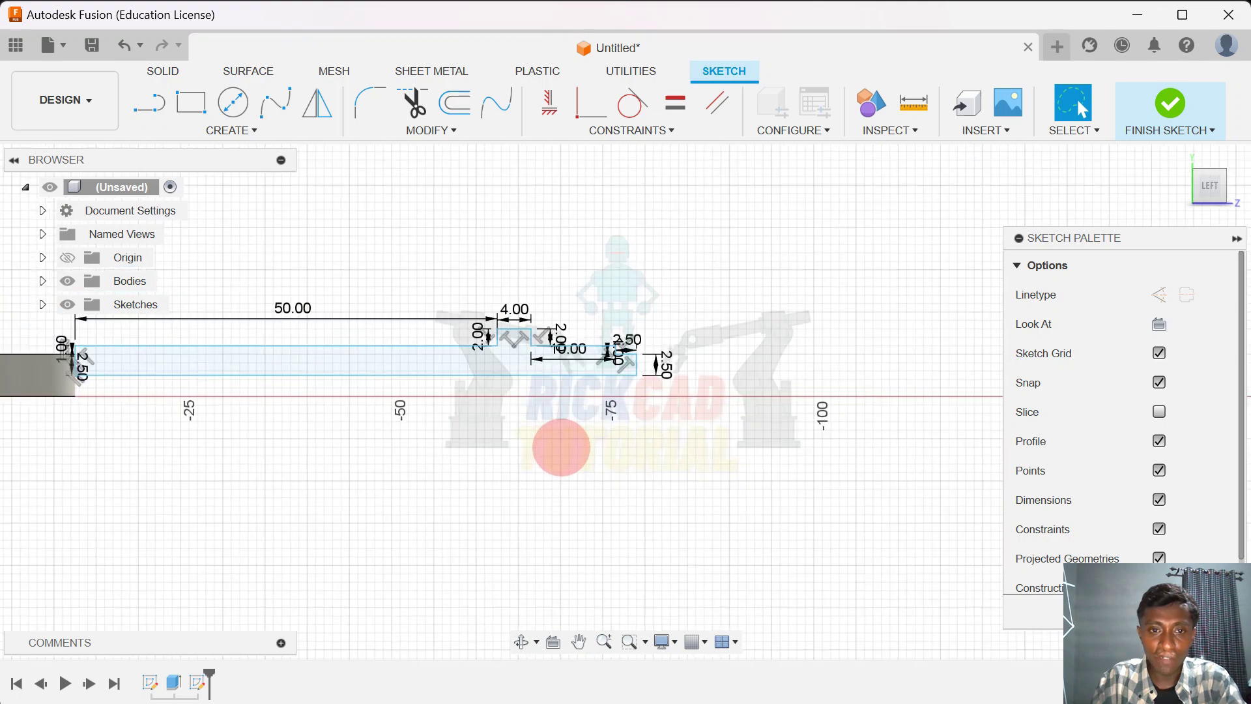
pyautogui.moveTo(387, 315); pyautogui.dragTo(913, 250, button='middle')
pyautogui.scroll(1, 516, 283)
pyautogui.scroll(-2, 516, 282)
pyautogui.moveTo(704, 198); pyautogui.dragTo(624, 250, button='middle')
pyautogui.scroll(2, 608, 277)
pyautogui.scroll(-1, 607, 276)
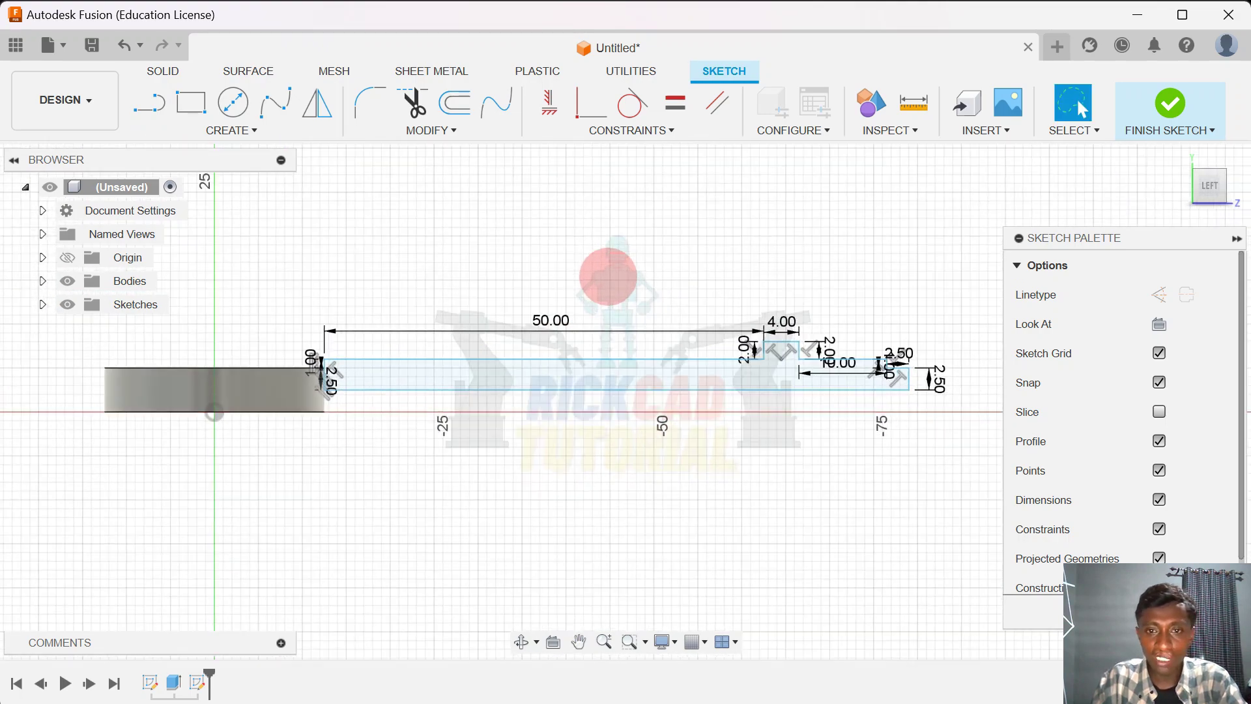
pyautogui.scroll(1, 608, 276)
pyautogui.scroll(-1, 608, 276)
pyautogui.click(1169, 105)
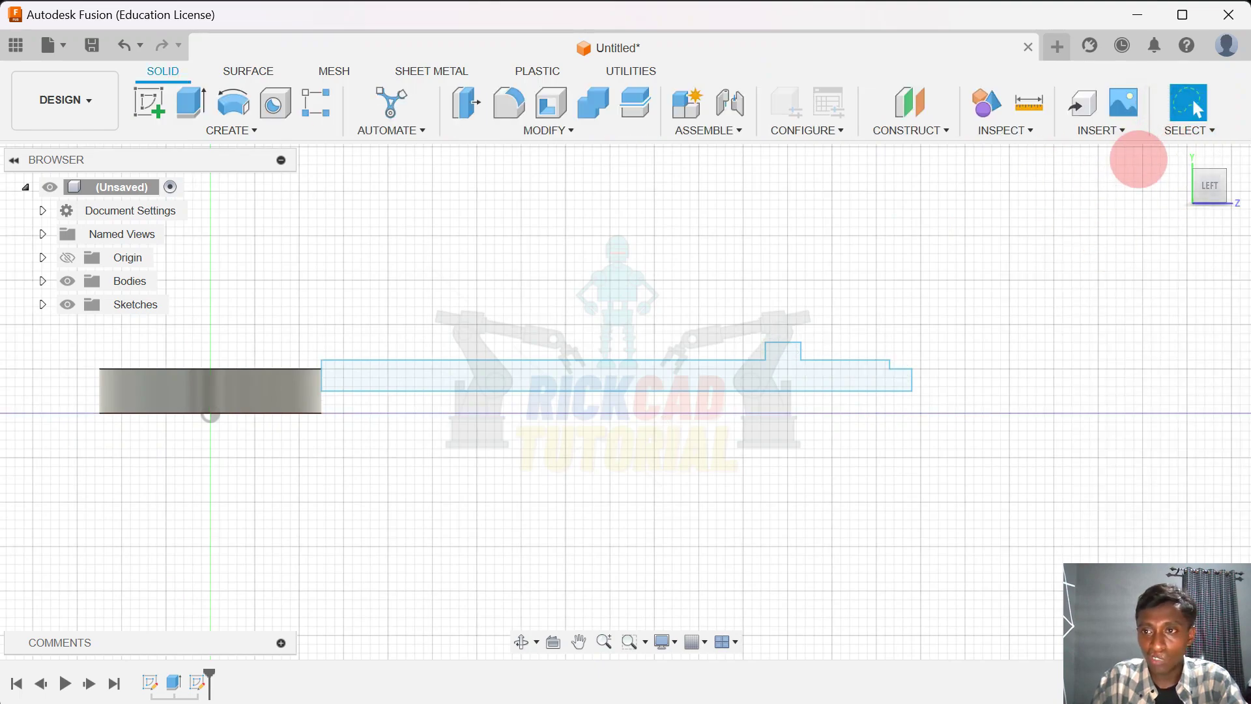
# Start a Revolve of the stepped shaft profile, using its long lower line as the axis
pyautogui.click(1180, 158)
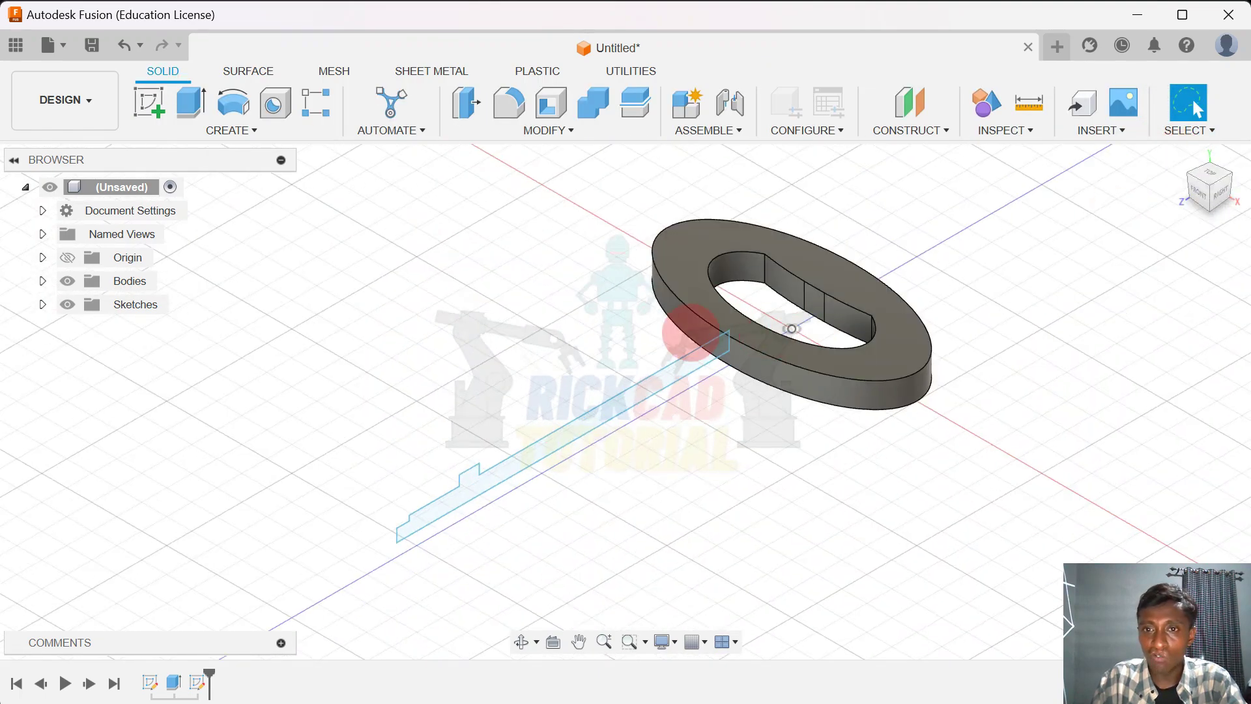
pyautogui.scroll(-2, 561, 338)
pyautogui.keyDown('shift'); pyautogui.moveTo(561, 338); pyautogui.dragTo(847, 274, button='middle'); pyautogui.keyUp('shift')
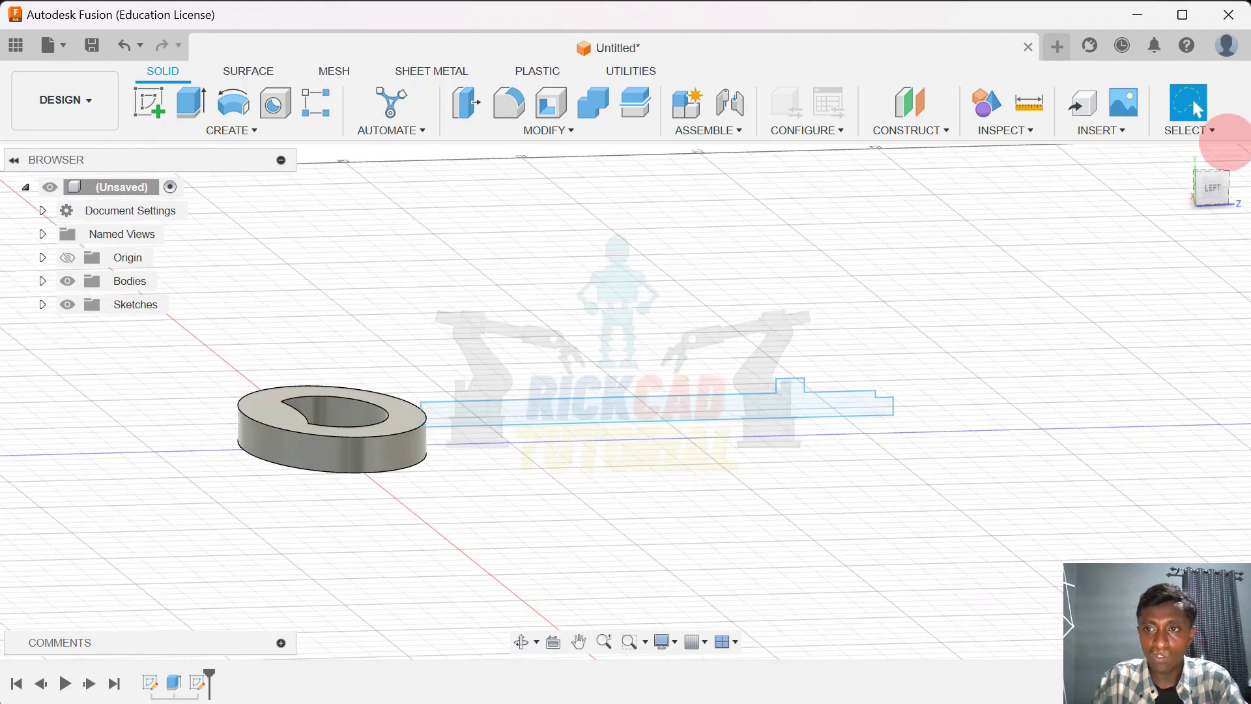
pyautogui.moveTo(980, 245)
pyautogui.keyDown('shift'); pyautogui.mouseDown(button='middle')
pyautogui.moveTo(879, 269)
pyautogui.moveTo(865, 260)
pyautogui.moveTo(847, 301)
pyautogui.moveTo(899, 260)
pyautogui.moveTo(741, 328)
pyautogui.mouseUp(button='middle'); pyautogui.keyUp('shift')
pyautogui.scroll(1, 742, 329)
pyautogui.moveTo(741, 328); pyautogui.dragTo(786, 290, button='middle')
pyautogui.scroll(-3, 885, 290)
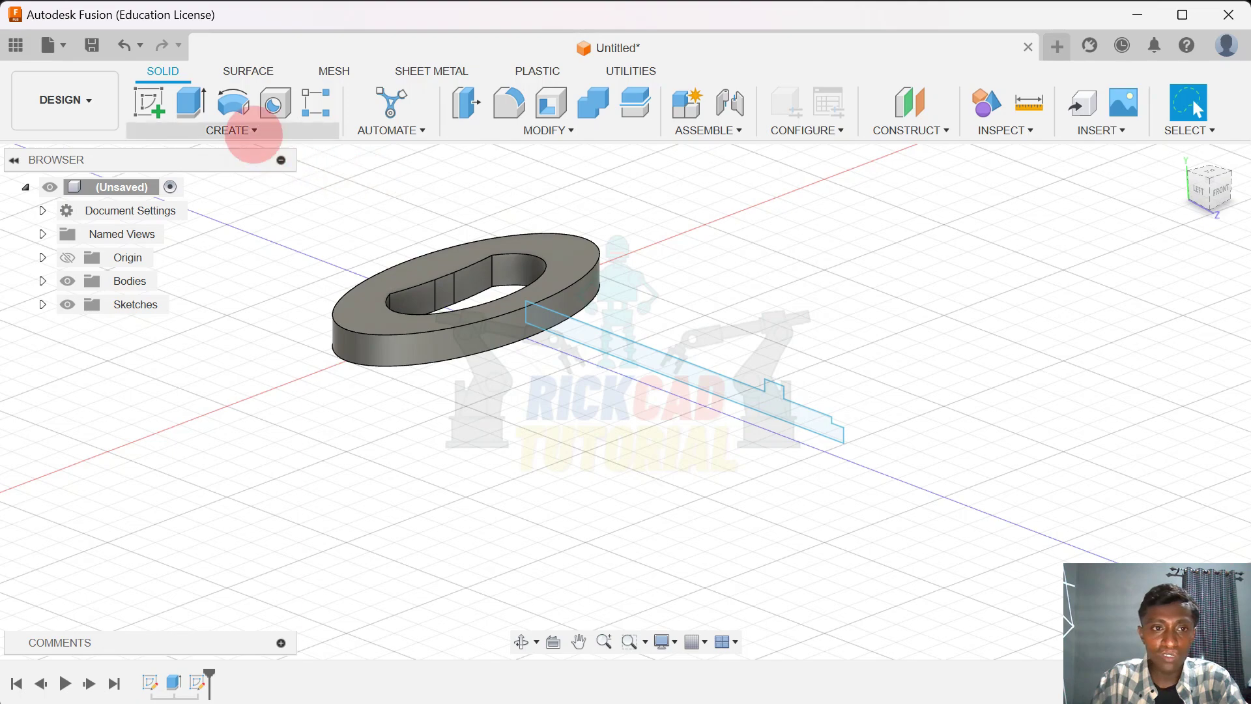
pyautogui.click(247, 131)
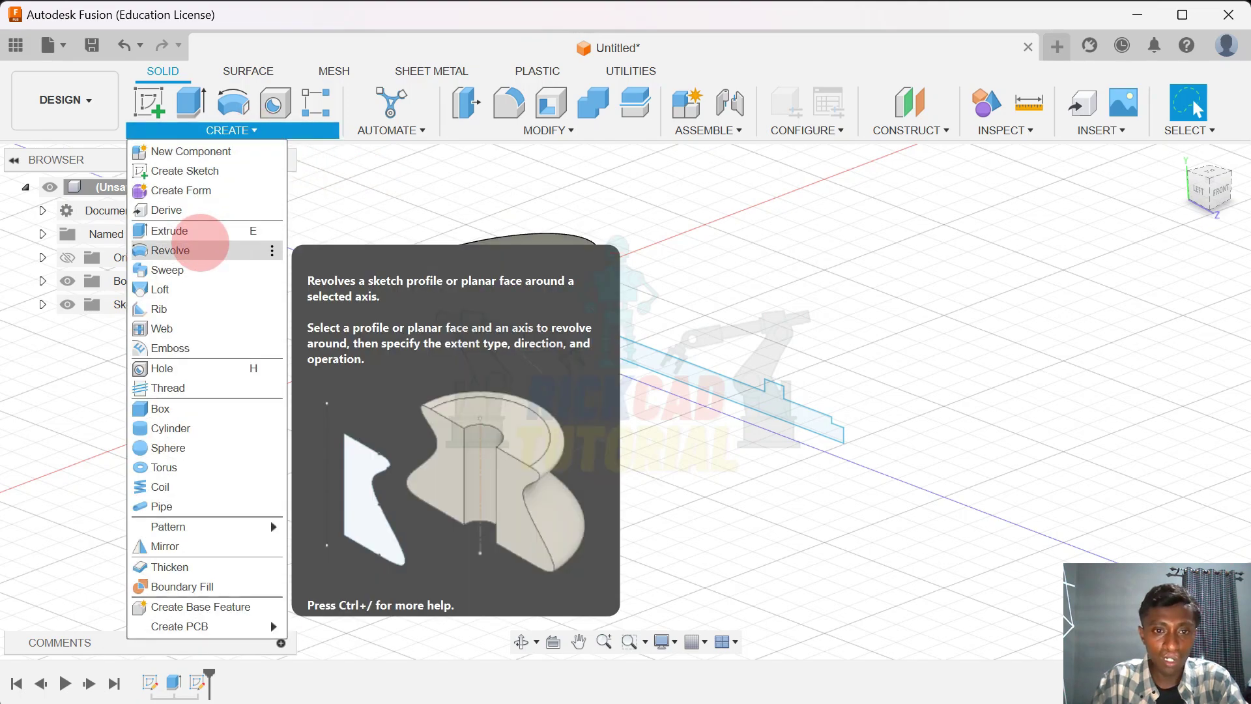
pyautogui.click(176, 250)
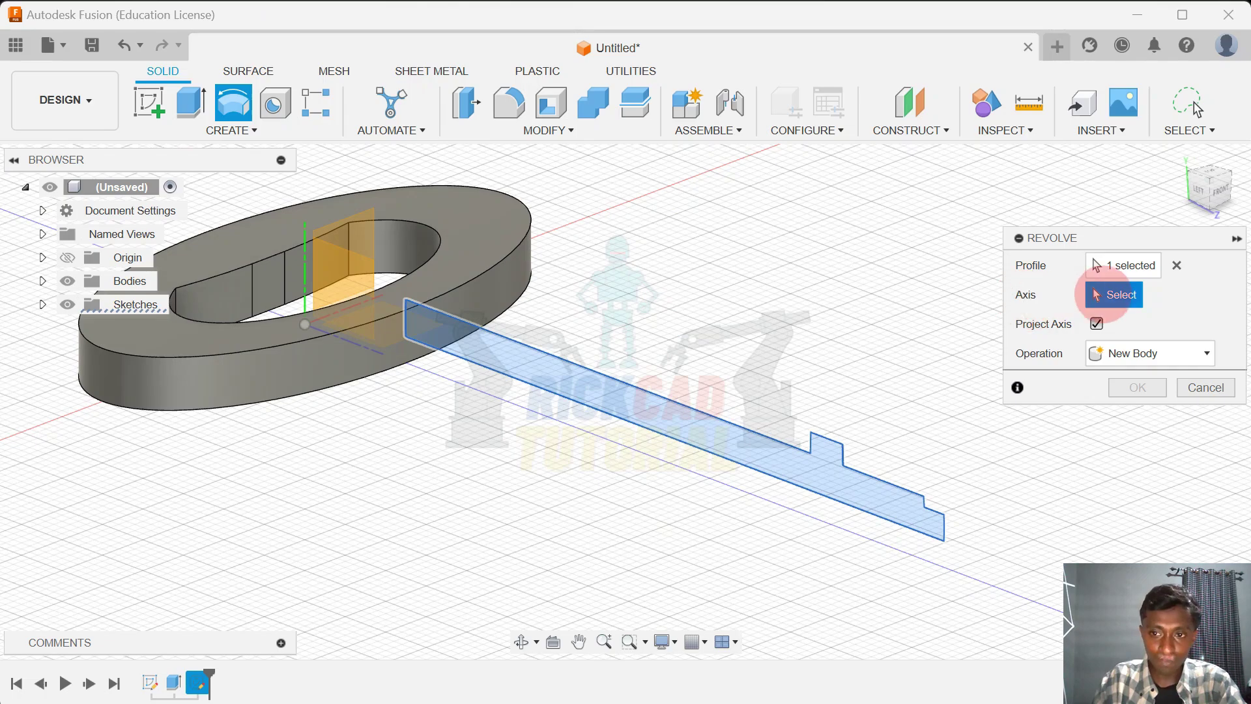
pyautogui.scroll(3, 461, 298)
pyautogui.scroll(3, 387, 369)
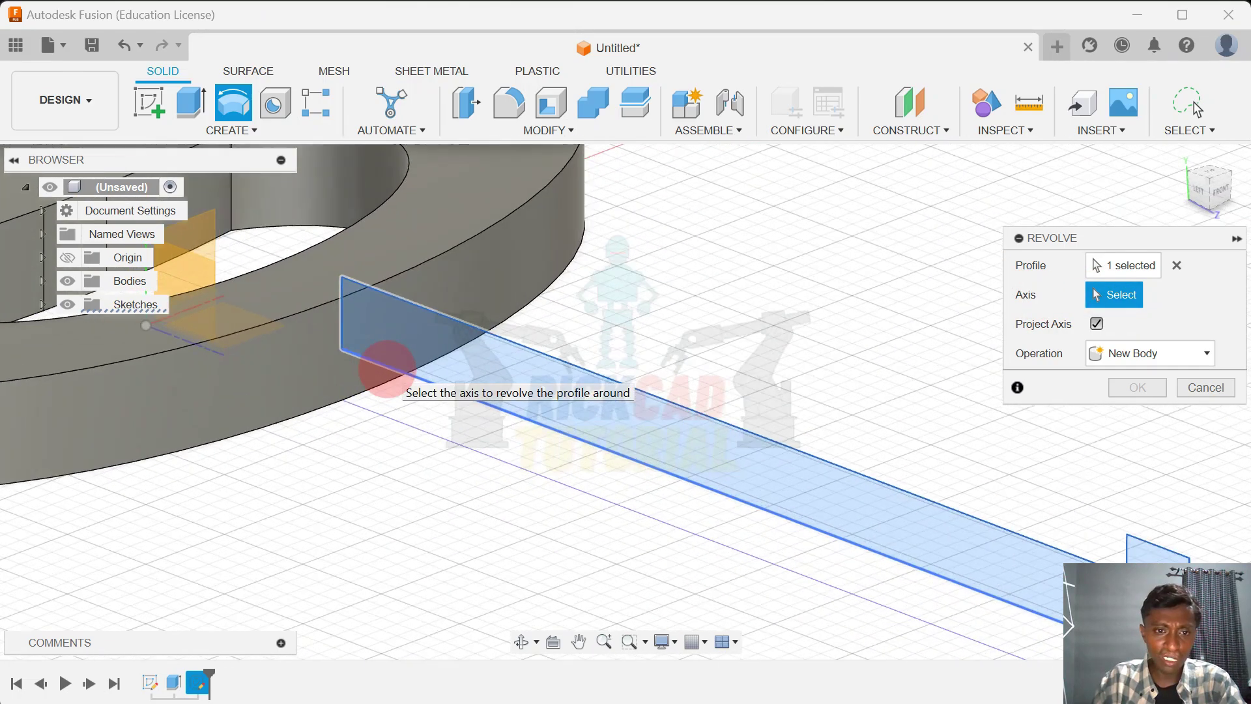
pyautogui.click(391, 364)
pyautogui.scroll(-6, 642, 293)
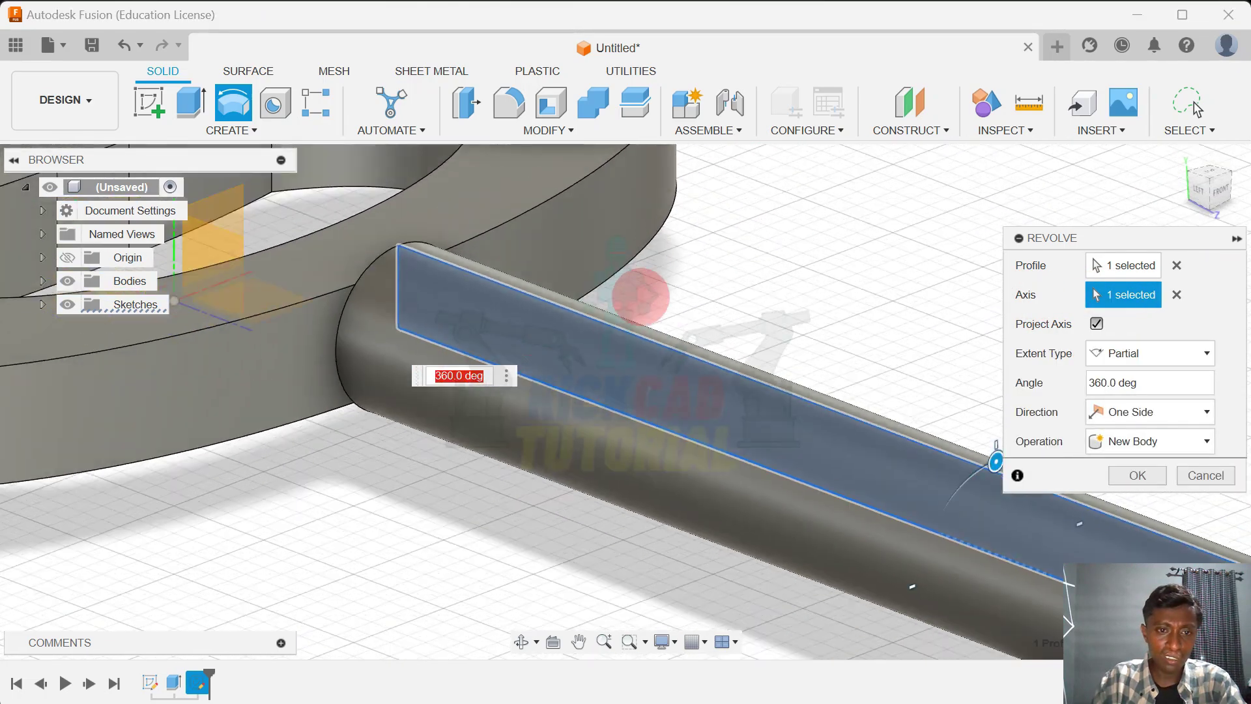
# Set the revolve operation to Join and complete the full 360-degree shaft on the elliptical ring
pyautogui.moveTo(766, 294)
pyautogui.keyDown('shift'); pyautogui.mouseDown(button='middle')
pyautogui.moveTo(558, 272)
pyautogui.moveTo(550, 288)
pyautogui.moveTo(729, 306)
pyautogui.moveTo(789, 298)
pyautogui.mouseUp(button='middle'); pyautogui.keyUp('shift')
pyautogui.scroll(-3, 789, 297)
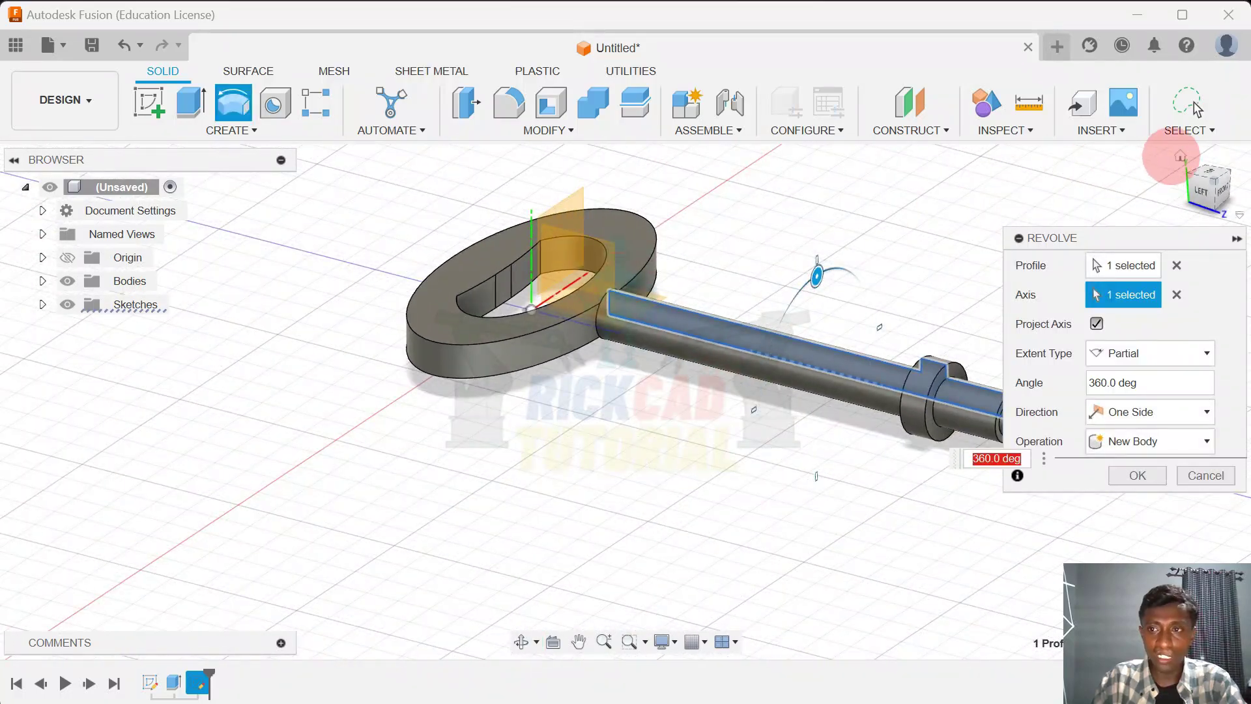
pyautogui.click(1178, 156)
pyautogui.keyDown('shift'); pyautogui.moveTo(522, 257); pyautogui.dragTo(893, 293, button='middle'); pyautogui.keyUp('shift')
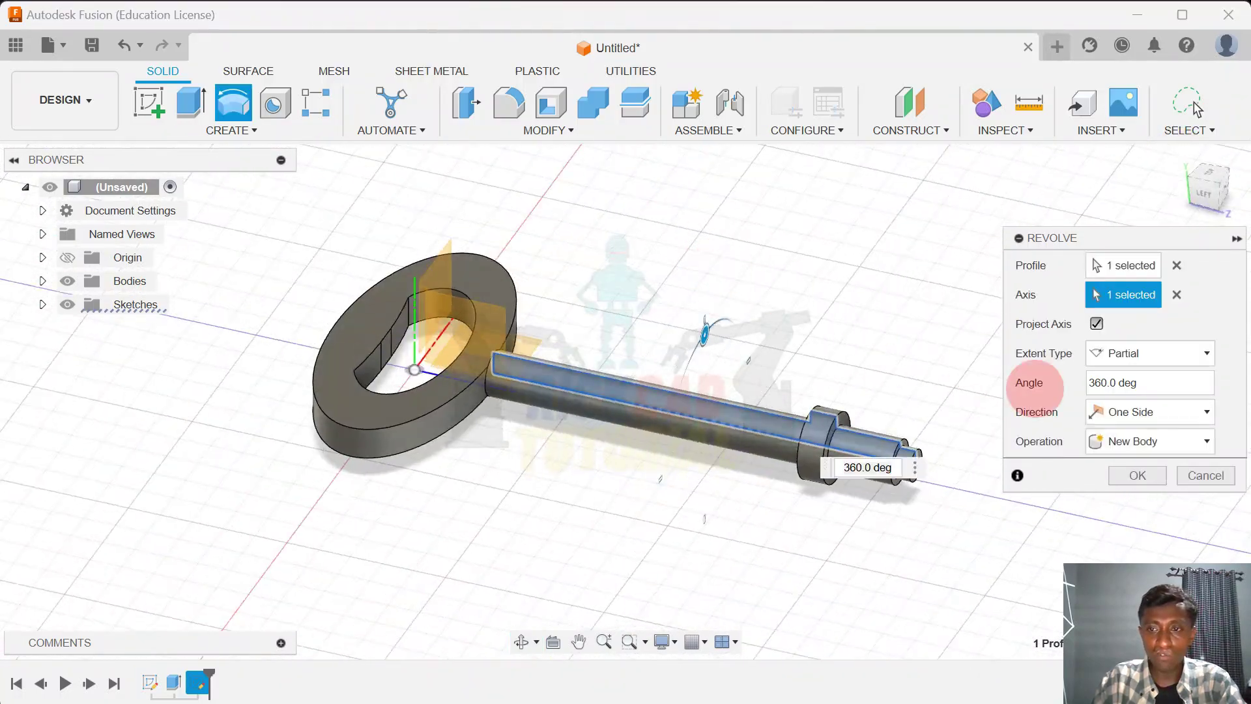
pyautogui.moveTo(1067, 233); pyautogui.dragTo(934, 132)
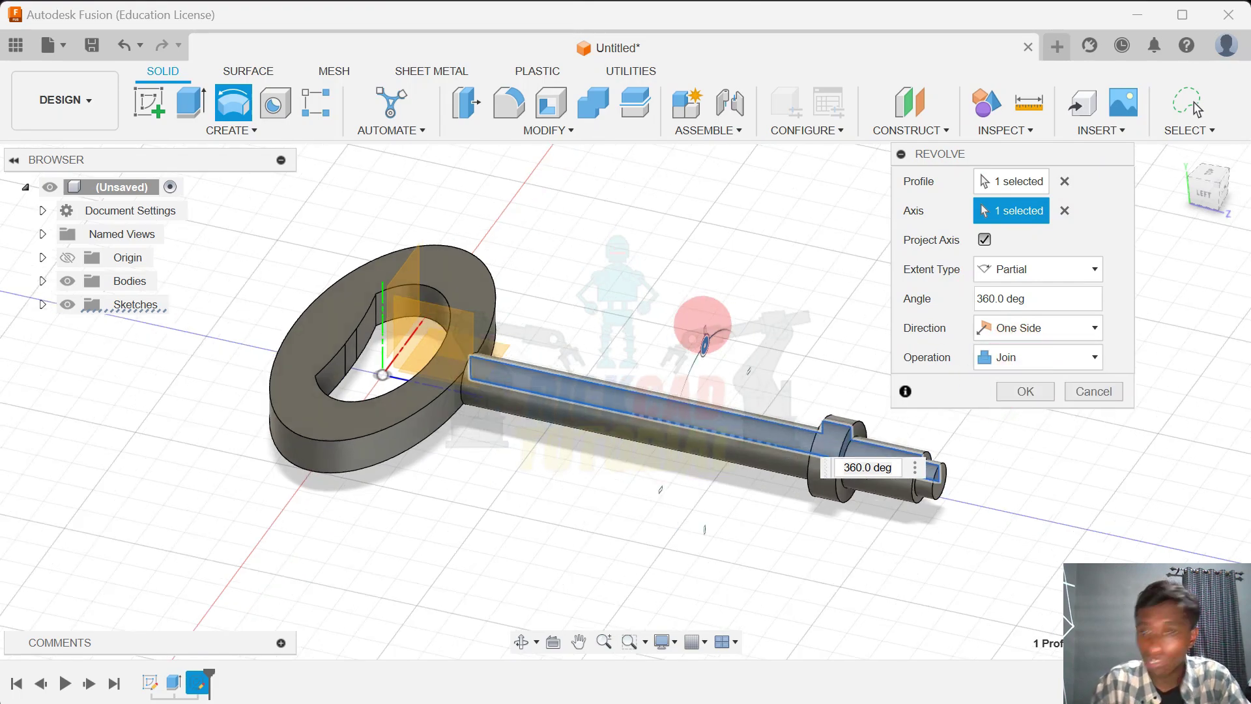
pyautogui.scroll(5, 704, 325)
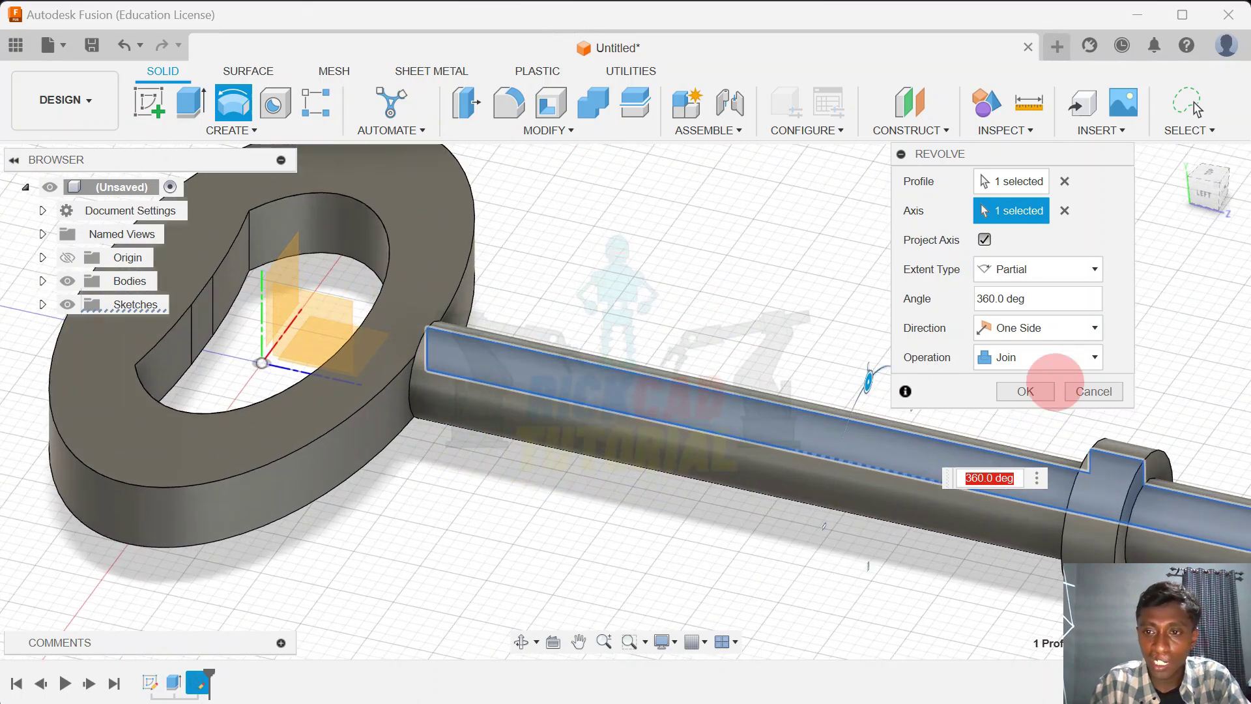
pyautogui.click(1030, 391)
pyautogui.scroll(-3, 1030, 391)
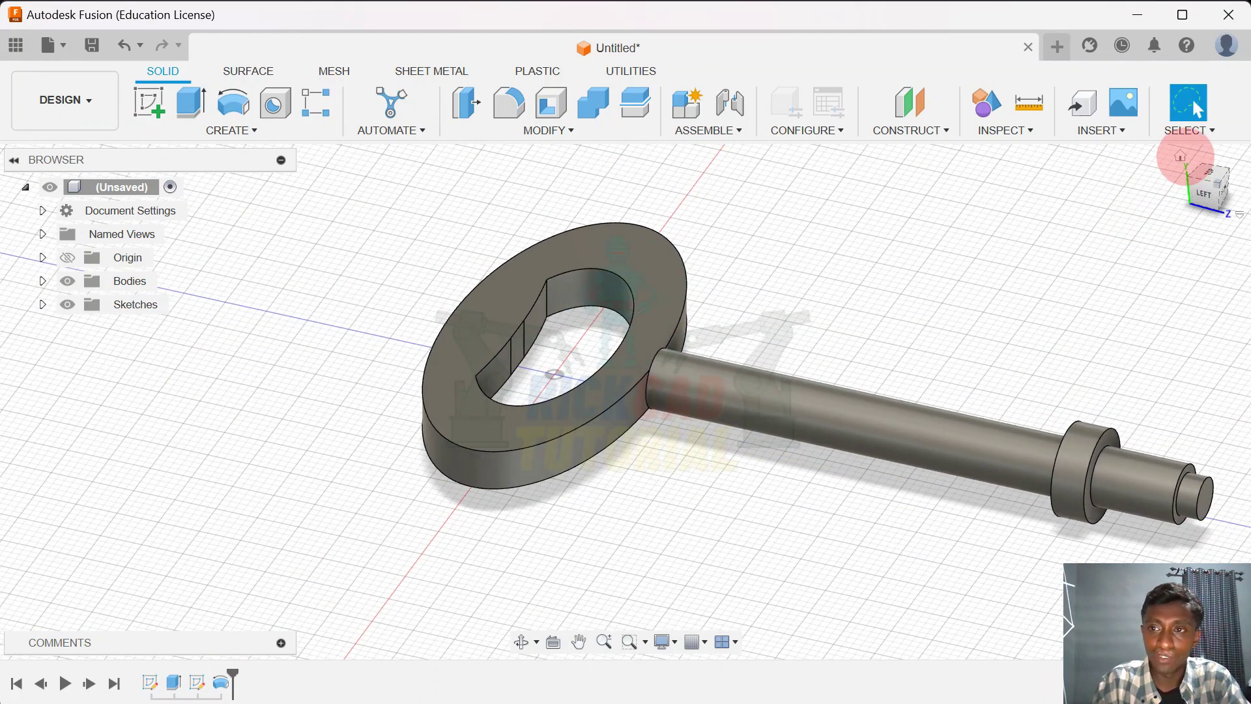
pyautogui.click(1180, 156)
pyautogui.click(1180, 155)
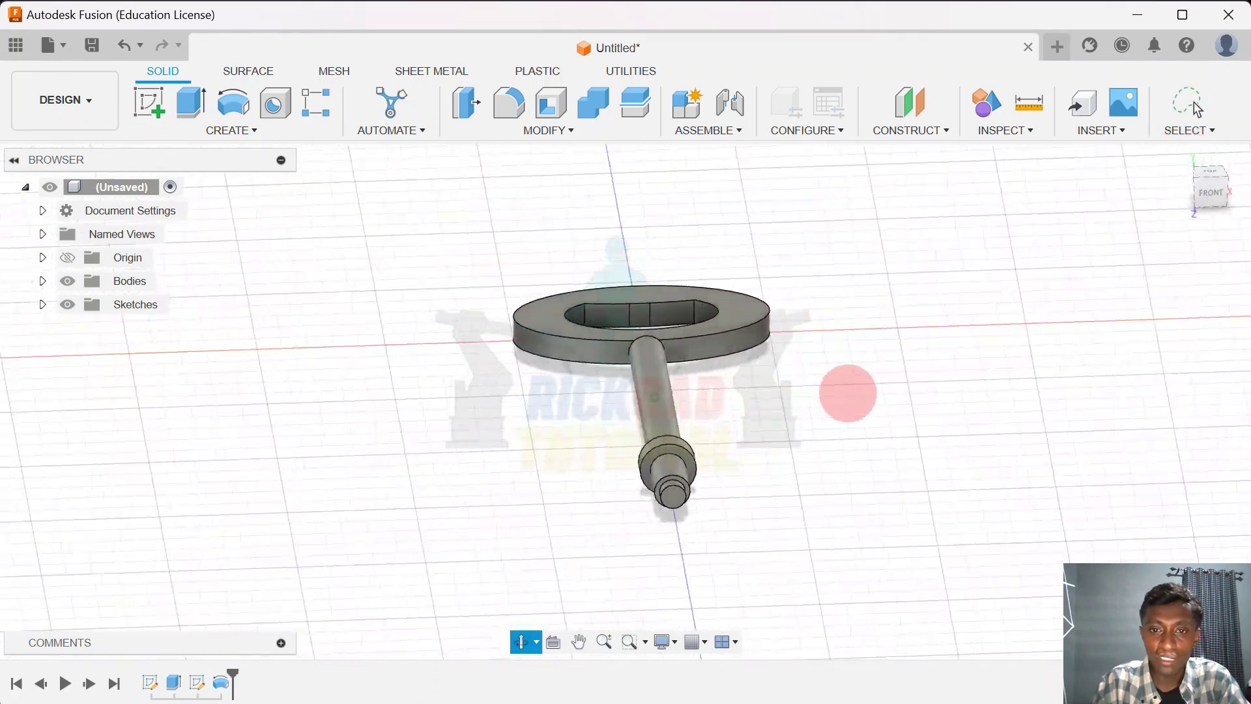
pyautogui.keyDown('shift'); pyautogui.moveTo(891, 414); pyautogui.dragTo(916, 443, button='middle'); pyautogui.keyUp('shift')
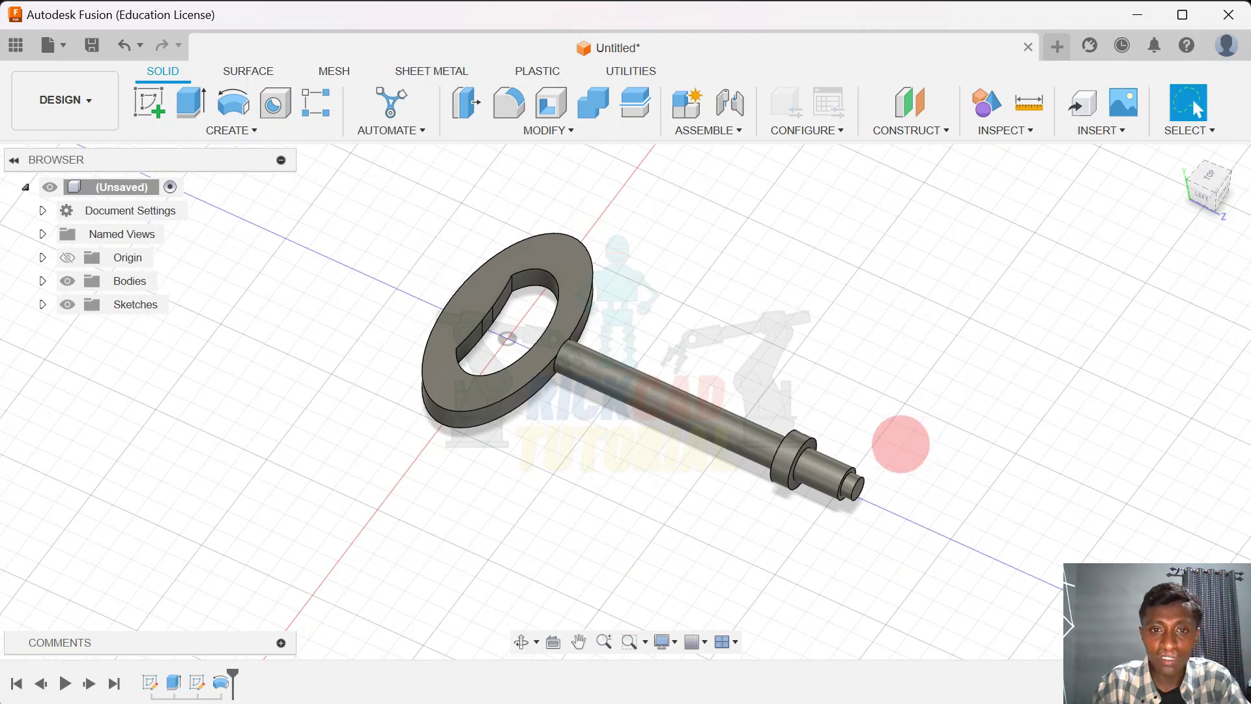
# Start an extrusion of the shaft's flat inner end face, extending it 2 mm into the elliptical ring
pyautogui.scroll(5, 657, 380)
pyautogui.moveTo(618, 323); pyautogui.dragTo(904, 257, button='middle')
pyautogui.scroll(4, 677, 351)
pyautogui.moveTo(678, 351)
pyautogui.mouseDown(button='middle')
pyautogui.moveTo(681, 280)
pyautogui.moveTo(676, 361)
pyautogui.moveTo(700, 359)
pyautogui.mouseUp(button='middle')
pyautogui.scroll(4, 697, 361)
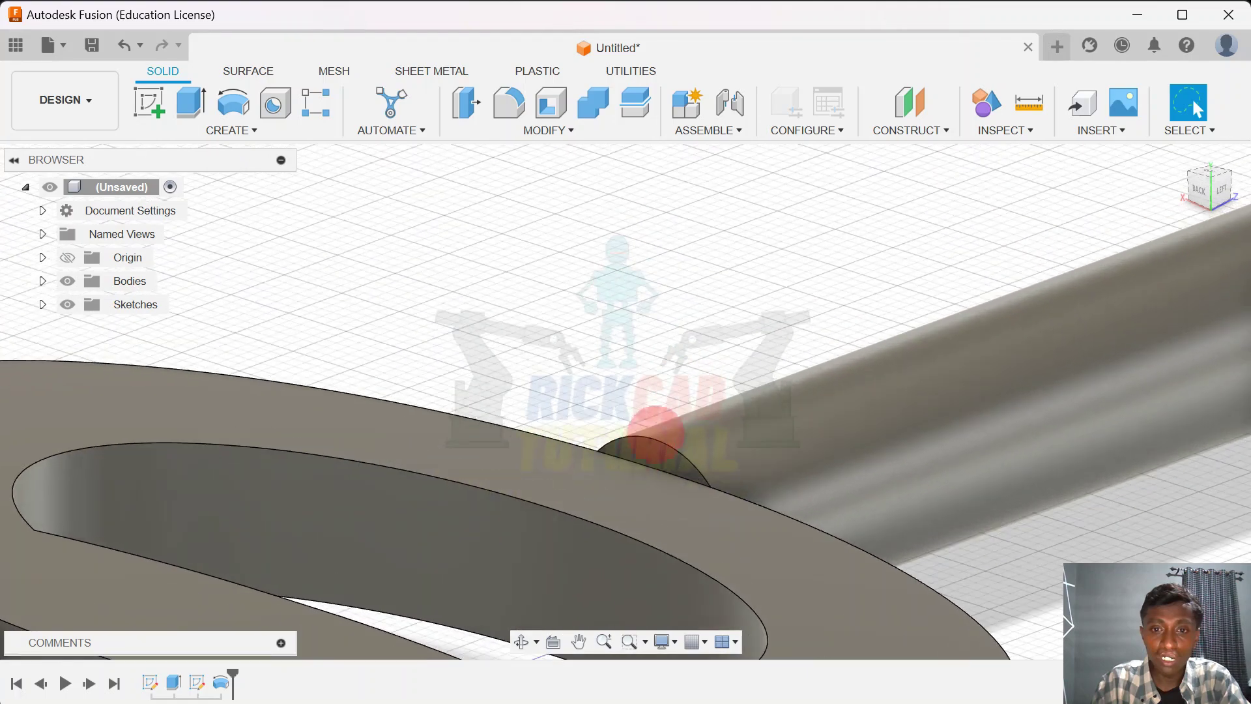
pyautogui.keyDown('shift'); pyautogui.moveTo(650, 419); pyautogui.dragTo(656, 445, button='middle'); pyautogui.keyUp('shift')
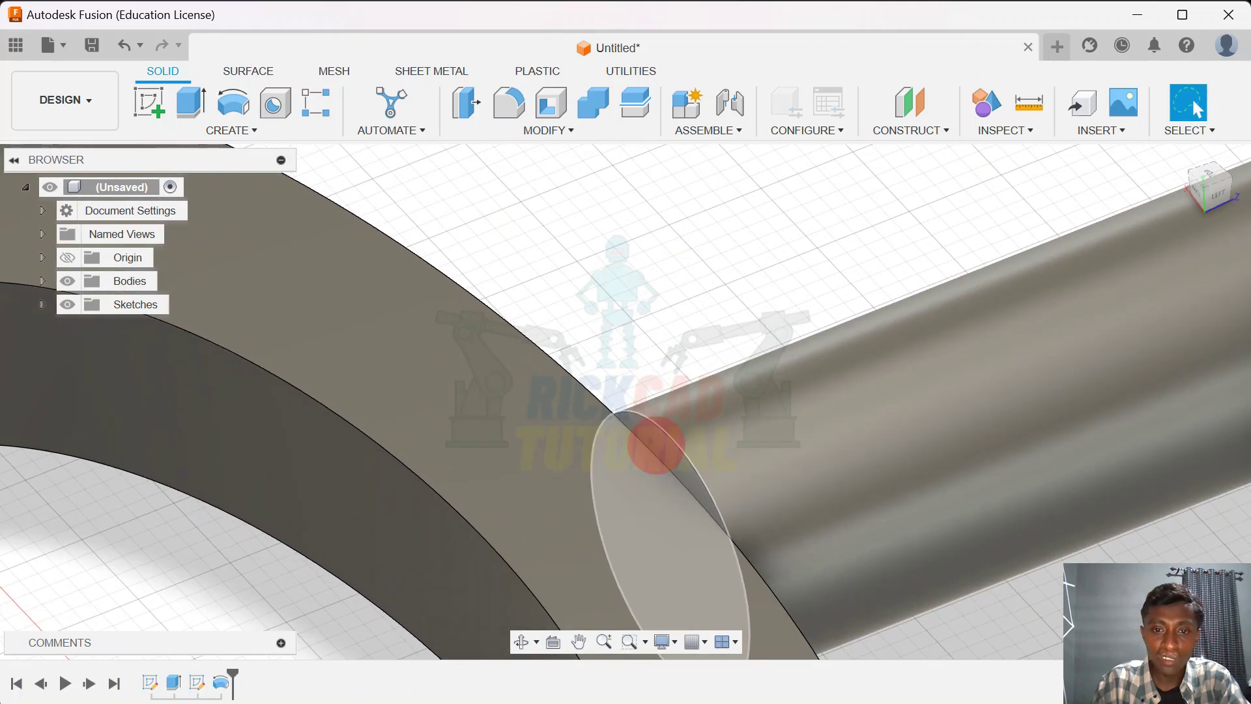
pyautogui.click(656, 445)
pyautogui.press('e')
pyautogui.scroll(-3, 684, 292)
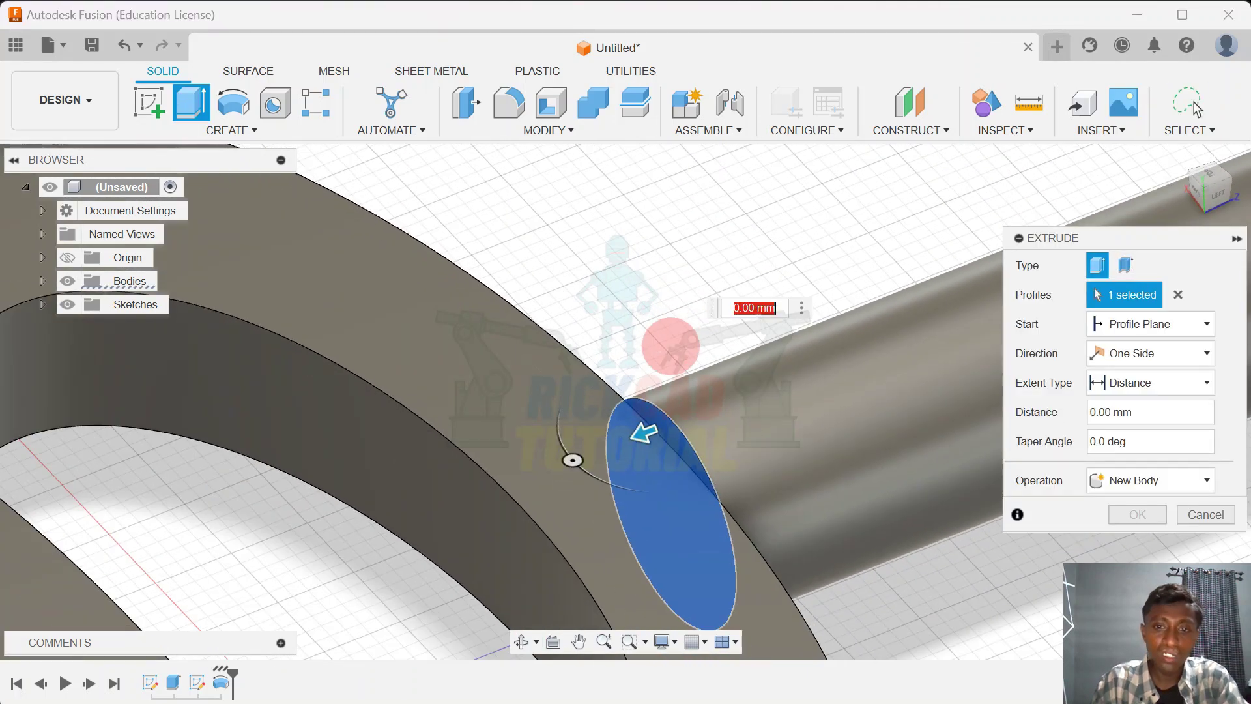
pyautogui.keyDown('shift'); pyautogui.moveTo(655, 355); pyautogui.dragTo(611, 346, button='middle'); pyautogui.keyUp('shift')
pyautogui.scroll(-1, 621, 359)
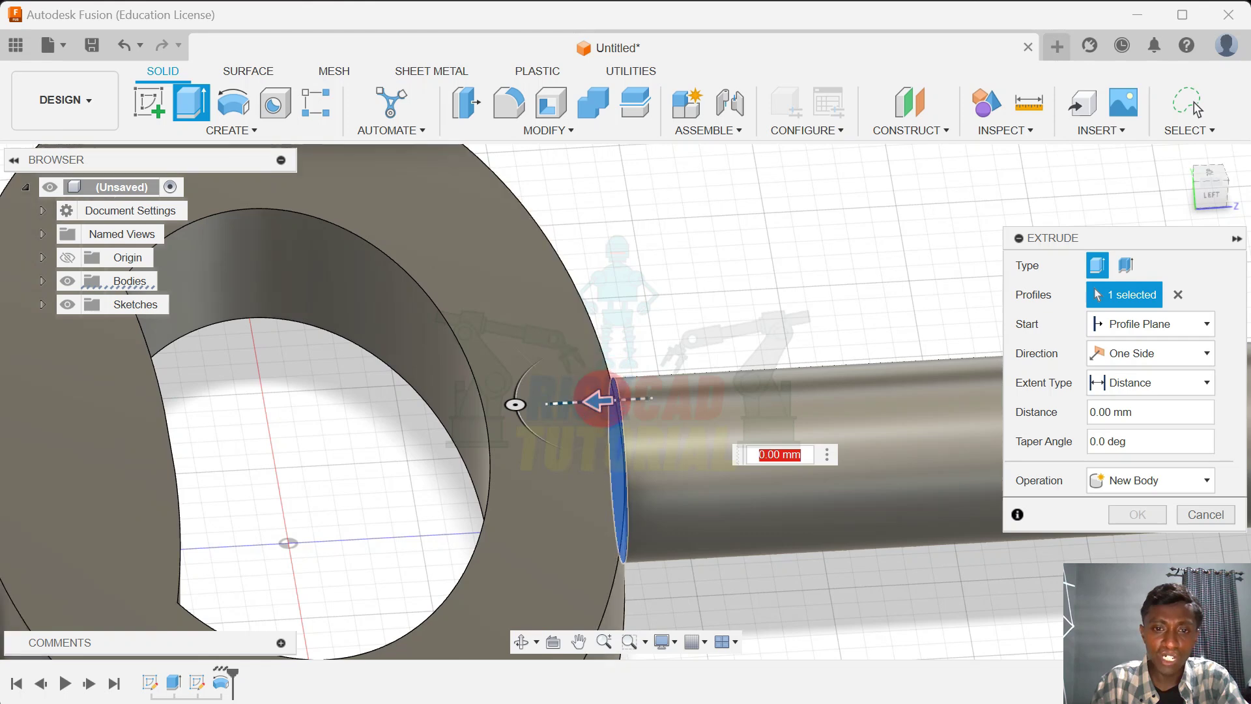
pyautogui.moveTo(598, 400); pyautogui.dragTo(573, 400)
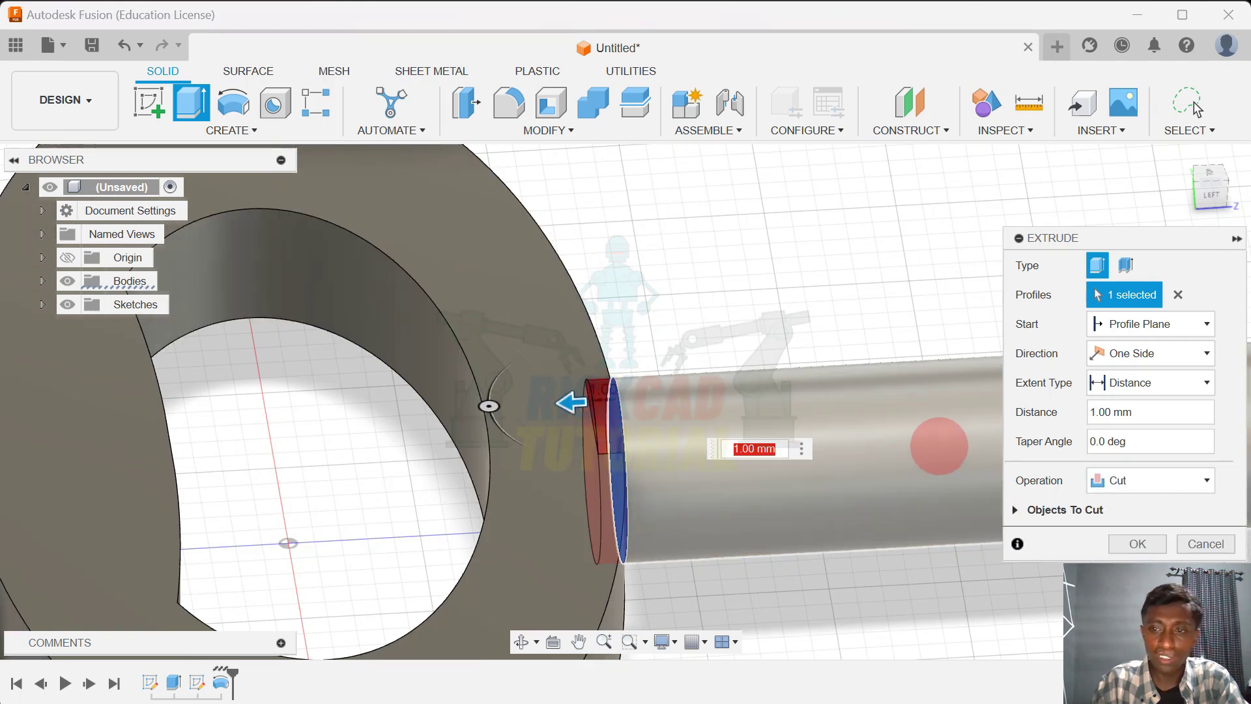
pyautogui.write('2')
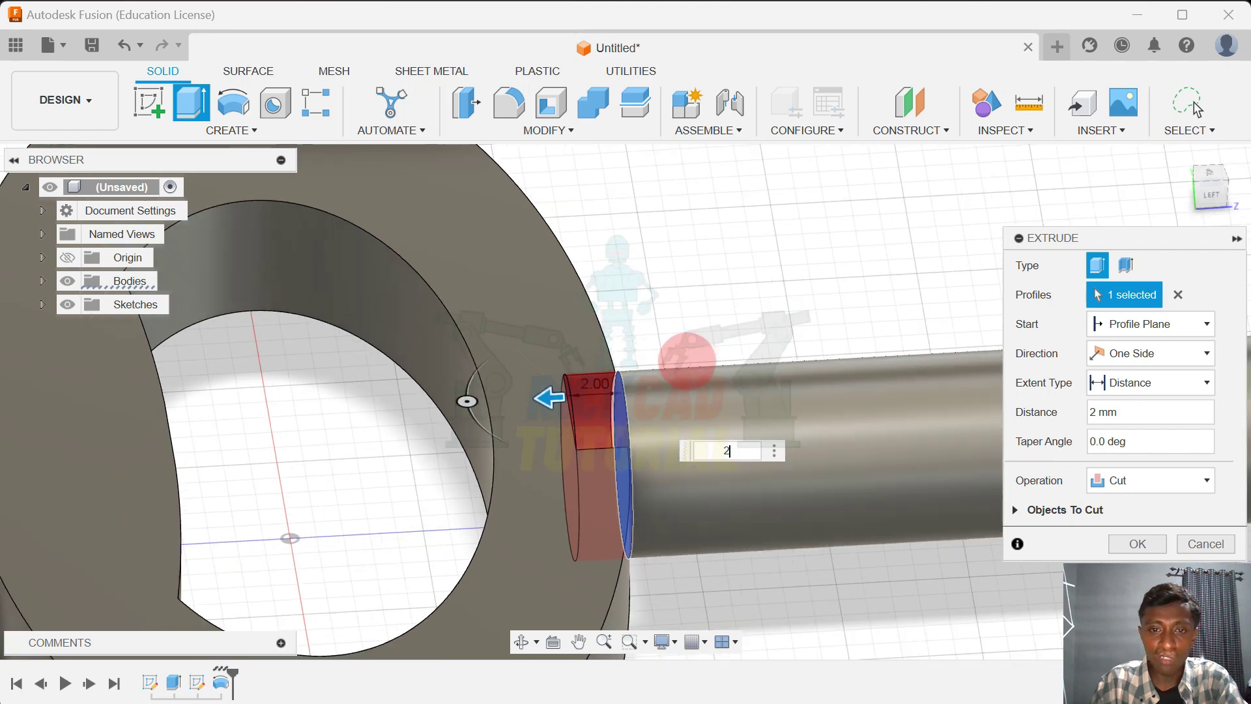
# Set the extrude operation to Join and complete the shaft's extension into the ring
pyautogui.click(1150, 480)
pyautogui.click(1124, 505)
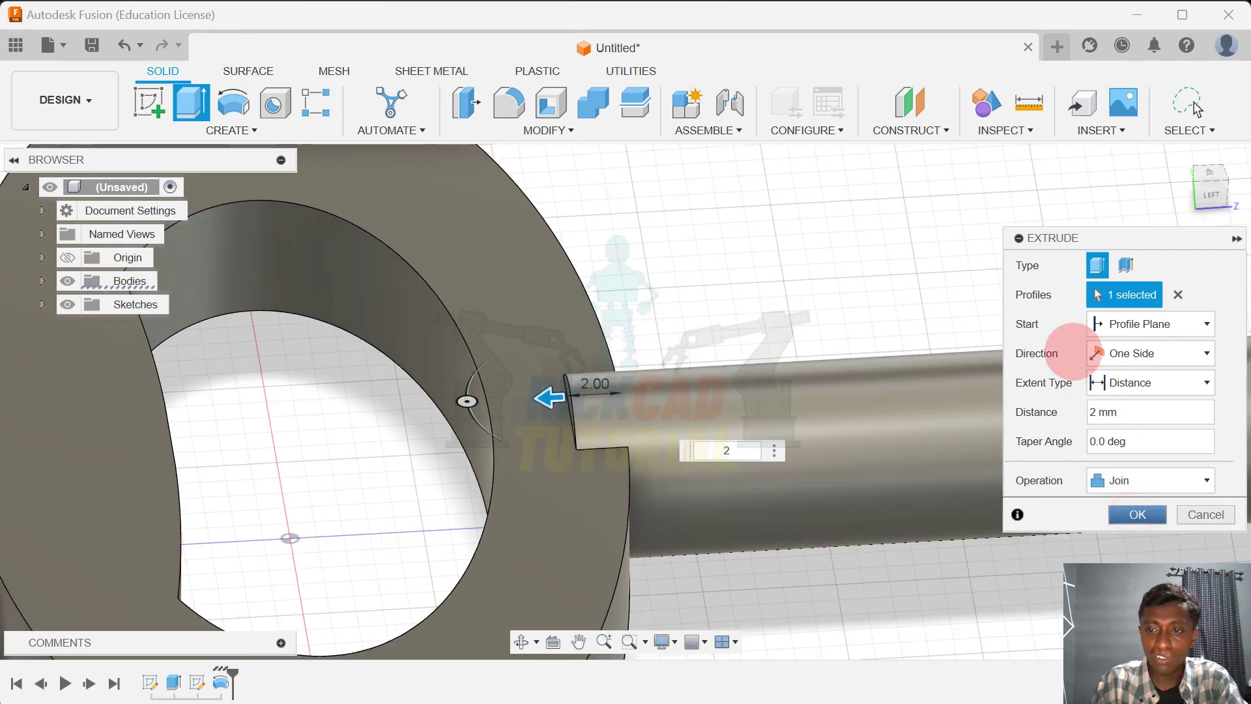
pyautogui.moveTo(1089, 241); pyautogui.dragTo(1072, 210)
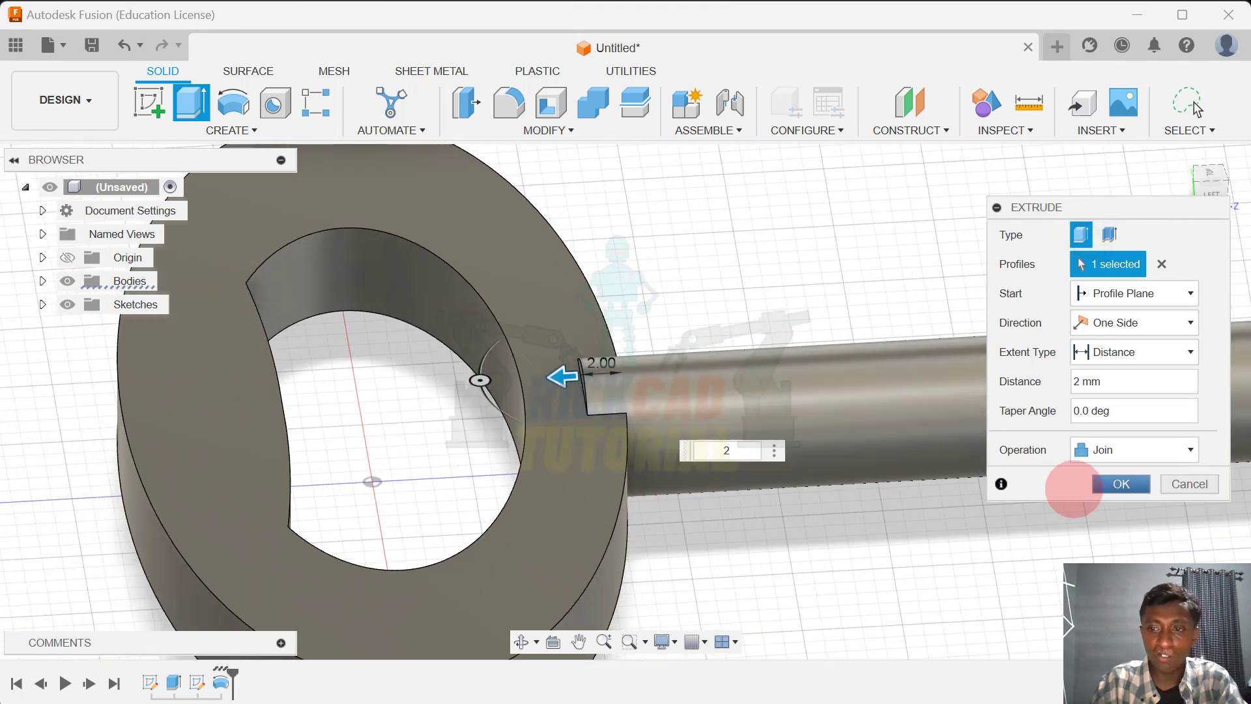
pyautogui.click(1119, 484)
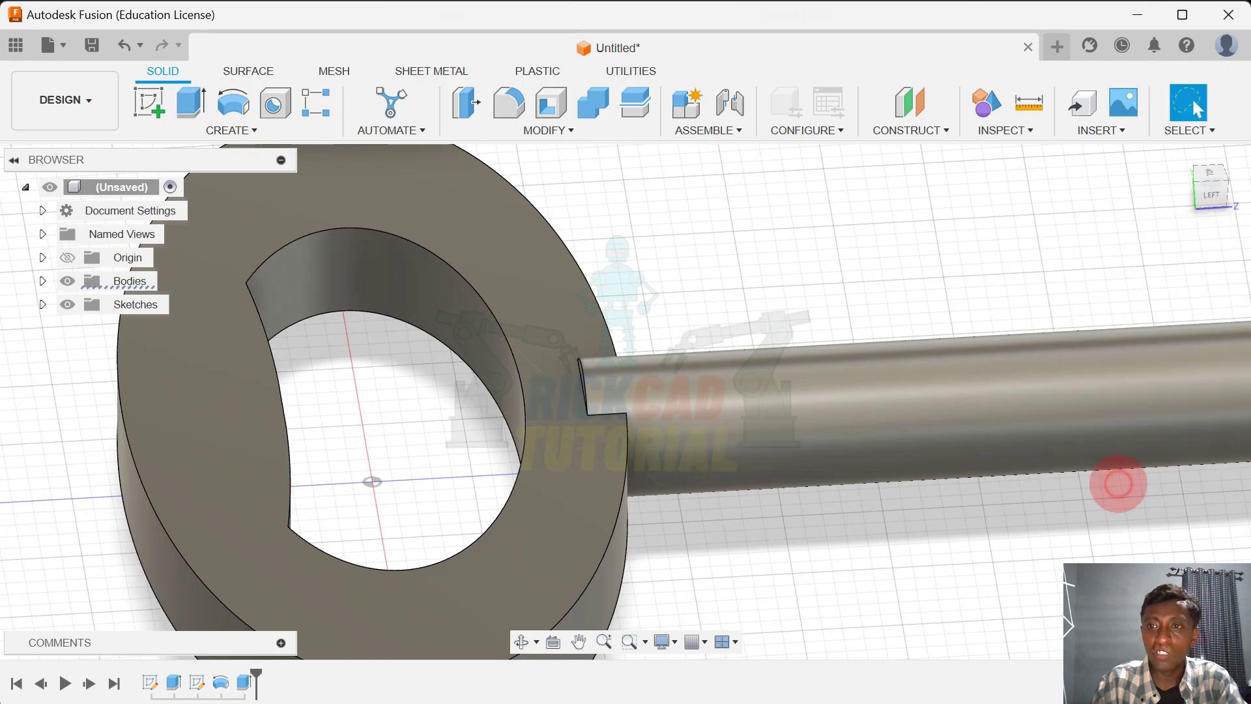
pyautogui.scroll(-3, 715, 286)
pyautogui.moveTo(717, 291)
pyautogui.keyDown('shift'); pyautogui.mouseDown(button='middle')
pyautogui.moveTo(675, 258)
pyautogui.moveTo(675, 279)
pyautogui.moveTo(597, 326)
pyautogui.moveTo(444, 301)
pyautogui.moveTo(592, 301)
pyautogui.moveTo(964, 238)
pyautogui.mouseUp(button='middle'); pyautogui.keyUp('shift')
pyautogui.scroll(-3, 445, 302)
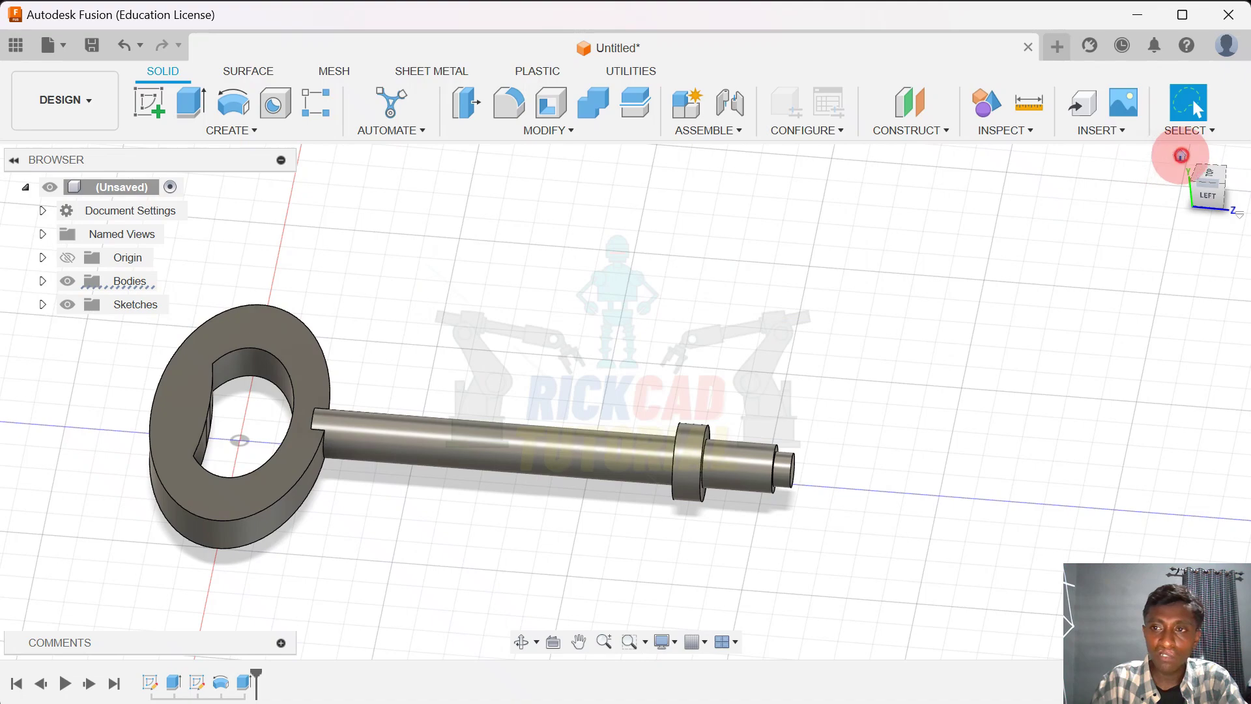
pyautogui.click(1180, 155)
pyautogui.click(558, 130)
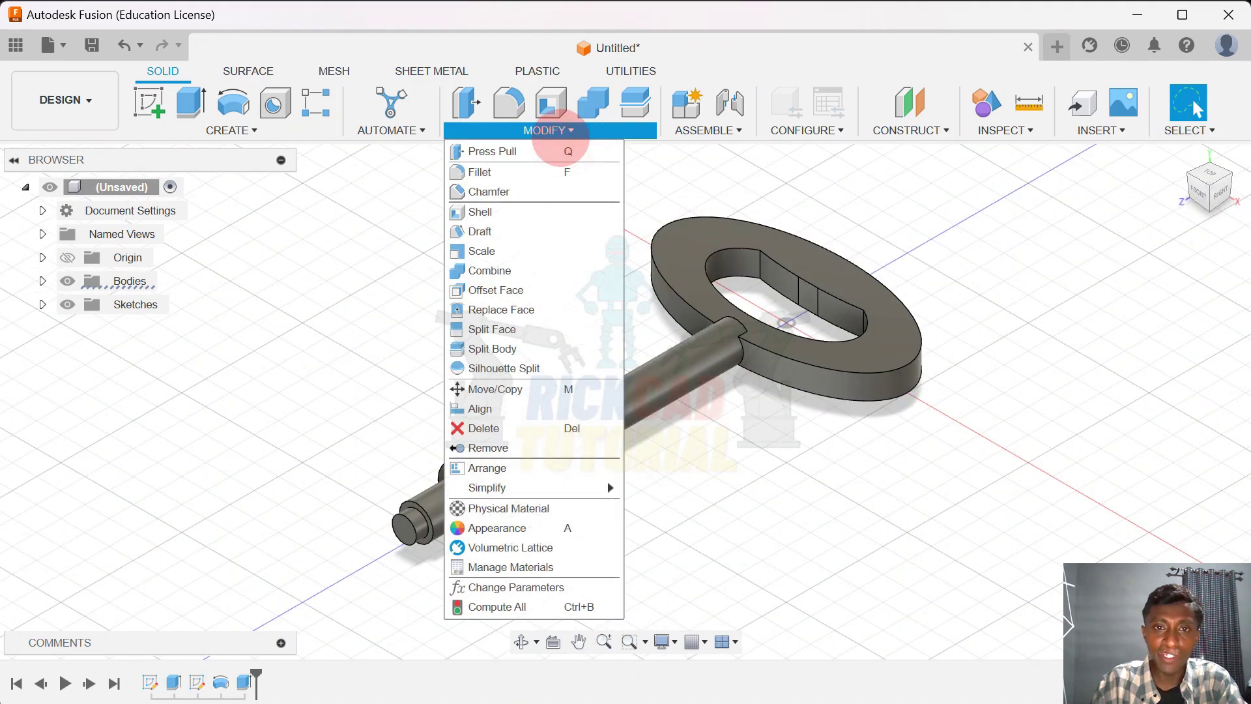
pyautogui.click(1052, 237)
pyautogui.click(684, 248)
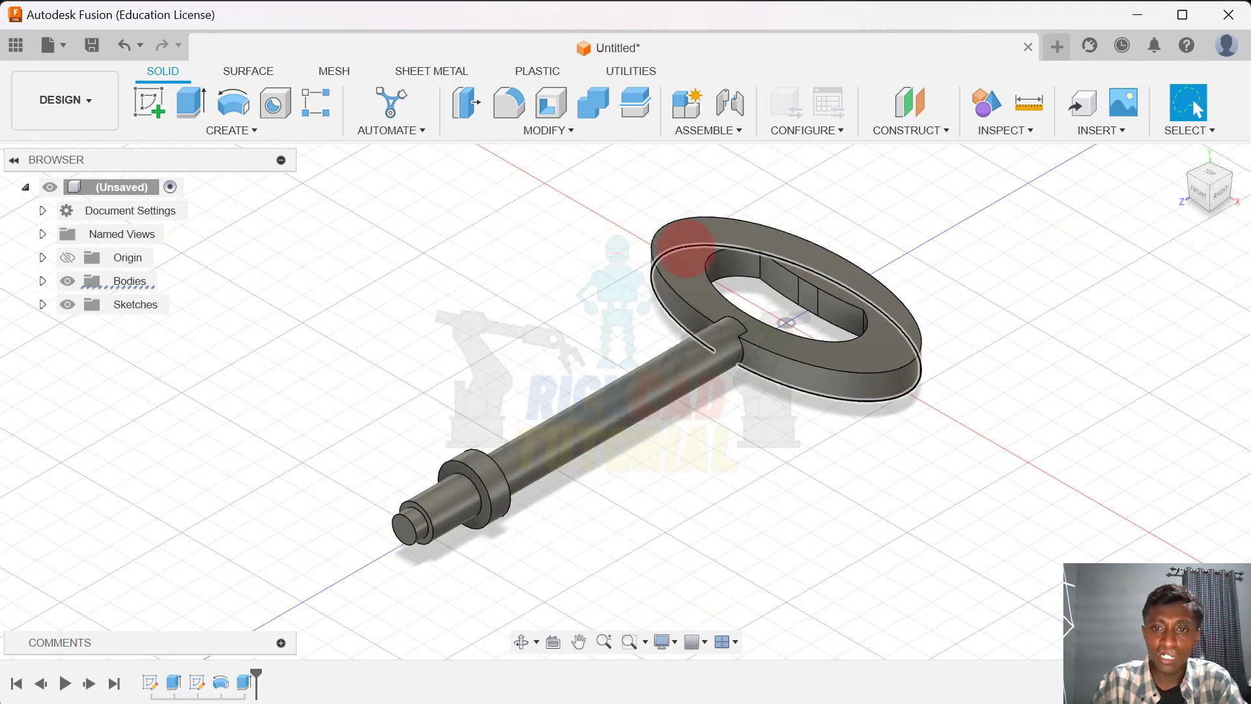
# Start a Fillet on the upper and lower outer edges of the elliptical ring
pyautogui.click(514, 129)
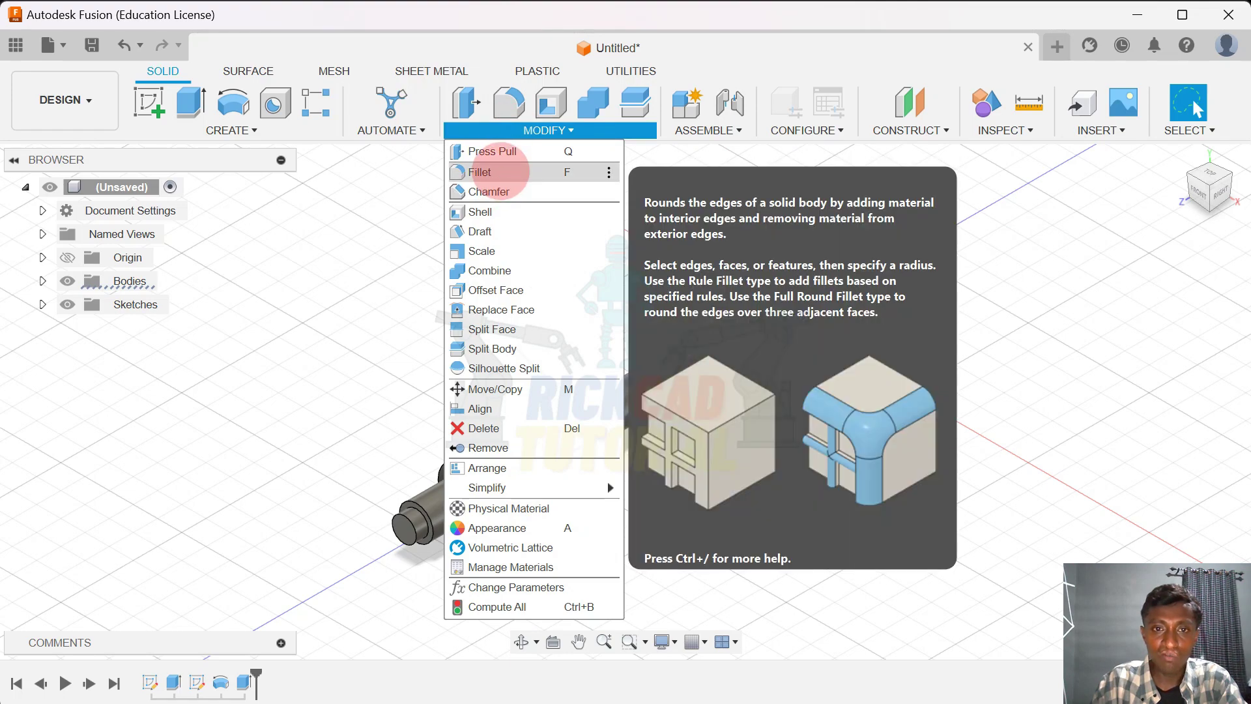
pyautogui.click(498, 172)
pyautogui.keyDown('shift'); pyautogui.moveTo(581, 190); pyautogui.dragTo(624, 406, button='middle'); pyautogui.keyUp('shift')
pyautogui.scroll(1, 628, 215)
pyautogui.scroll(1, 751, 245)
pyautogui.click(717, 241)
pyautogui.click(622, 409)
pyautogui.scroll(-2, 821, 296)
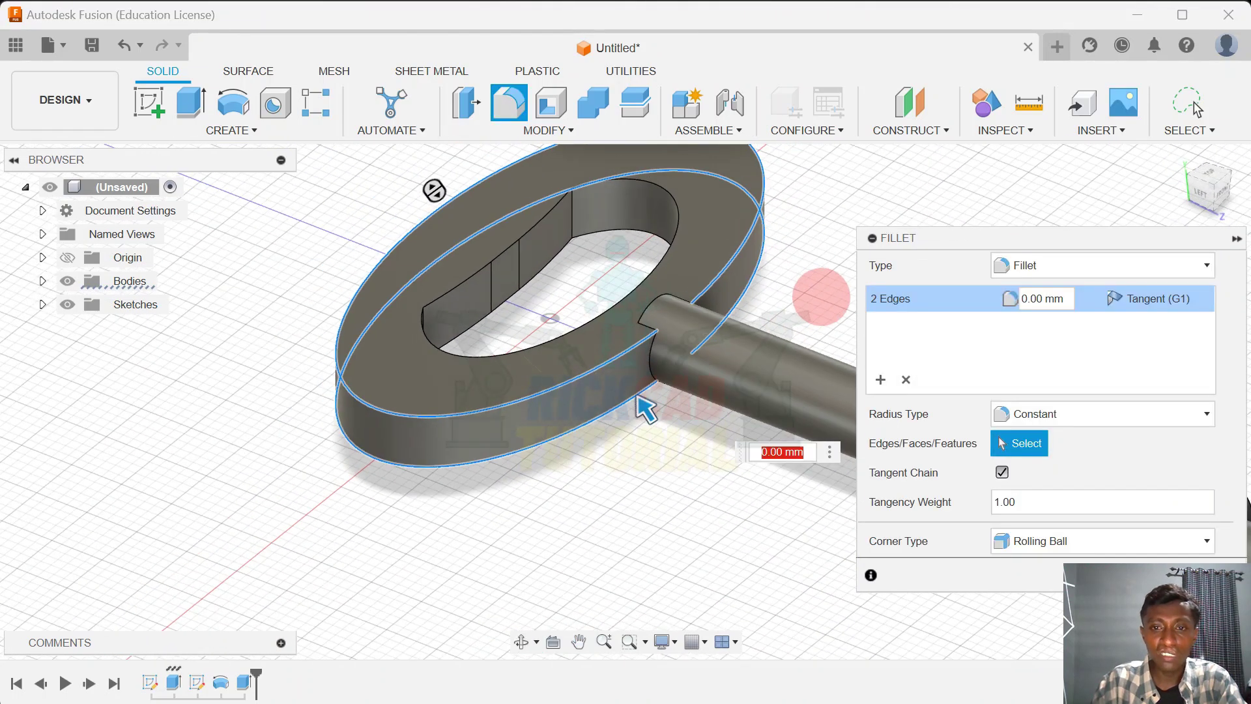
# Set the radius to 1 mm and complete the fillet on the ring's outer edges
pyautogui.moveTo(761, 315); pyautogui.dragTo(773, 312, button='middle')
pyautogui.moveTo(677, 391); pyautogui.dragTo(551, 467, button='middle')
pyautogui.write('1')
pyautogui.scroll(2, 552, 467)
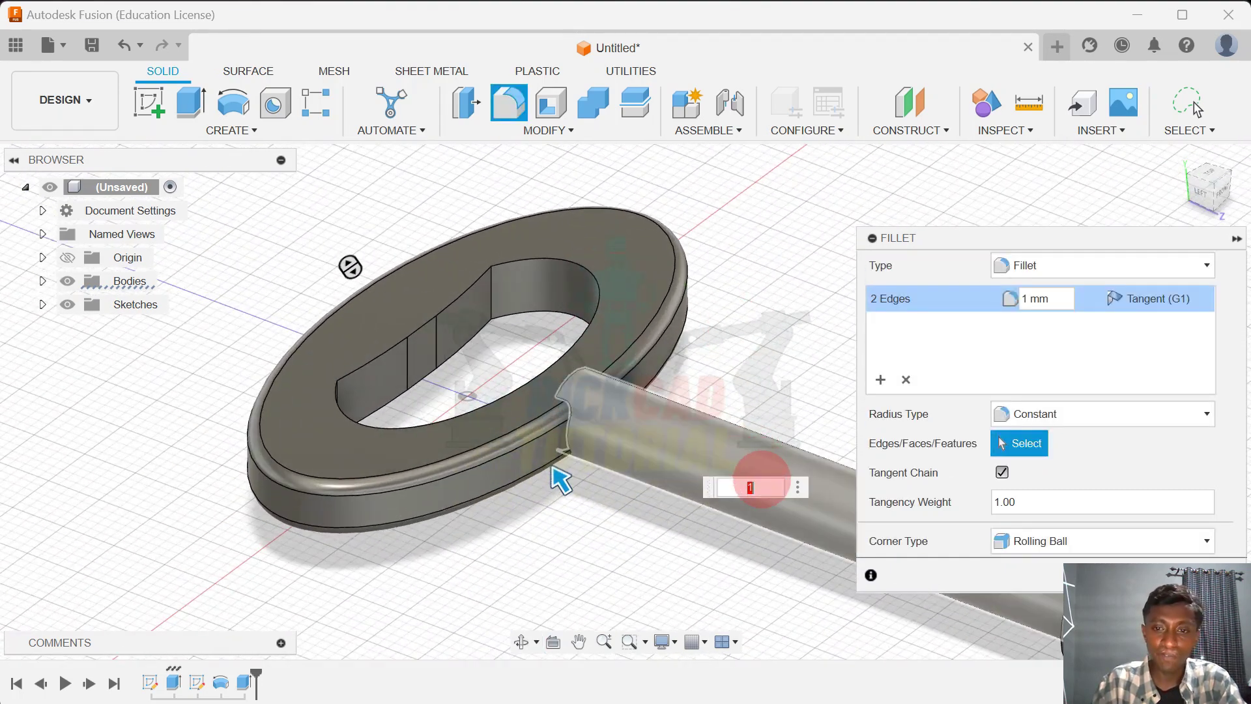
pyautogui.moveTo(1050, 242); pyautogui.dragTo(1049, 156)
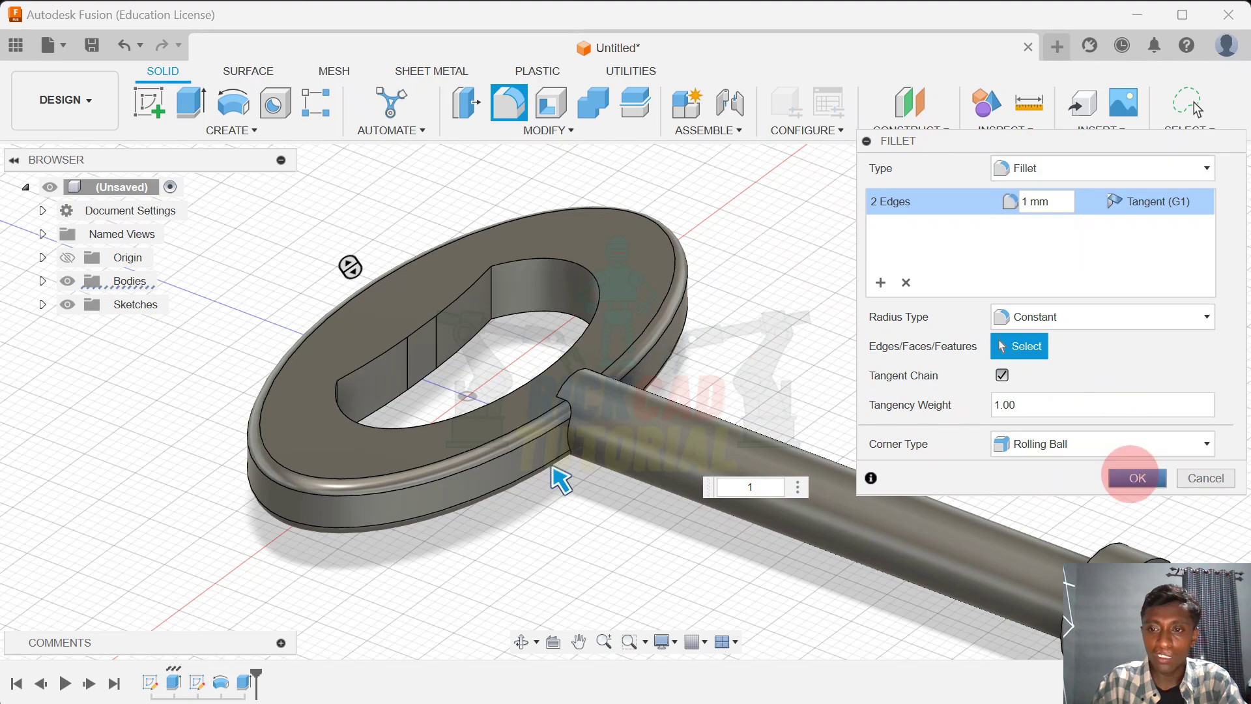
pyautogui.click(1131, 476)
# Start another Fillet on the four upper edges around the ring's inner opening
pyautogui.scroll(3, 720, 317)
pyautogui.moveTo(979, 342); pyautogui.dragTo(1069, 351, button='middle')
pyautogui.scroll(1, 866, 326)
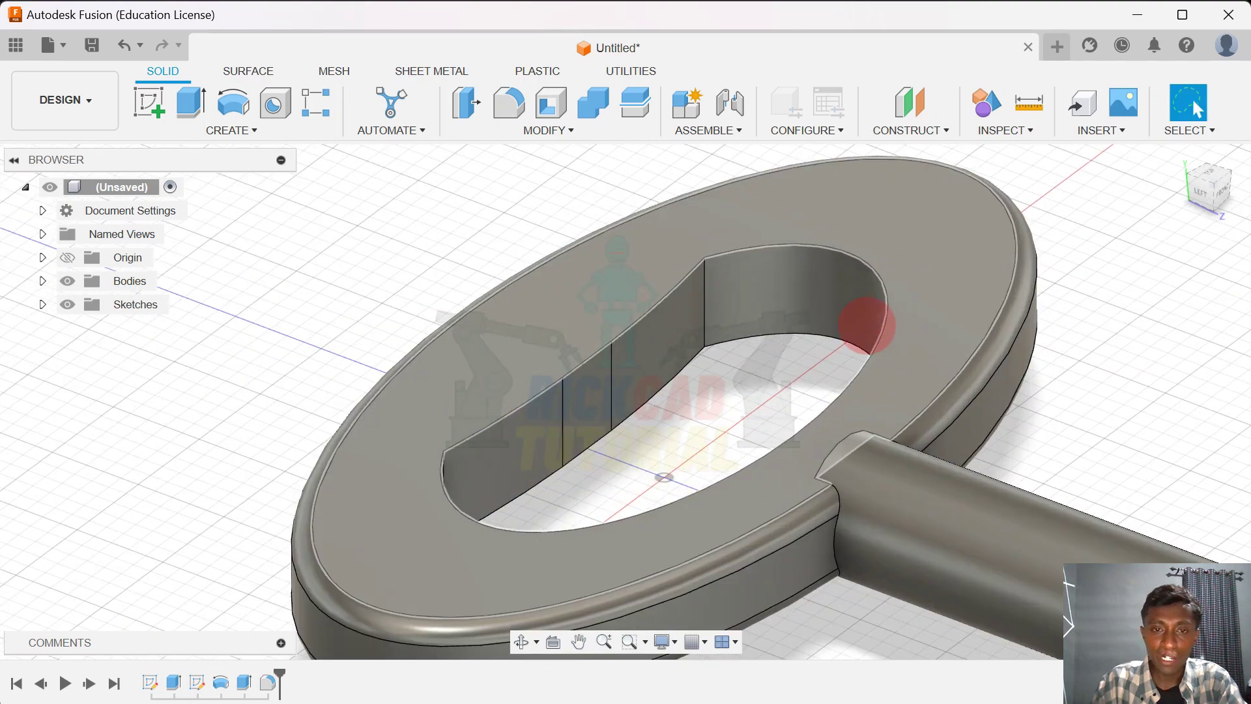
pyautogui.scroll(2, 680, 247)
pyautogui.press('f')
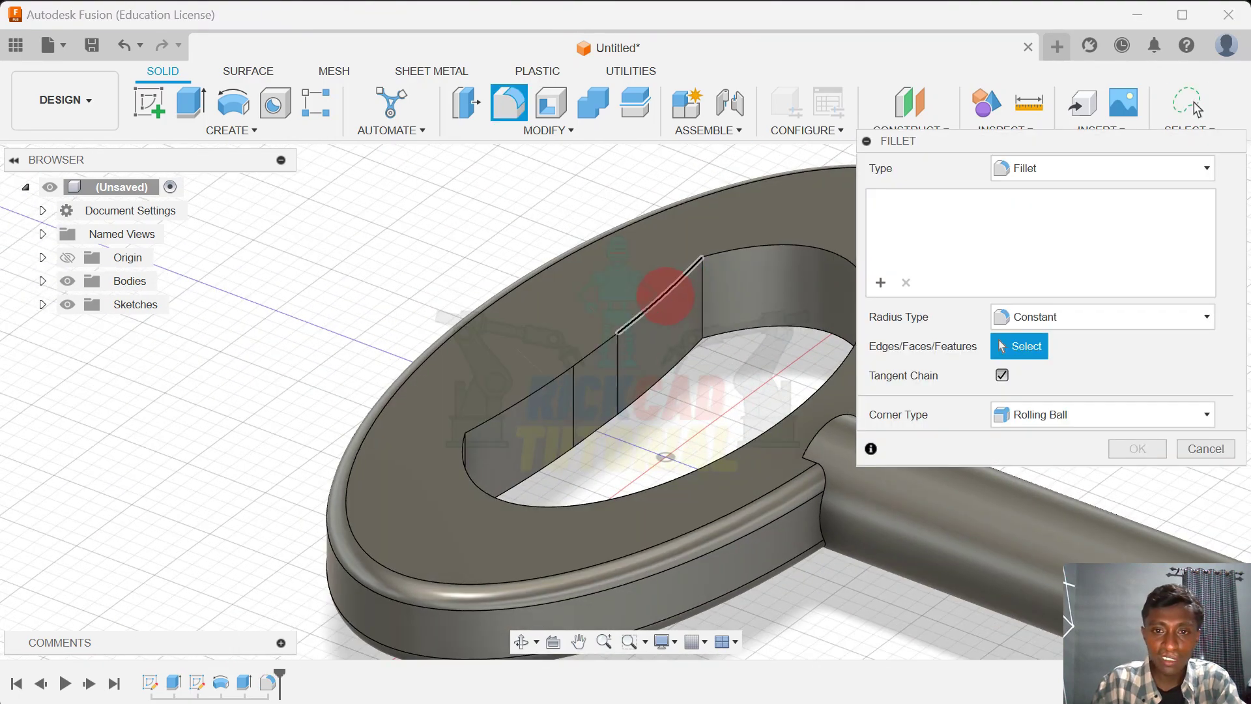
pyautogui.click(671, 287)
pyautogui.click(597, 352)
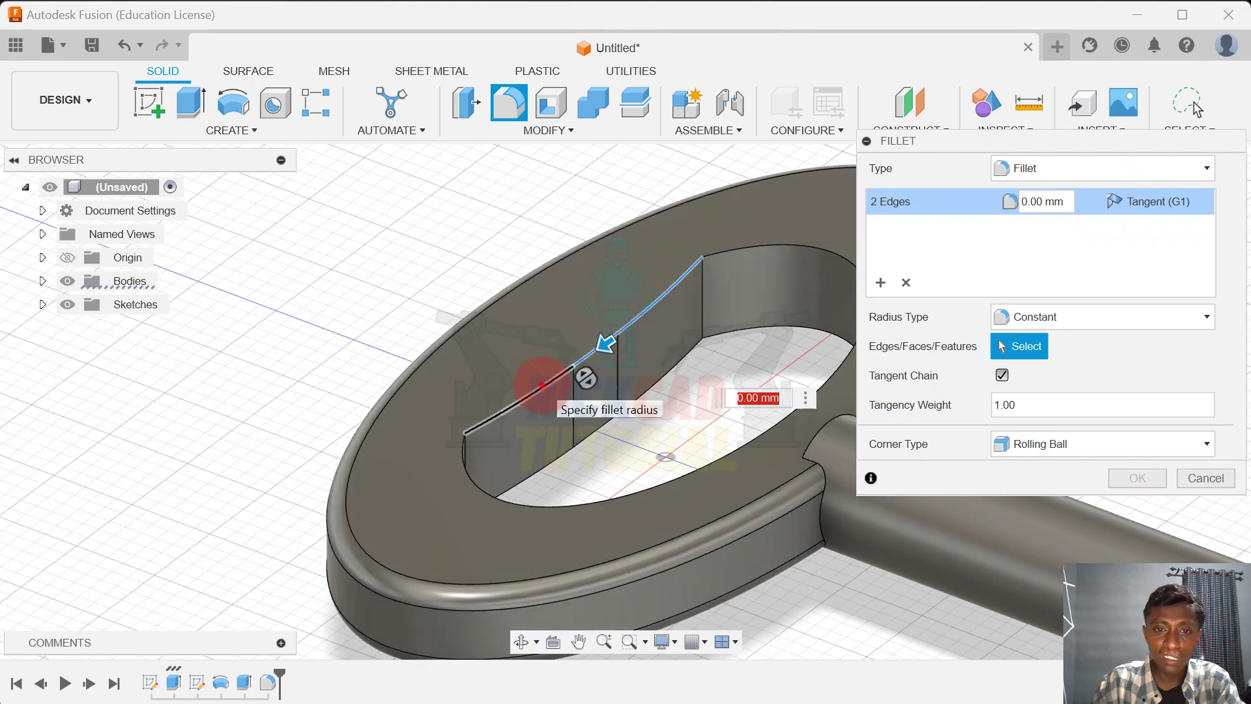
pyautogui.click(547, 383)
pyautogui.click(746, 246)
pyautogui.scroll(-1, 588, 331)
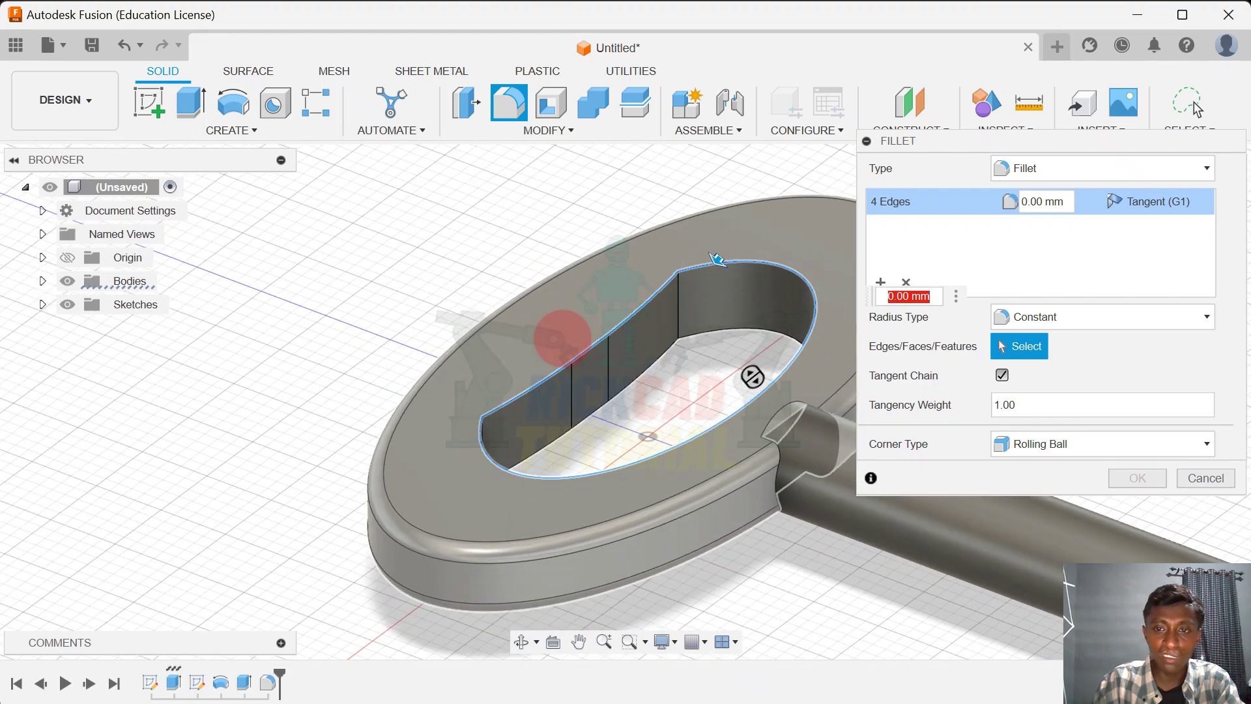
# Give the inner opening's upper edges a 1 mm fillet radius and complete the fillet
pyautogui.moveTo(592, 331); pyautogui.dragTo(391, 317, button='middle')
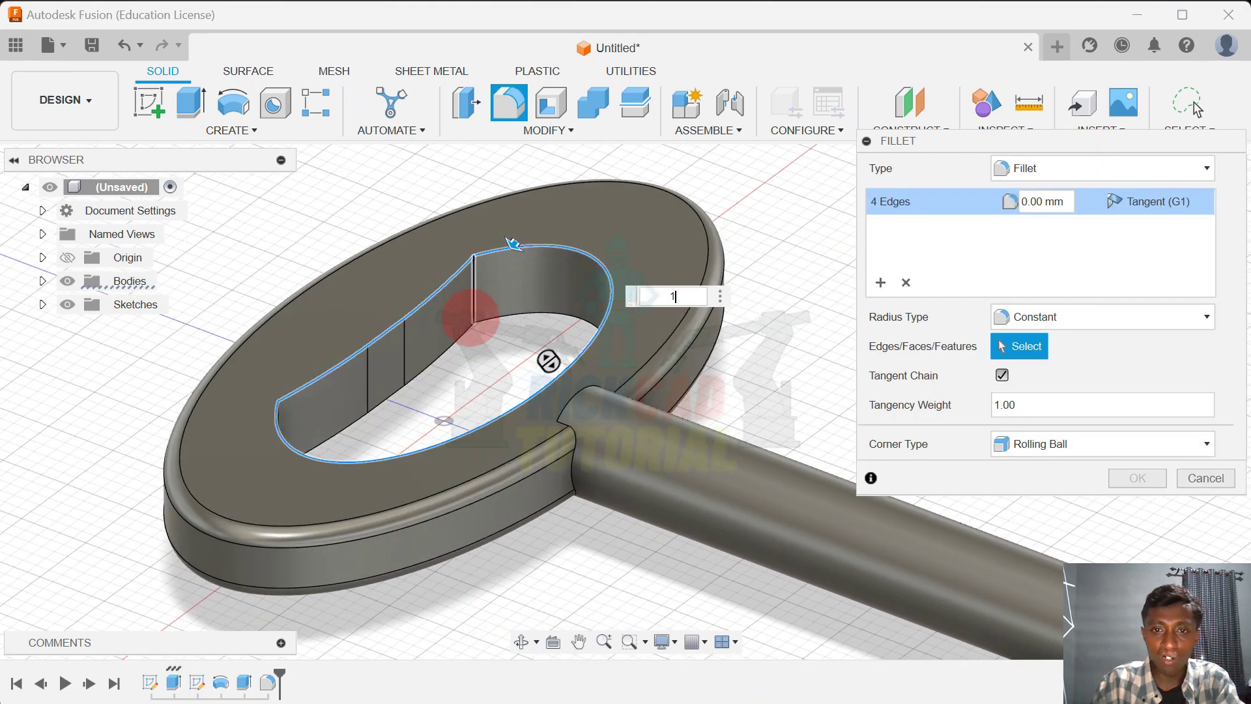
pyautogui.press('Return')
pyautogui.scroll(-1, 758, 385)
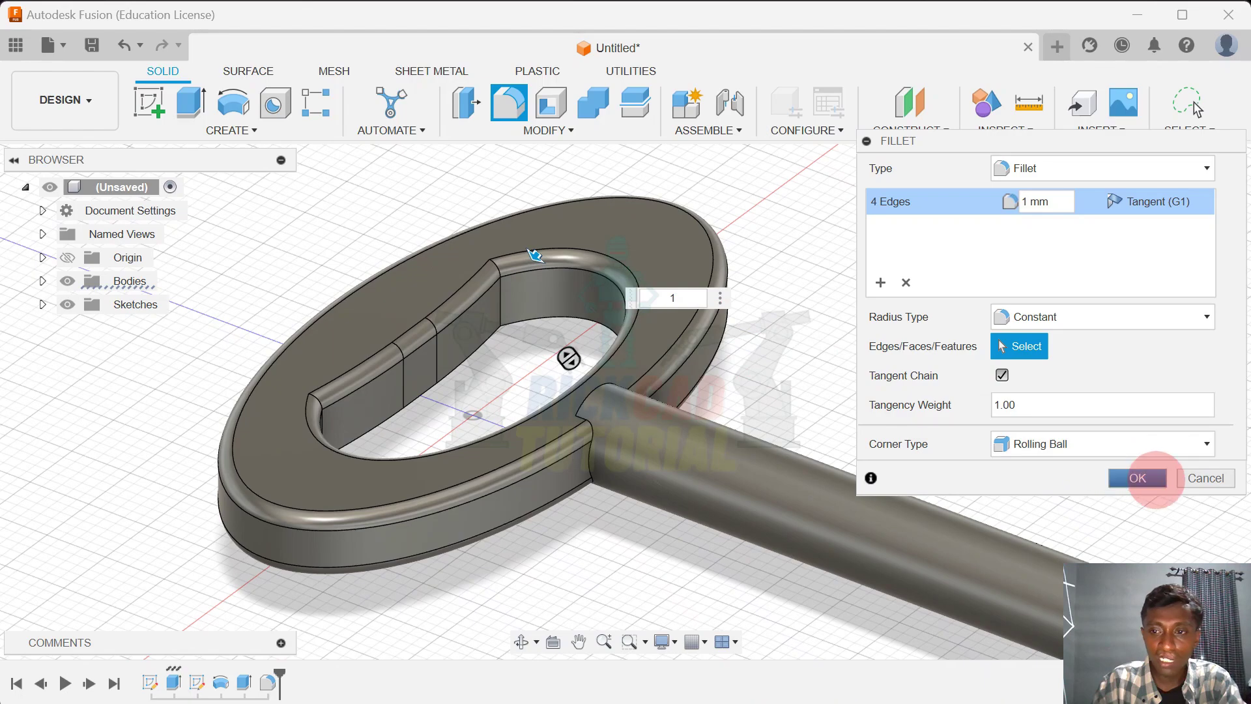
pyautogui.click(901, 411)
# Fillet the shaft's two end-face edges above and below the ring with a 2 mm radius
pyautogui.scroll(-3, 902, 411)
pyautogui.keyDown('shift'); pyautogui.moveTo(901, 410); pyautogui.dragTo(873, 433, button='middle'); pyautogui.keyUp('shift')
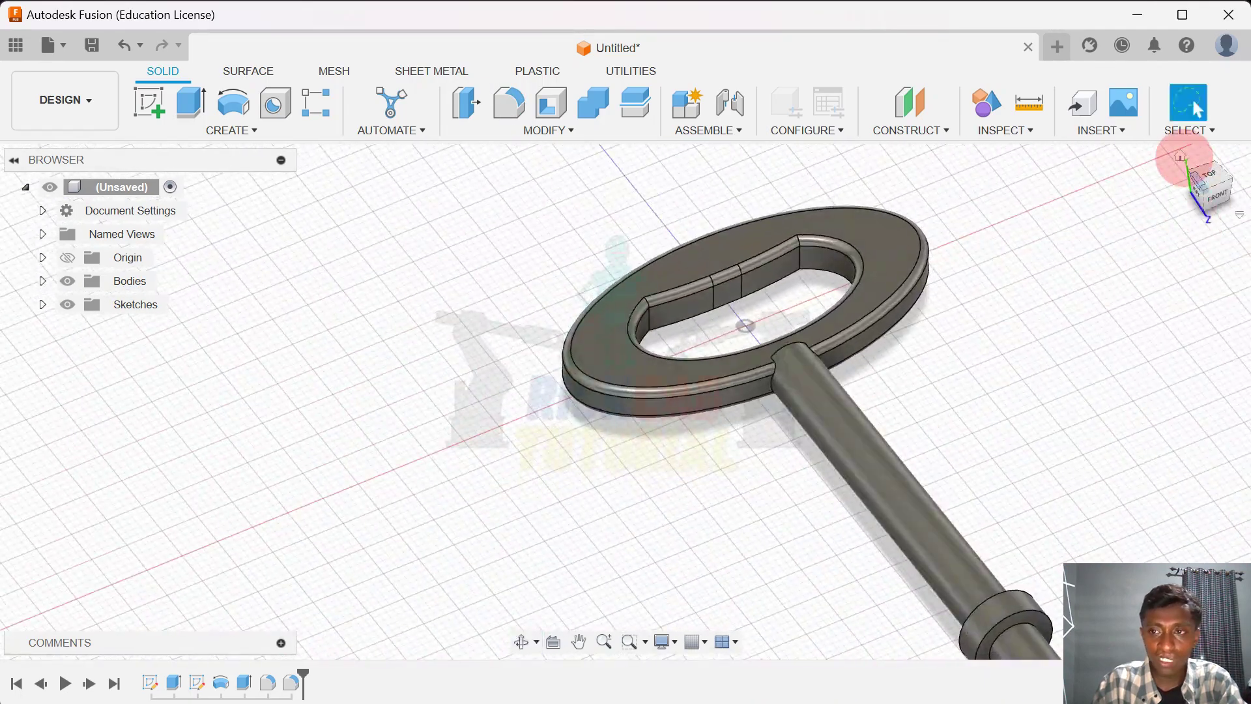
pyautogui.click(1194, 155)
pyautogui.scroll(4, 720, 345)
pyautogui.keyDown('shift'); pyautogui.moveTo(716, 329); pyautogui.dragTo(732, 420, button='middle'); pyautogui.keyUp('shift')
pyautogui.press('f')
pyautogui.click(743, 370)
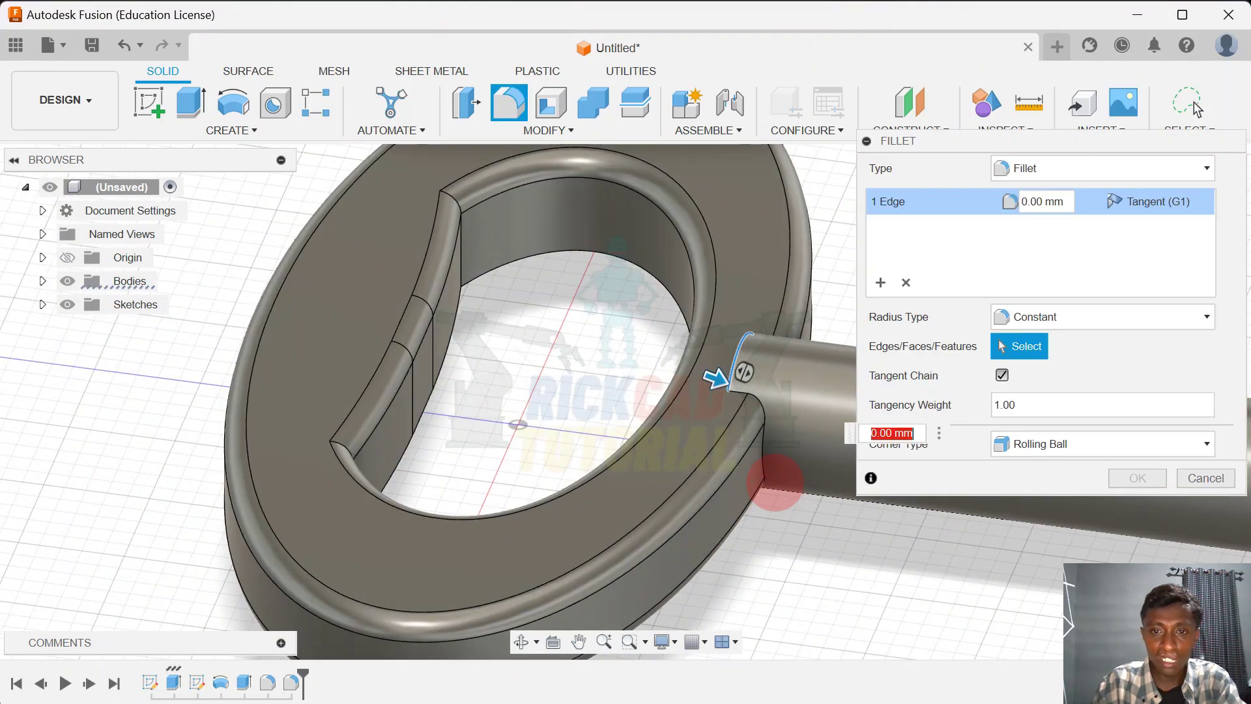
pyautogui.keyDown('shift'); pyautogui.moveTo(732, 366); pyautogui.dragTo(737, 400, button='middle'); pyautogui.keyUp('shift')
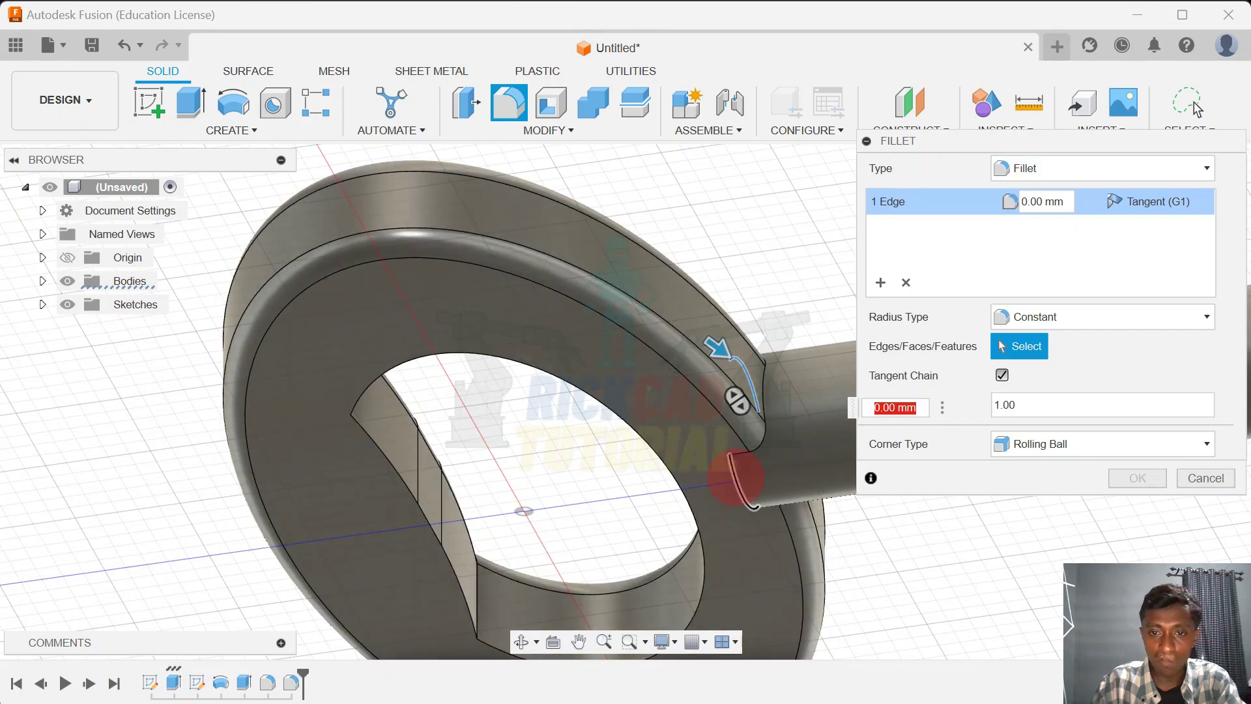
pyautogui.keyDown('shift'); pyautogui.moveTo(720, 484); pyautogui.dragTo(624, 407, button='middle'); pyautogui.keyUp('shift')
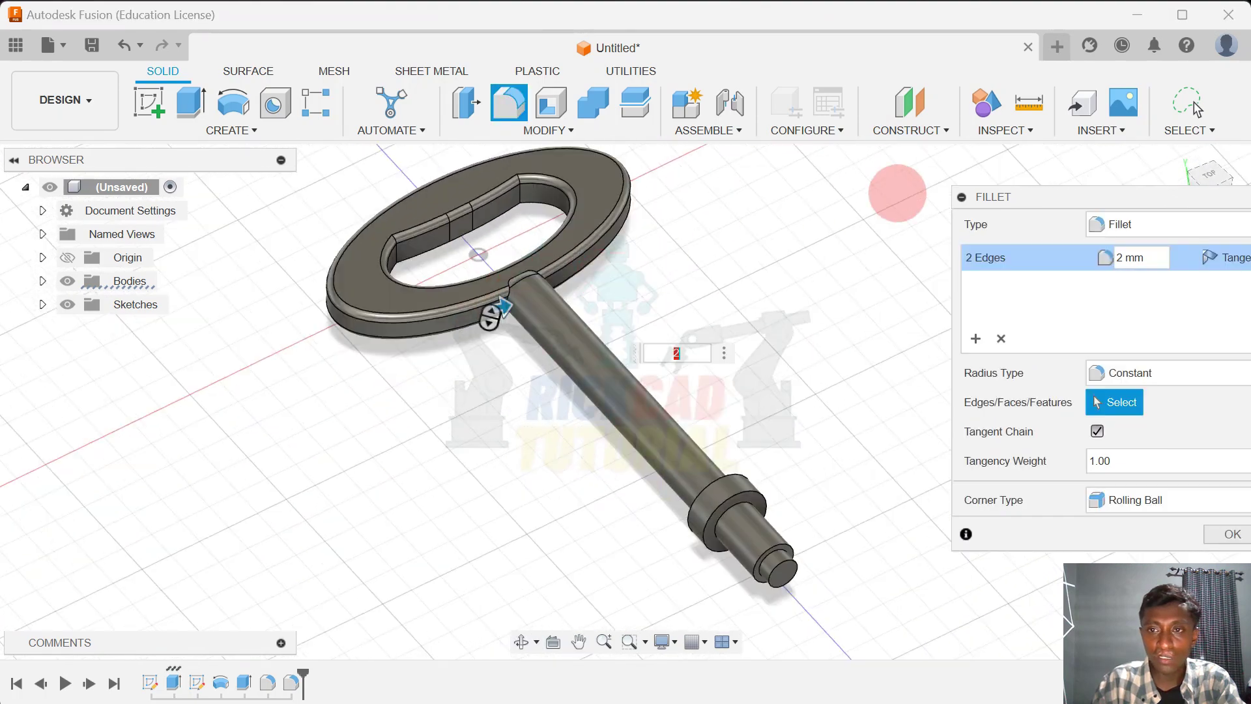
pyautogui.click(1180, 154)
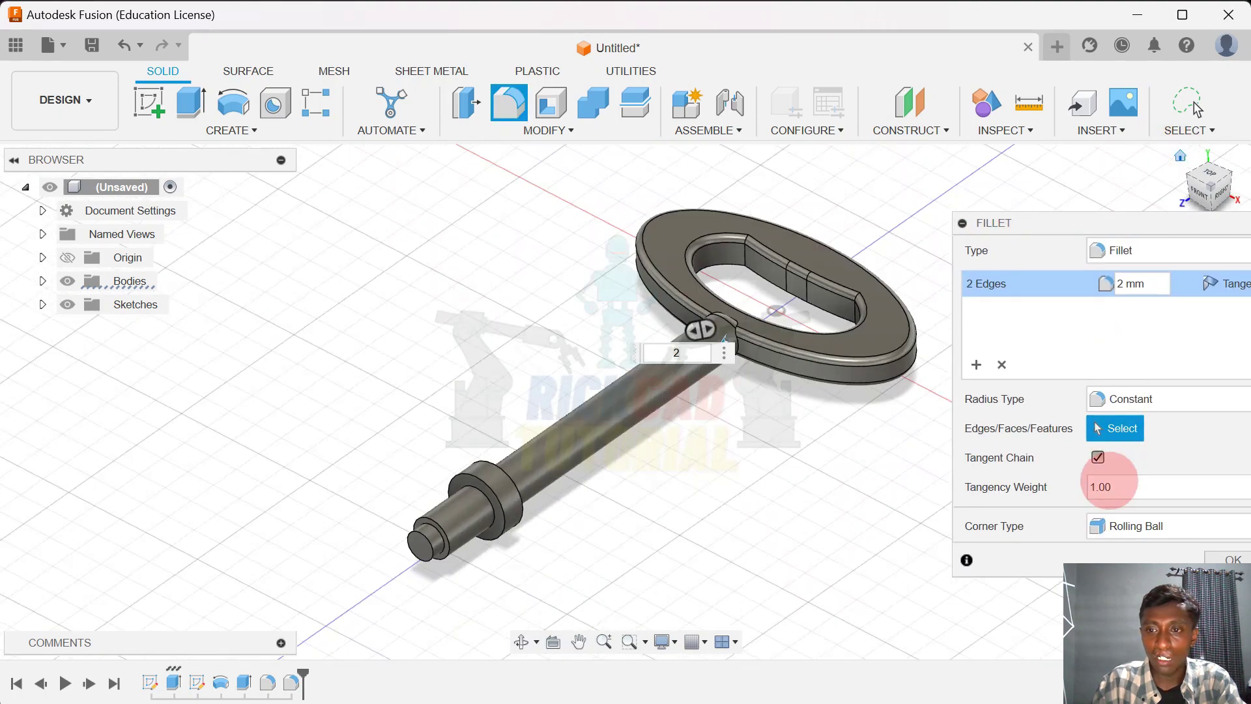
pyautogui.moveTo(1094, 223); pyautogui.dragTo(1084, 154)
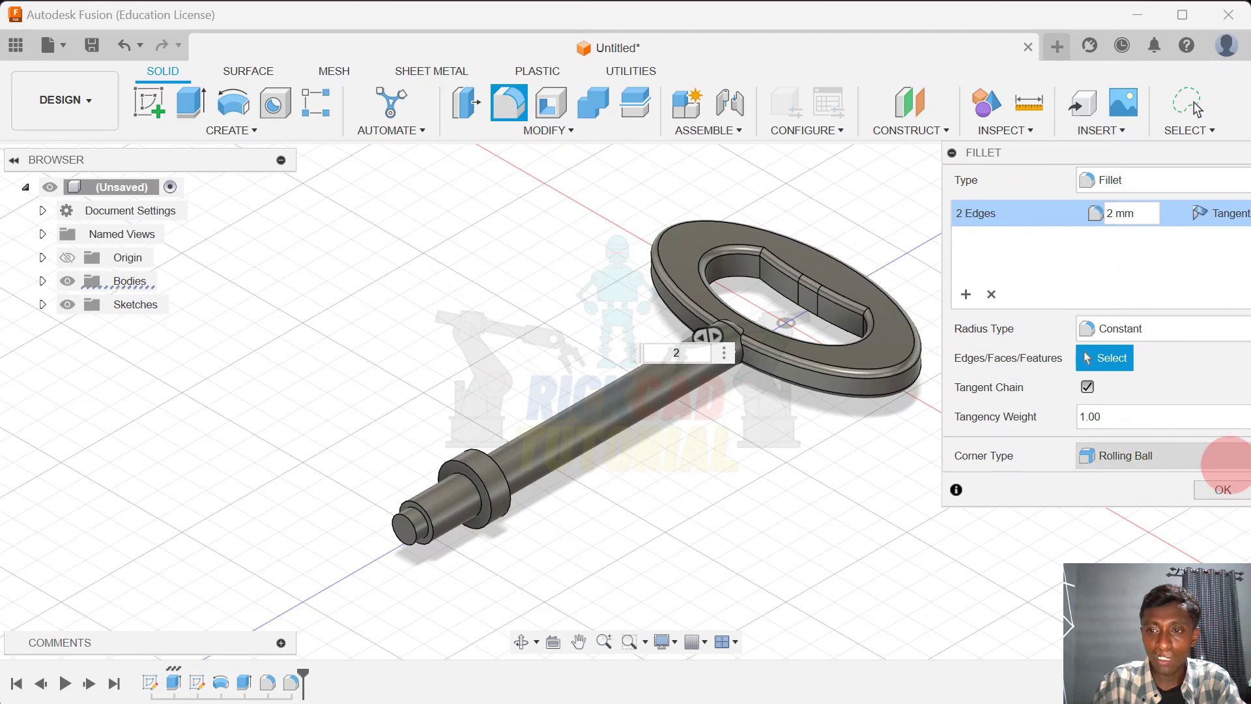
pyautogui.click(1223, 489)
# Fillet both outer circular edges of the shaft's collar with a 0.5 mm radius
pyautogui.scroll(-4, 782, 417)
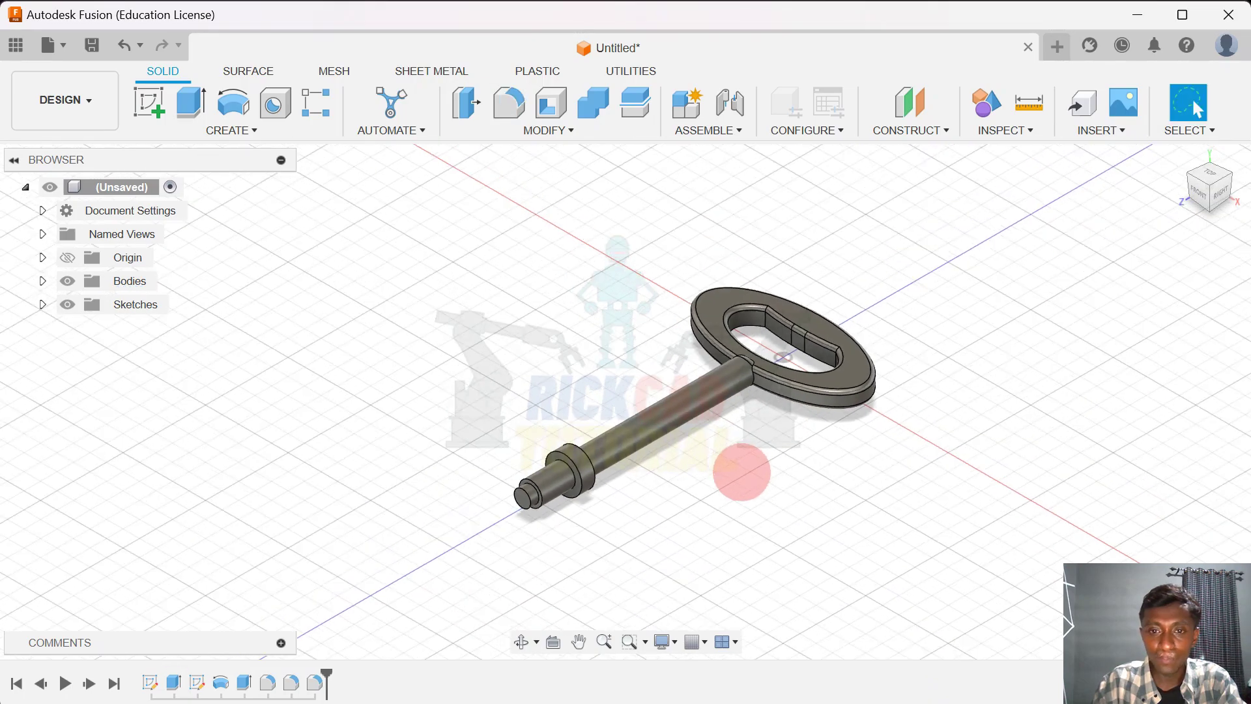
pyautogui.scroll(2, 741, 473)
pyautogui.keyDown('shift'); pyautogui.moveTo(742, 472); pyautogui.dragTo(873, 430, button='middle'); pyautogui.keyUp('shift')
pyautogui.scroll(5, 874, 430)
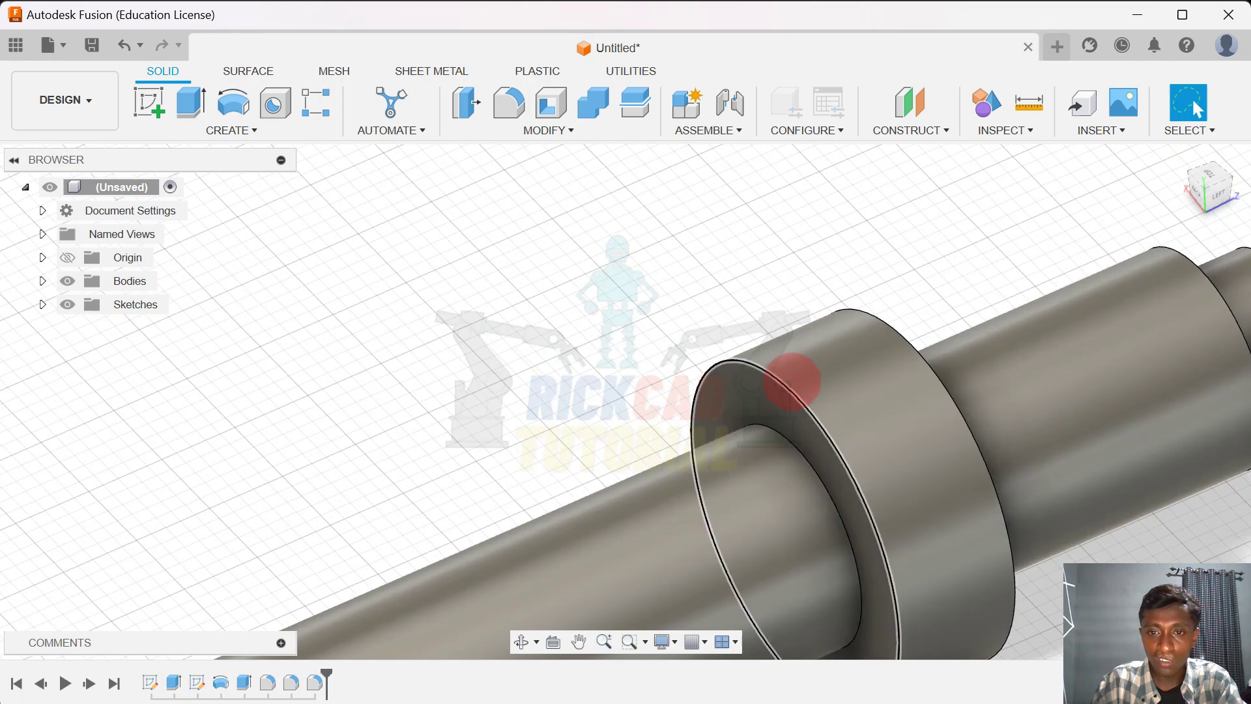
pyautogui.press('f')
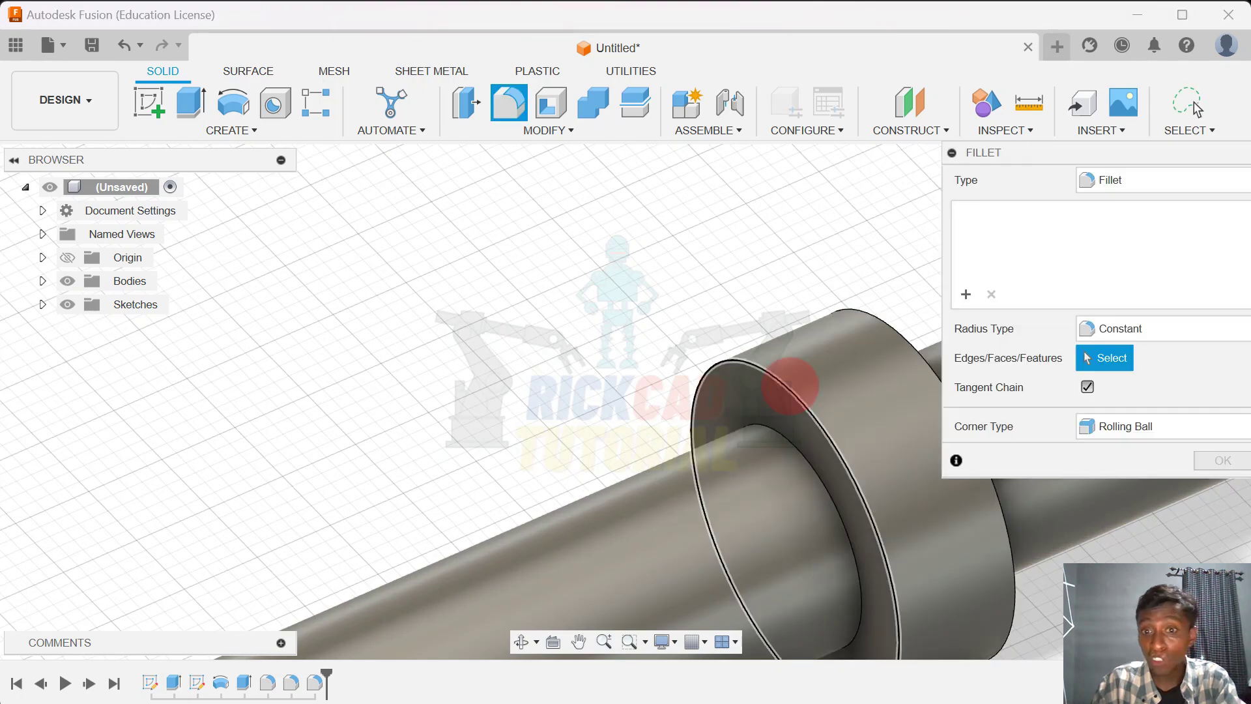
pyautogui.click(782, 384)
pyautogui.moveTo(779, 381); pyautogui.dragTo(521, 364, button='middle')
pyautogui.click(660, 312)
pyautogui.scroll(-2, 661, 296)
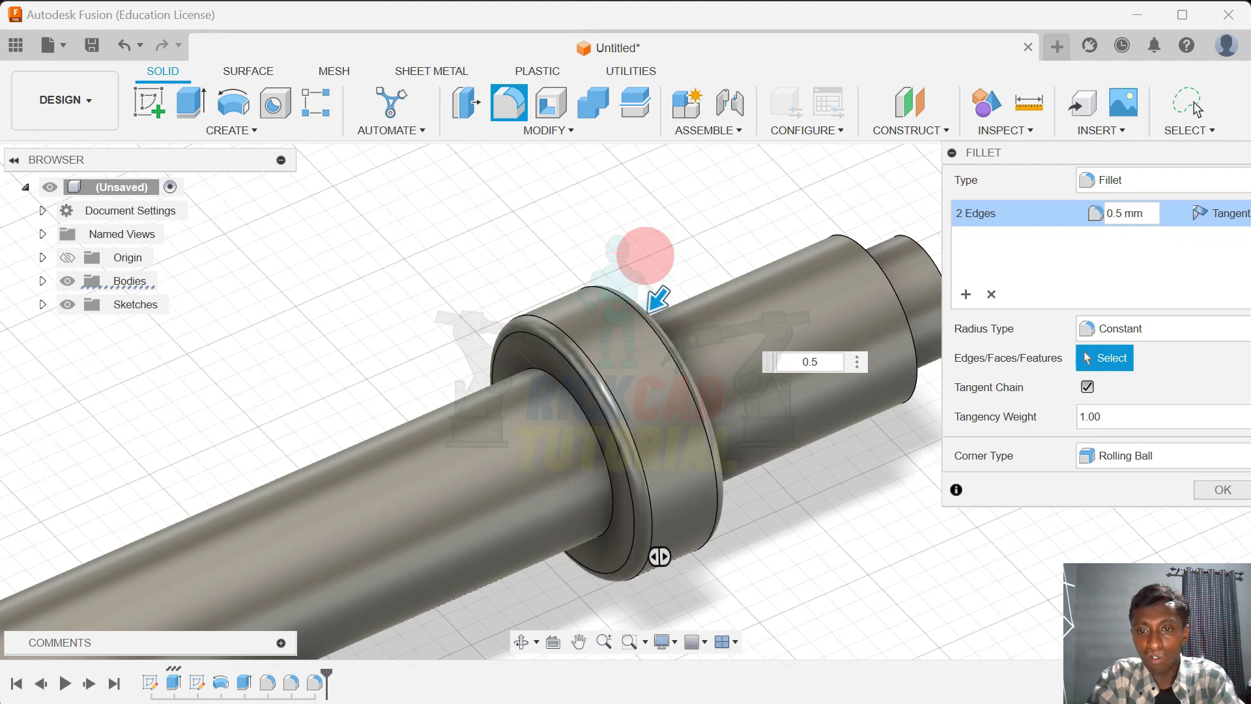
pyautogui.press('Return')
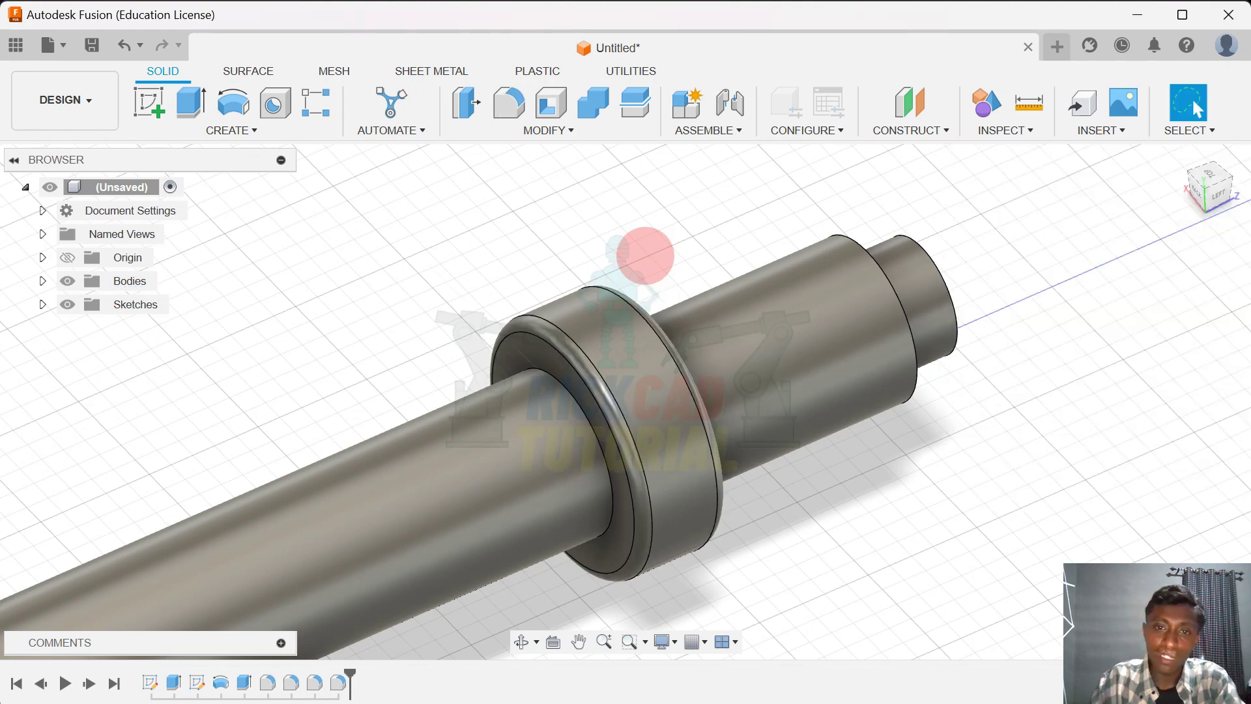
# Fillet the circular end edges of the shaft section beyond the collar and of the smaller tip with a 0.5 mm radius
pyautogui.moveTo(731, 250); pyautogui.dragTo(523, 282, button='middle')
pyautogui.scroll(4, 566, 252)
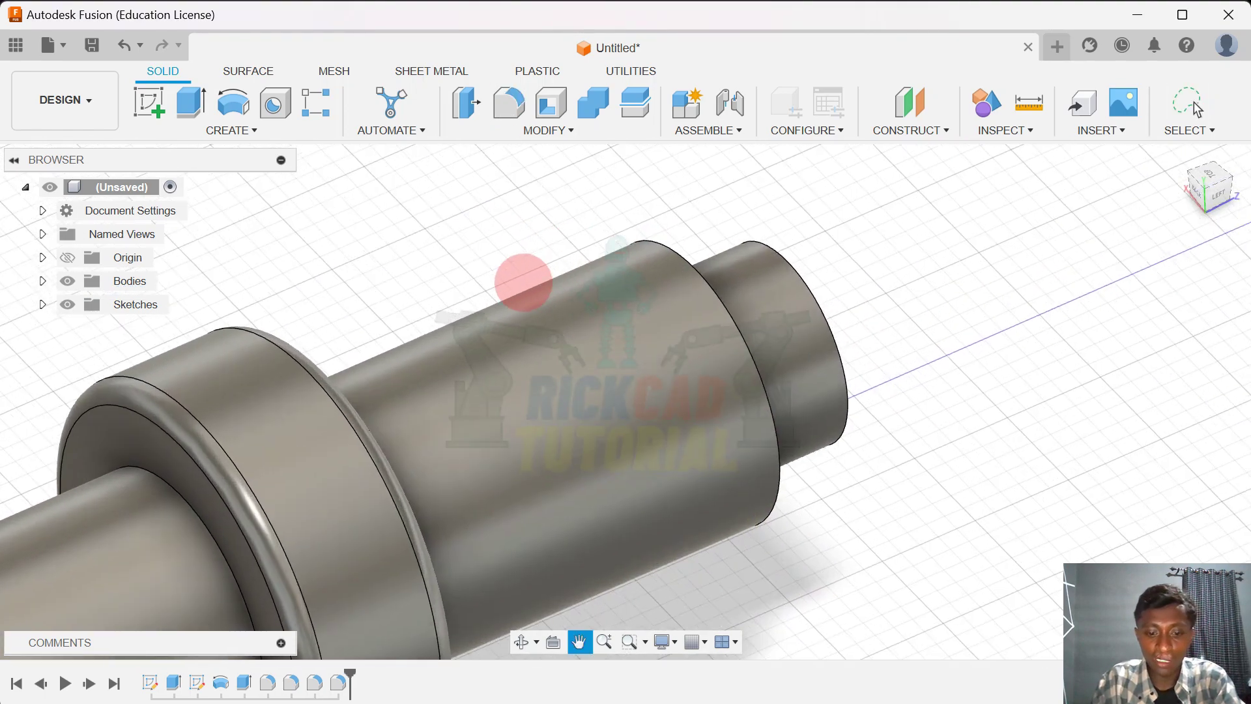
pyautogui.scroll(-2, 523, 282)
pyautogui.press('f')
pyautogui.click(632, 284)
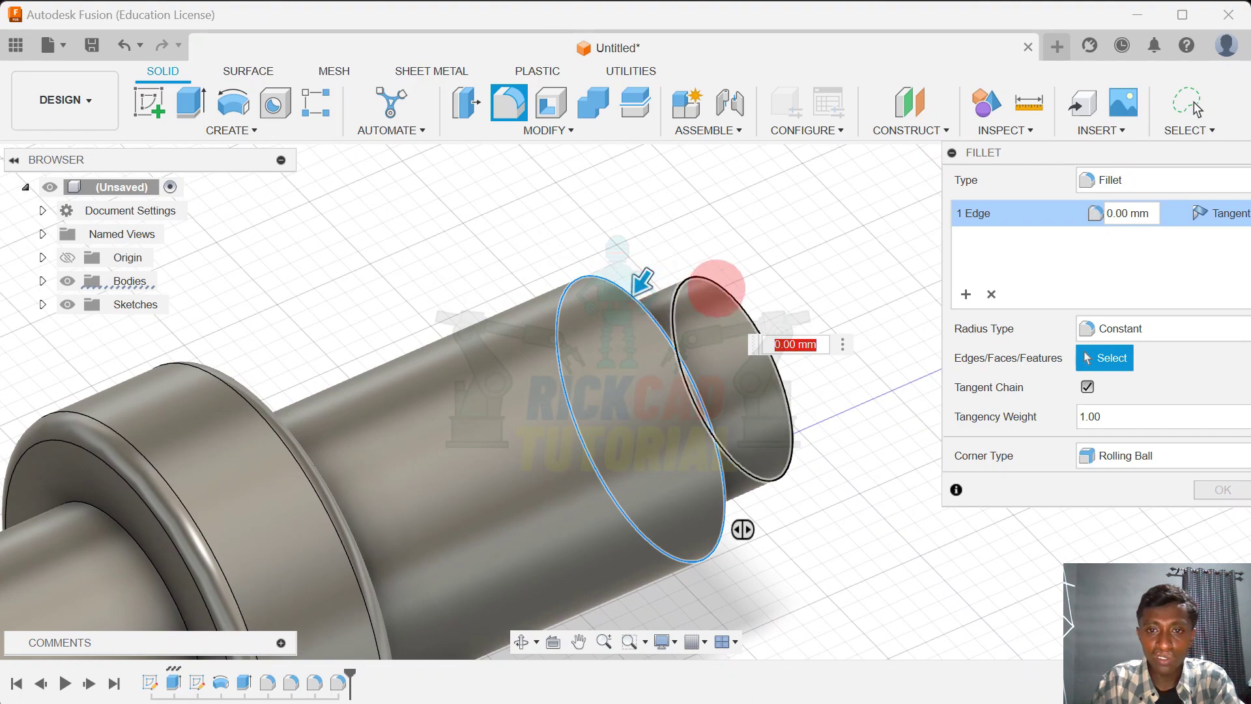
pyautogui.write('0')
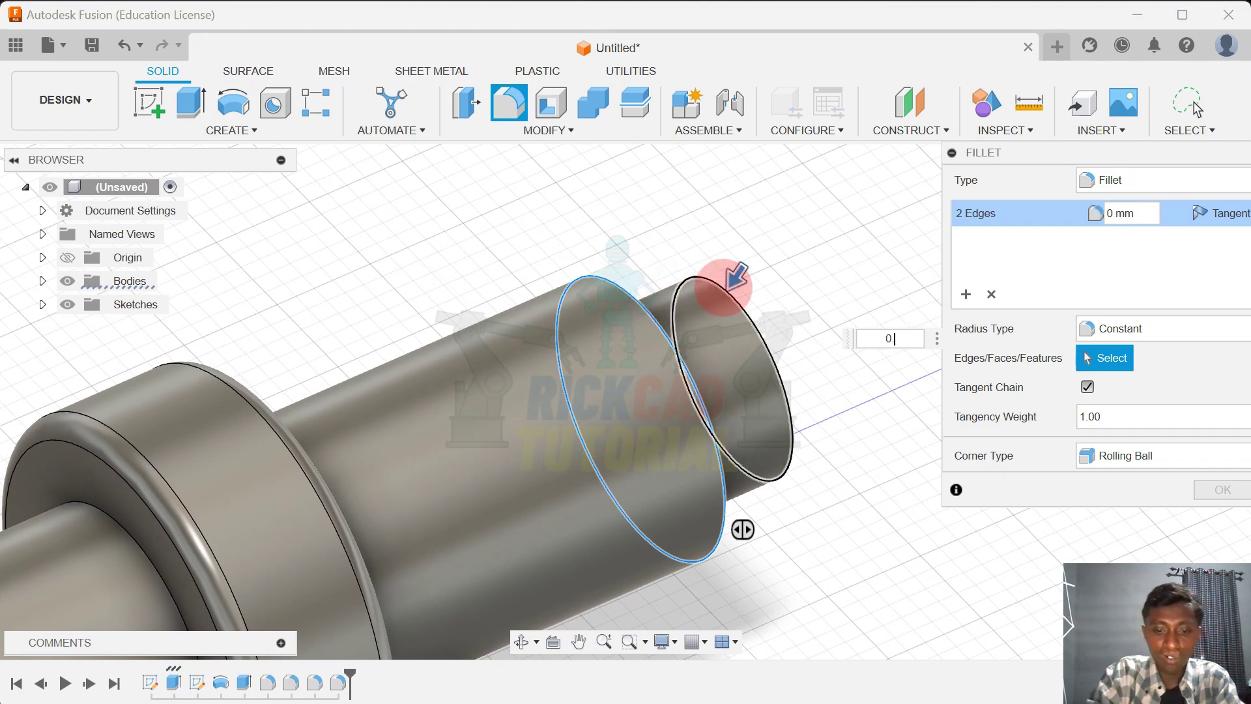
pyautogui.write('.5')
pyautogui.press('Return')
# Create a construction plane tangent to the cylindrical shaft section between the collar and the tip, at a 0 degree angle
pyautogui.scroll(-3, 726, 289)
pyautogui.moveTo(784, 315)
pyautogui.keyDown('shift'); pyautogui.mouseDown(button='middle')
pyautogui.moveTo(628, 271)
pyautogui.moveTo(617, 280)
pyautogui.moveTo(733, 261)
pyautogui.moveTo(735, 299)
pyautogui.moveTo(806, 373)
pyautogui.mouseUp(button='middle'); pyautogui.keyUp('shift')
pyautogui.scroll(-4, 703, 256)
pyautogui.click(1181, 156)
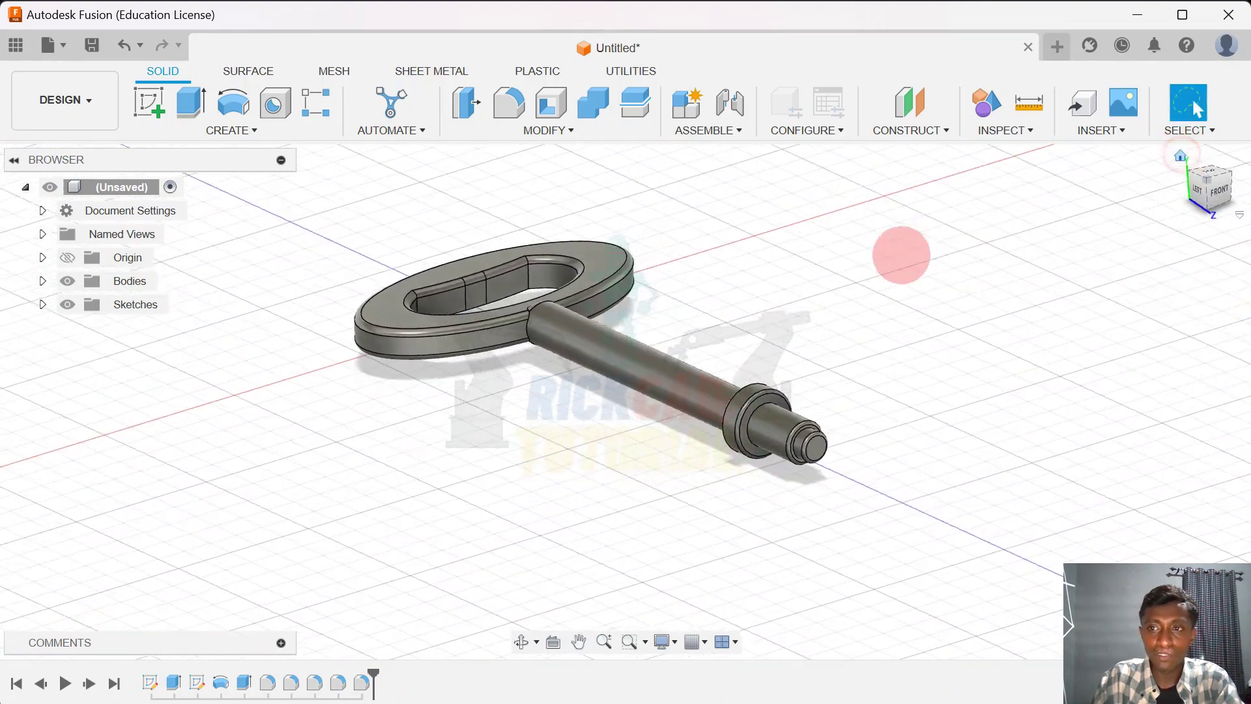
pyautogui.moveTo(901, 254)
pyautogui.keyDown('shift'); pyautogui.mouseDown(button='middle')
pyautogui.moveTo(659, 265)
pyautogui.moveTo(607, 286)
pyautogui.moveTo(592, 251)
pyautogui.moveTo(796, 287)
pyautogui.moveTo(689, 341)
pyautogui.moveTo(550, 281)
pyautogui.moveTo(553, 243)
pyautogui.moveTo(792, 263)
pyautogui.moveTo(947, 301)
pyautogui.moveTo(998, 286)
pyautogui.mouseUp(button='middle'); pyautogui.keyUp('shift')
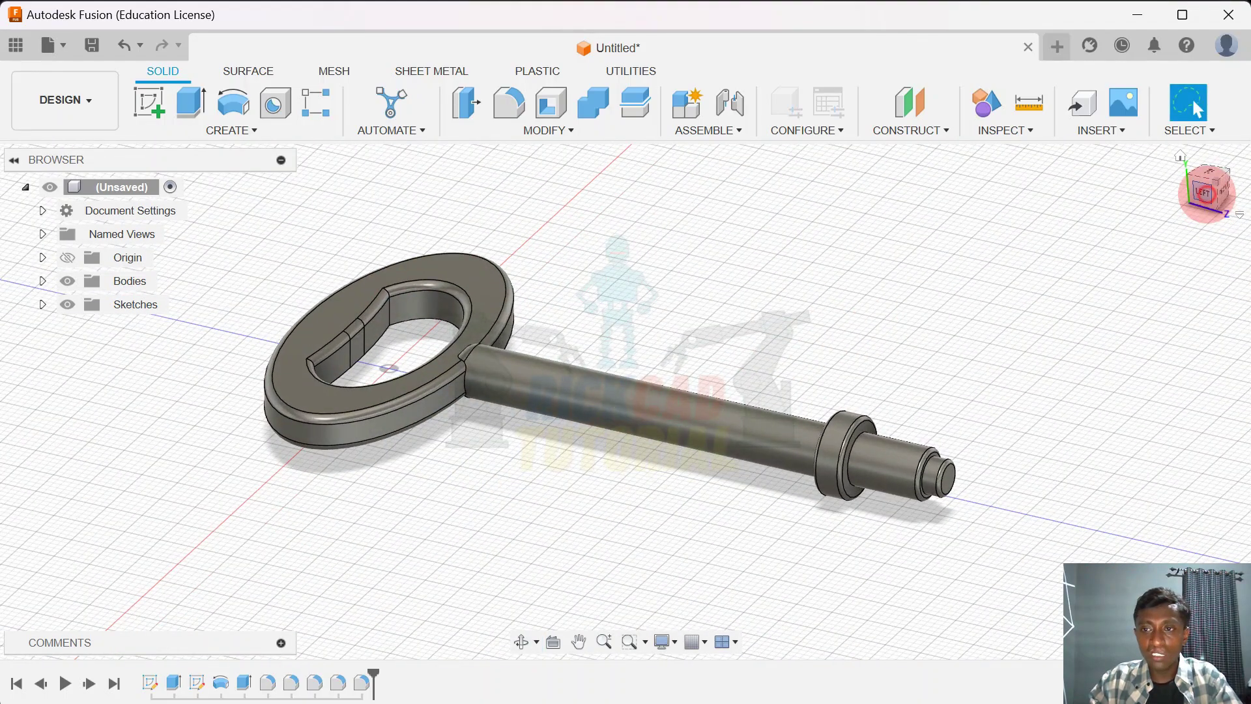
pyautogui.click(1206, 194)
pyautogui.scroll(2, 965, 293)
pyautogui.moveTo(968, 323); pyautogui.dragTo(759, 268, button='middle')
pyautogui.scroll(4, 761, 273)
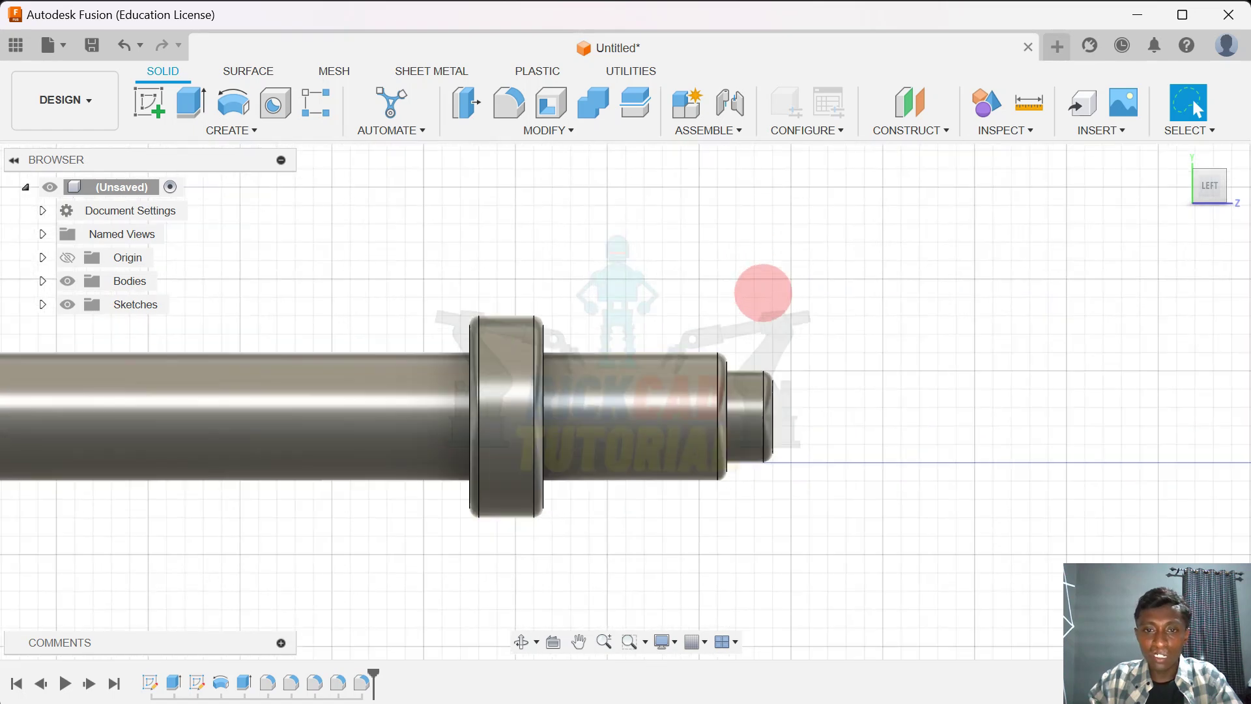
pyautogui.scroll(-1, 723, 280)
pyautogui.click(912, 130)
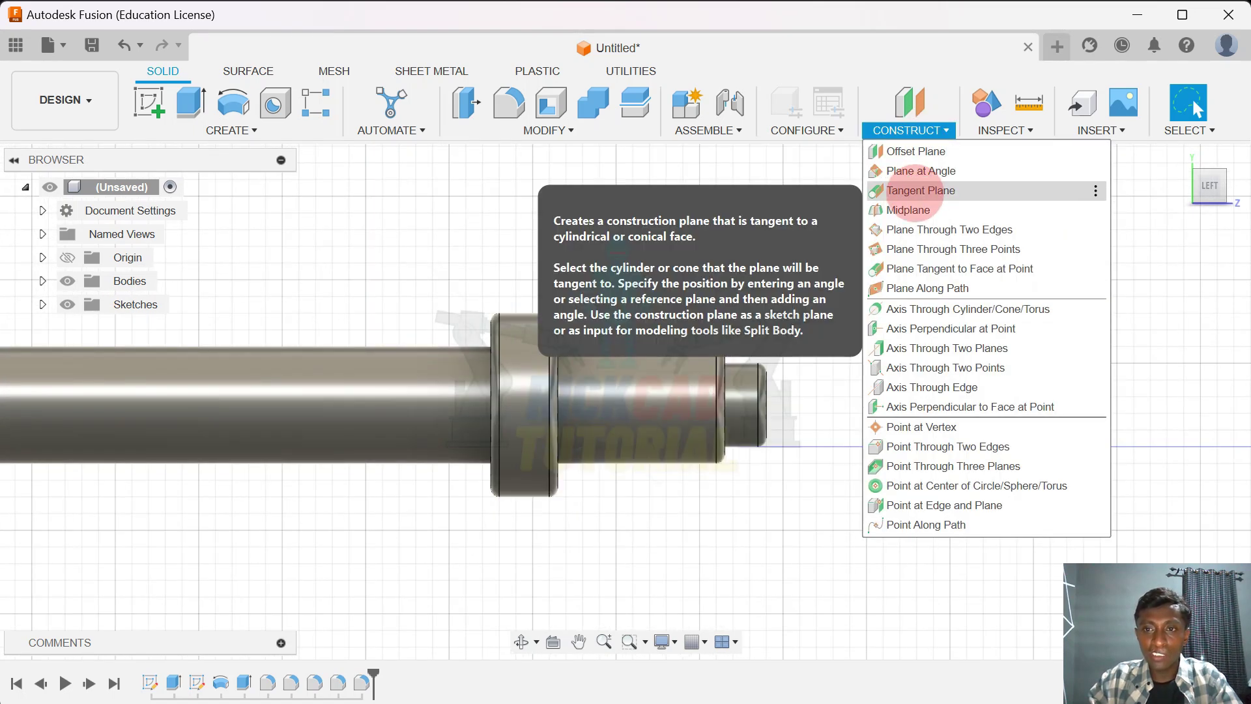
pyautogui.click(921, 191)
pyautogui.moveTo(648, 366)
pyautogui.keyDown('shift'); pyautogui.mouseDown(button='middle')
pyautogui.moveTo(610, 398)
pyautogui.moveTo(643, 370)
pyautogui.mouseUp(button='middle'); pyautogui.keyUp('shift')
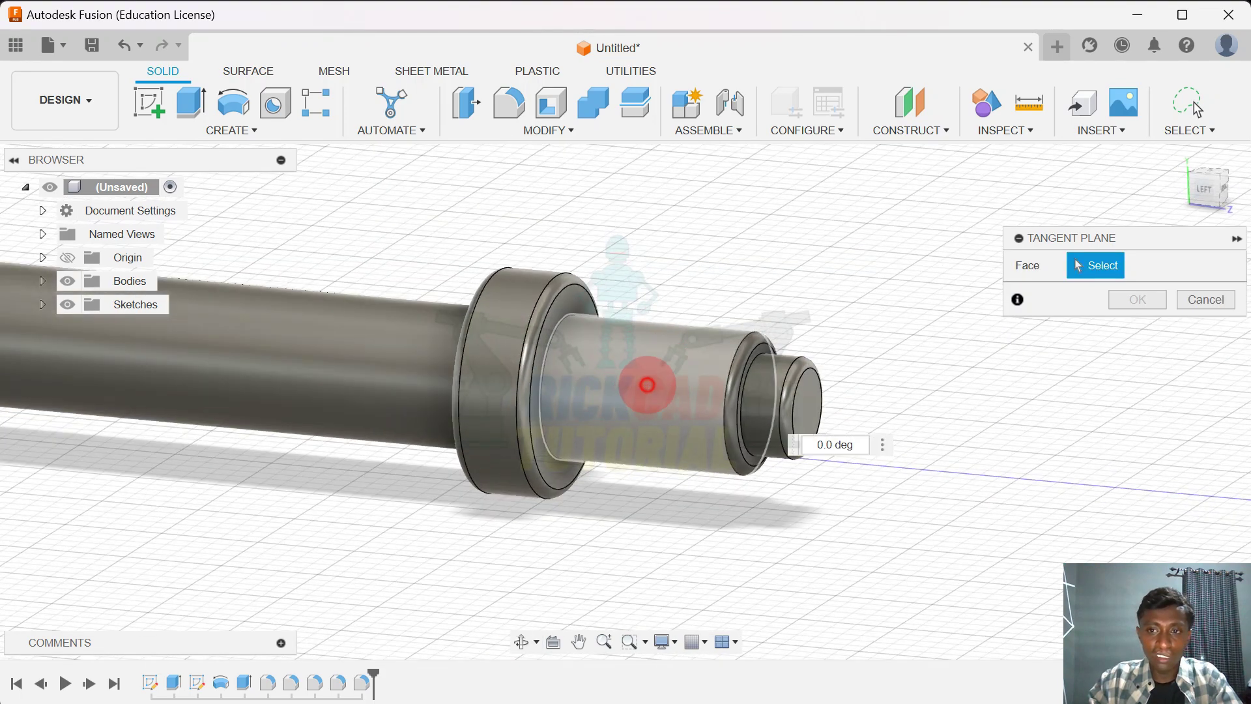
pyautogui.click(648, 385)
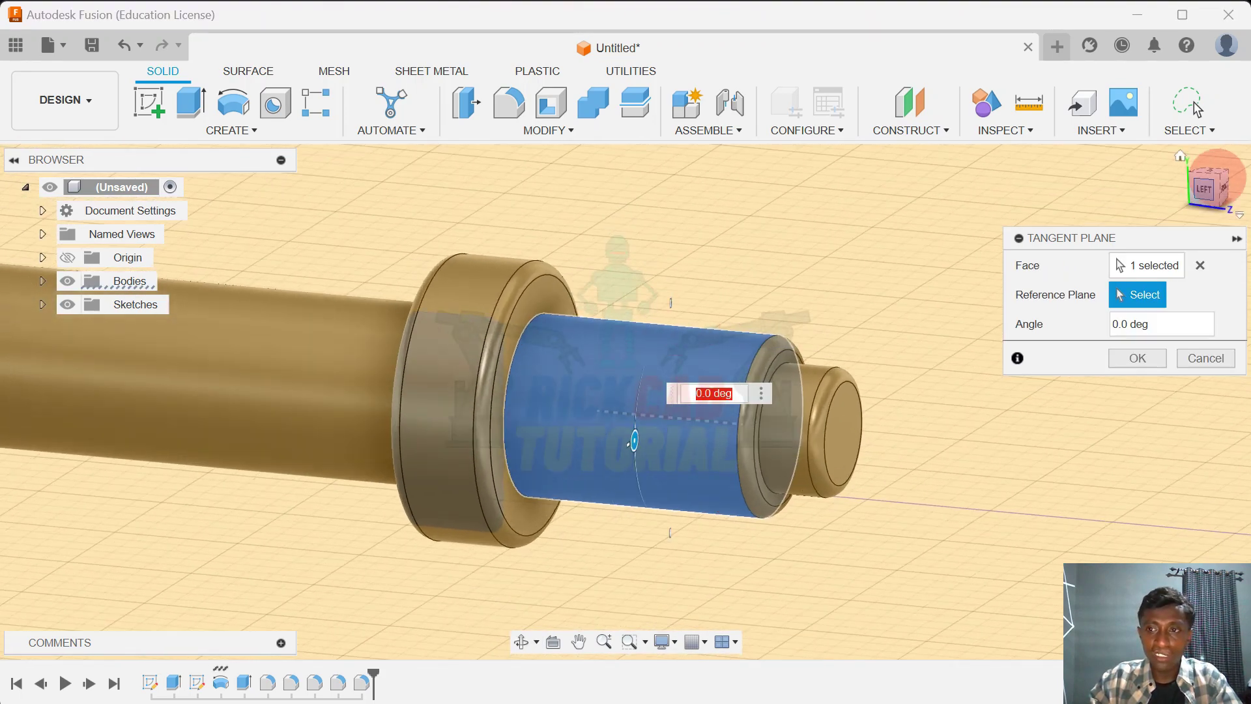
pyautogui.click(1204, 190)
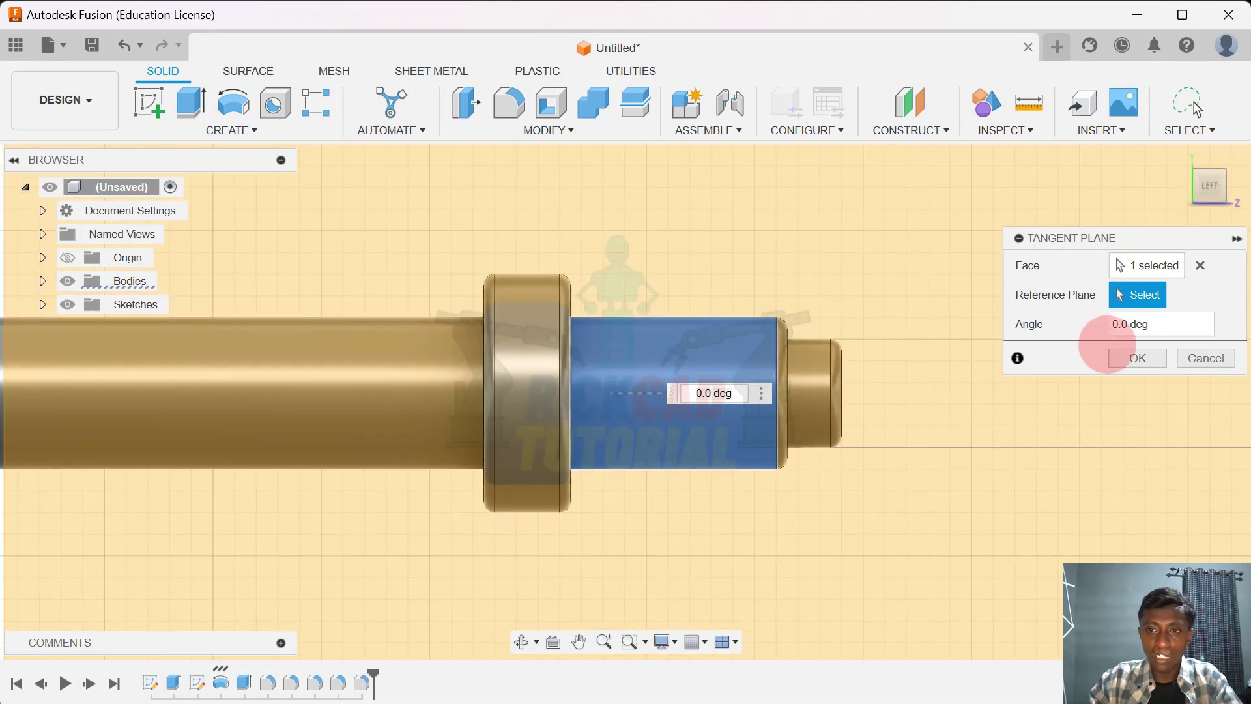
pyautogui.click(1132, 355)
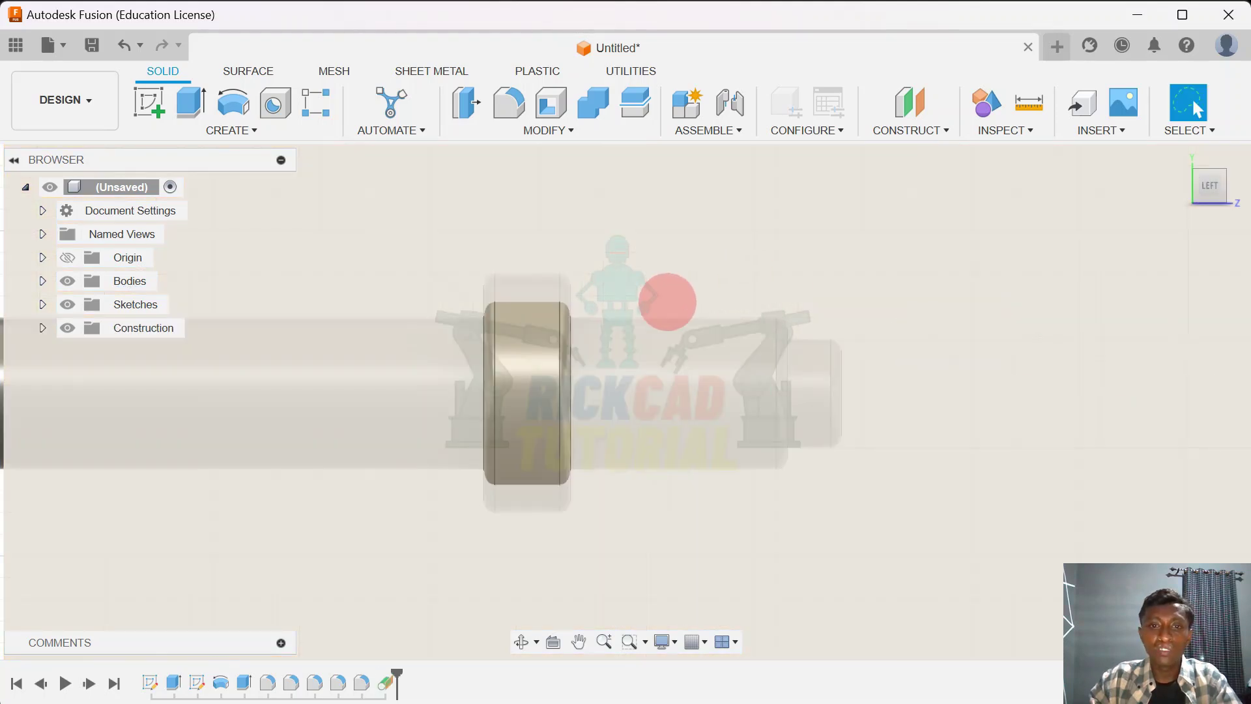
# In a new side-view sketch, draw a 3.5 mm vertical line down from the upper end of the shaft section's fillet edge, placing its dimension beside the tip
pyautogui.scroll(-5, 667, 307)
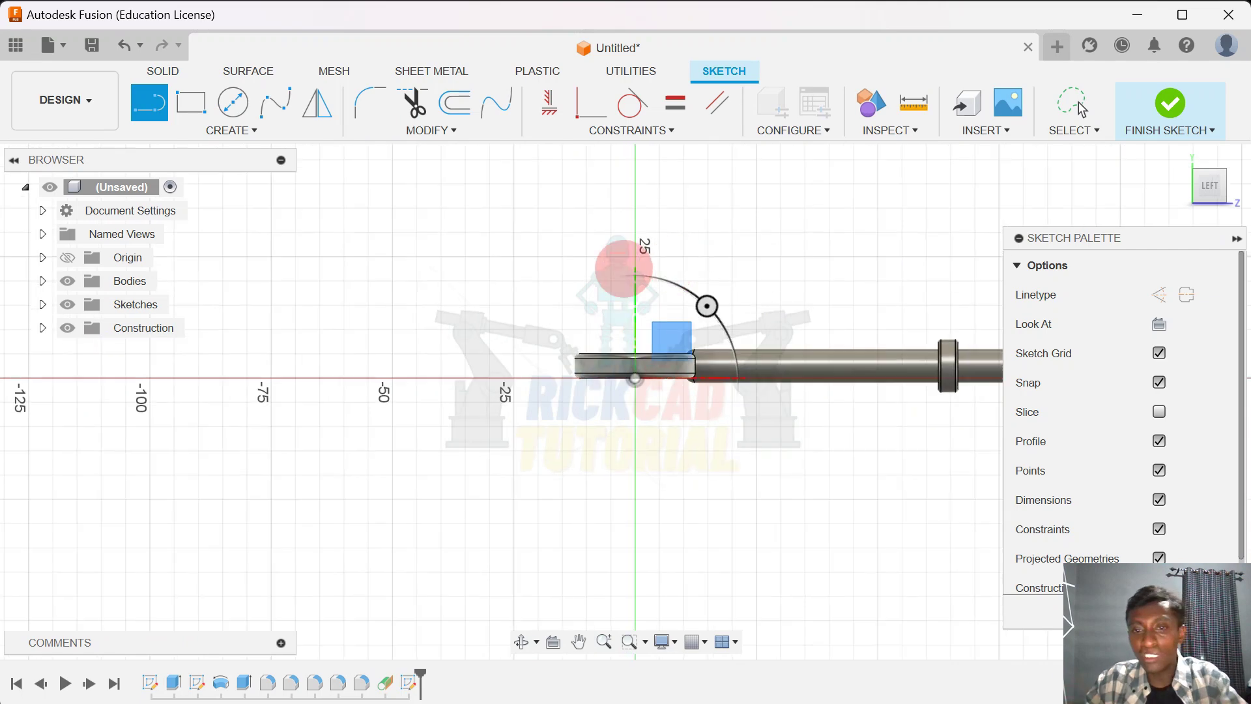
pyautogui.scroll(8, 677, 352)
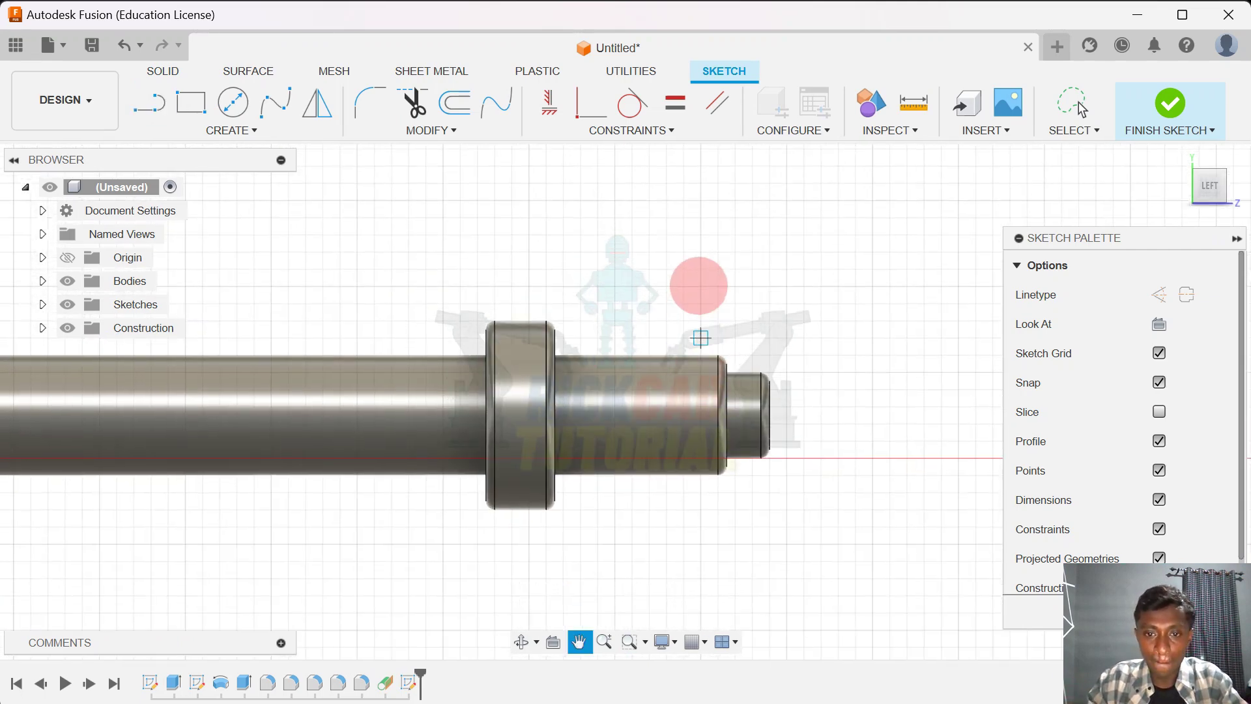
pyautogui.scroll(4, 730, 274)
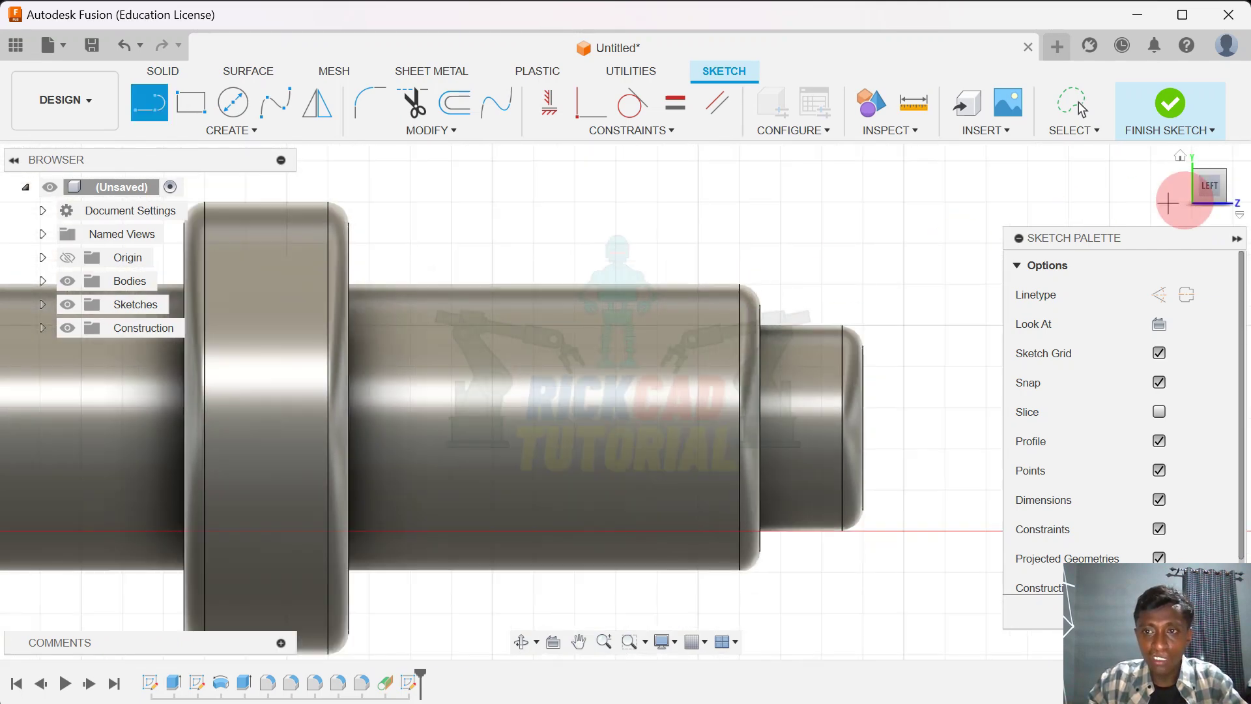
pyautogui.scroll(2, 800, 289)
pyautogui.scroll(4, 805, 260)
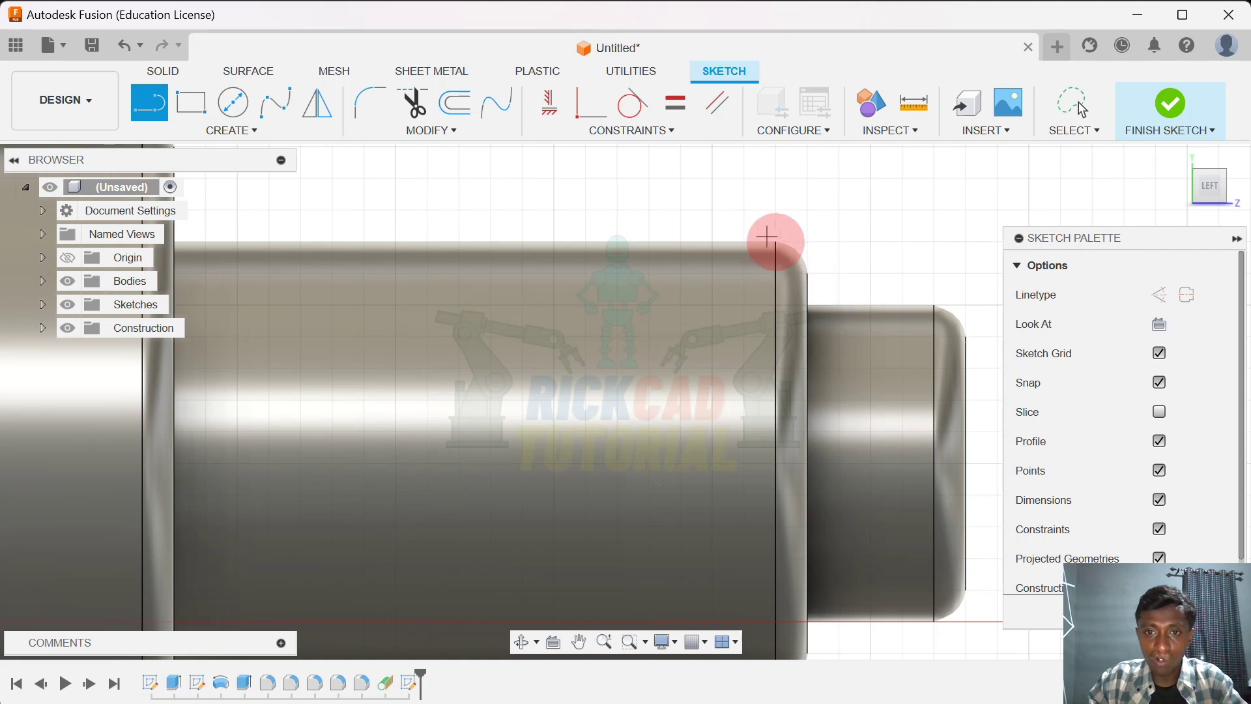
pyautogui.click(775, 241)
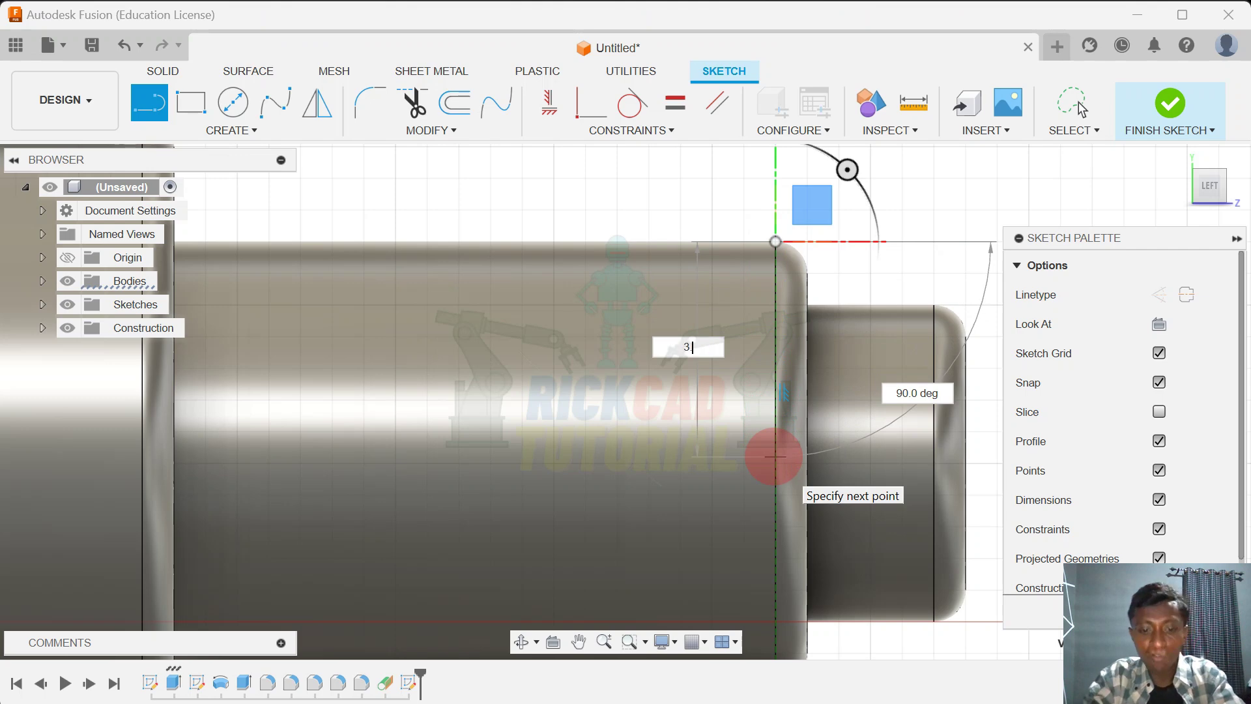
pyautogui.press('Tab')
pyautogui.press('Return')
pyautogui.click(1075, 100)
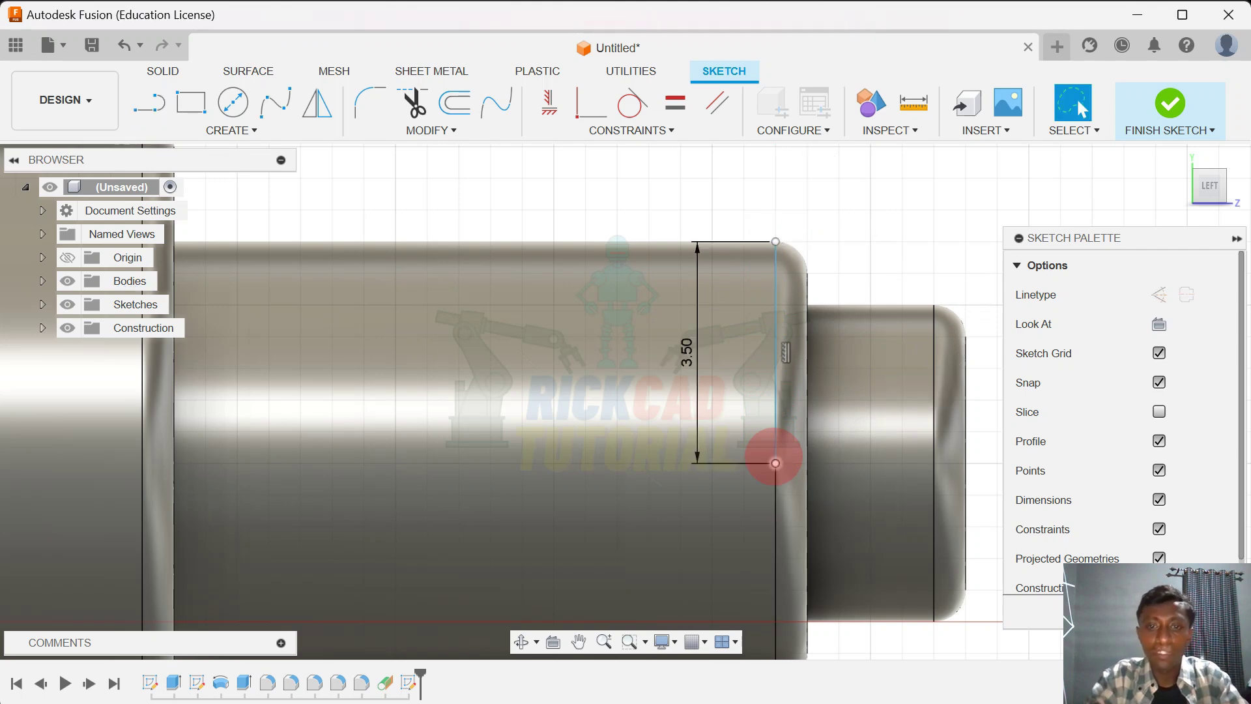
pyautogui.moveTo(691, 353); pyautogui.dragTo(857, 361)
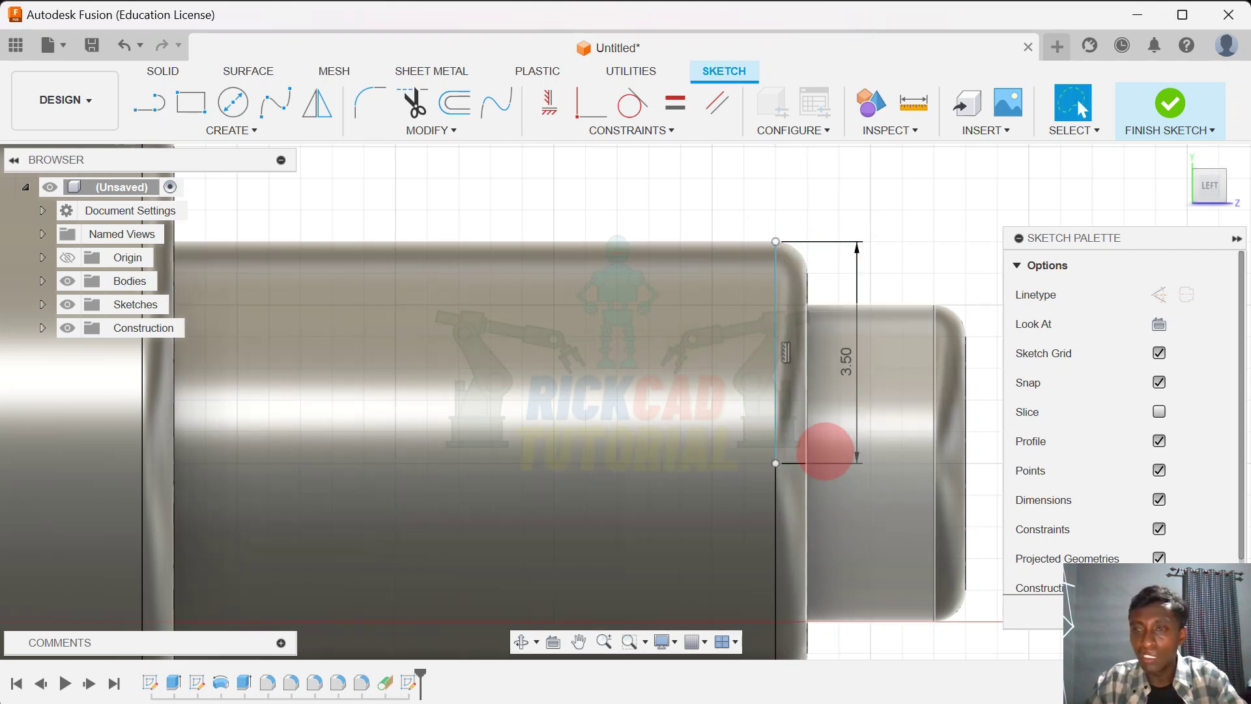
# Draw a 4.5 mm horizontal line from the vertical line's lower endpoint toward the collar
pyautogui.scroll(-2, 819, 493)
pyautogui.press('l')
pyautogui.moveTo(782, 467); pyautogui.dragTo(624, 466)
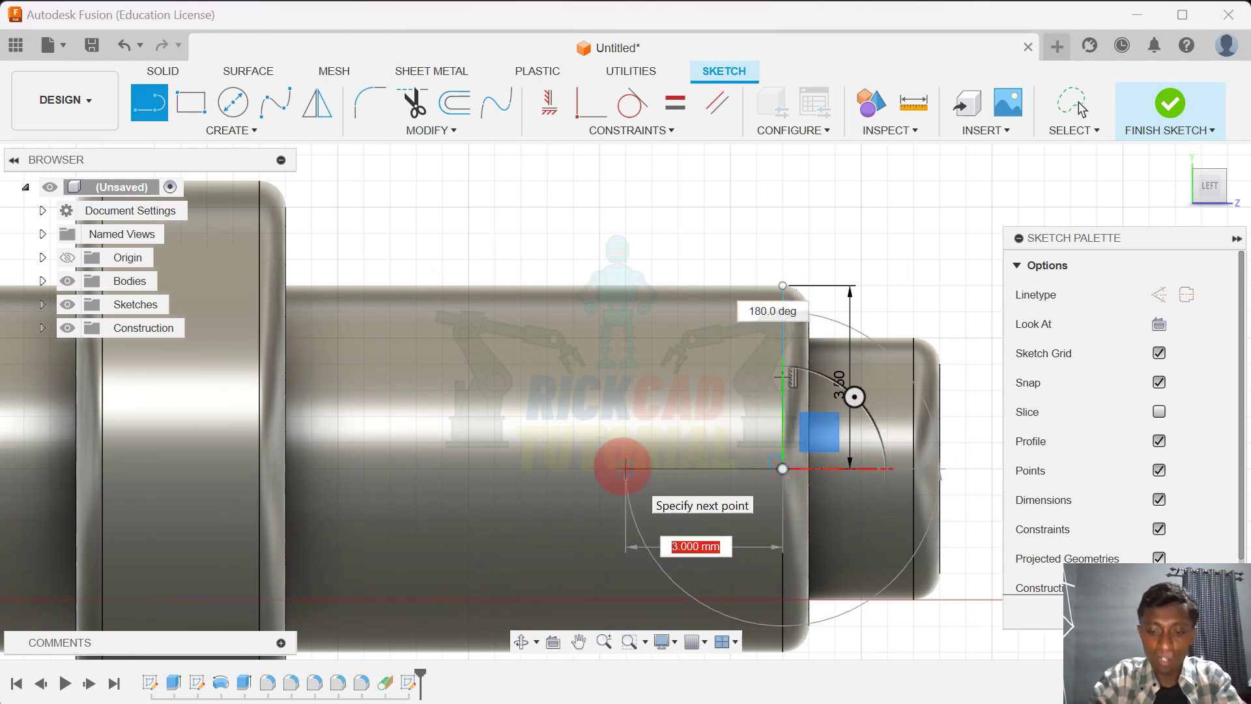
pyautogui.write('4.5')
pyautogui.press('Tab')
pyautogui.moveTo(624, 466); pyautogui.dragTo(547, 469)
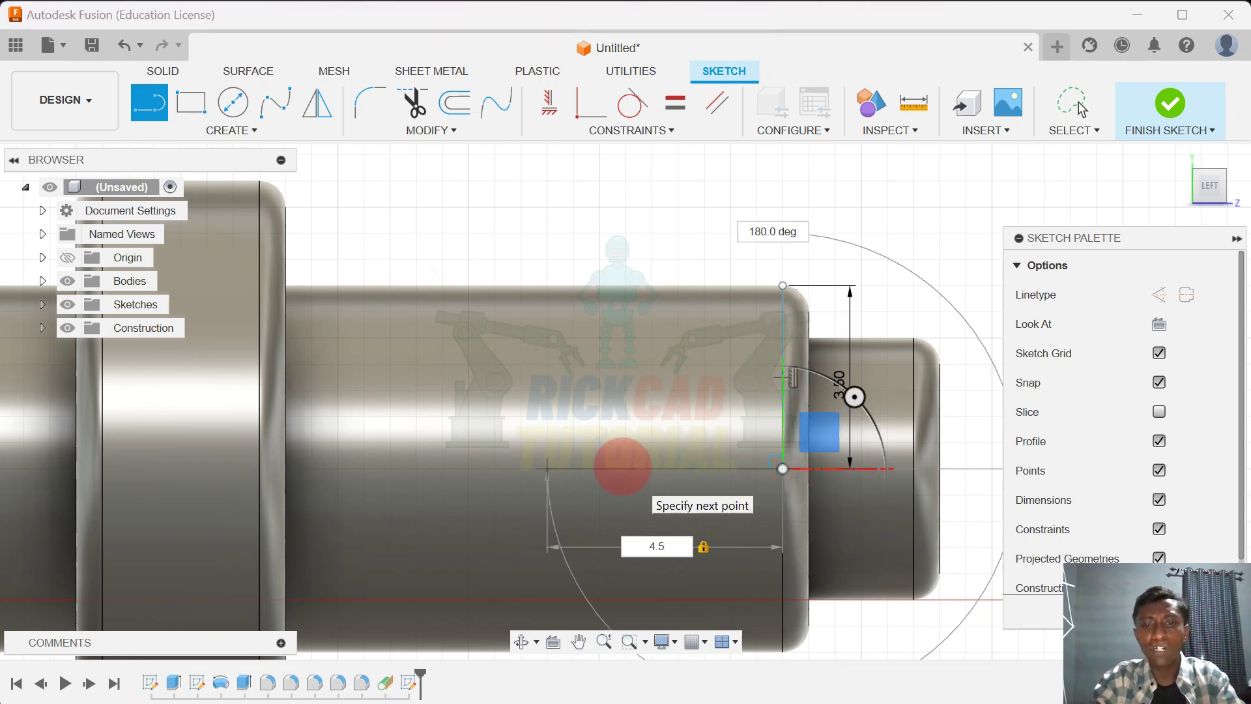
pyautogui.press('Return')
pyautogui.scroll(-1, 623, 463)
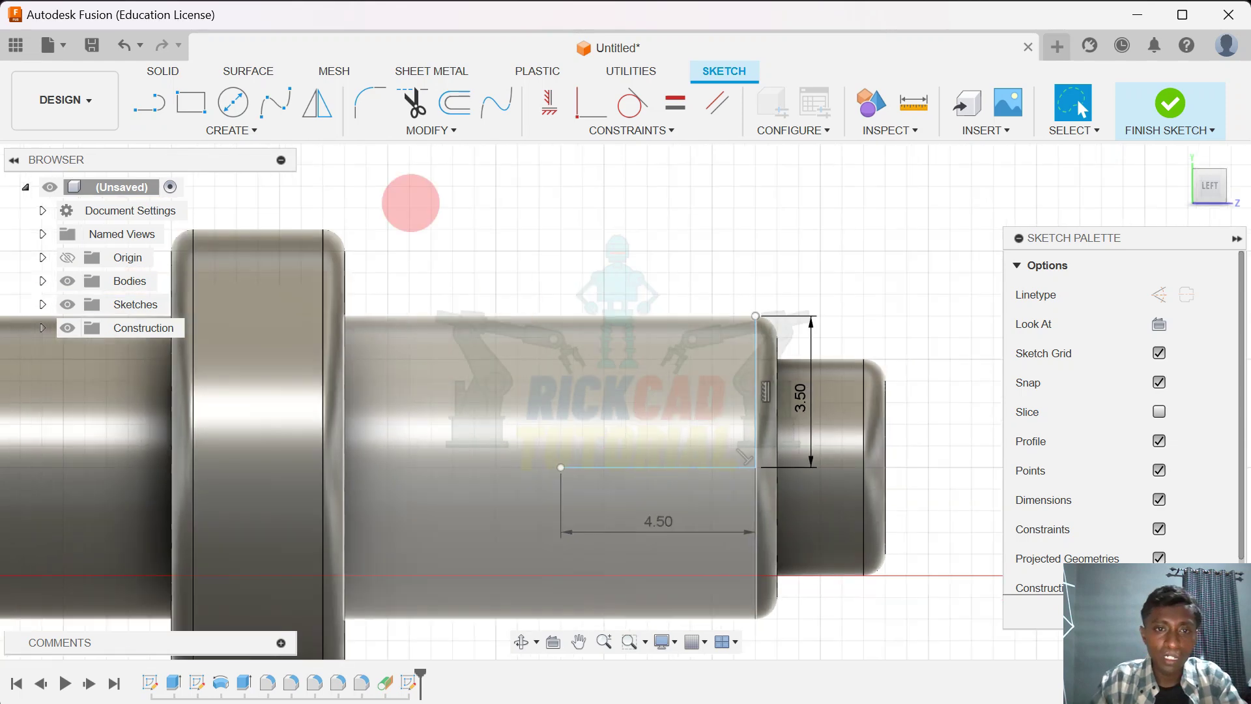
# Draw a center rectangle 8 mm wide and 3 mm high, centered on the free end of the horizontal line
pyautogui.click(264, 131)
pyautogui.moveTo(268, 171)
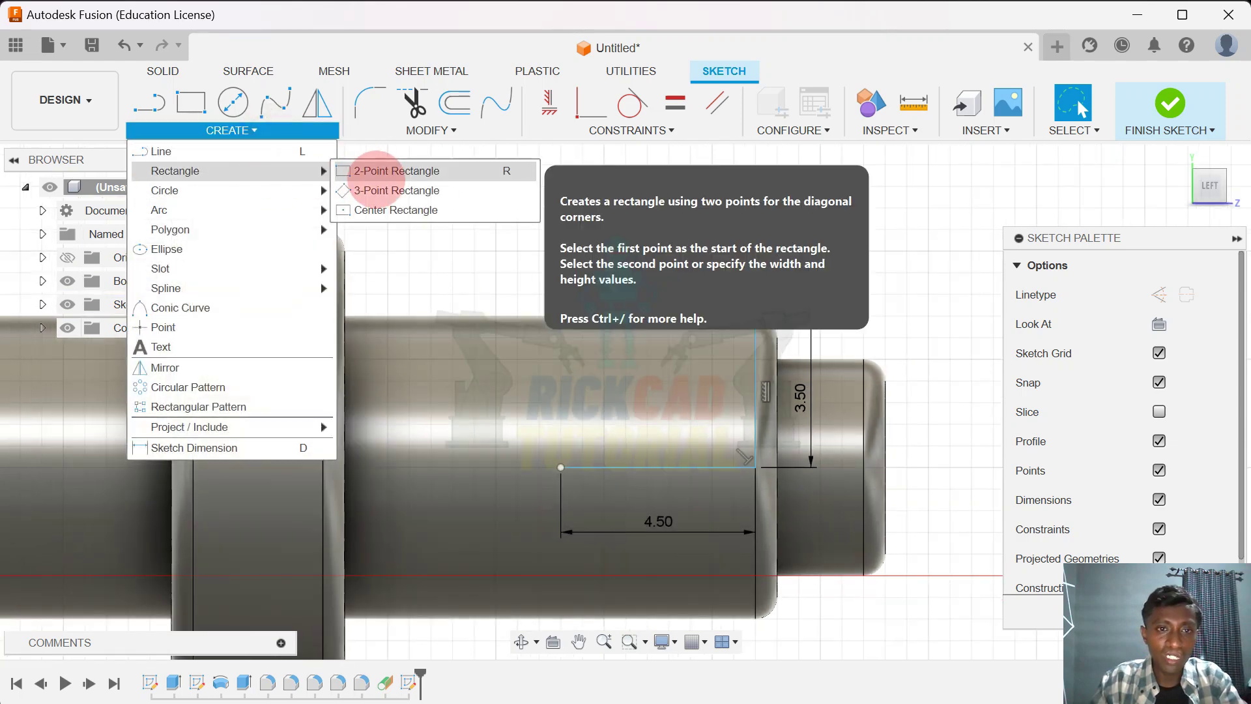
pyautogui.click(381, 209)
pyautogui.scroll(3, 522, 365)
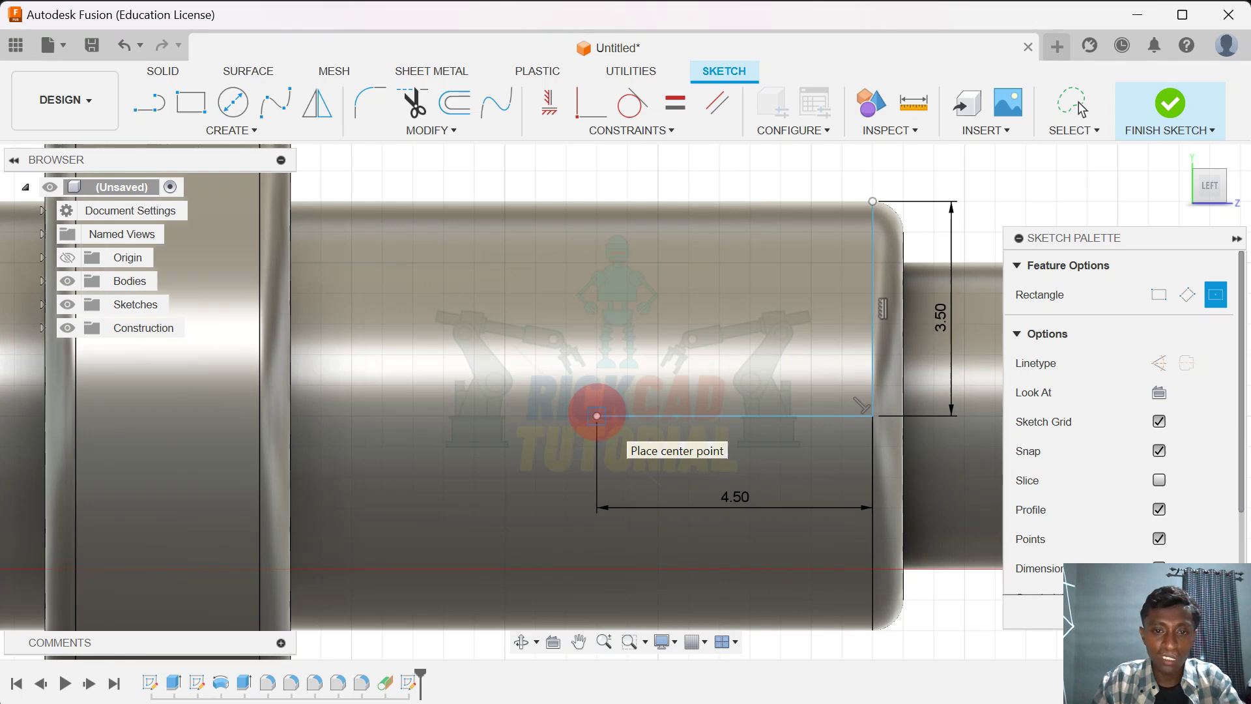
pyautogui.click(597, 416)
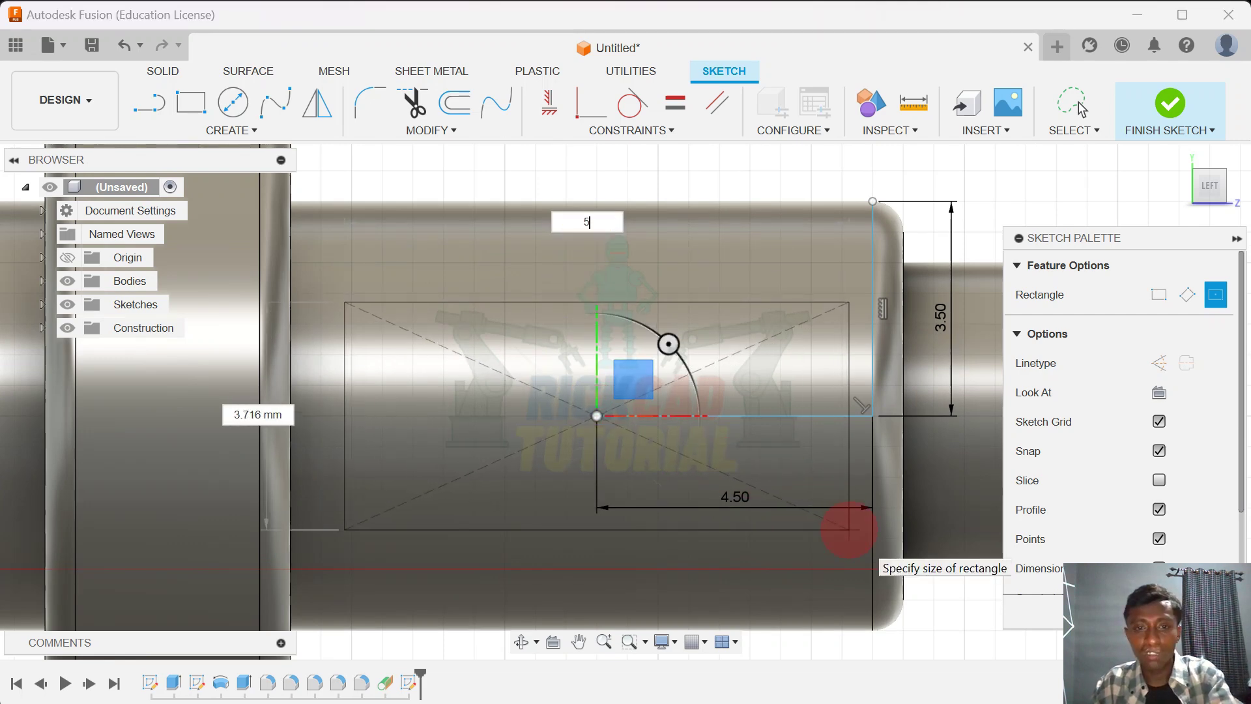
pyautogui.write('5')
pyautogui.press('Tab')
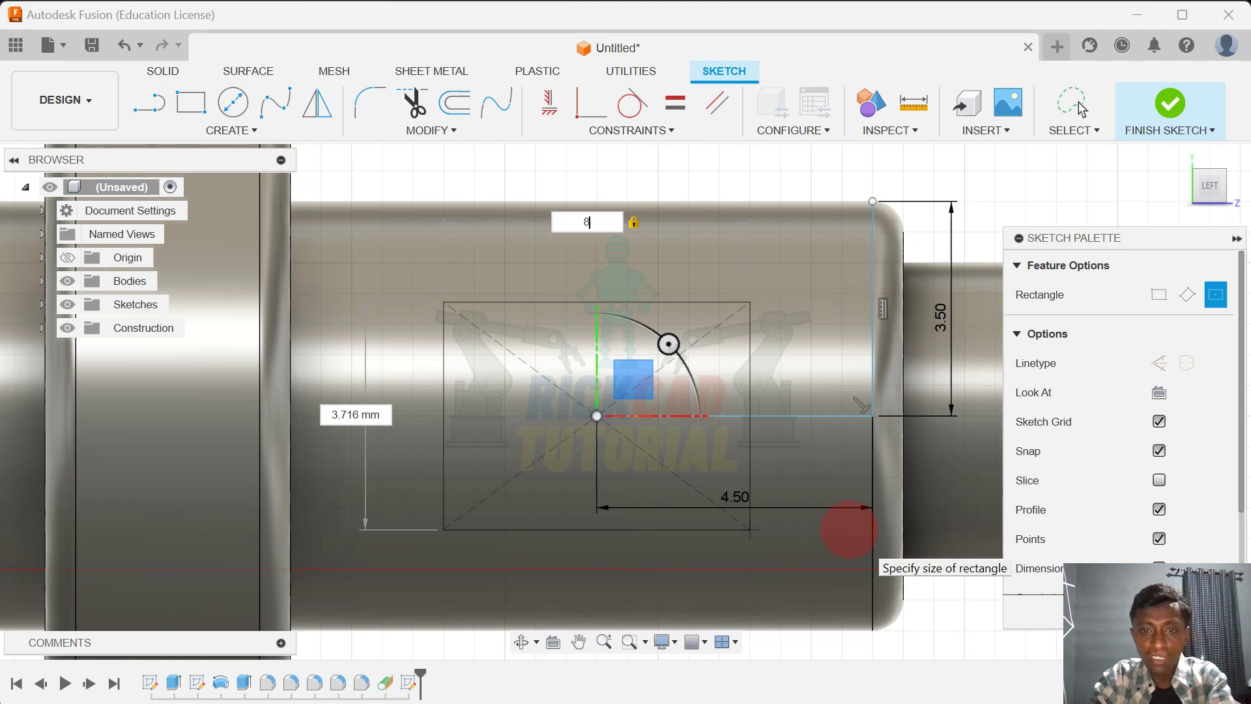
pyautogui.press('Tab')
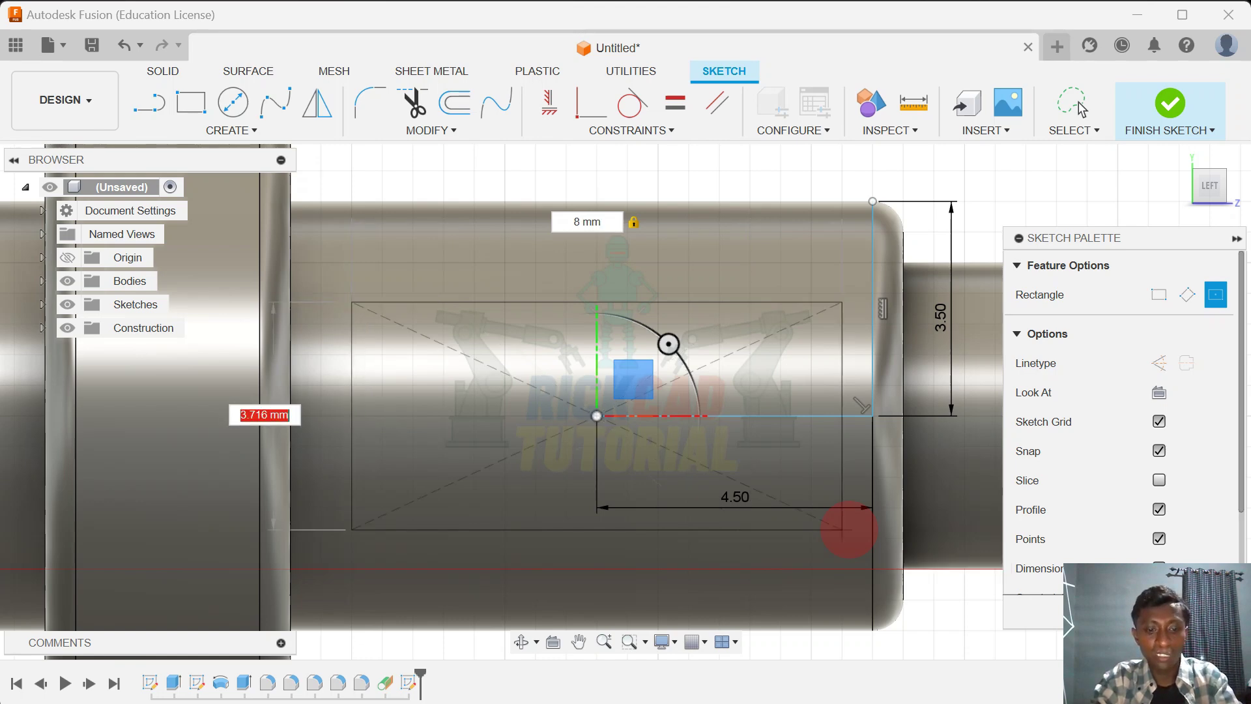
pyautogui.press('Tab')
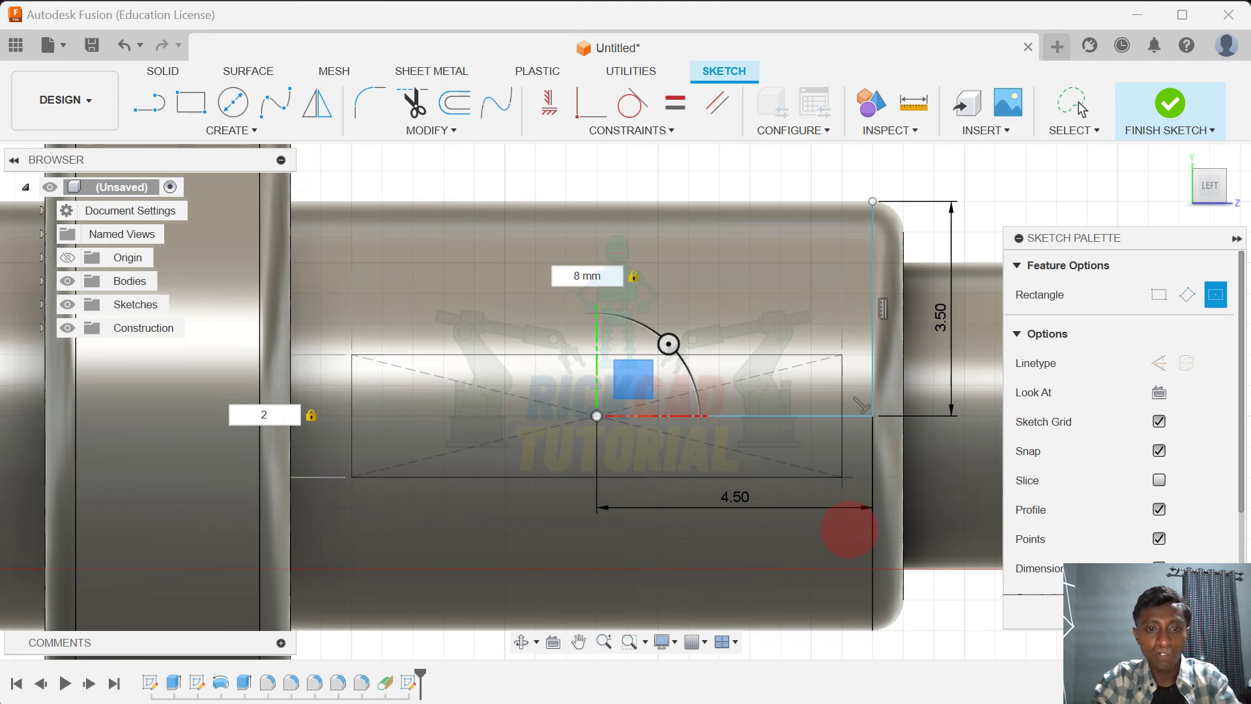
pyautogui.write('3')
pyautogui.press('Tab')
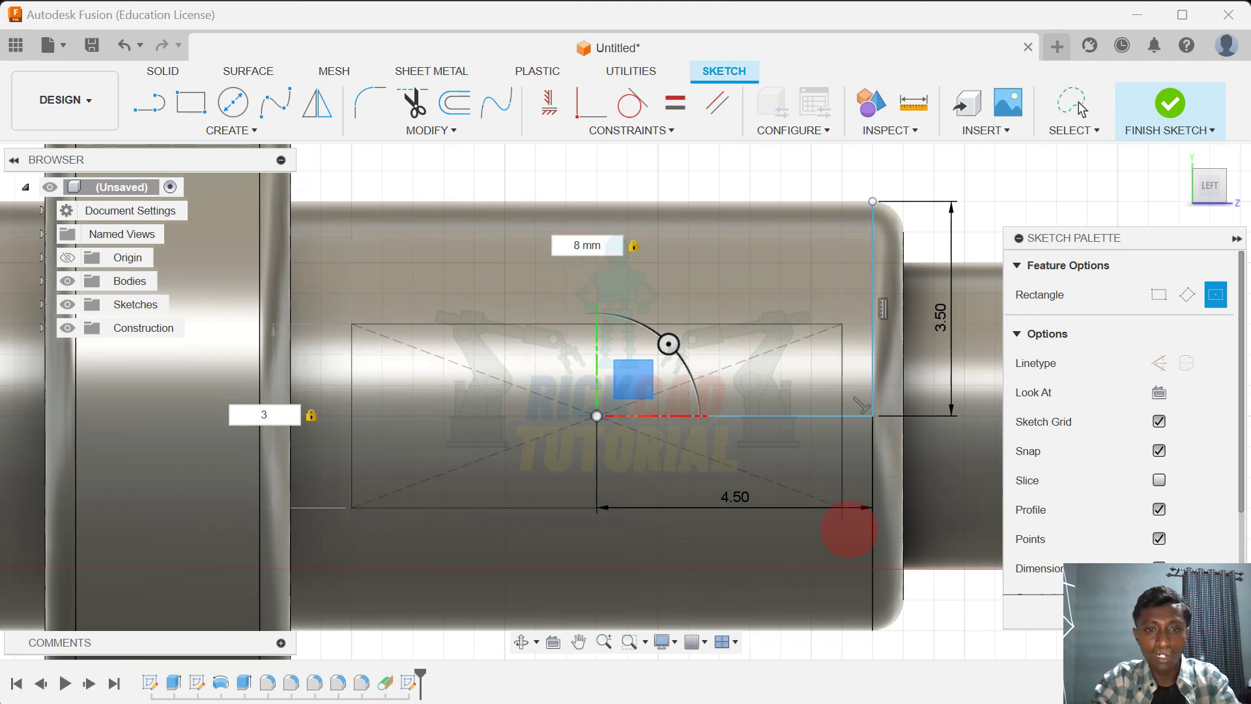
pyautogui.press('Return')
pyautogui.click(1081, 108)
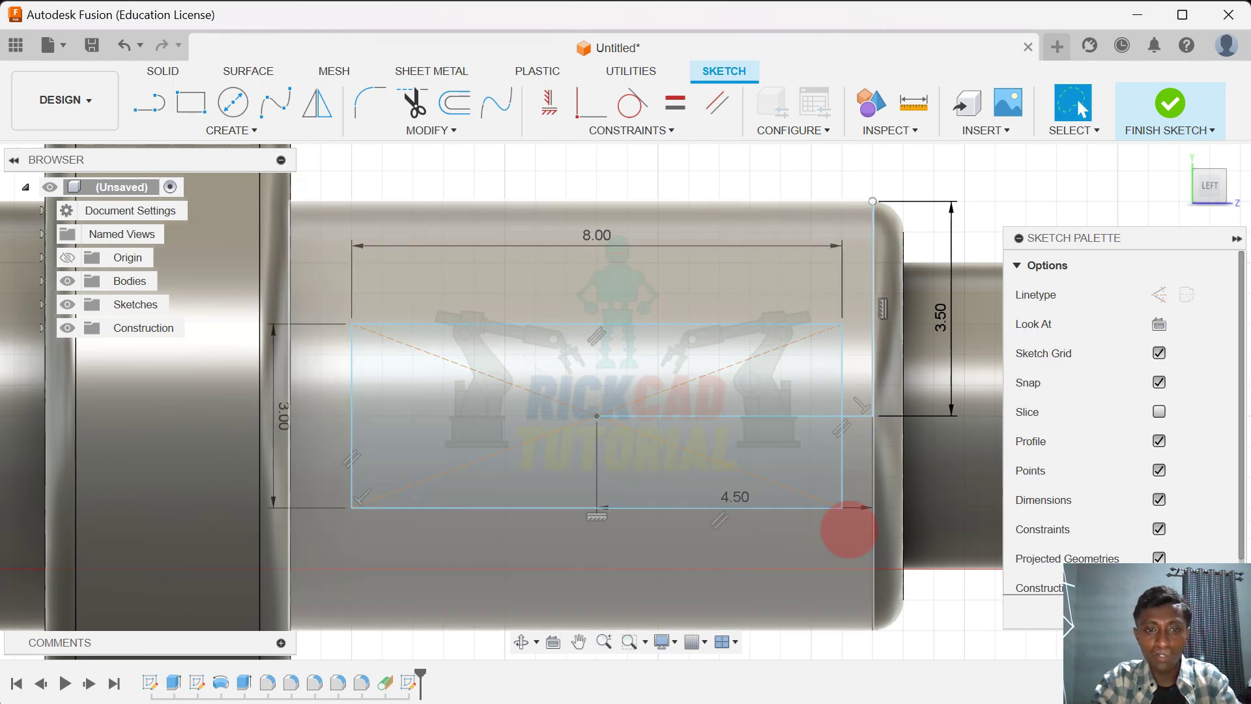
# Move the rectangle's height dimension closer to its side and finish the sketch
pyautogui.scroll(-1, 857, 460)
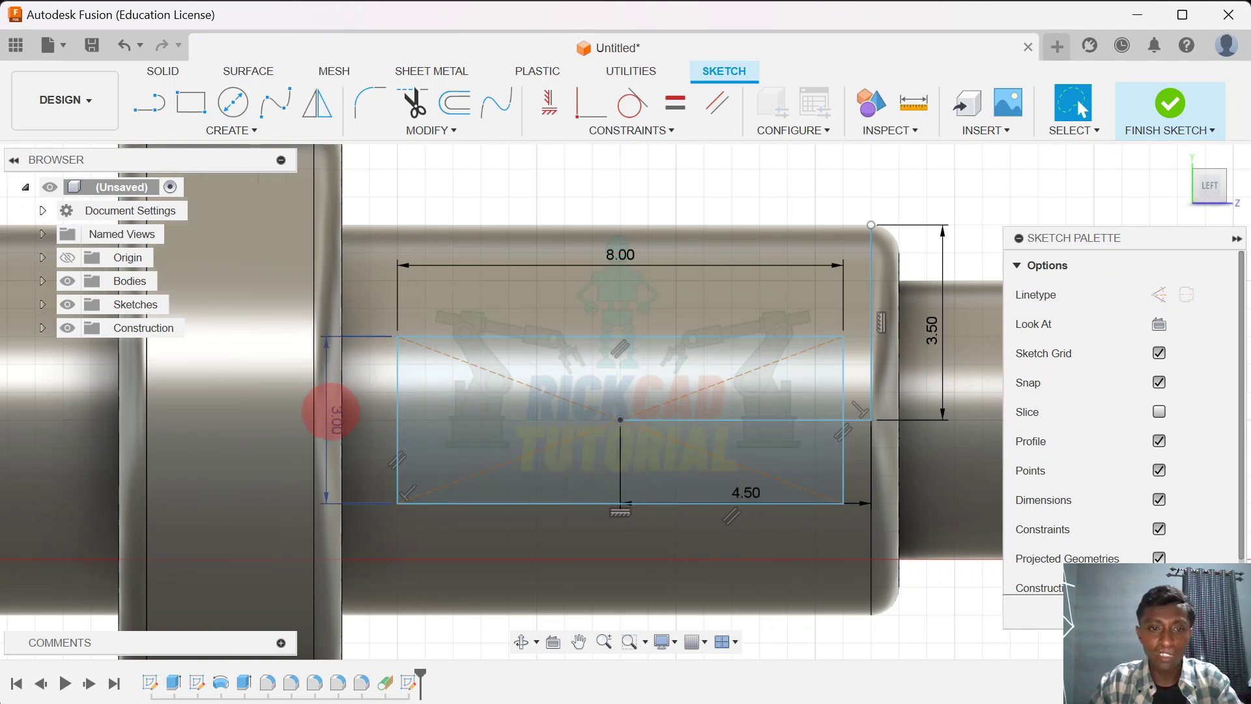
pyautogui.moveTo(328, 411); pyautogui.dragTo(353, 411)
pyautogui.scroll(-4, 638, 465)
pyautogui.scroll(4, 720, 466)
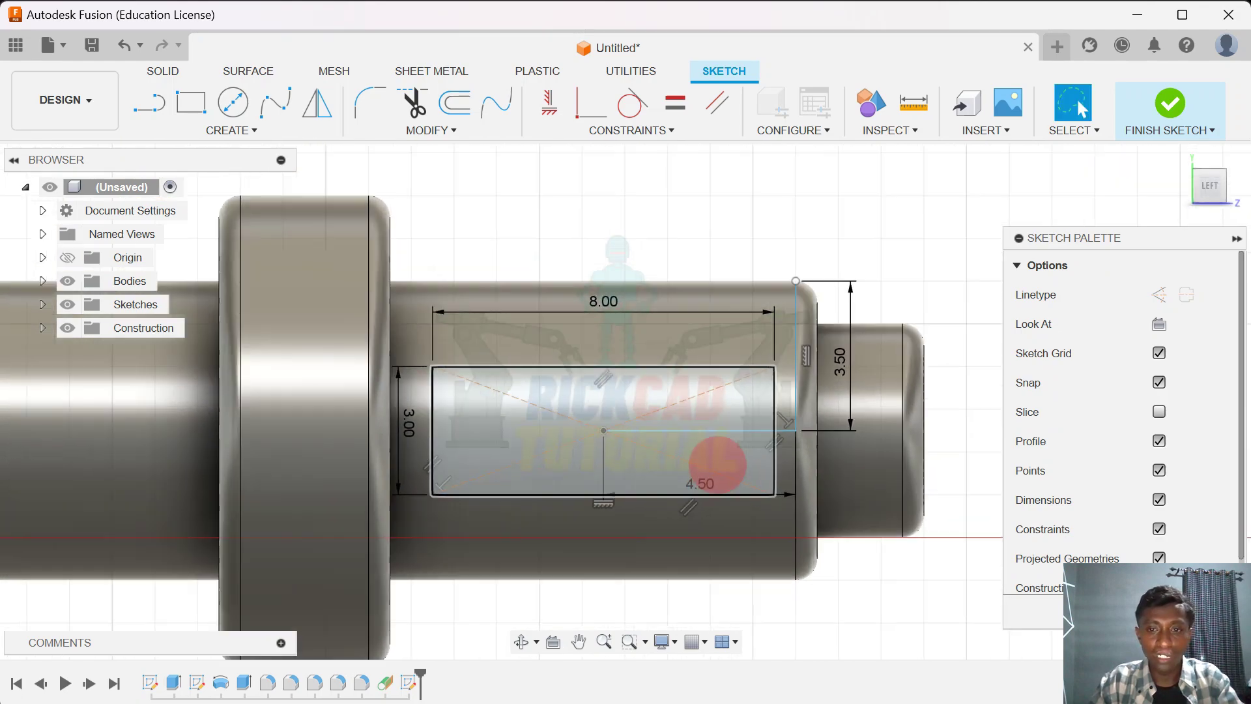
pyautogui.scroll(-2, 720, 466)
pyautogui.moveTo(720, 466); pyautogui.dragTo(588, 483, button='middle')
pyautogui.keyDown('shift'); pyautogui.moveTo(550, 485); pyautogui.dragTo(466, 492, button='middle'); pyautogui.keyUp('shift')
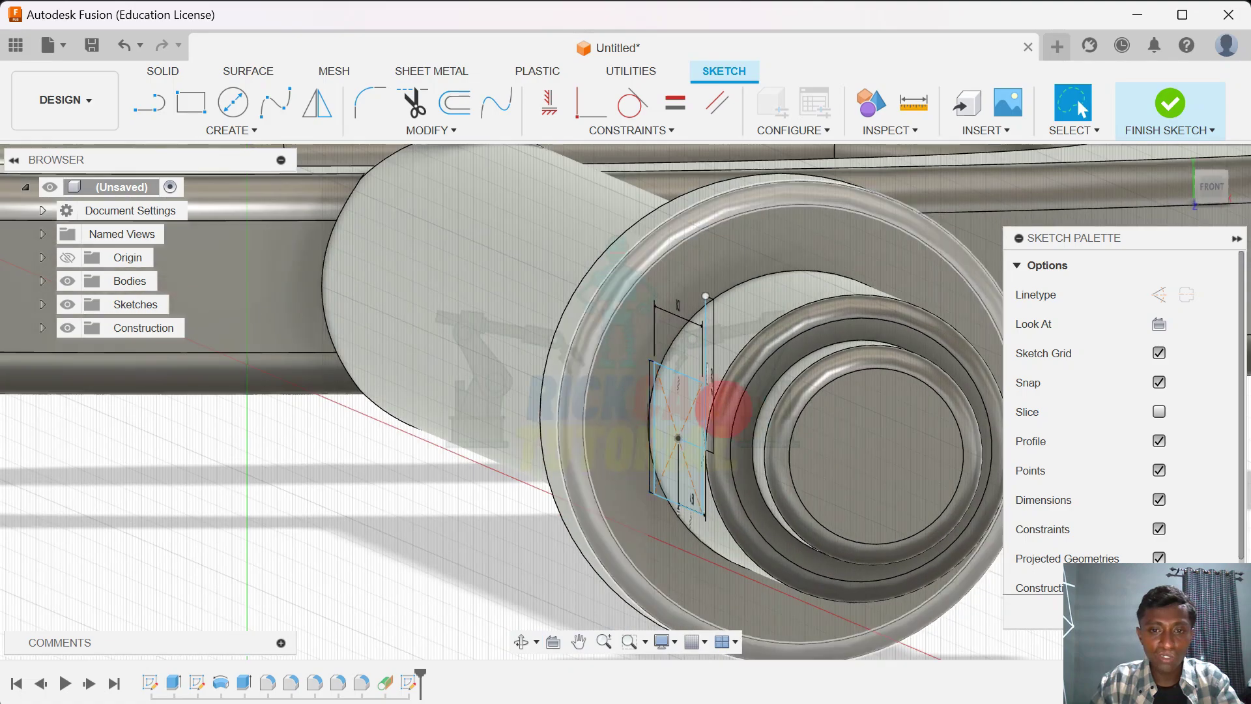
pyautogui.keyDown('shift'); pyautogui.moveTo(586, 423); pyautogui.dragTo(670, 413, button='middle'); pyautogui.keyUp('shift')
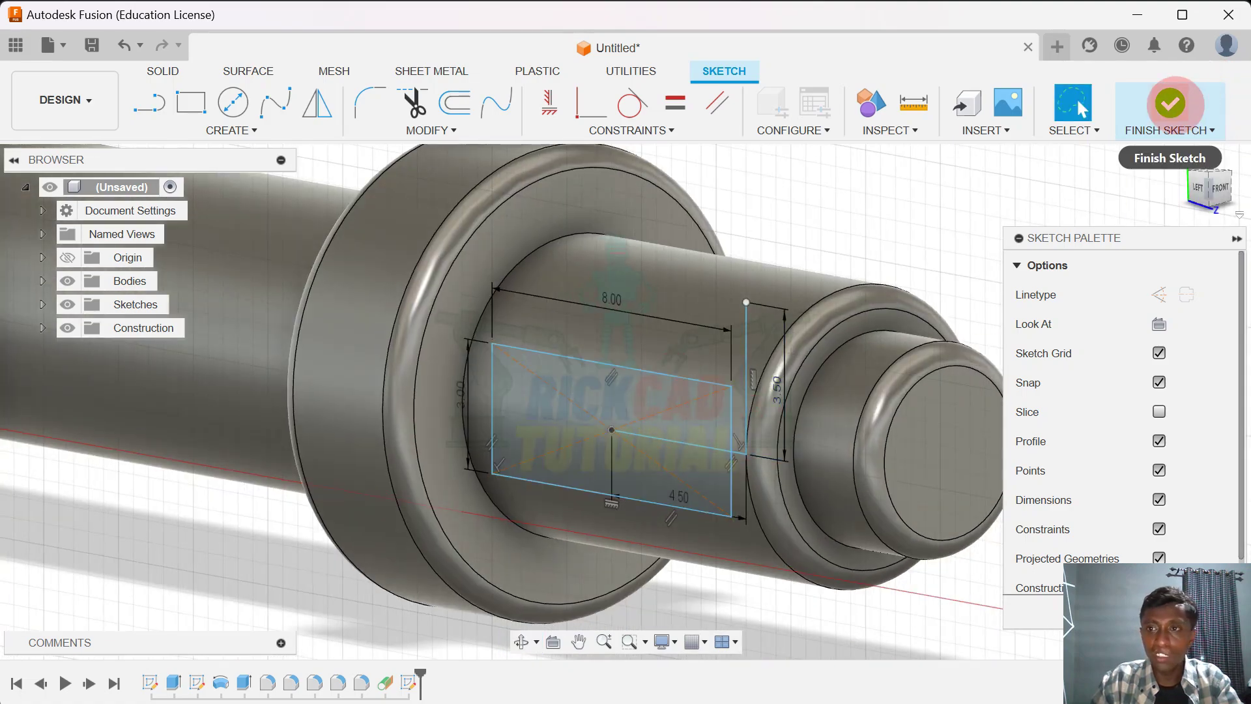
pyautogui.click(1170, 103)
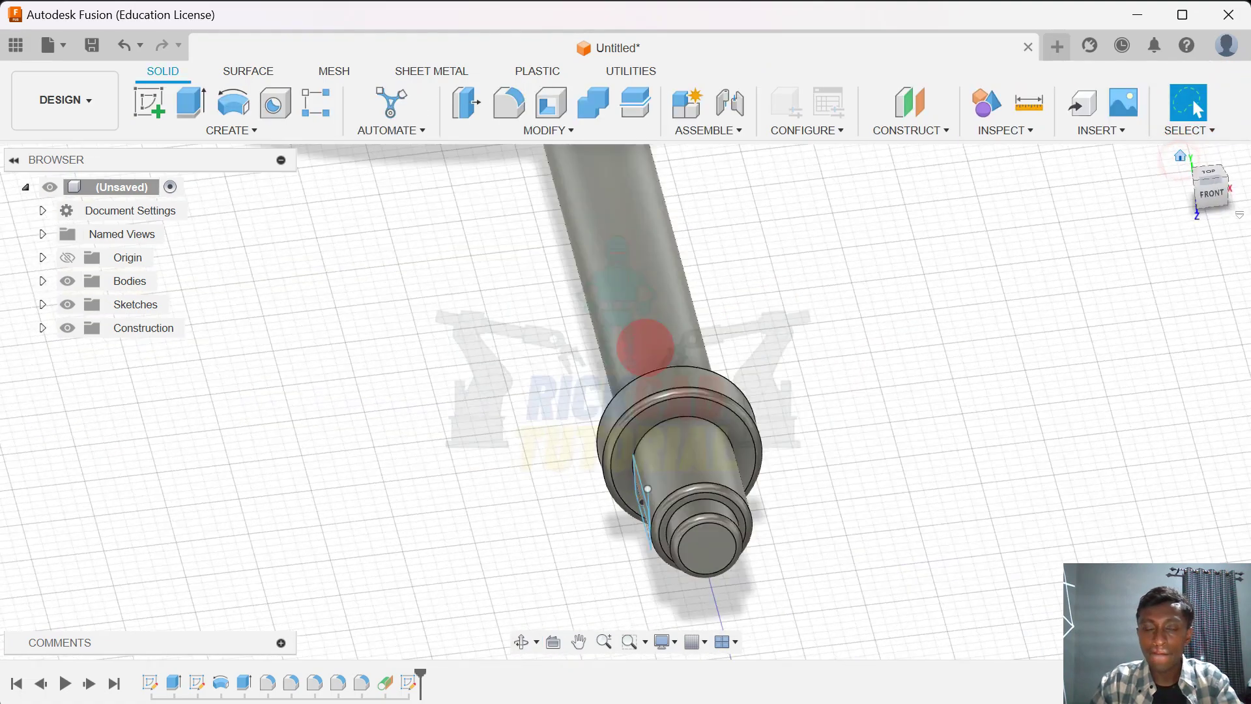
pyautogui.keyDown('shift'); pyautogui.moveTo(636, 357); pyautogui.dragTo(795, 341, button='middle'); pyautogui.keyUp('shift')
pyautogui.scroll(4, 806, 452)
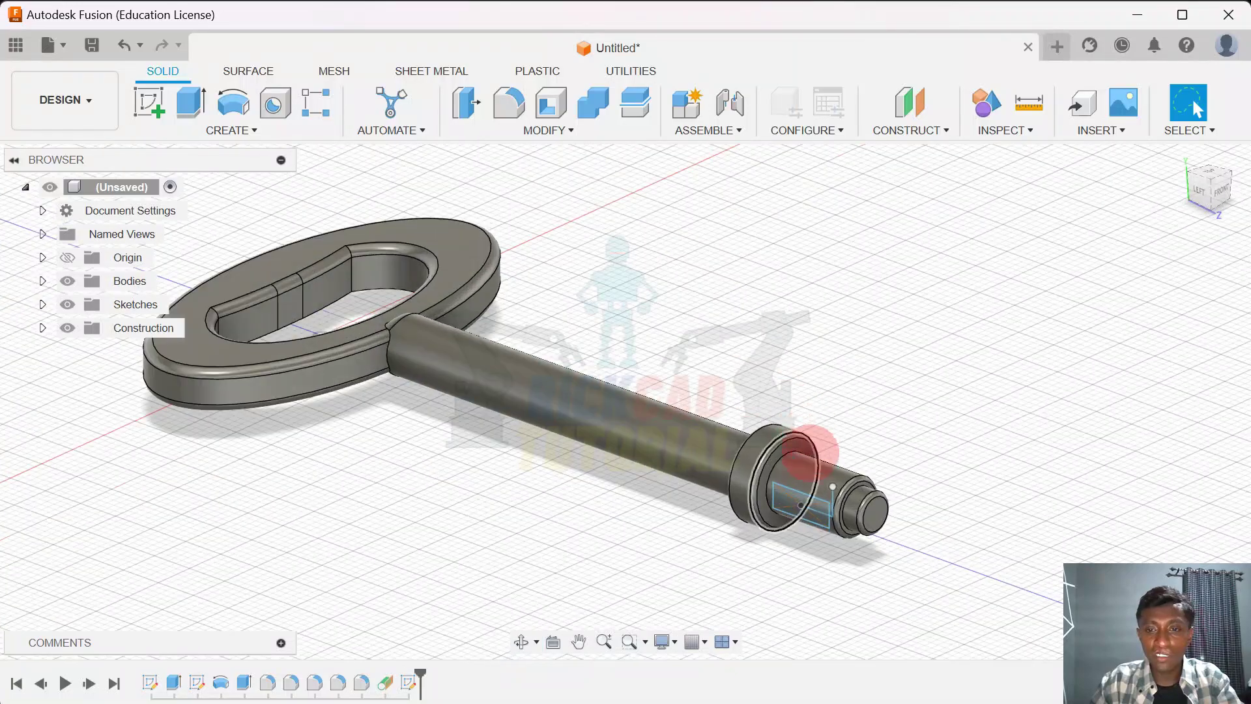
# Extrude the rectangular profile near the shaft's tip 10 mm outward, away from the shaft
pyautogui.moveTo(808, 450); pyautogui.dragTo(830, 323, button='middle')
pyautogui.scroll(5, 814, 374)
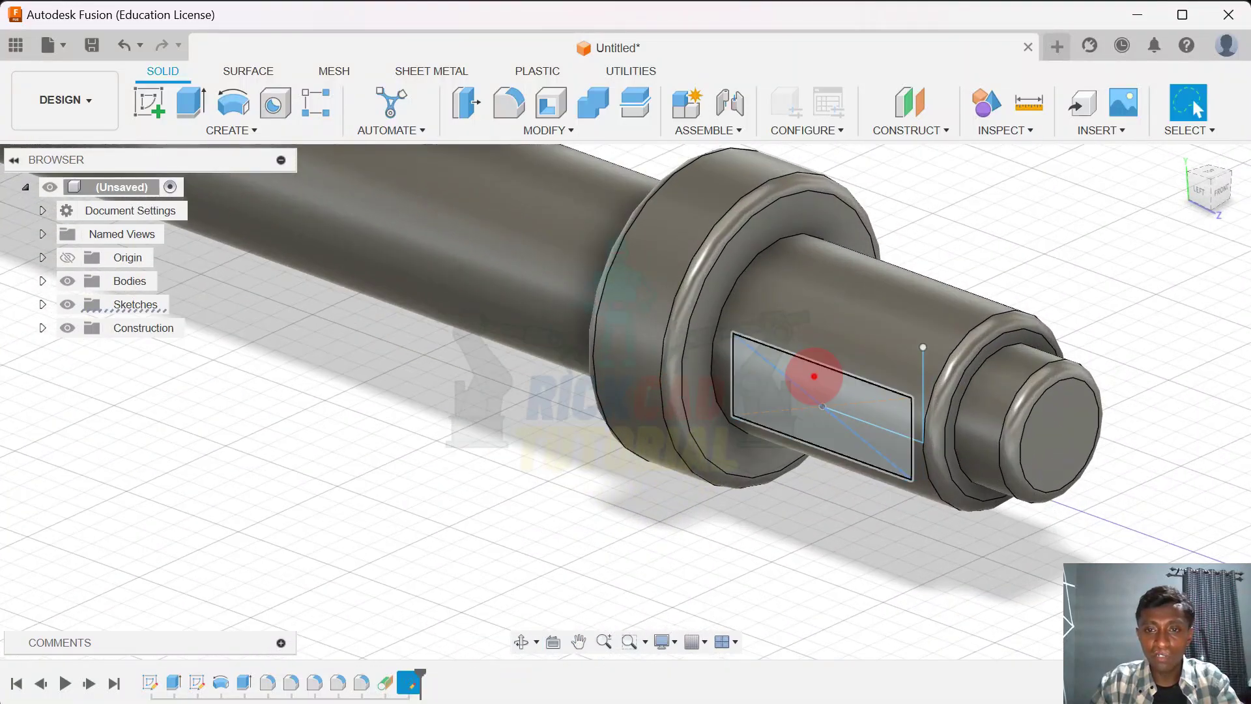
pyautogui.click(814, 377)
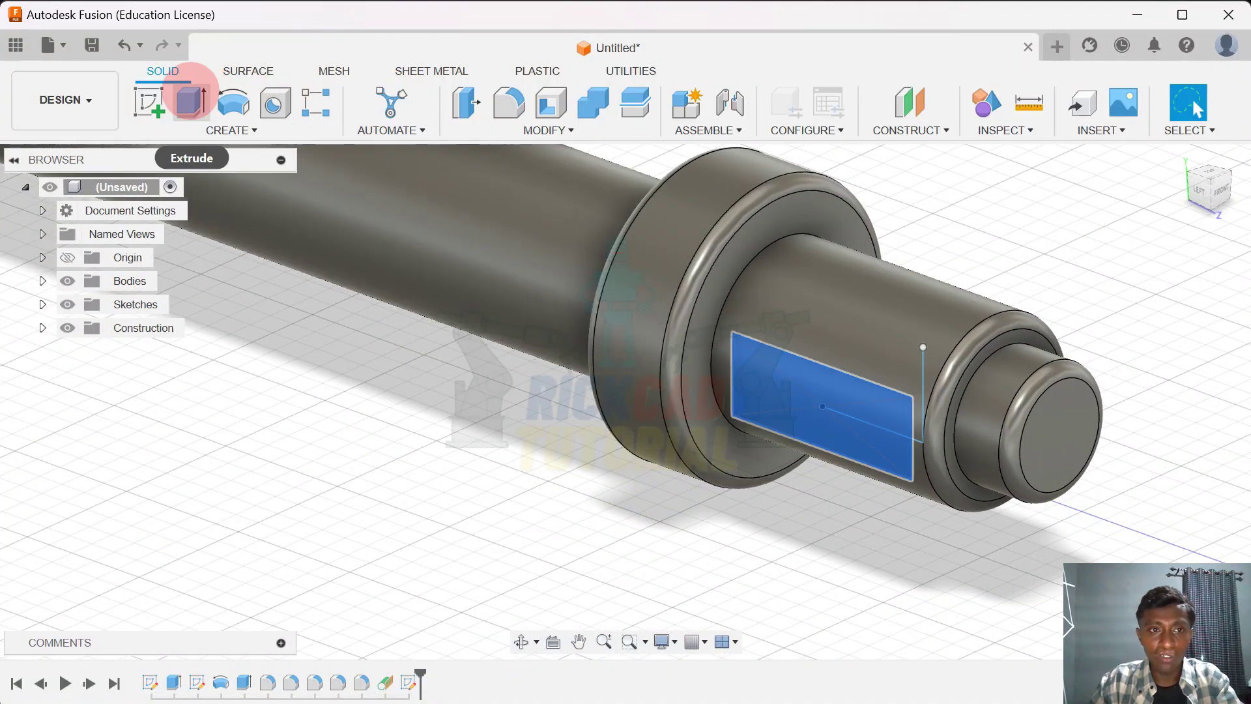
pyautogui.click(190, 98)
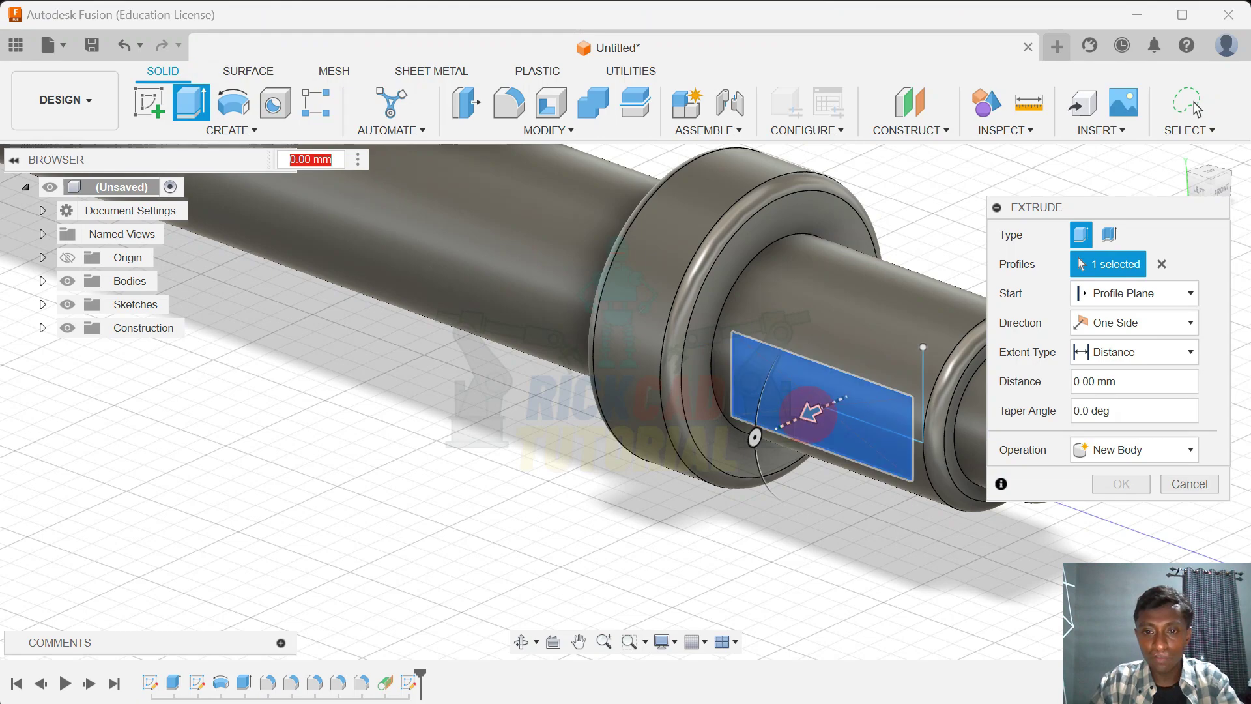
pyautogui.moveTo(808, 412); pyautogui.dragTo(723, 446)
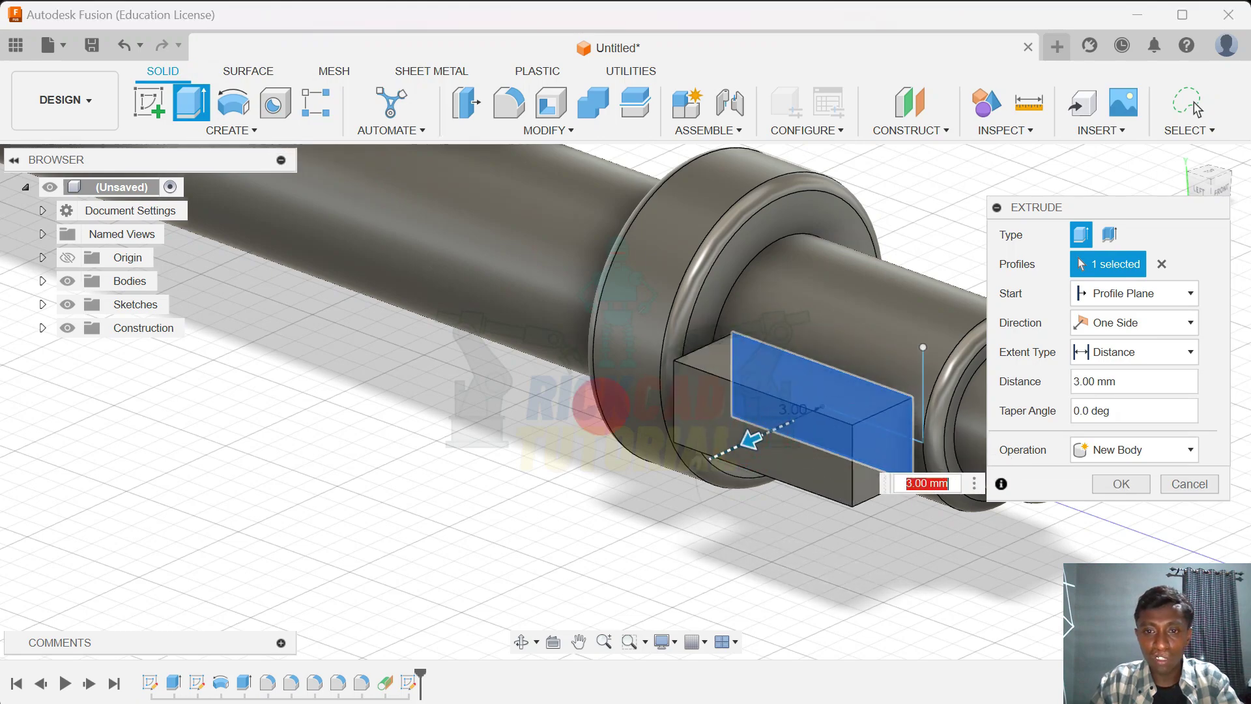
pyautogui.keyDown('shift'); pyautogui.moveTo(527, 387); pyautogui.dragTo(502, 372, button='middle'); pyautogui.keyUp('shift')
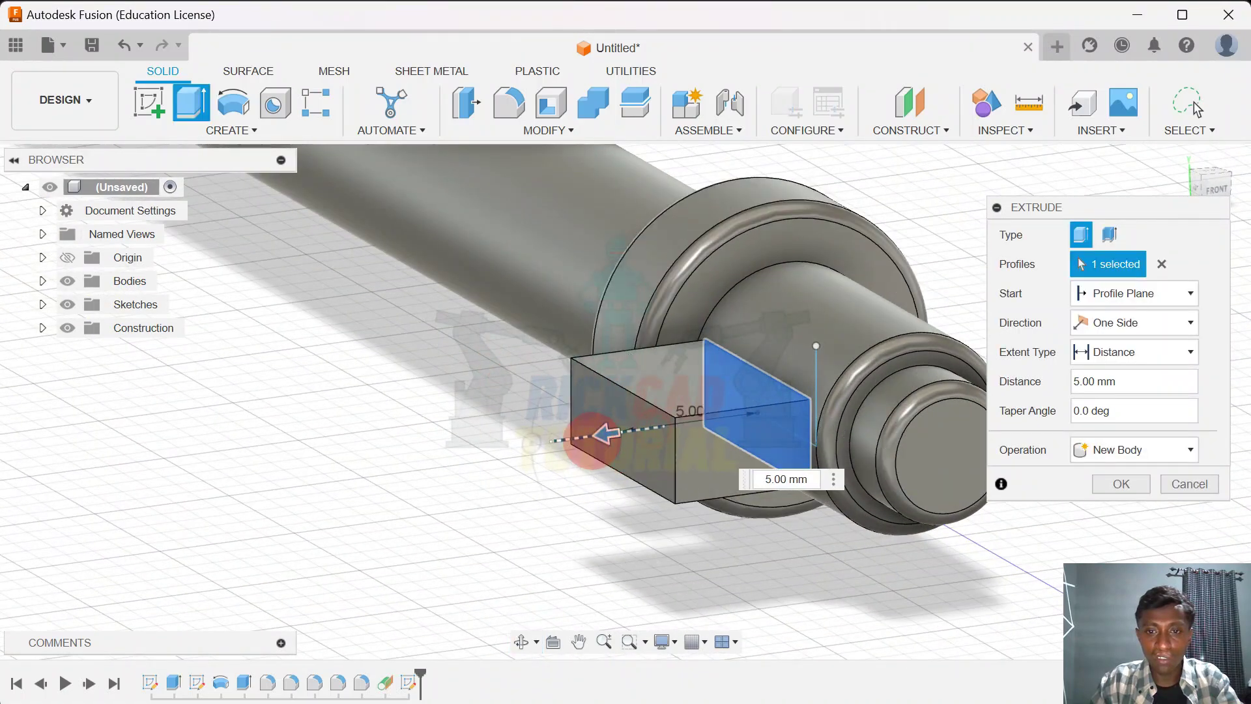
pyautogui.moveTo(492, 448); pyautogui.dragTo(475, 453)
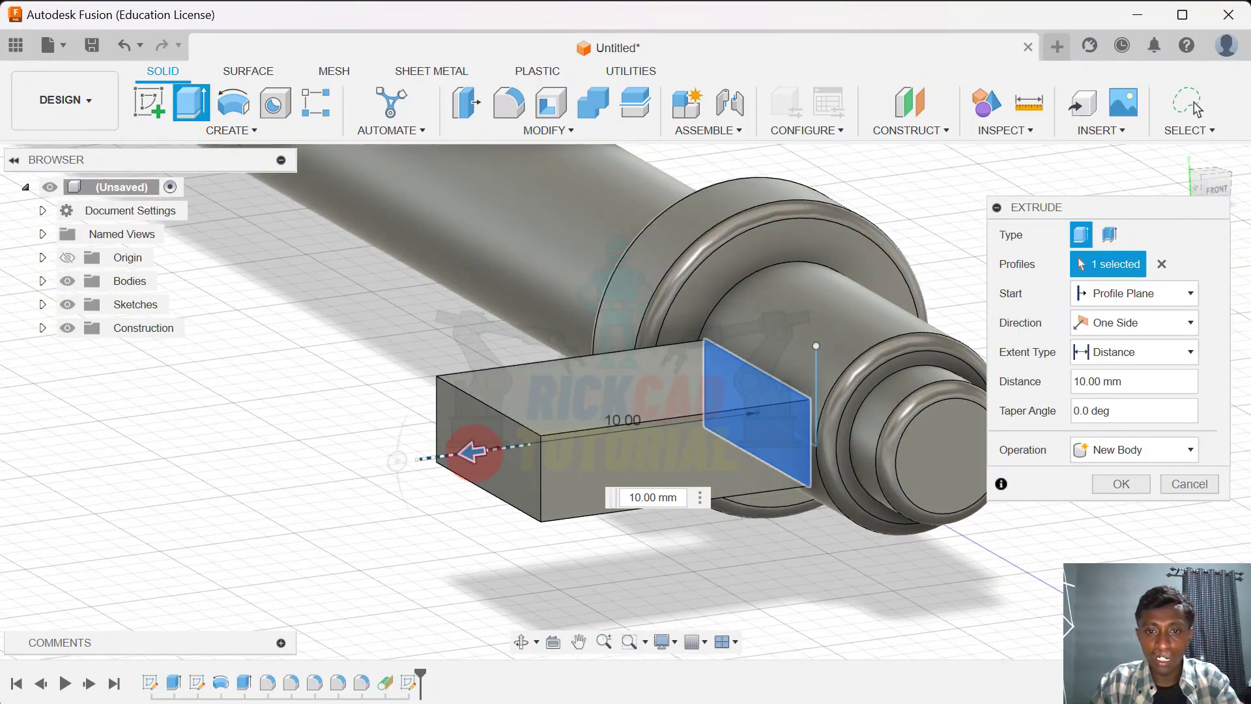
# Set the tooth extrusion's operation to Join
pyautogui.keyDown('shift'); pyautogui.moveTo(475, 452); pyautogui.dragTo(262, 301, button='middle'); pyautogui.keyUp('shift')
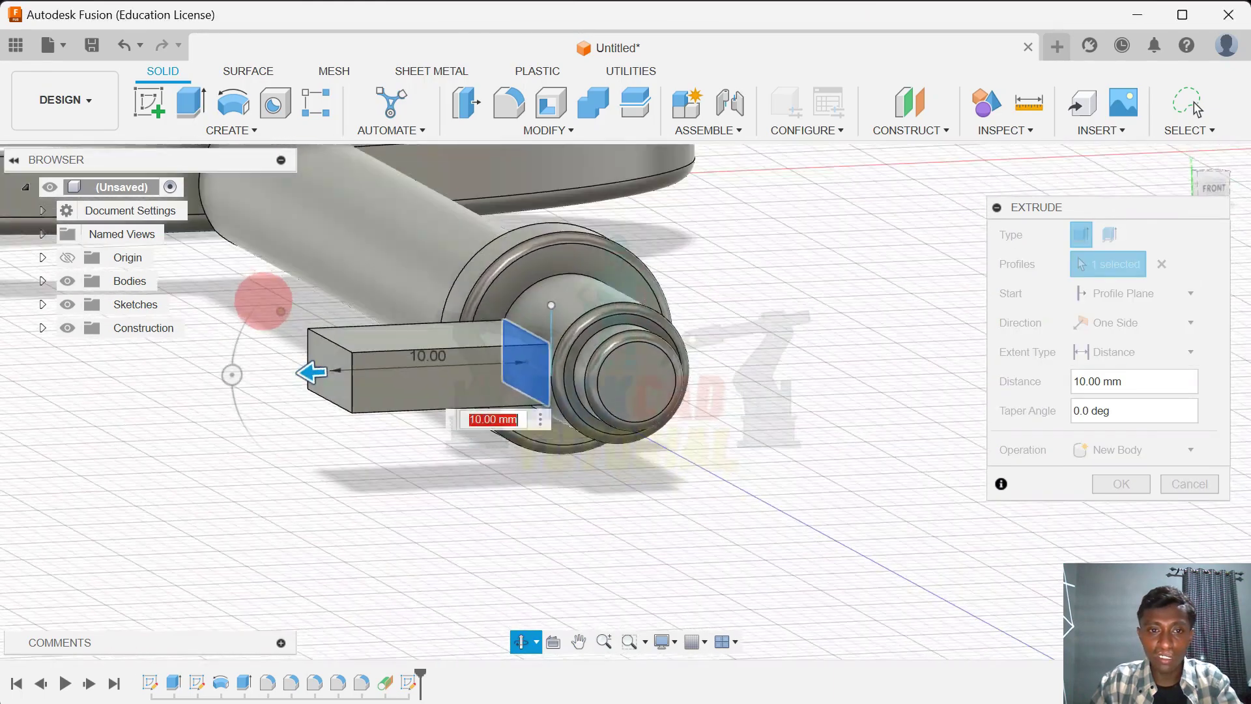
pyautogui.scroll(-2, 270, 299)
pyautogui.click(1209, 184)
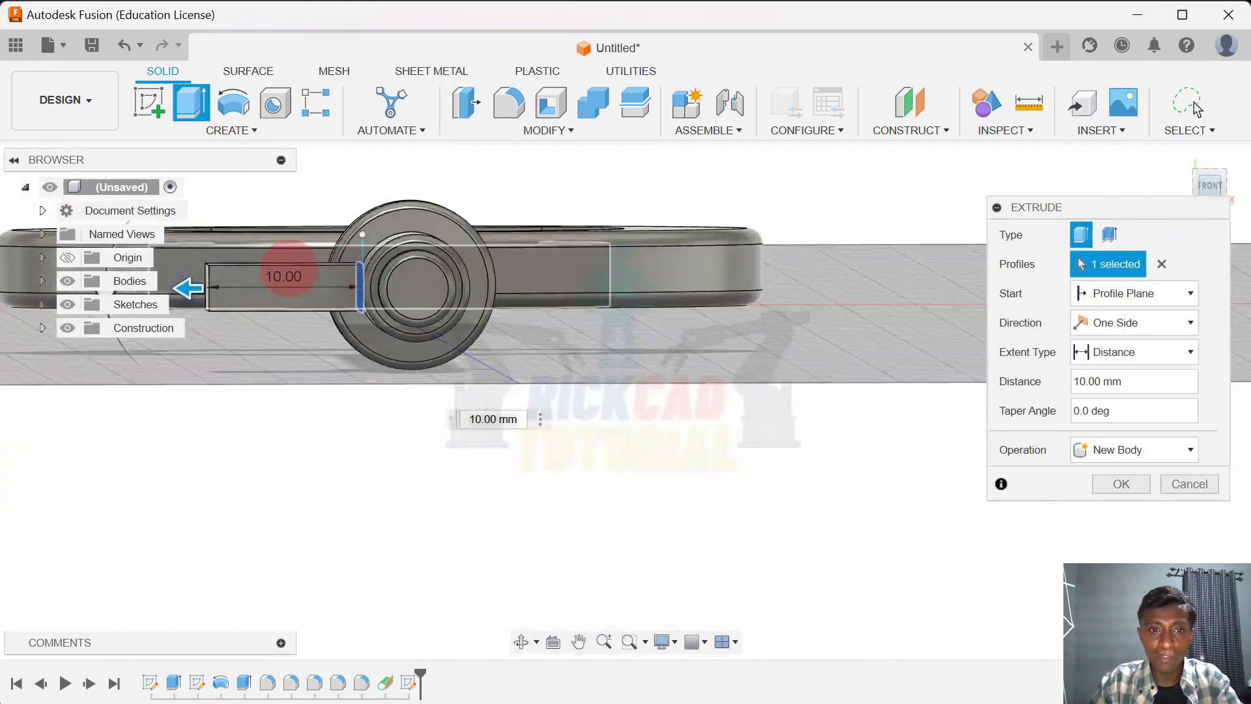
pyautogui.moveTo(309, 277); pyautogui.dragTo(869, 427, button='middle')
pyautogui.keyDown('shift'); pyautogui.moveTo(612, 253); pyautogui.dragTo(706, 408, button='middle'); pyautogui.keyUp('shift')
pyautogui.moveTo(656, 332); pyautogui.dragTo(257, 245, button='middle')
pyautogui.moveTo(1089, 211); pyautogui.dragTo(984, 190)
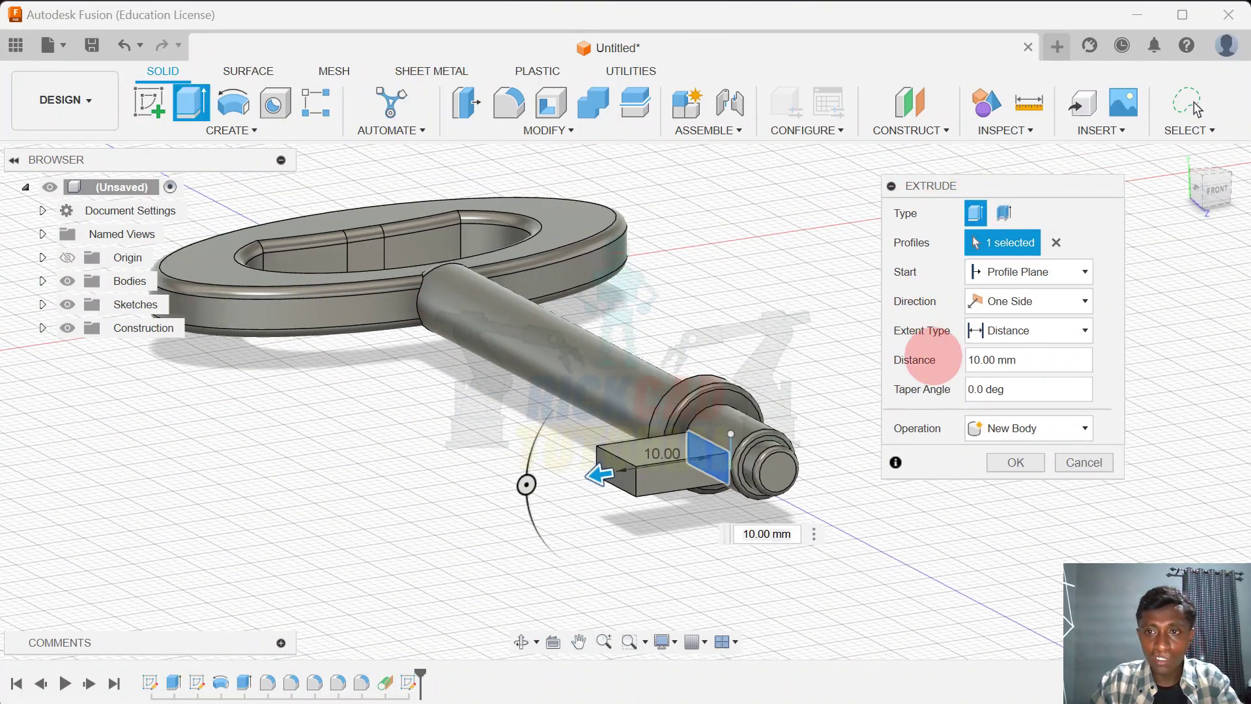
pyautogui.click(997, 420)
pyautogui.click(997, 450)
pyautogui.scroll(5, 757, 375)
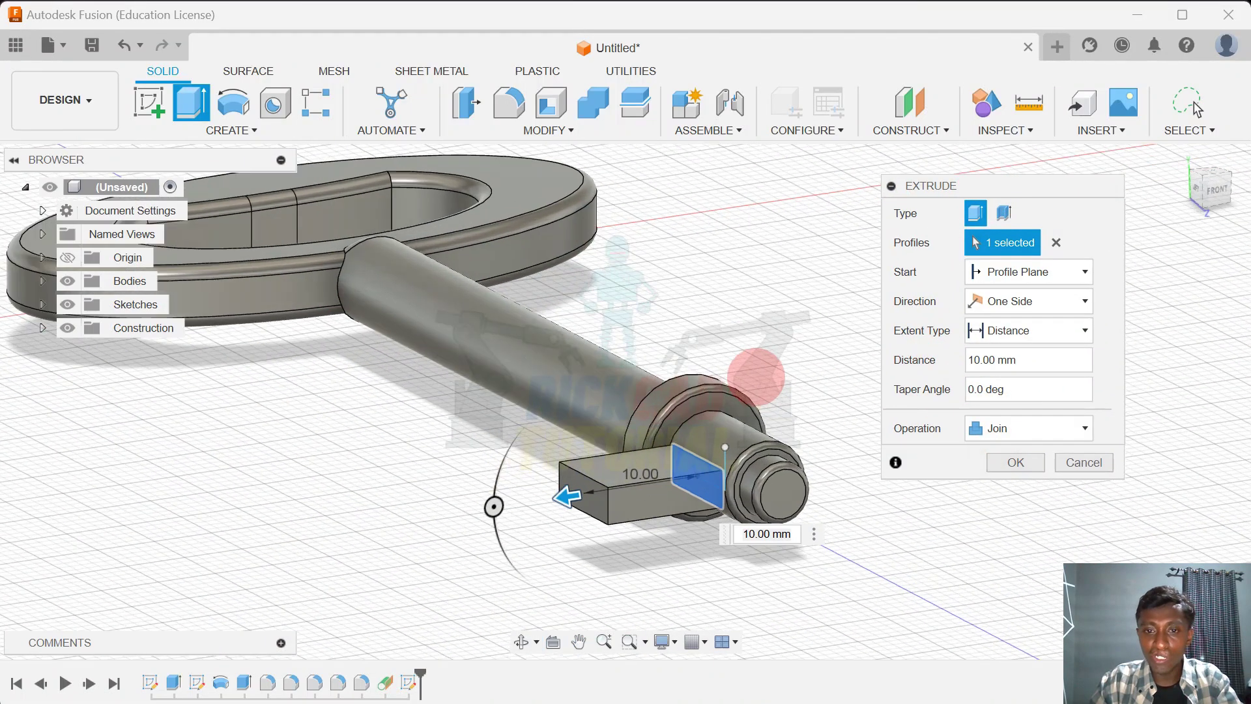
# Make the tooth extrusion two-sided with 2 mm on the second side into the shaft, and complete it
pyautogui.moveTo(755, 313); pyautogui.dragTo(761, 340, button='middle')
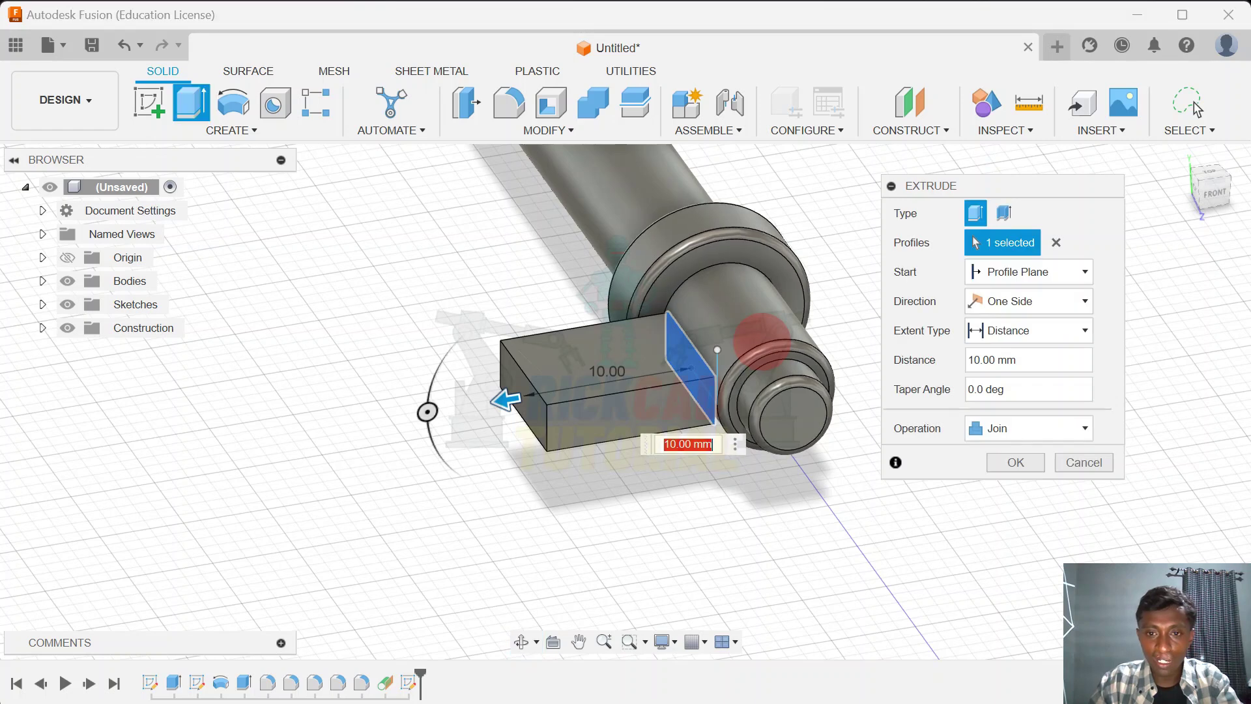
pyautogui.scroll(4, 762, 341)
pyautogui.click(975, 300)
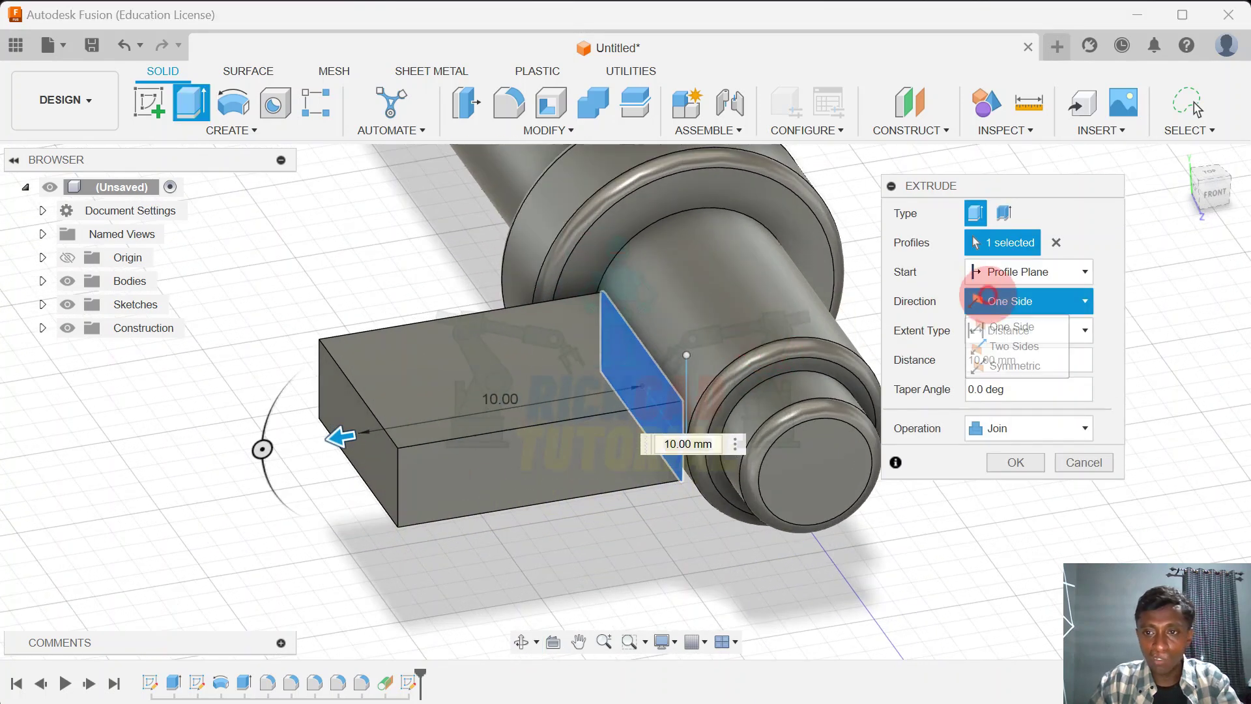
pyautogui.click(983, 346)
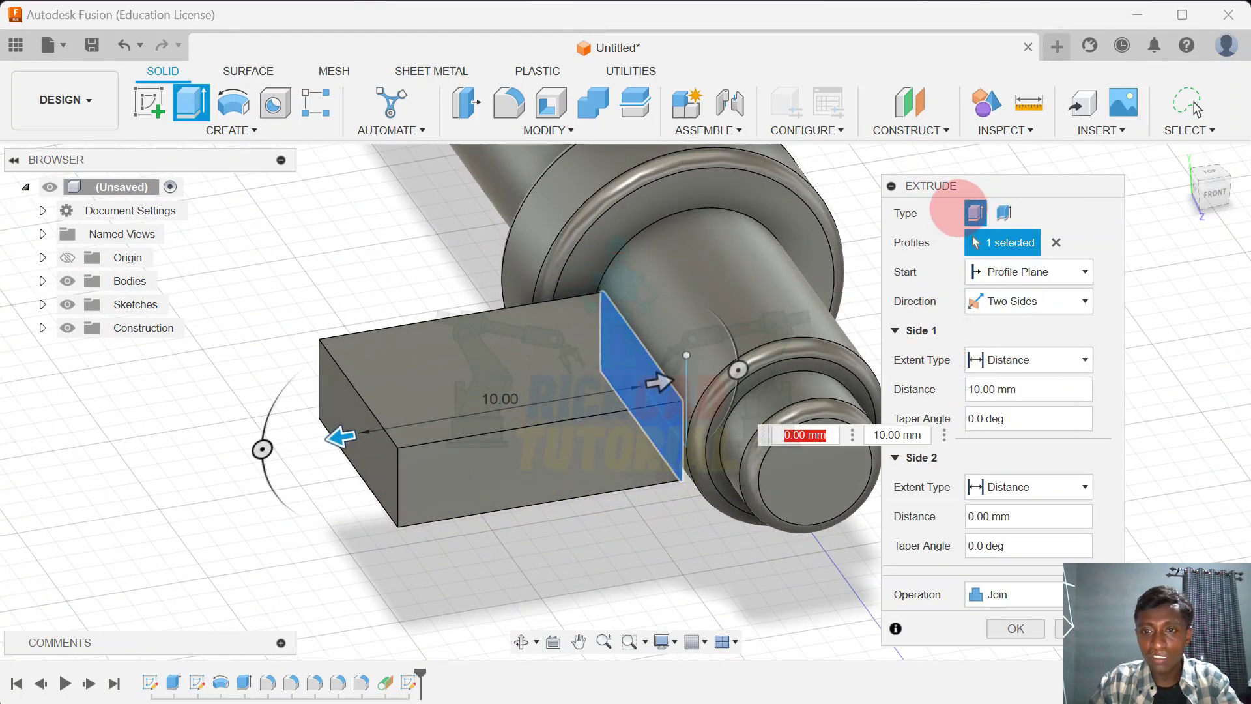
pyautogui.moveTo(977, 193); pyautogui.dragTo(1033, 156)
pyautogui.scroll(2, 827, 404)
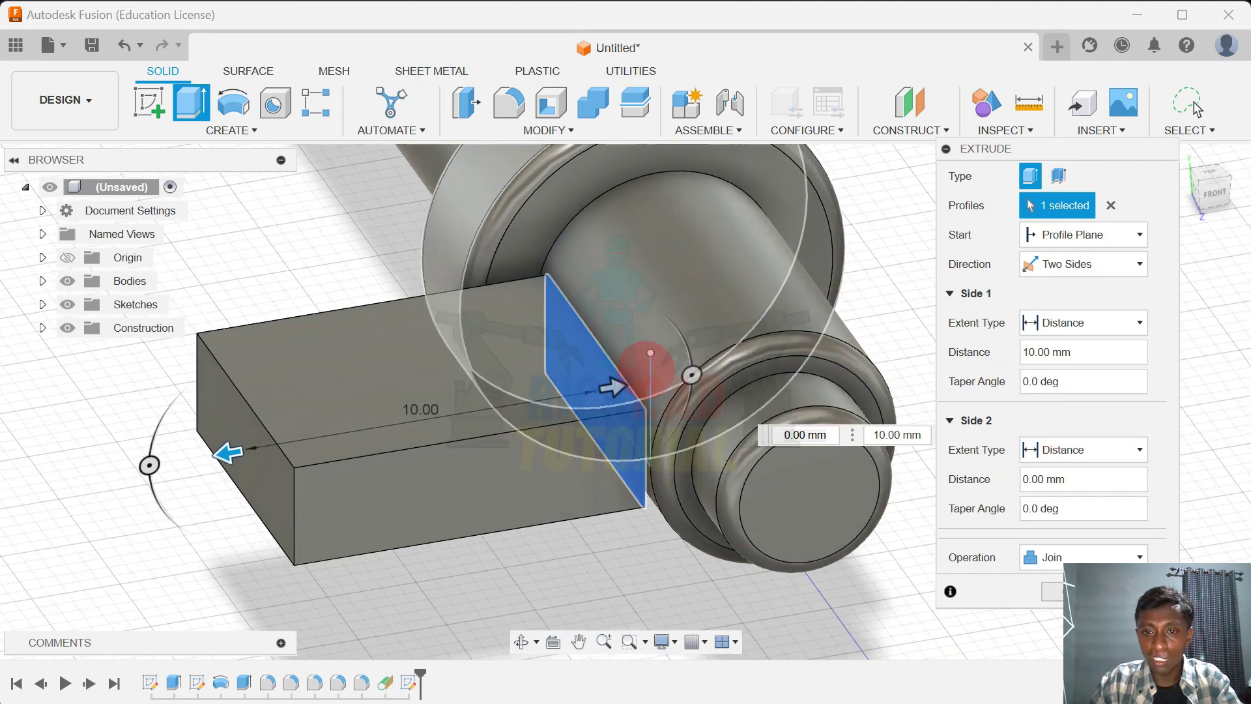
pyautogui.moveTo(613, 384); pyautogui.dragTo(645, 376)
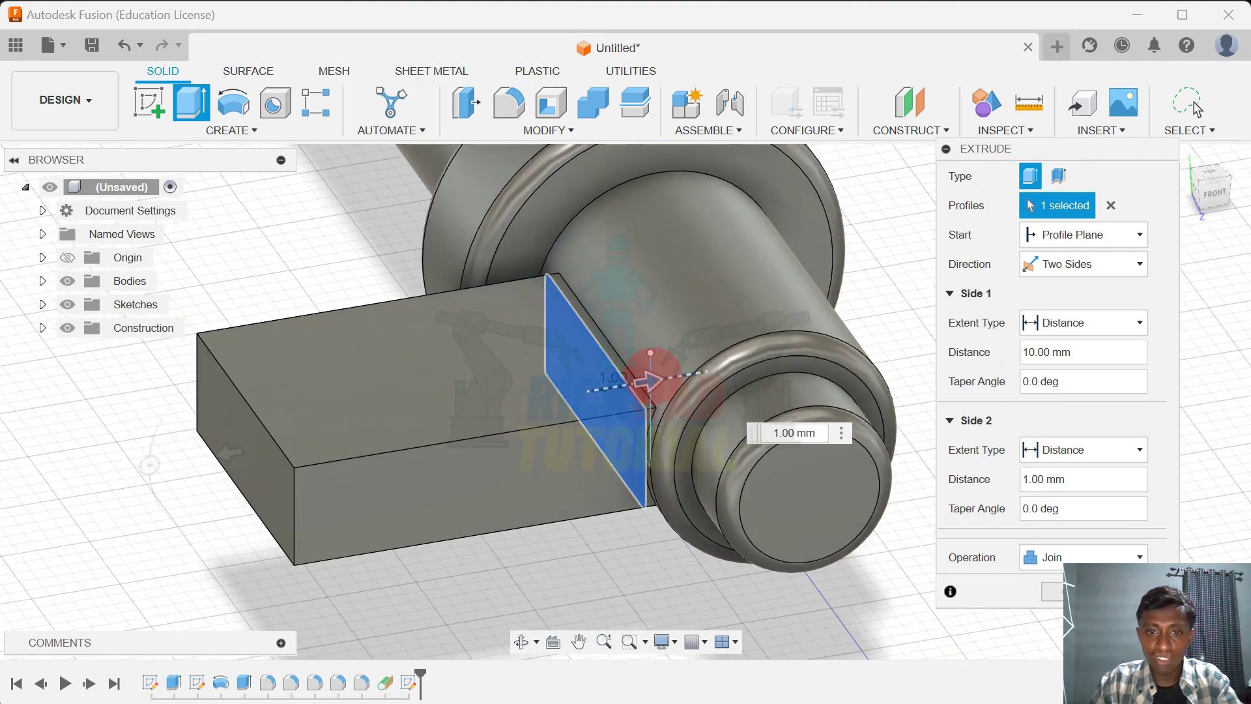
pyautogui.keyDown('shift'); pyautogui.moveTo(683, 330); pyautogui.dragTo(657, 326, button='middle'); pyautogui.keyUp('shift')
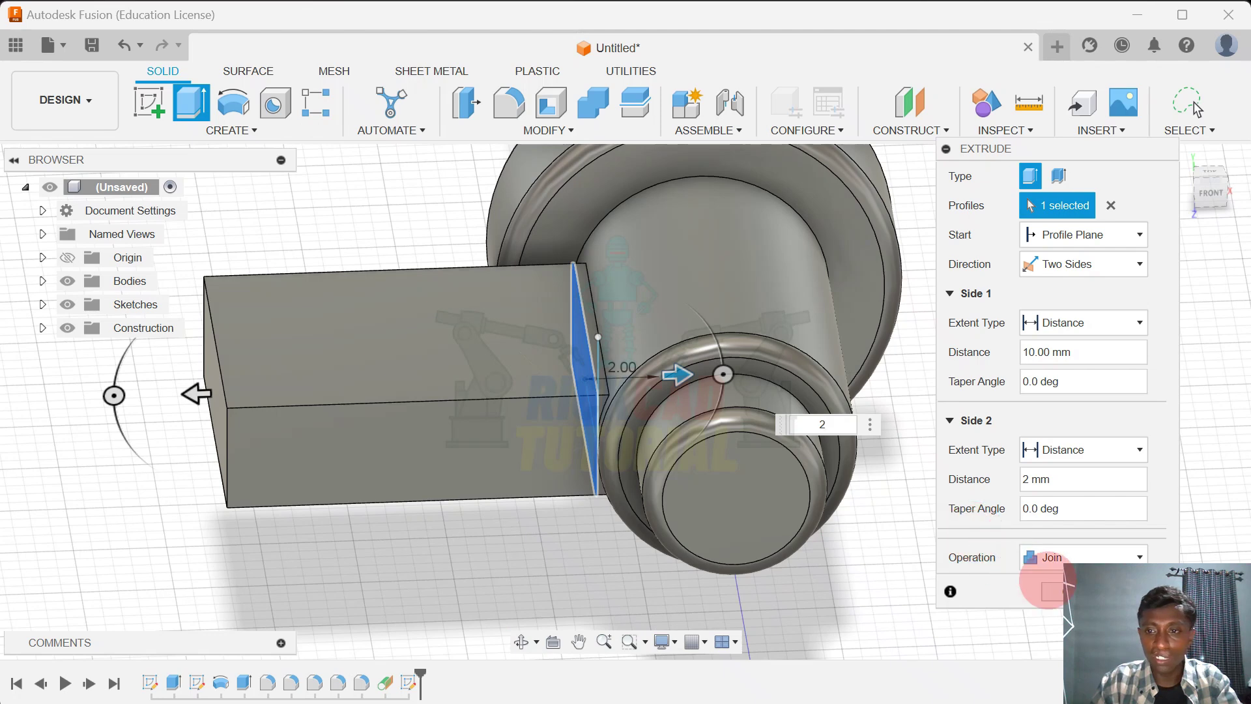
pyautogui.moveTo(1056, 152); pyautogui.dragTo(1063, 77)
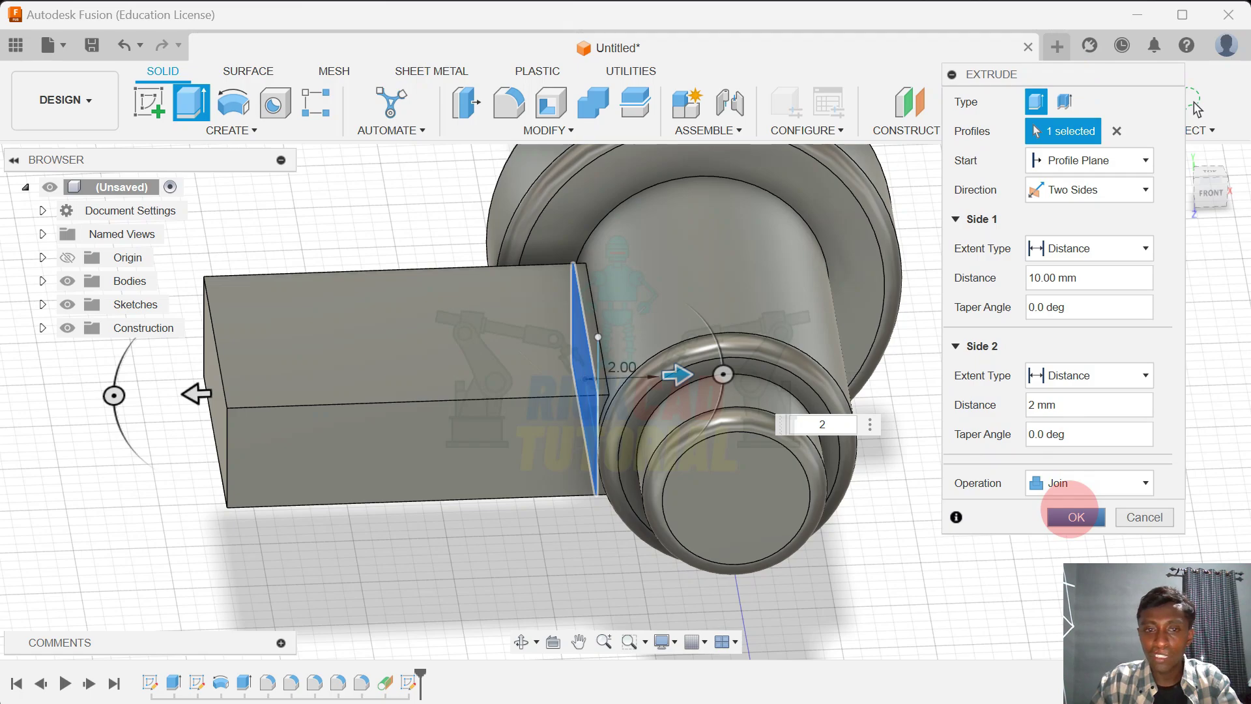
pyautogui.click(1076, 517)
# Start a sketch on the tooth's front face and draw a 2 mm line along its upper edge, outward from the shaft
pyautogui.keyDown('shift'); pyautogui.moveTo(1069, 508); pyautogui.dragTo(1034, 475, button='middle'); pyautogui.keyUp('shift')
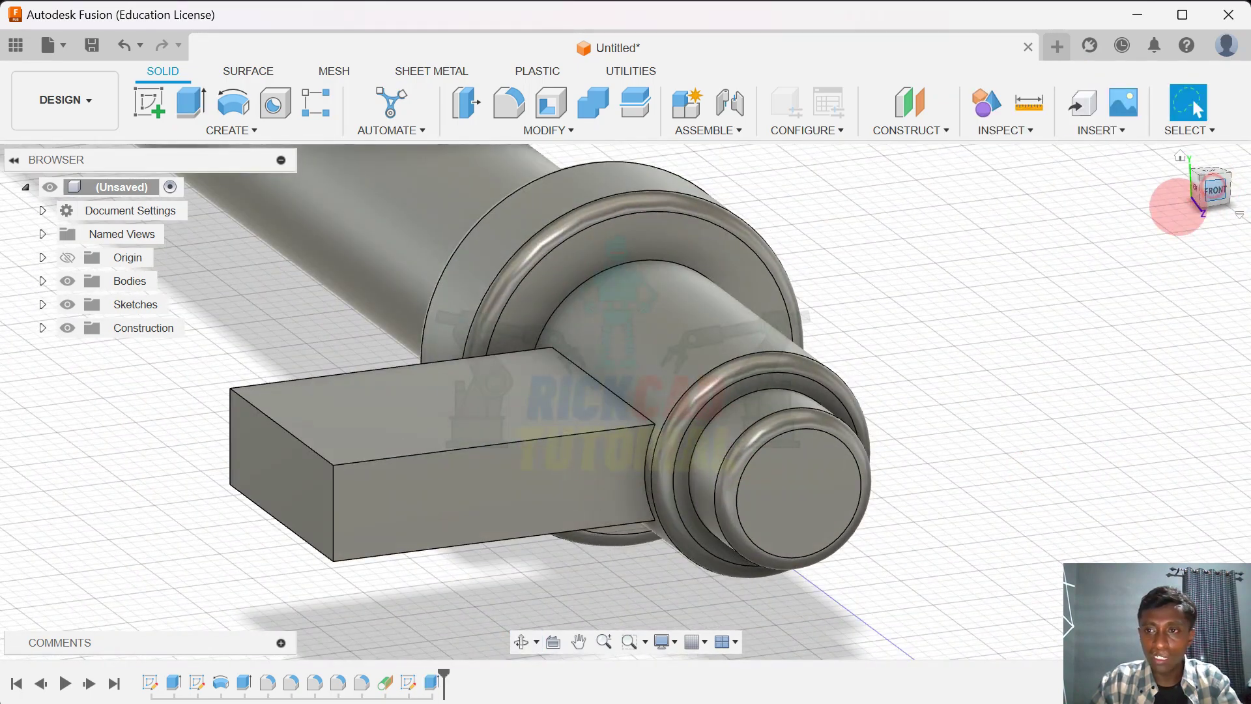
pyautogui.click(1179, 205)
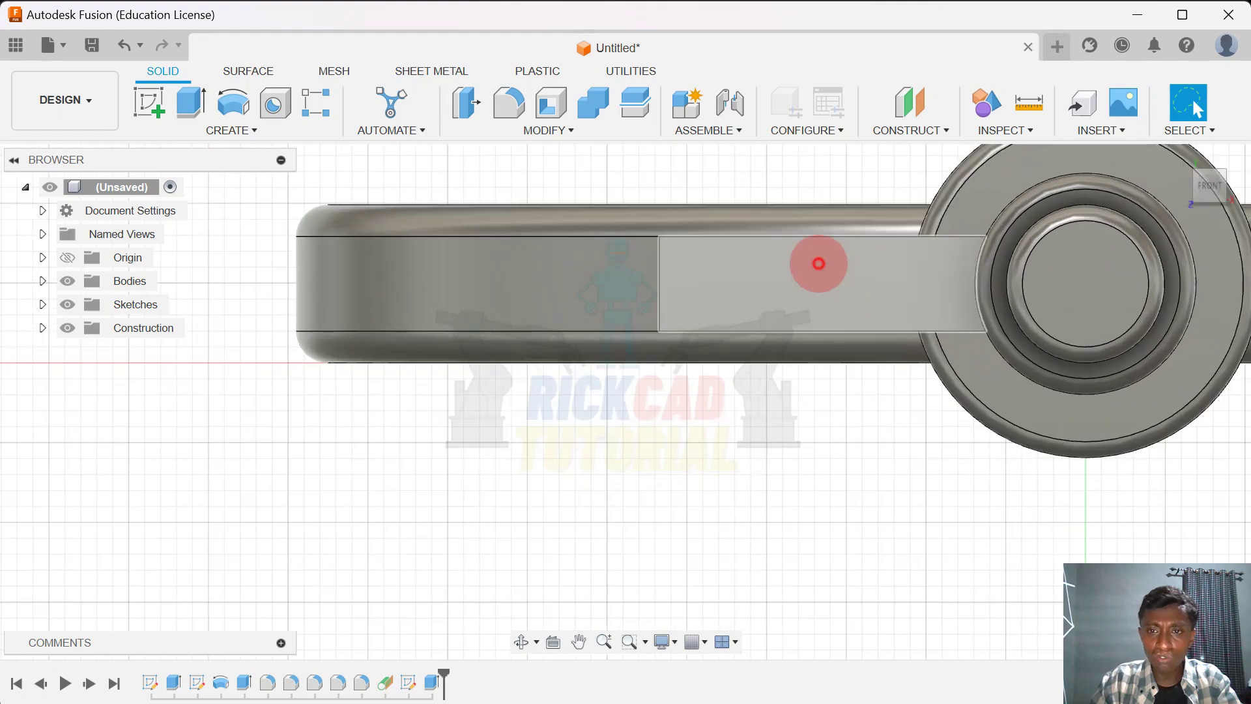
pyautogui.click(818, 263)
pyautogui.keyDown('shift'); pyautogui.moveTo(749, 413); pyautogui.dragTo(846, 341, button='middle'); pyautogui.keyUp('shift')
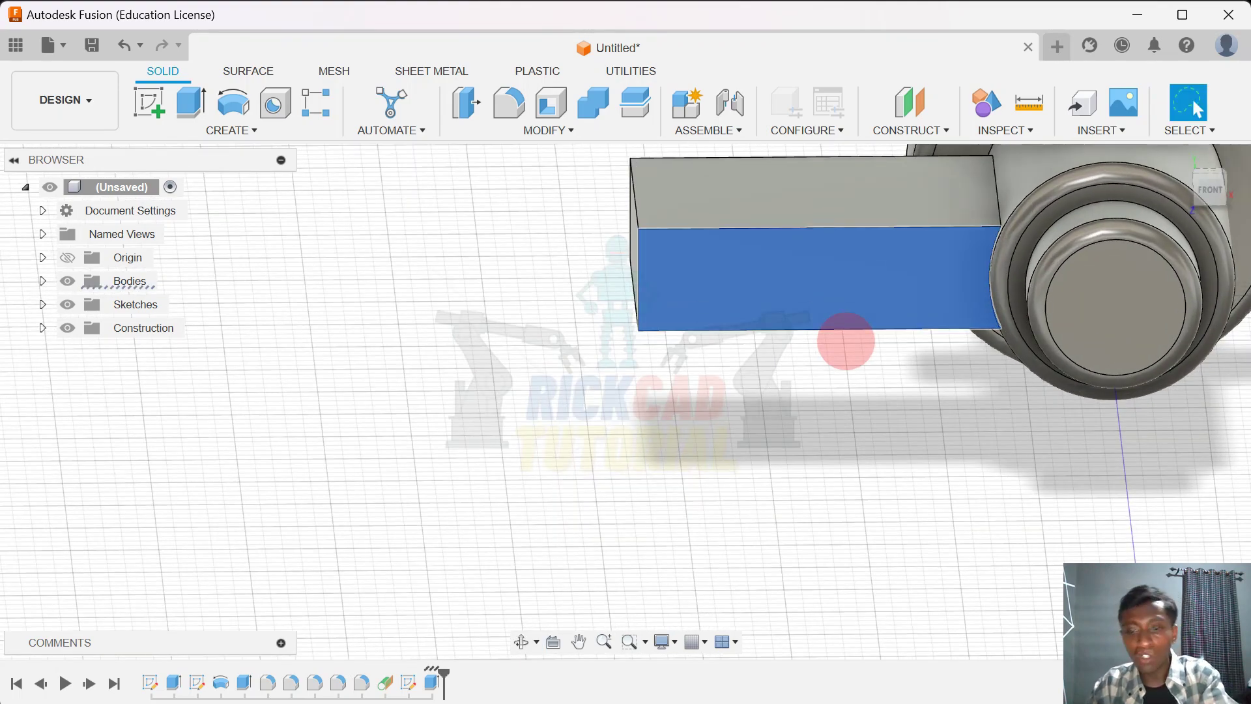
pyautogui.press('l')
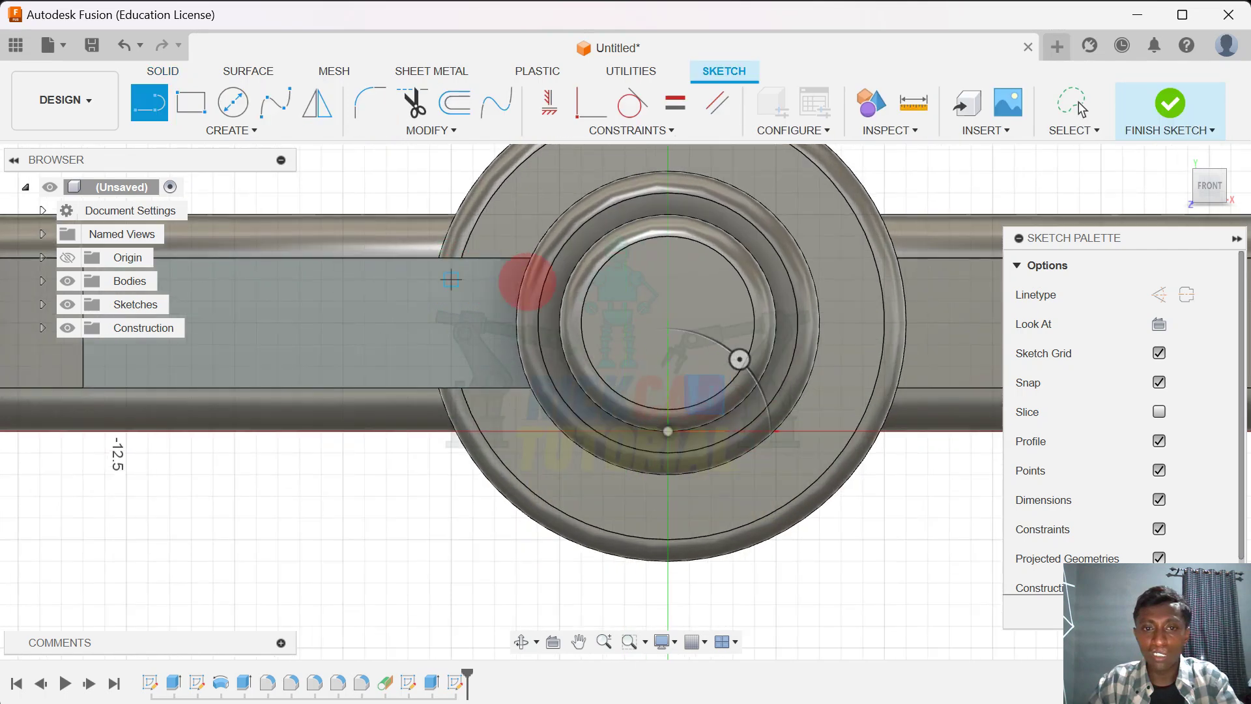
pyautogui.moveTo(450, 280); pyautogui.dragTo(762, 333, button='middle')
pyautogui.scroll(2, 764, 332)
pyautogui.scroll(-3, 598, 343)
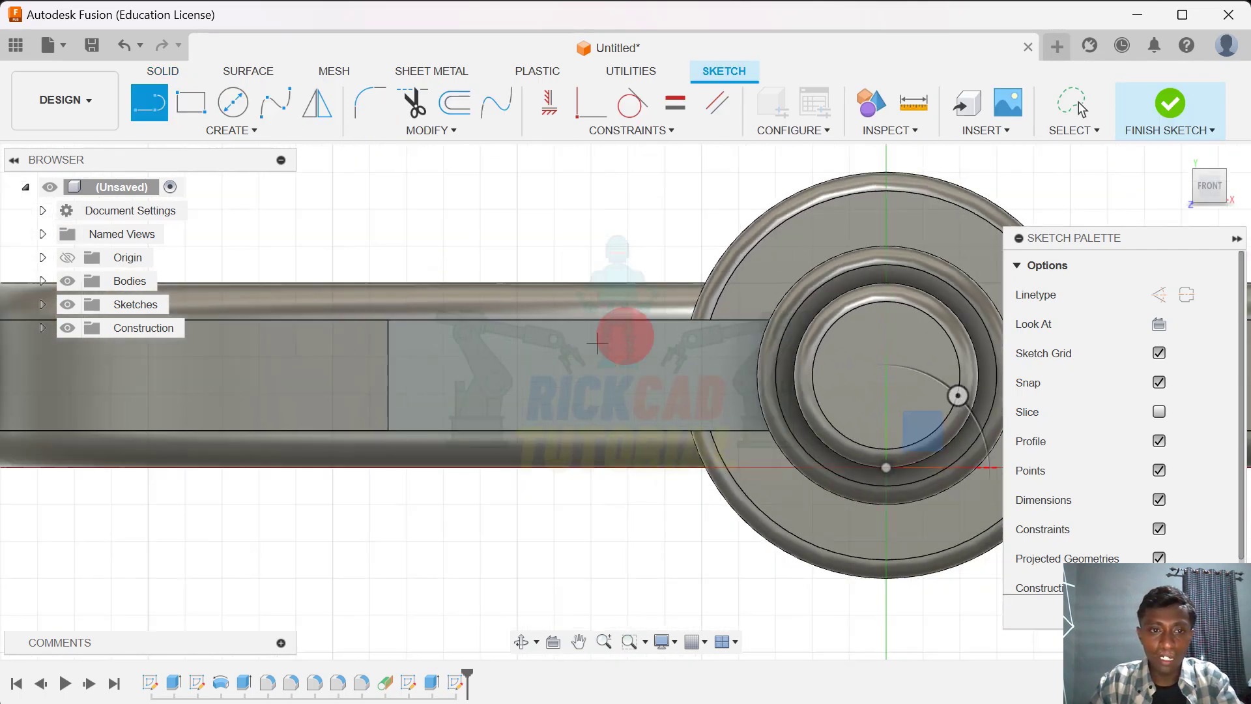
pyautogui.scroll(4, 775, 323)
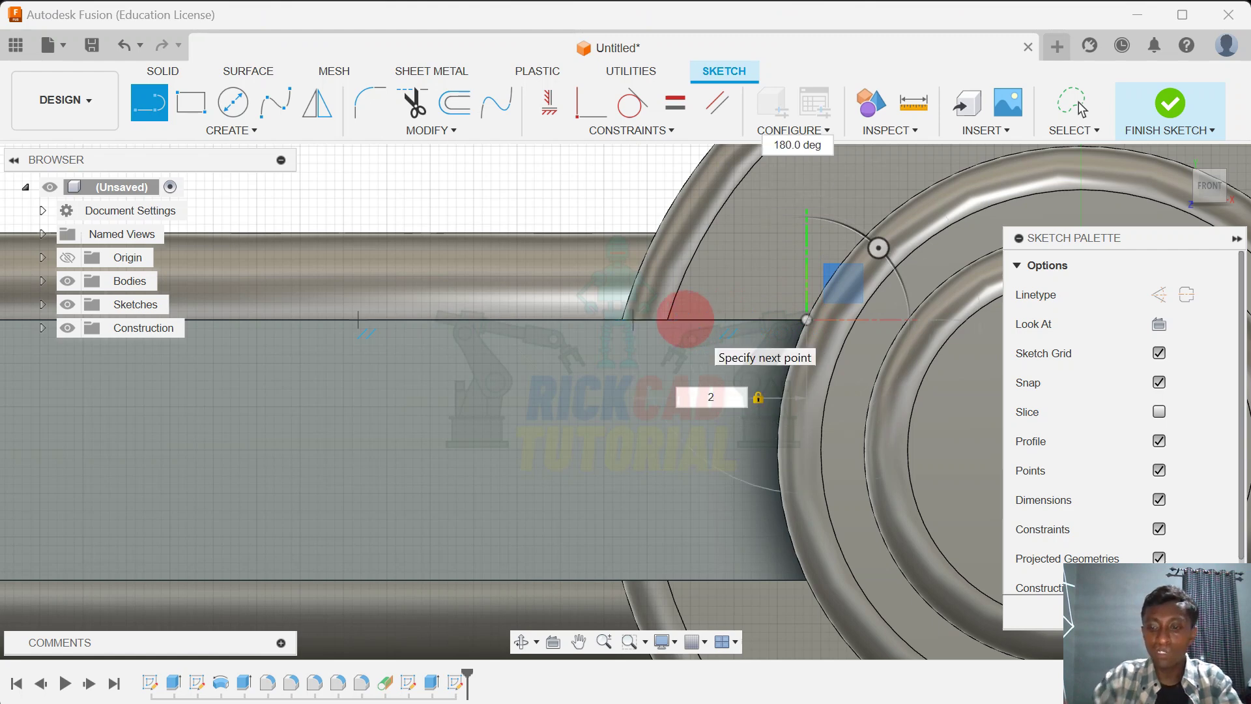
pyautogui.press('Return')
# Move the 2 mm line's dimension above the tooth's upper edge, keeping its value
pyautogui.click(1078, 107)
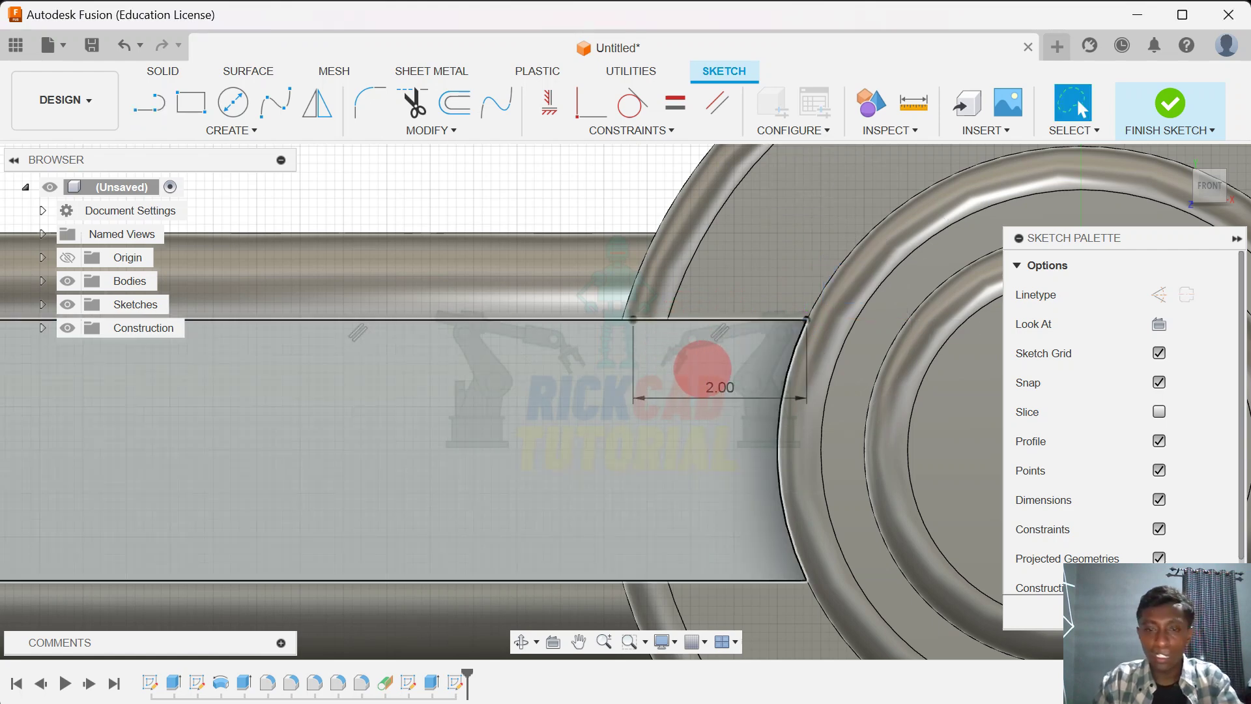
pyautogui.click(692, 331)
pyautogui.moveTo(706, 393); pyautogui.dragTo(716, 316)
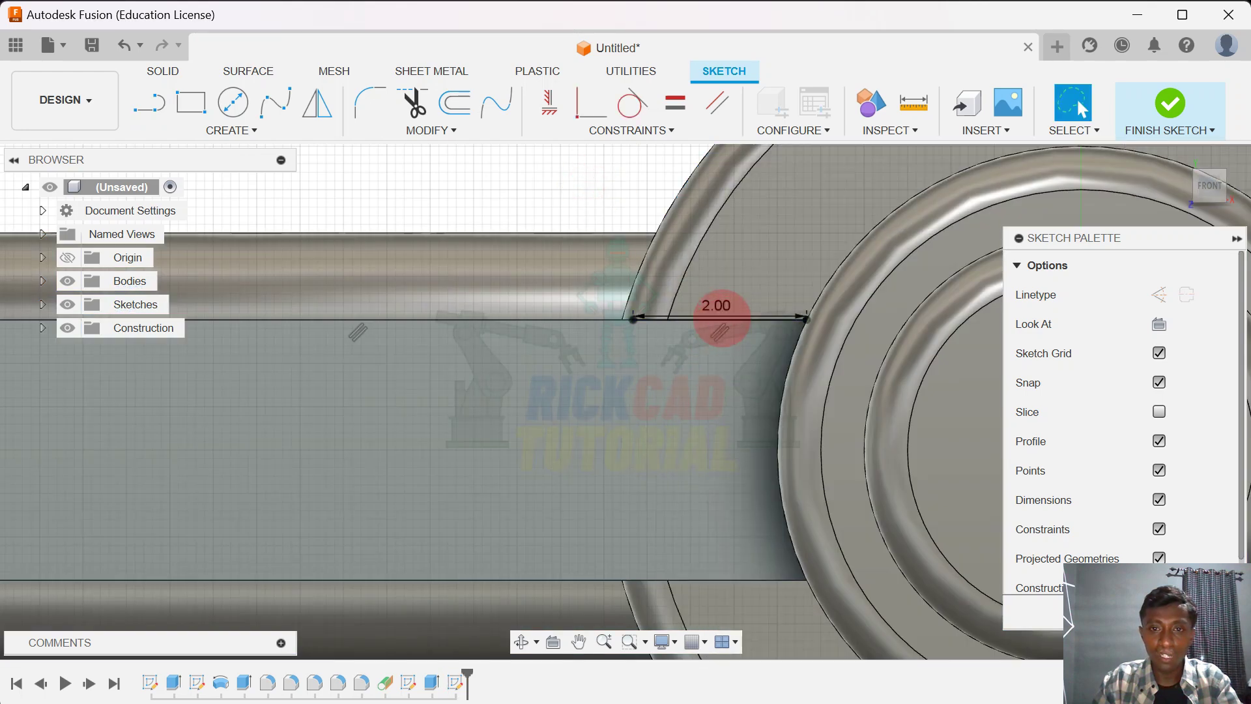
pyautogui.doubleClick(719, 306)
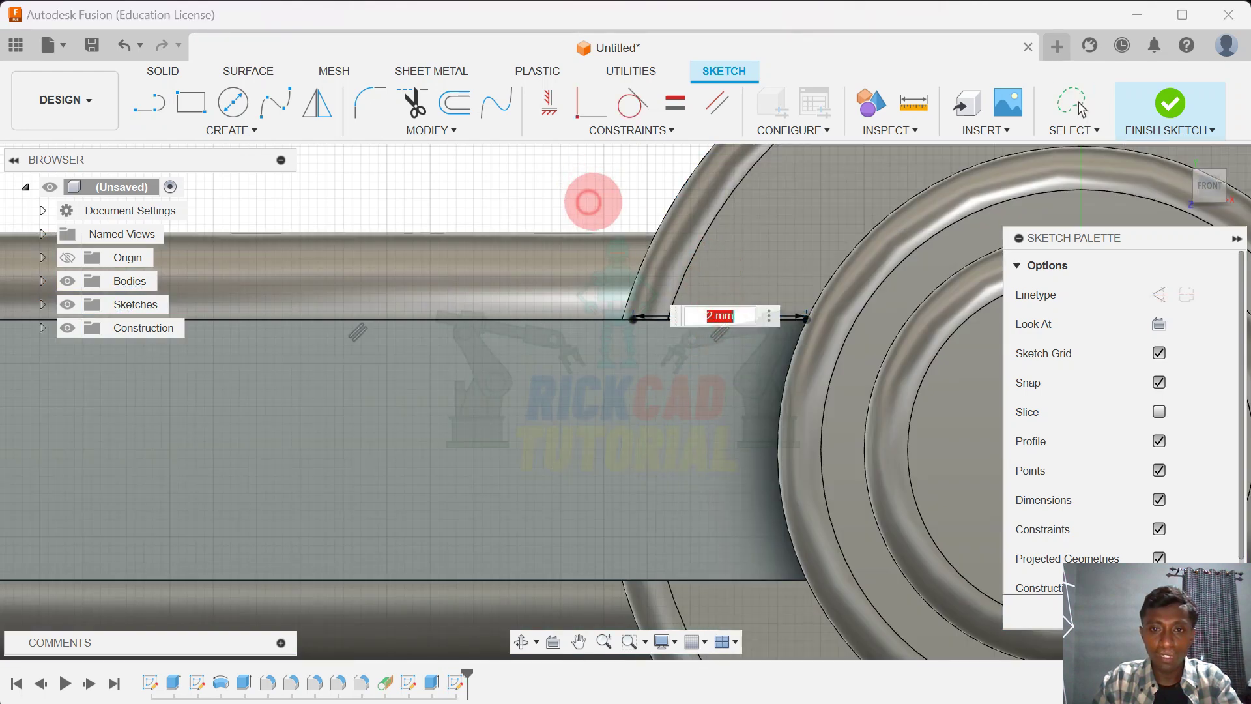
pyautogui.scroll(-2, 639, 291)
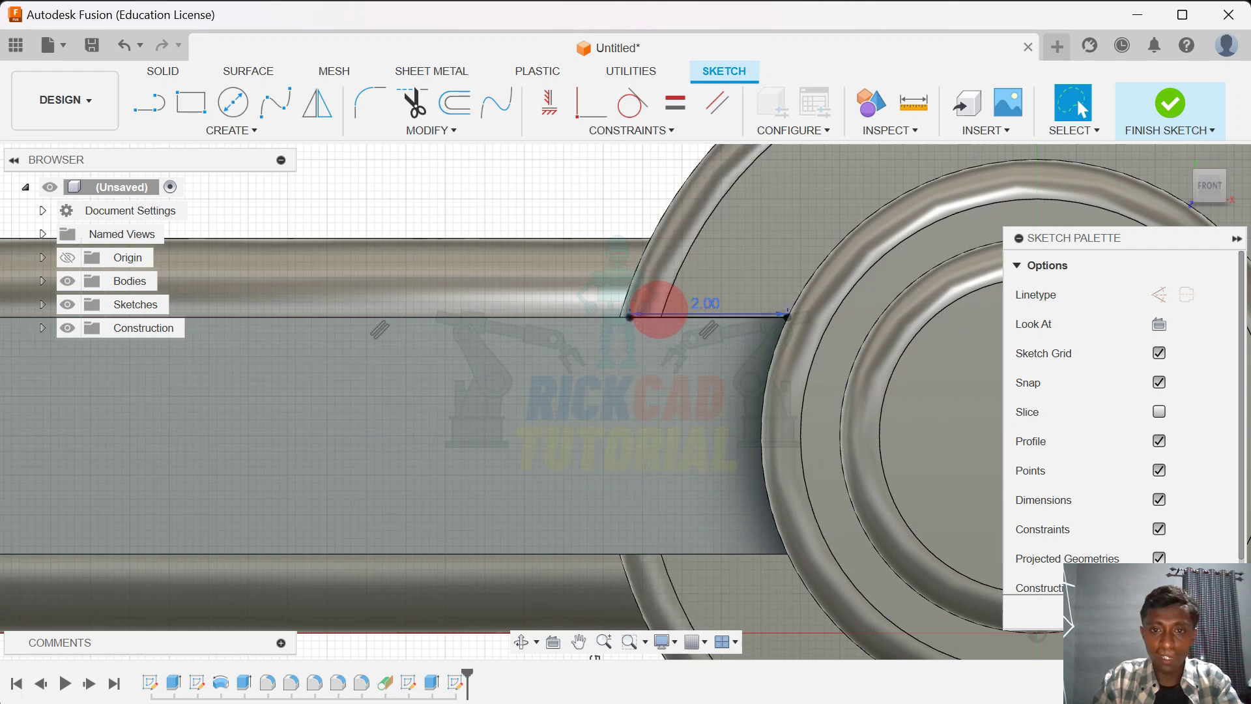
pyautogui.press('Escape')
pyautogui.scroll(-3, 476, 303)
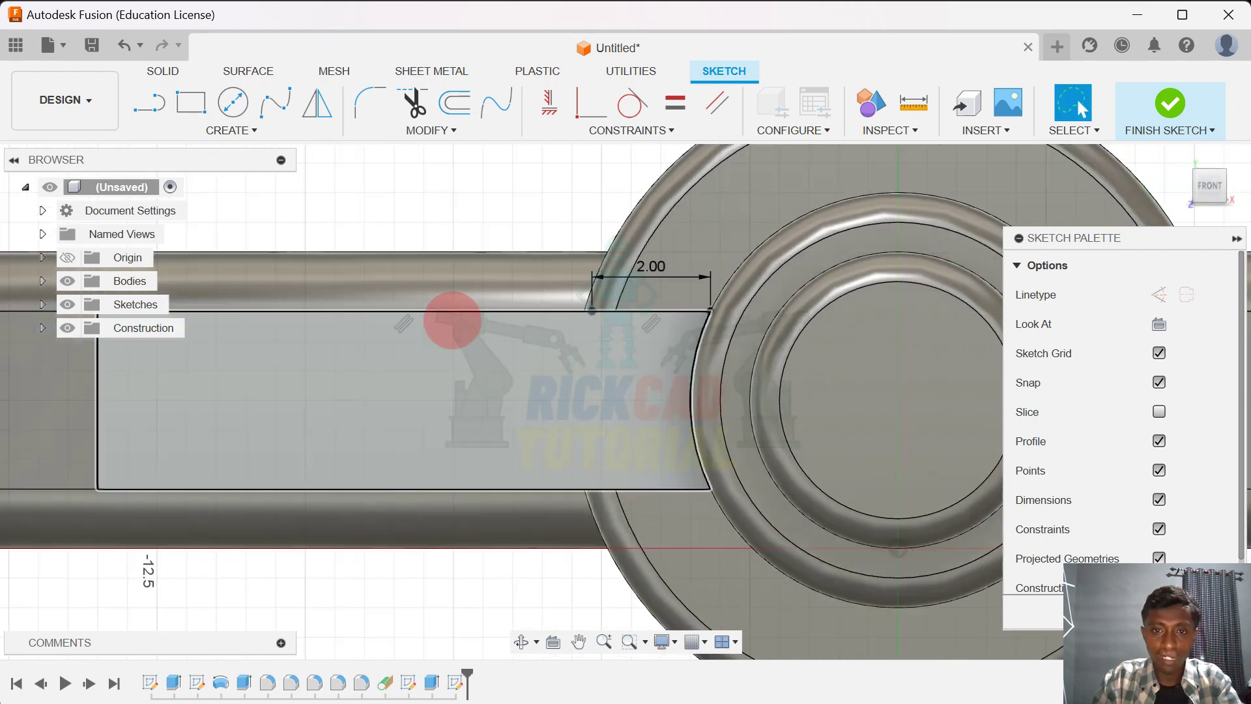
# Draw a 2 mm line along the tooth's upper edge, from its outer corner toward the shaft
pyautogui.moveTo(452, 319); pyautogui.dragTo(880, 349, button='middle')
pyautogui.scroll(2, 613, 342)
pyautogui.press('l')
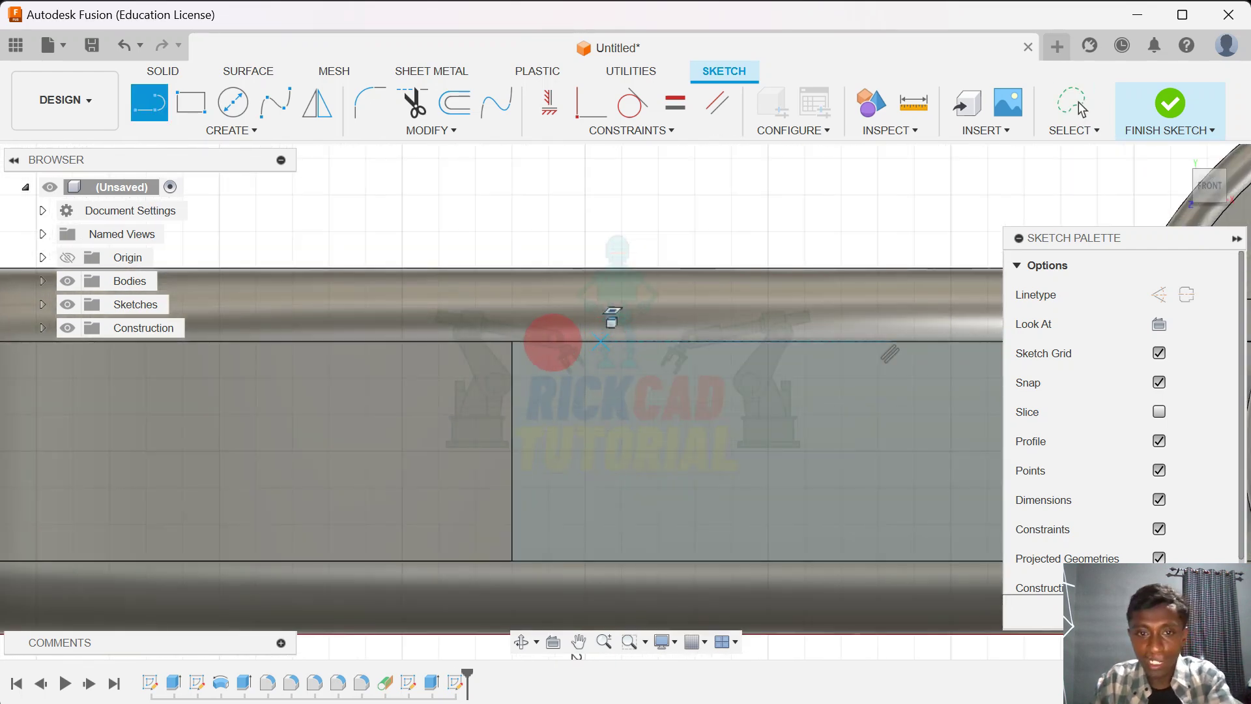
pyautogui.keyDown('shift'); pyautogui.moveTo(526, 352); pyautogui.dragTo(512, 350, button='middle'); pyautogui.keyUp('shift')
pyautogui.click(512, 340)
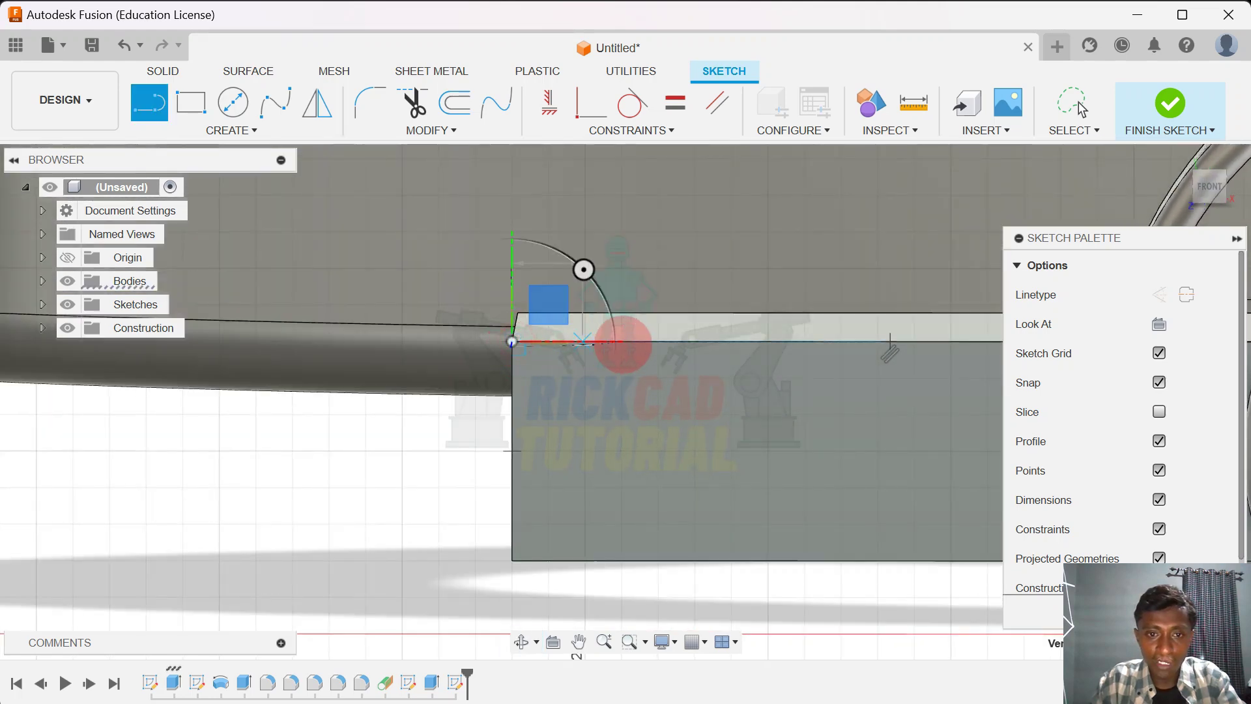
pyautogui.click(1208, 187)
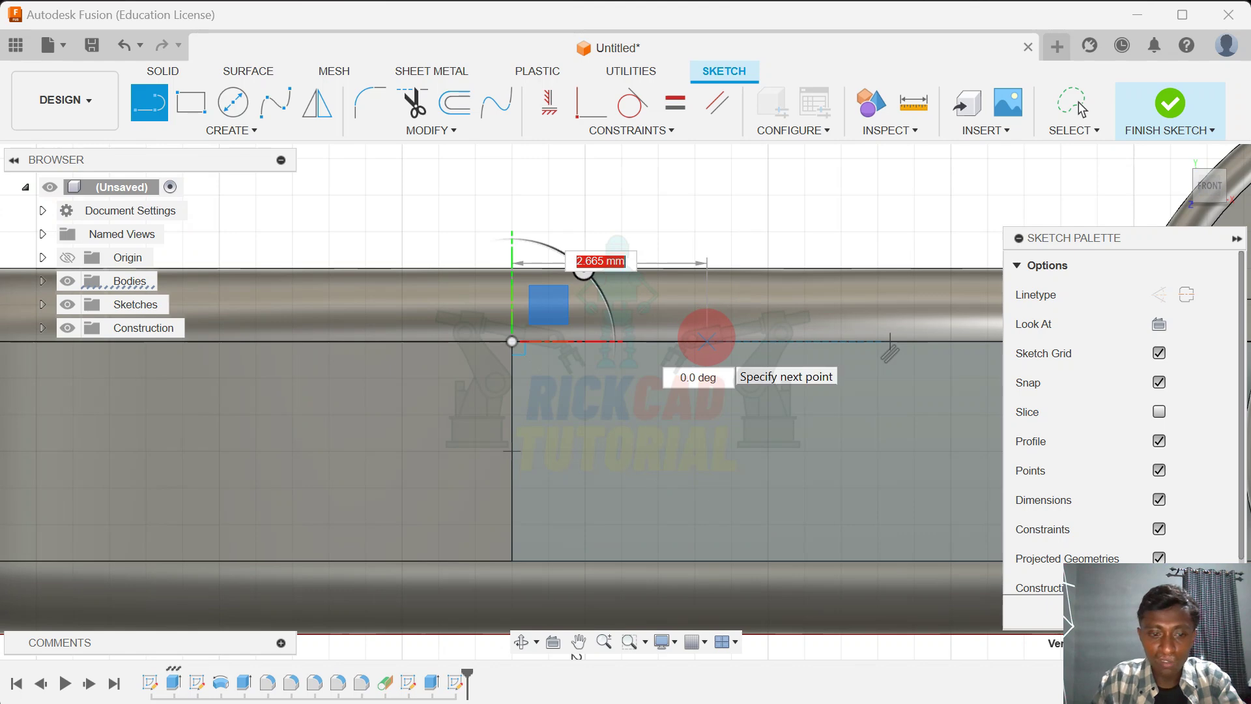
pyautogui.press('Return')
# Draw a 1 mm vertical line down from the inner end of the outer 2 mm line
pyautogui.scroll(-5, 707, 339)
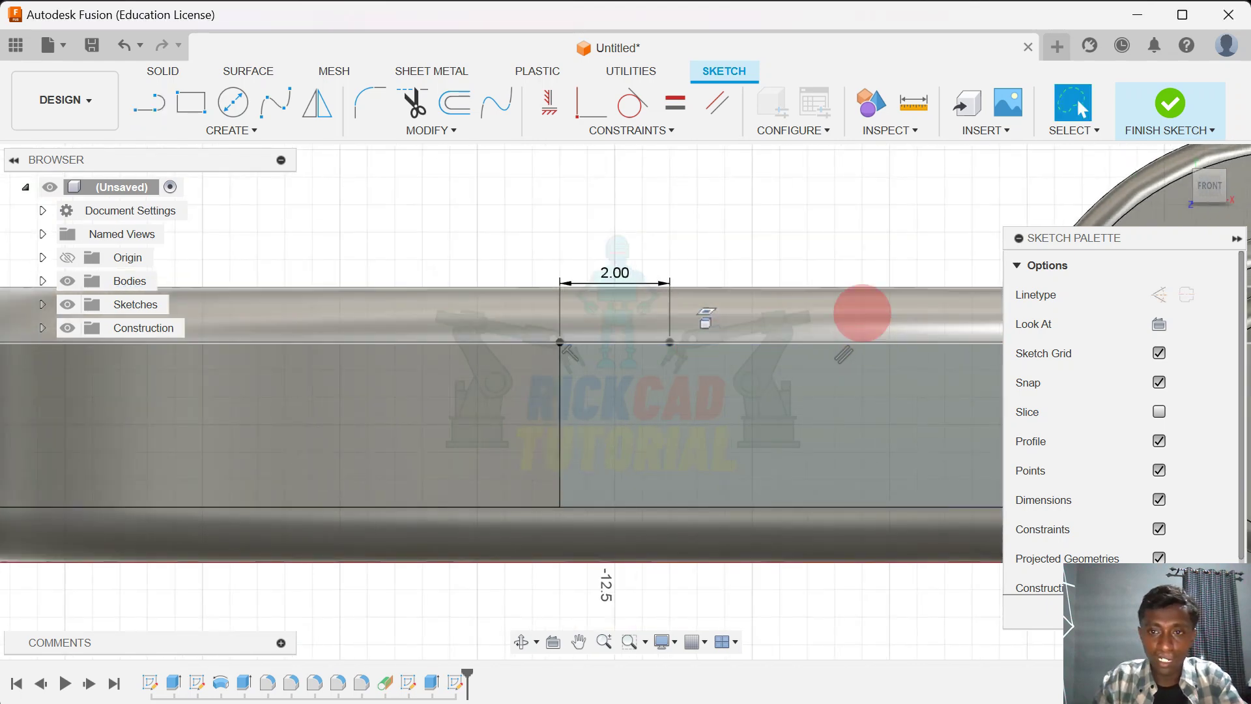
pyautogui.moveTo(782, 229); pyautogui.dragTo(540, 171, button='middle')
pyautogui.scroll(2, 538, 189)
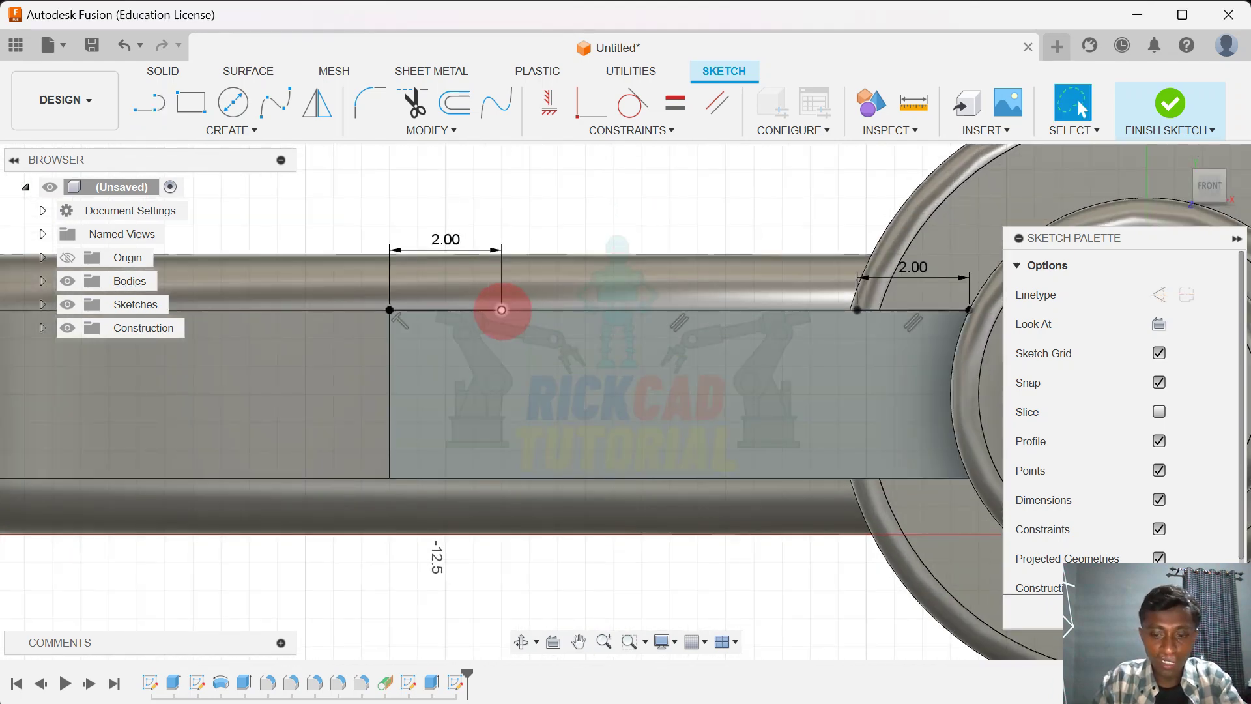
pyautogui.click(501, 310)
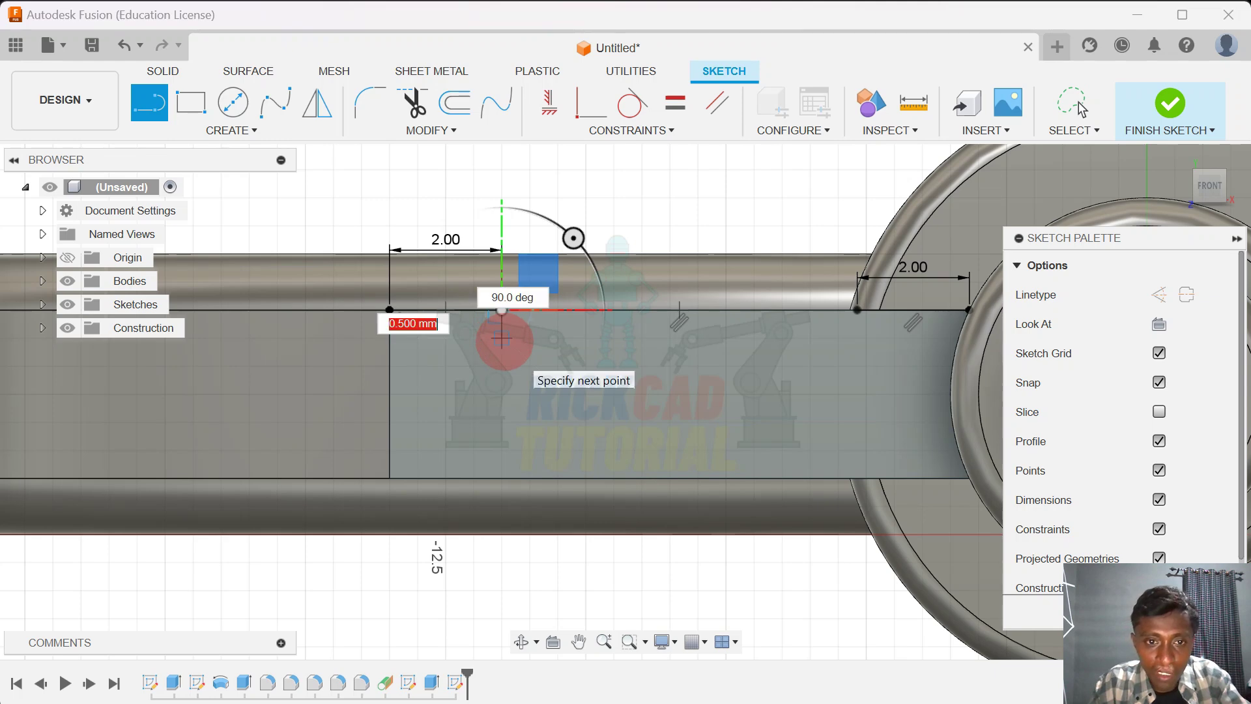
pyautogui.press('Return')
pyautogui.press('Escape')
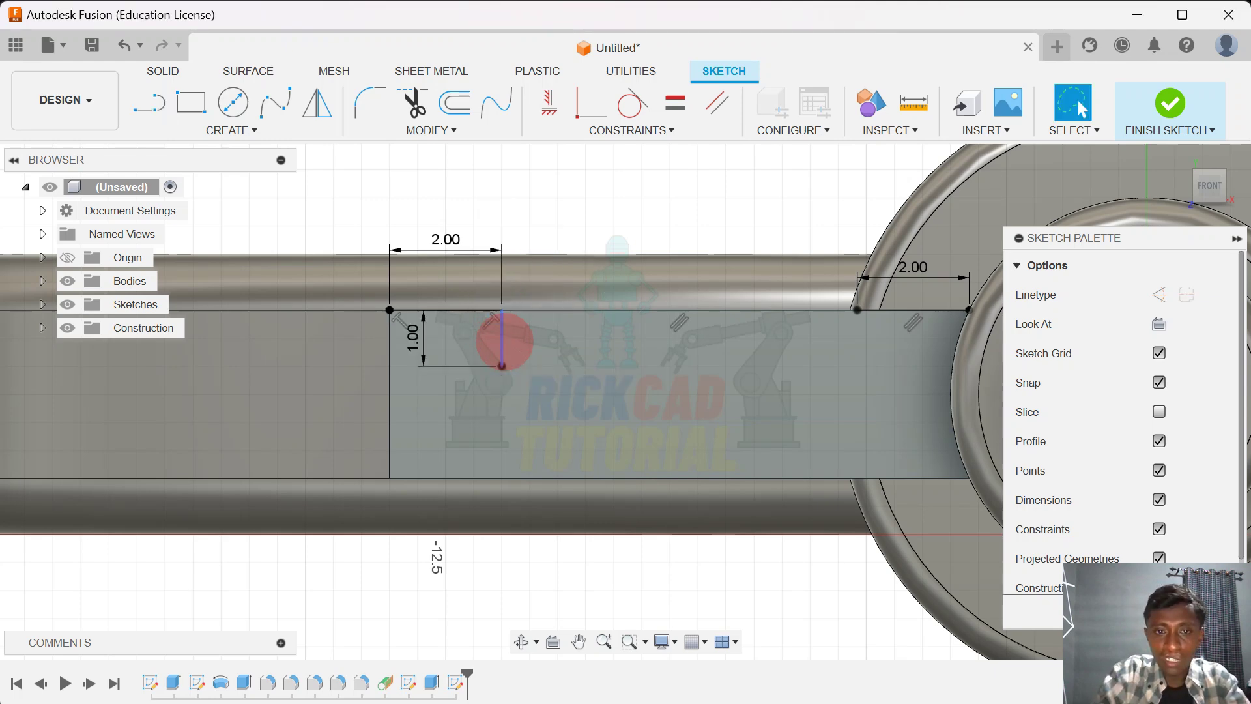
# Draw a 1 mm vertical line down from the inner end of the 2 mm line nearest the shaft
pyautogui.press('l')
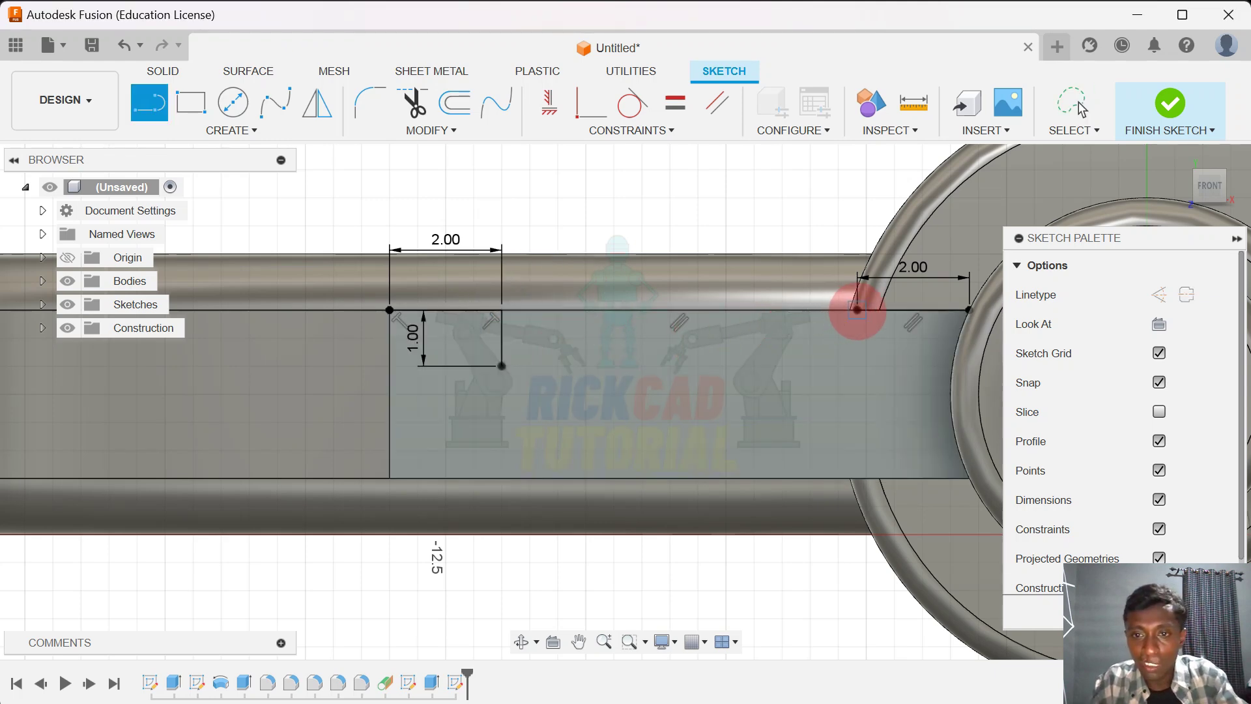
pyautogui.click(857, 310)
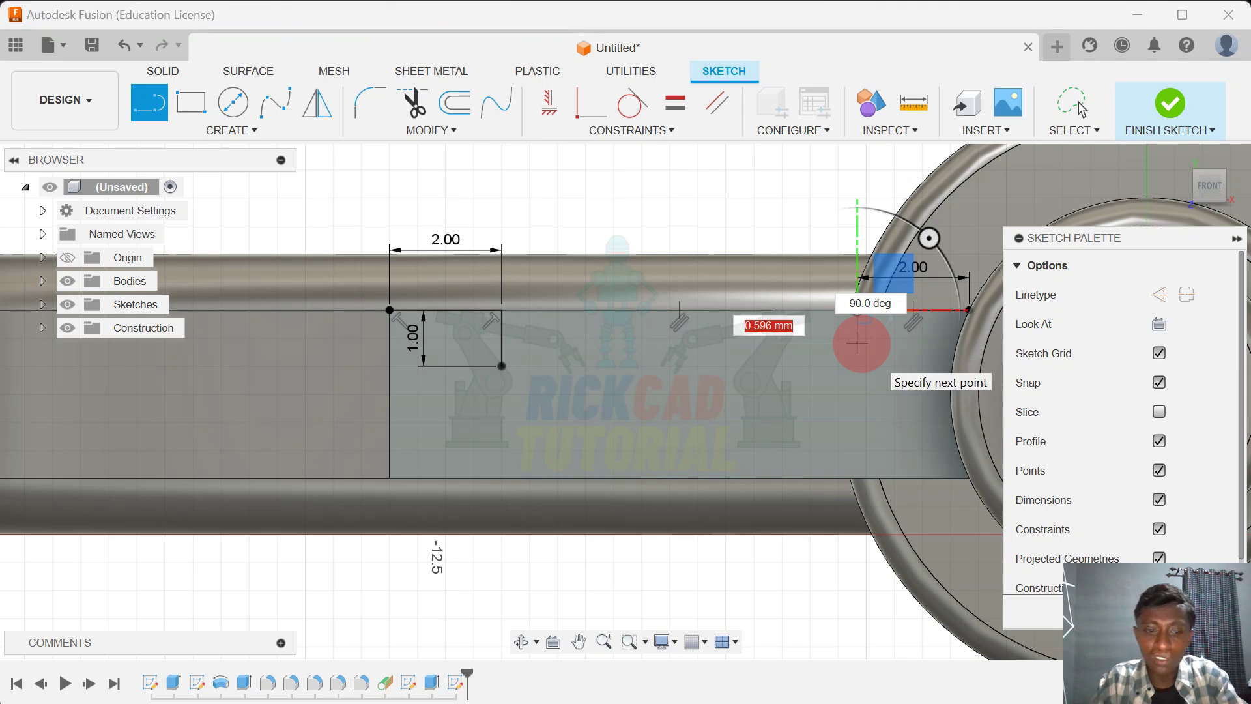
pyautogui.press('Return')
pyautogui.press('Escape')
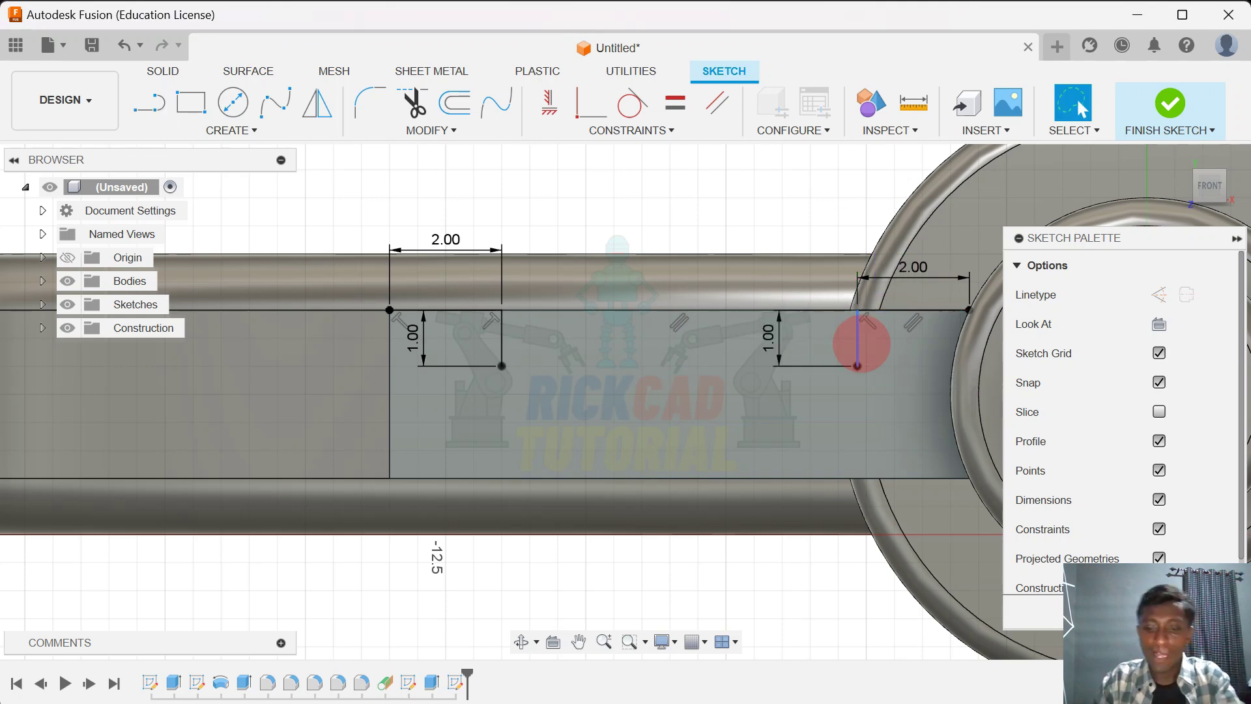
# Connect the lower ends of the two 1 mm lines with a horizontal line and finish the notch sketch
pyautogui.press('l')
pyautogui.moveTo(857, 365); pyautogui.dragTo(501, 366)
pyautogui.click(503, 368)
pyautogui.rightClick(502, 368)
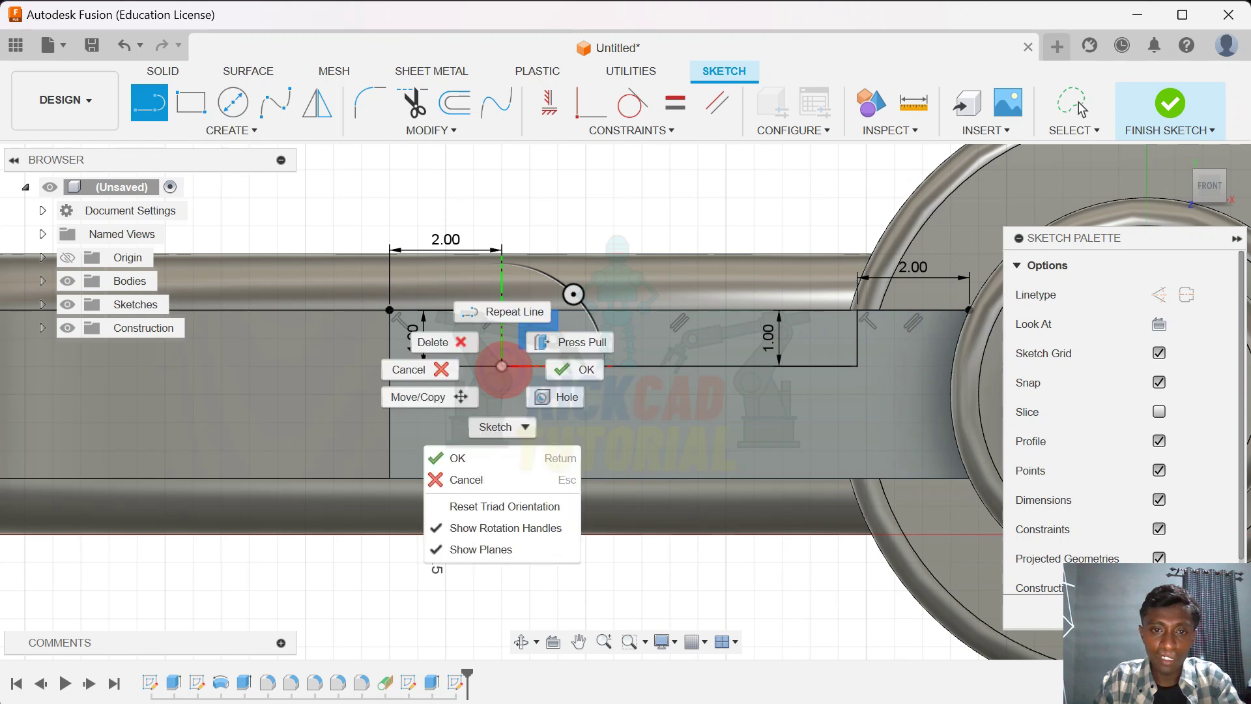
pyautogui.click(569, 367)
pyautogui.scroll(-2, 485, 410)
pyautogui.scroll(-1, 485, 409)
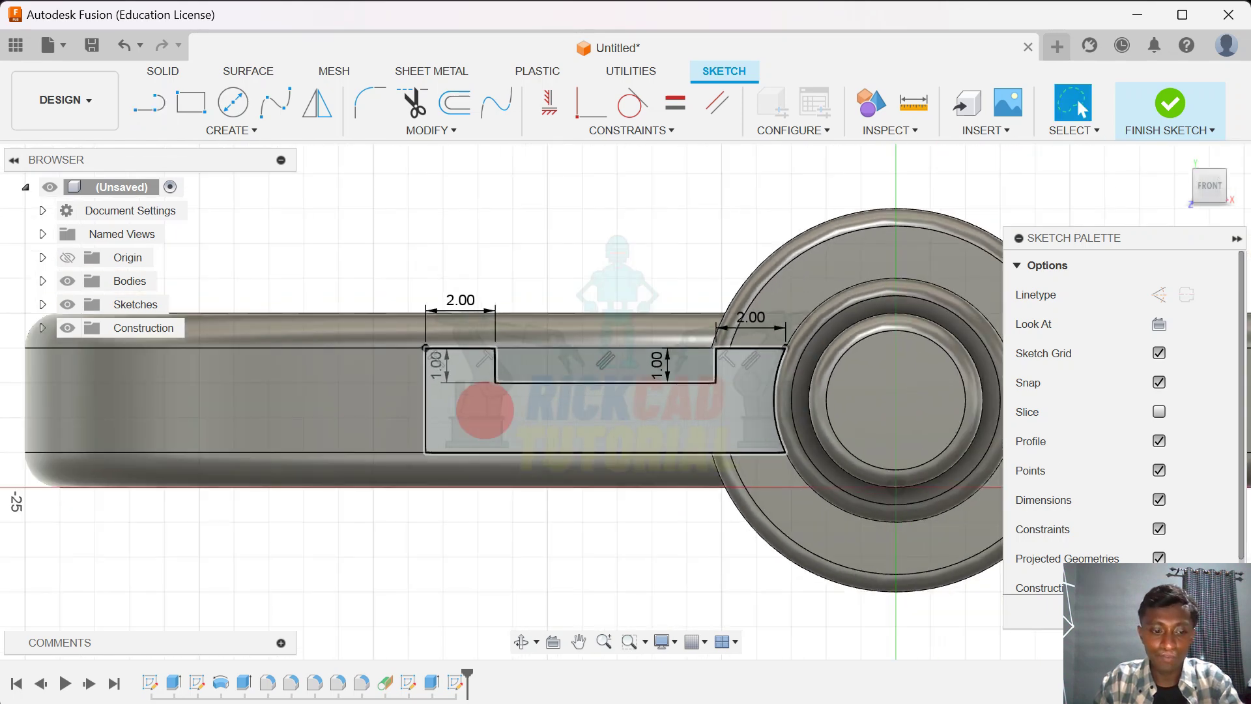
pyautogui.click(1169, 103)
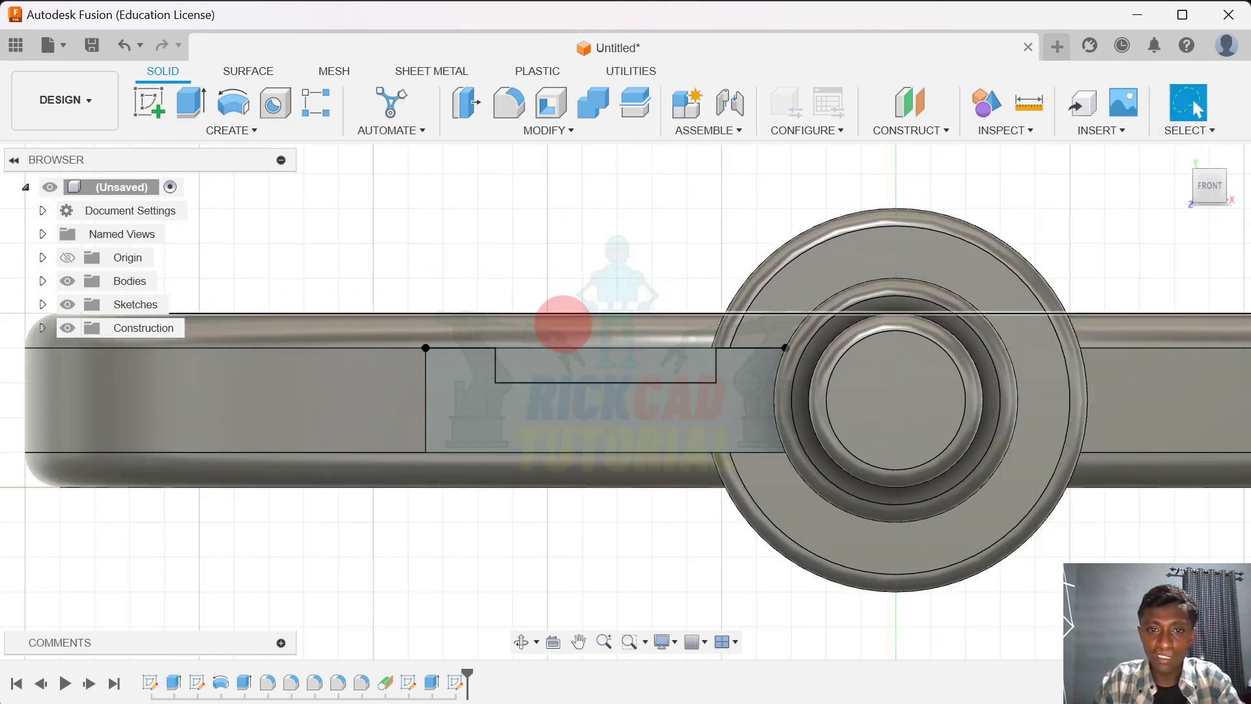
# Extrude the notch profile as a cut, pulling it 8 mm back through the tooth
pyautogui.keyDown('shift'); pyautogui.moveTo(557, 323); pyautogui.dragTo(505, 297, button='middle'); pyautogui.keyUp('shift')
pyautogui.scroll(-5, 636, 428)
pyautogui.scroll(5, 652, 404)
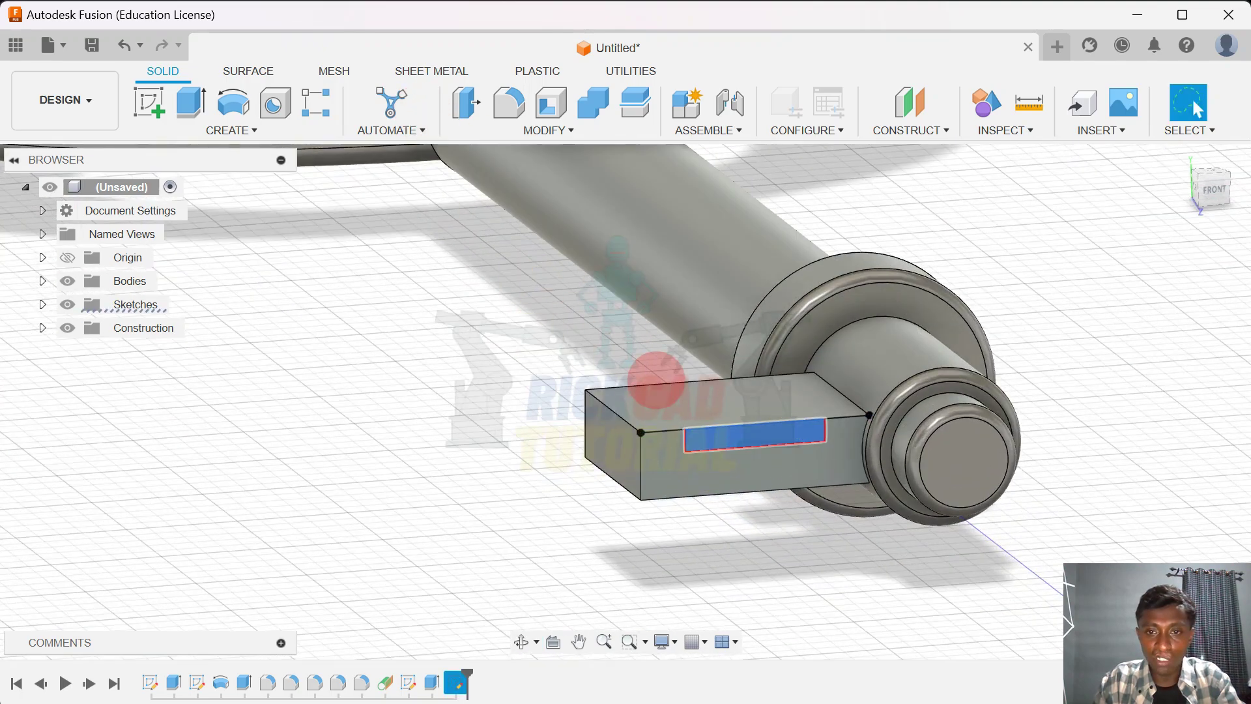
pyautogui.keyDown('shift'); pyautogui.moveTo(651, 372); pyautogui.dragTo(611, 359, button='middle'); pyautogui.keyUp('shift')
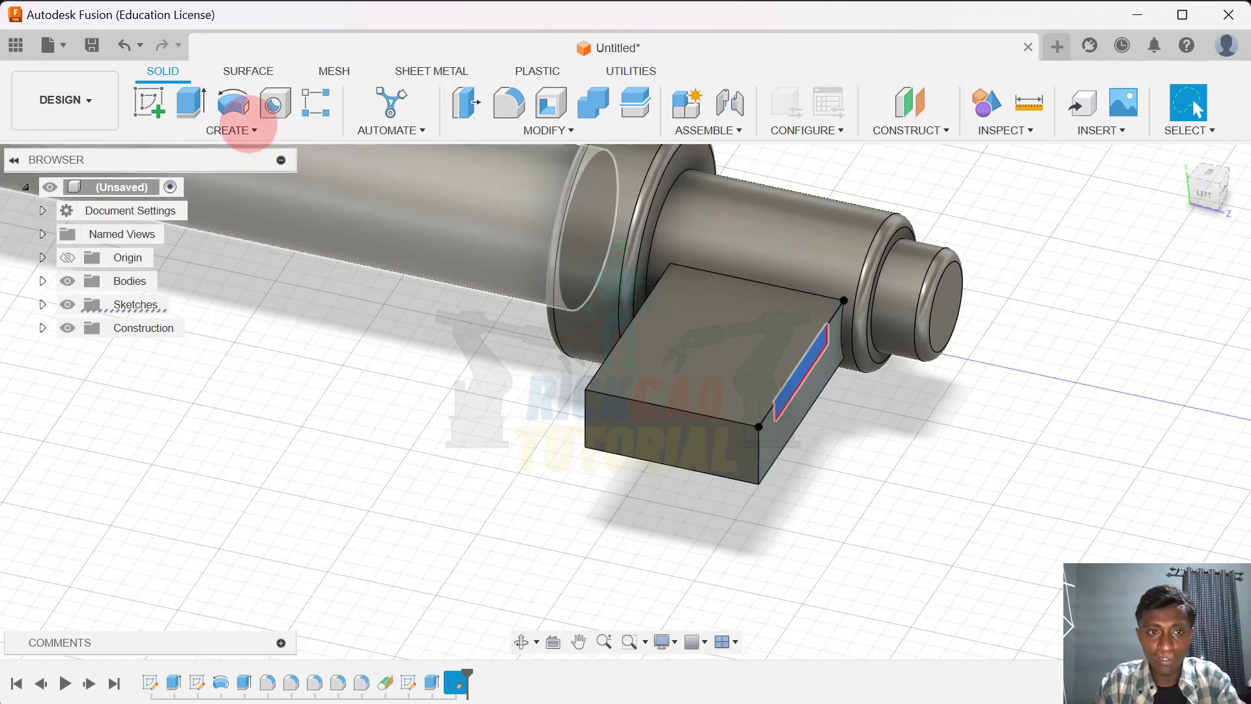
pyautogui.click(241, 128)
pyautogui.click(917, 463)
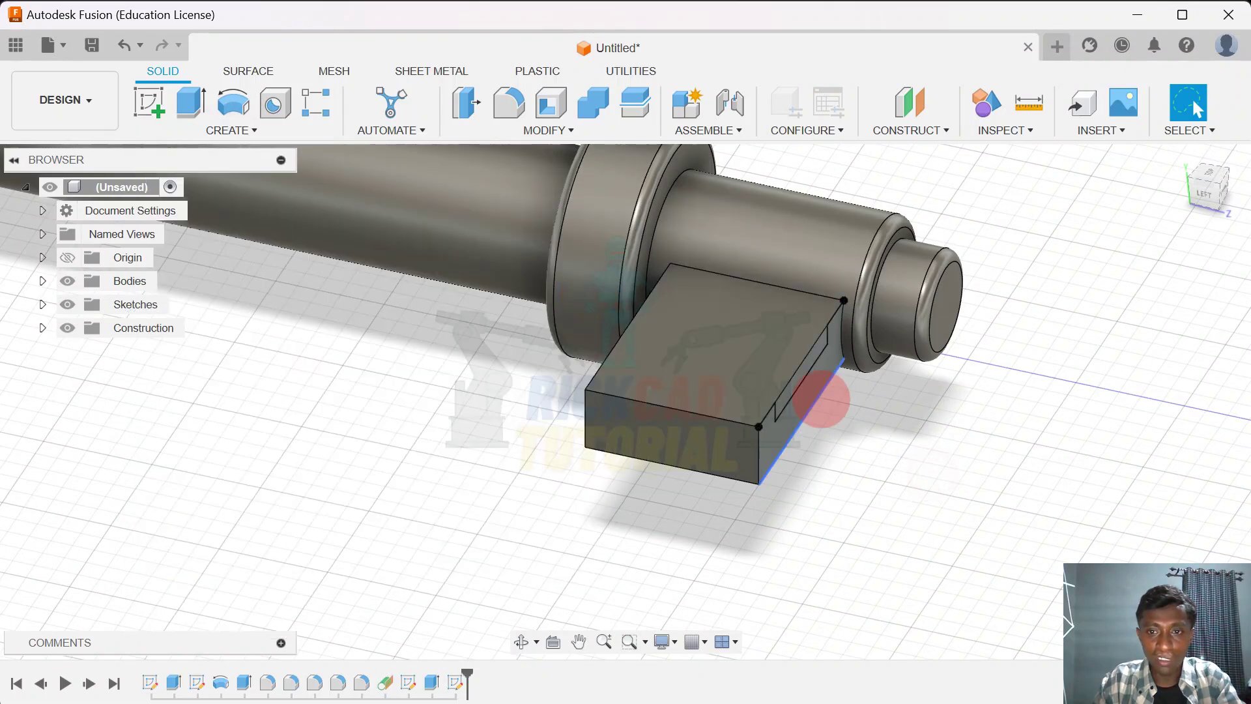
pyautogui.keyDown('shift'); pyautogui.moveTo(819, 405); pyautogui.dragTo(790, 369, button='middle'); pyautogui.keyUp('shift')
pyautogui.scroll(2, 791, 370)
pyautogui.click(790, 352)
pyautogui.click(228, 117)
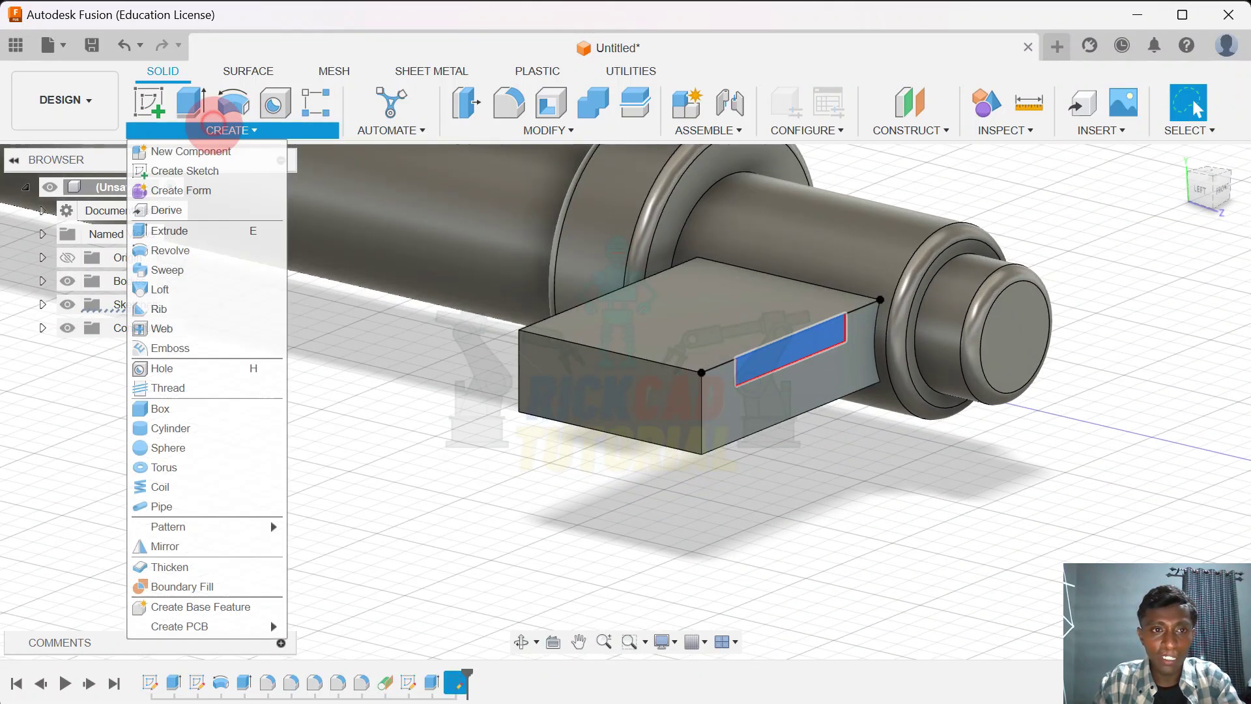
pyautogui.click(207, 230)
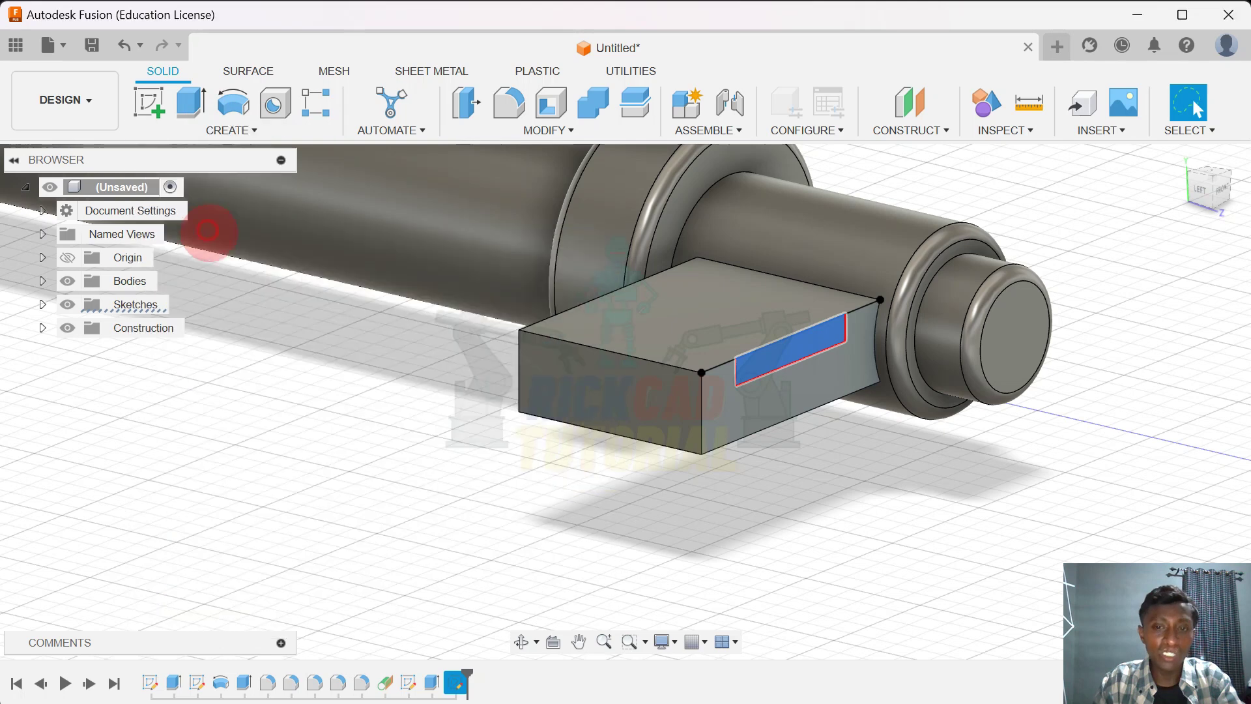
pyautogui.moveTo(806, 352); pyautogui.dragTo(593, 304)
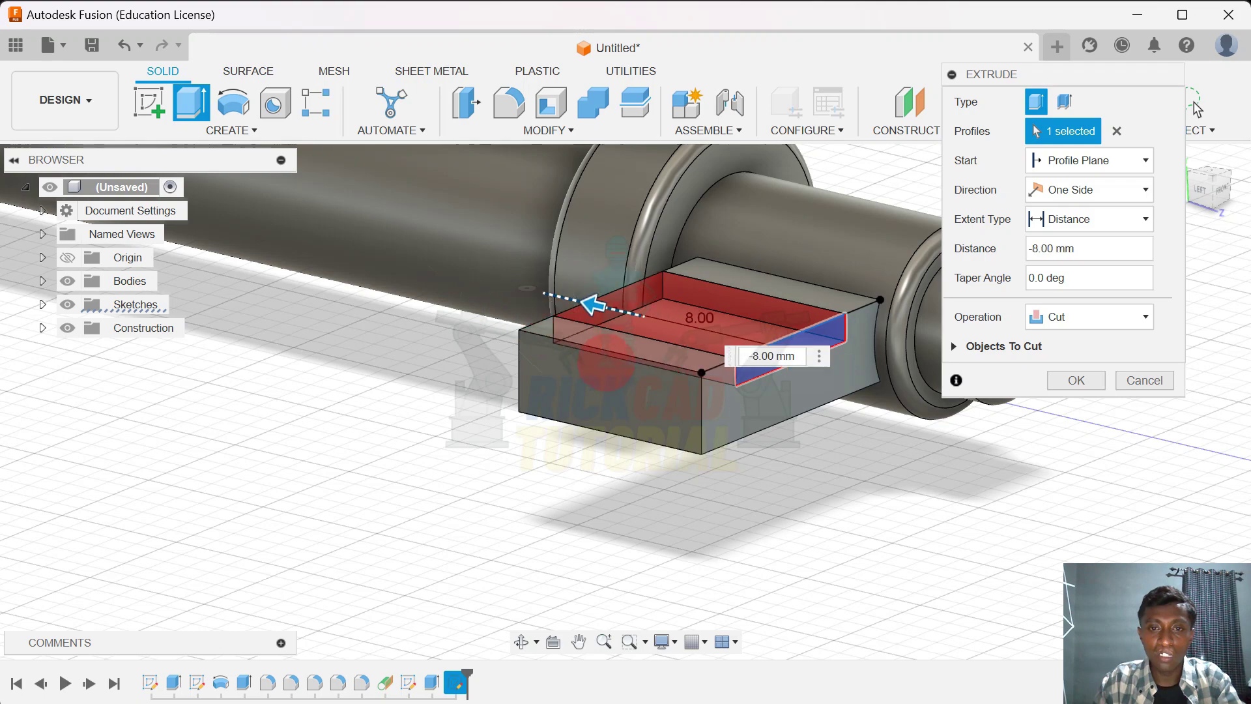
# Set the notch cut's distance to -8.5 mm and apply the extrusion
pyautogui.keyDown('shift'); pyautogui.moveTo(518, 344); pyautogui.dragTo(535, 287, button='middle'); pyautogui.keyUp('shift')
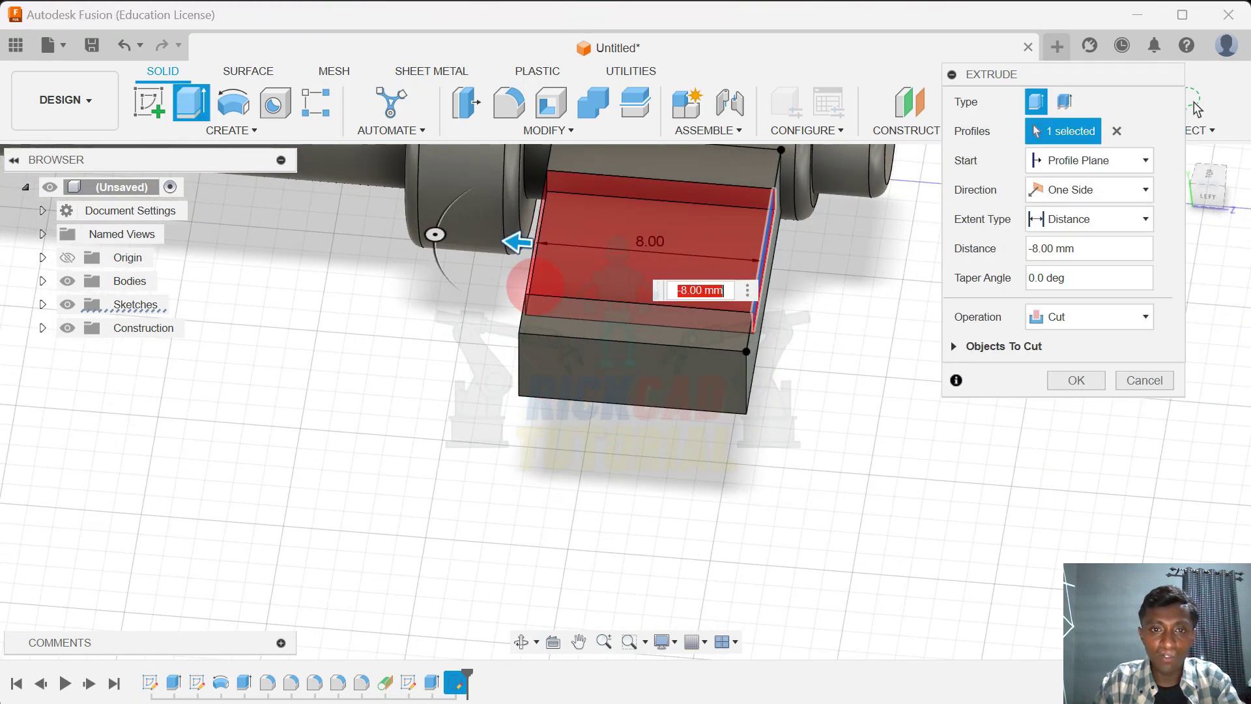
pyautogui.click(522, 247)
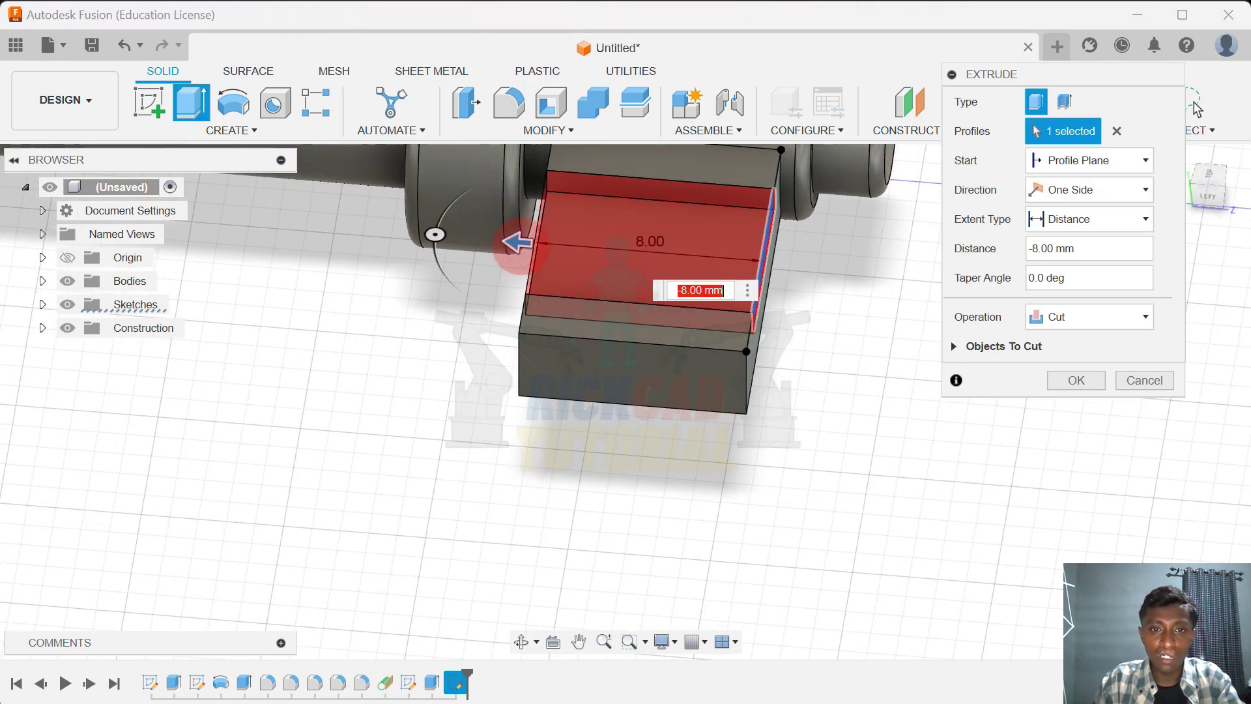
pyautogui.moveTo(511, 242); pyautogui.dragTo(485, 240)
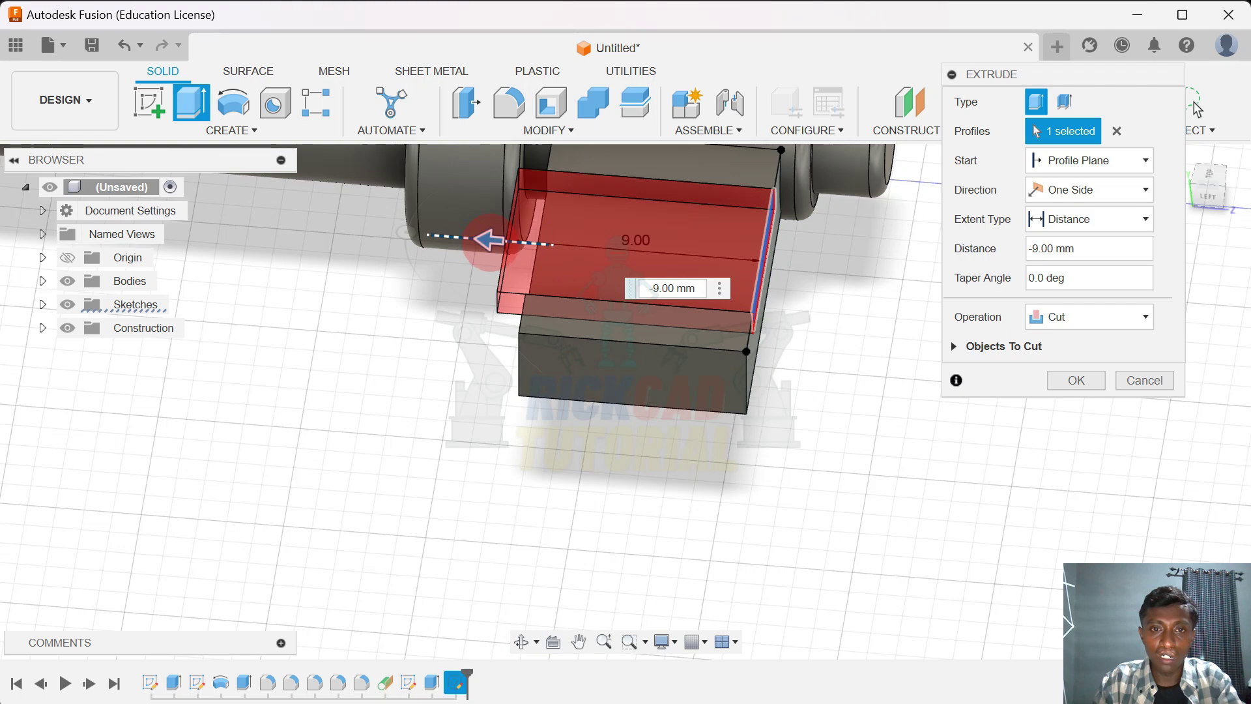
pyautogui.keyDown('shift'); pyautogui.moveTo(445, 251); pyautogui.dragTo(458, 241, button='middle'); pyautogui.keyUp('shift')
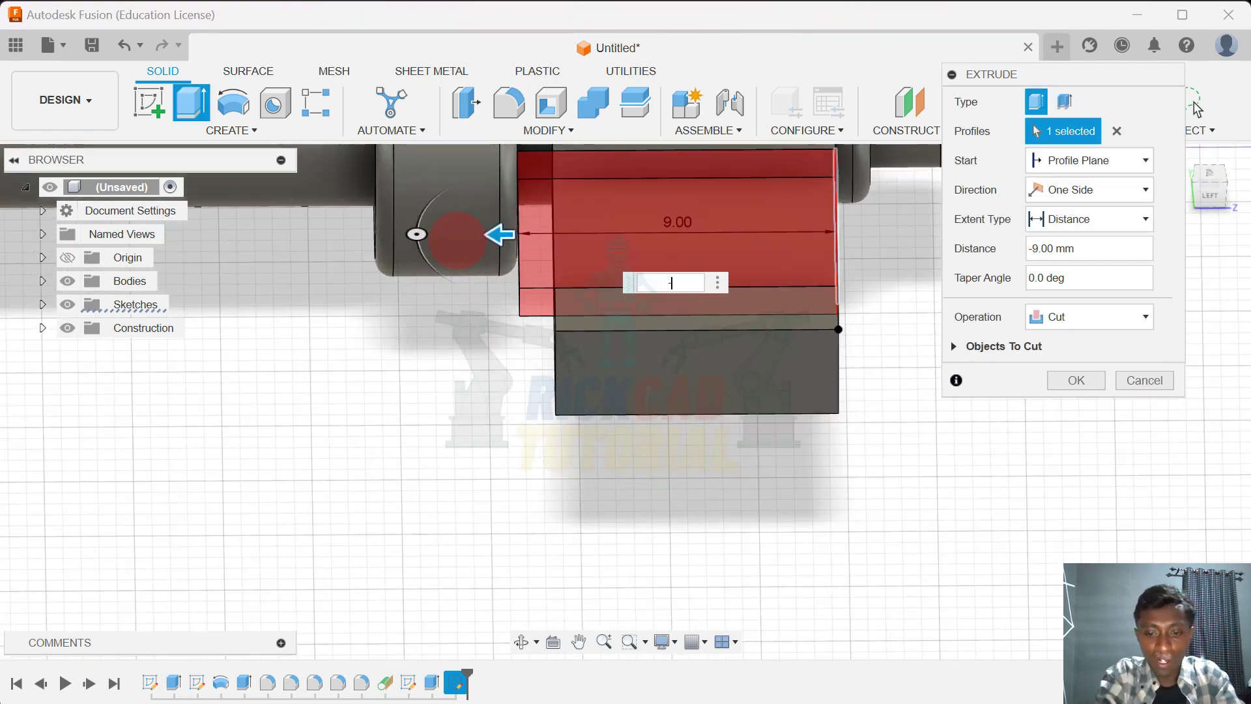
pyautogui.write('-8')
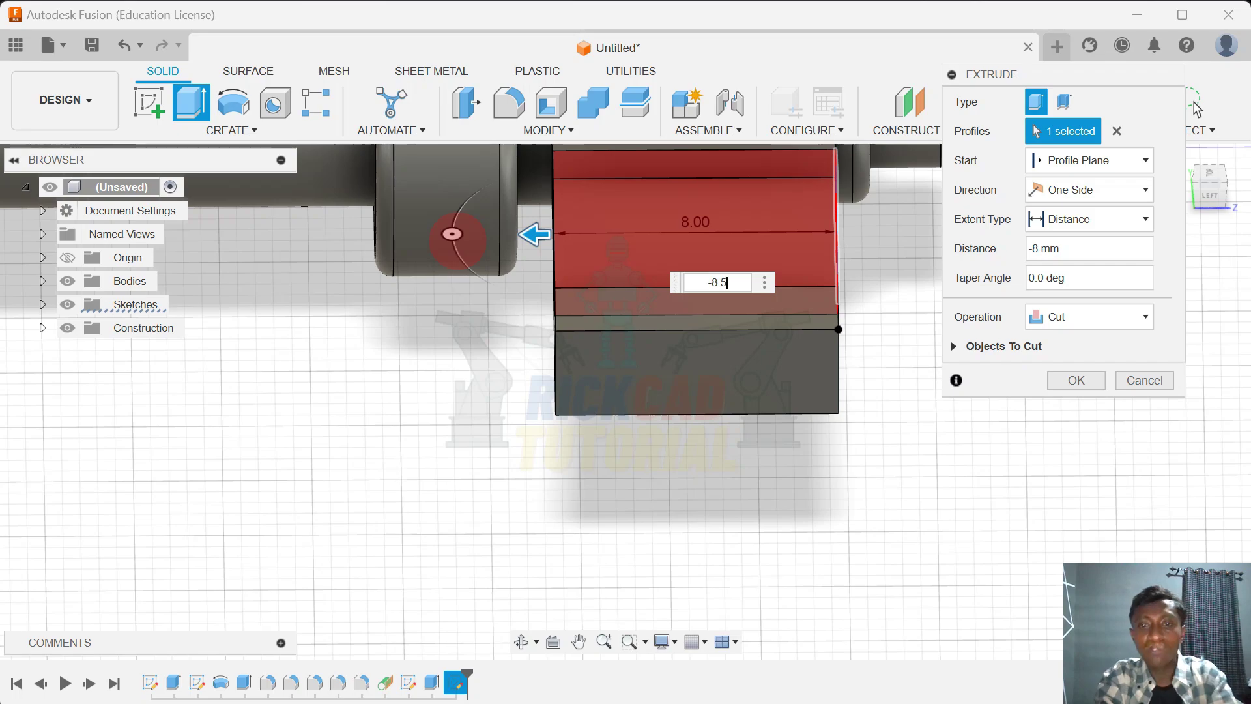
pyautogui.write('.5')
pyautogui.press('Return')
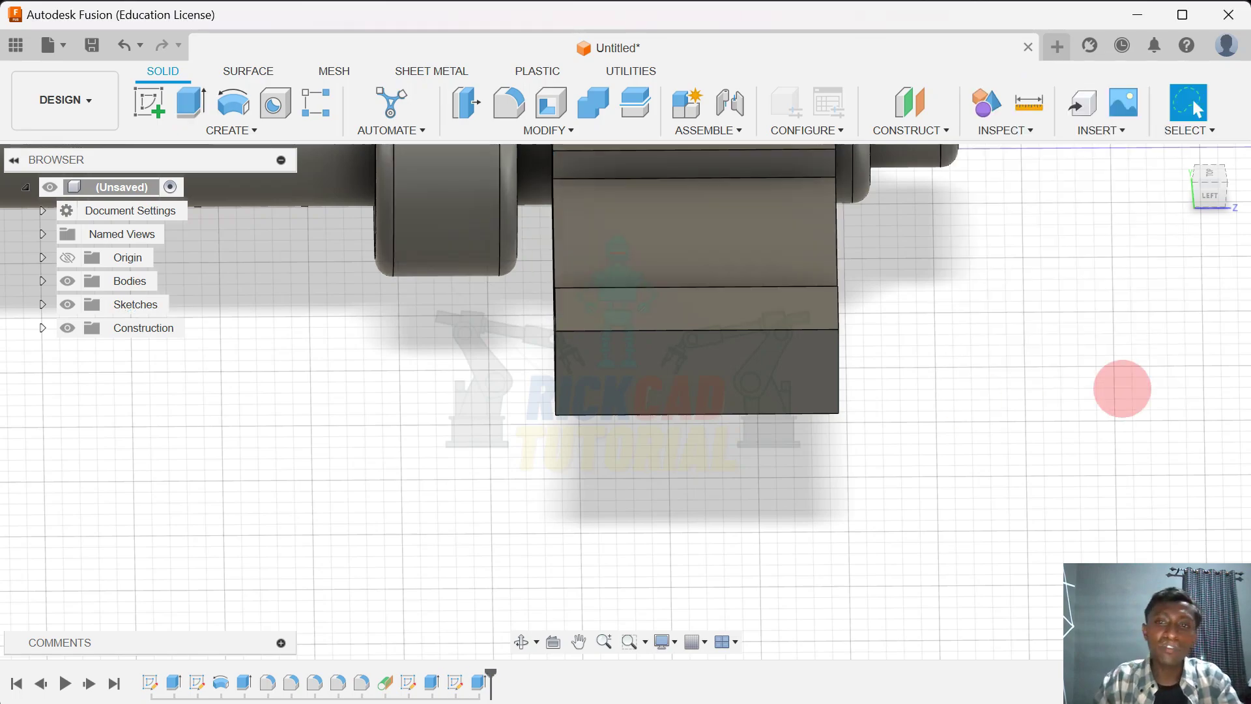
# Examine the notched tooth and the whole key from several angles
pyautogui.moveTo(1122, 385)
pyautogui.keyDown('shift'); pyautogui.mouseDown(button='middle')
pyautogui.moveTo(1014, 393)
pyautogui.moveTo(958, 379)
pyautogui.moveTo(844, 310)
pyautogui.moveTo(858, 341)
pyautogui.moveTo(1032, 313)
pyautogui.mouseUp(button='middle'); pyautogui.keyUp('shift')
pyautogui.click(1210, 189)
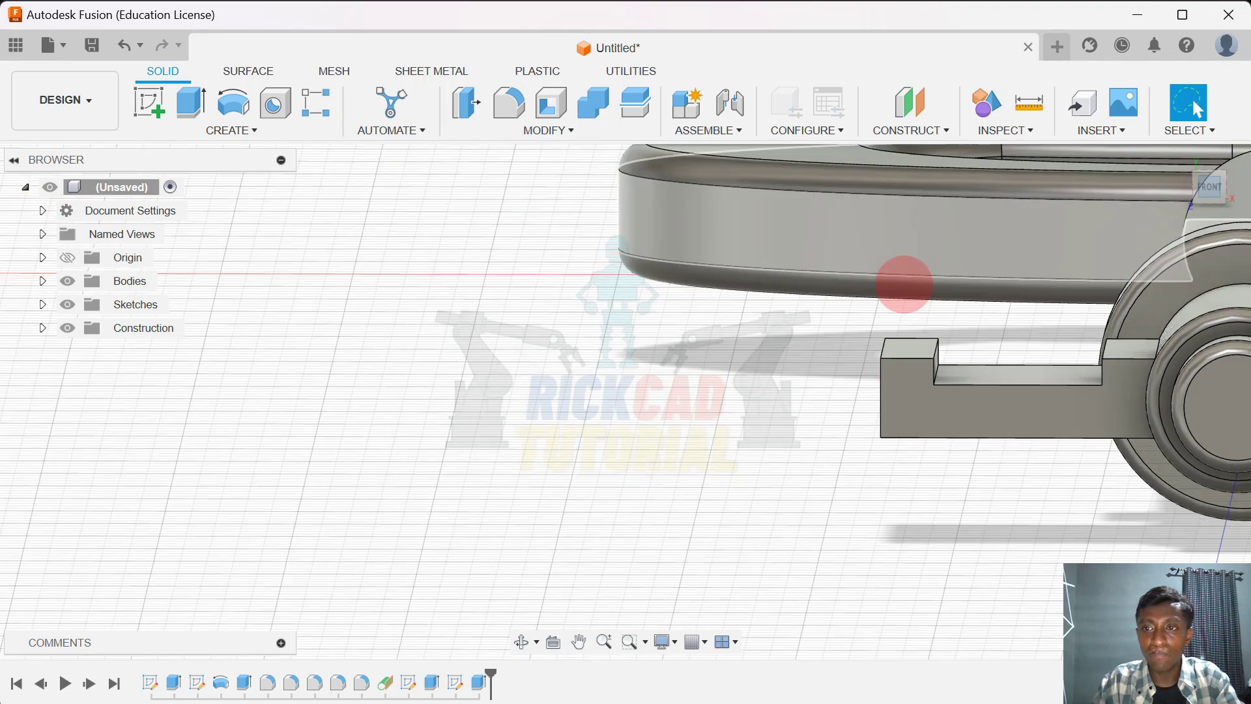
pyautogui.moveTo(863, 353)
pyautogui.keyDown('shift'); pyautogui.mouseDown(button='middle')
pyautogui.moveTo(882, 354)
pyautogui.moveTo(1131, 206)
pyautogui.mouseUp(button='middle'); pyautogui.keyUp('shift')
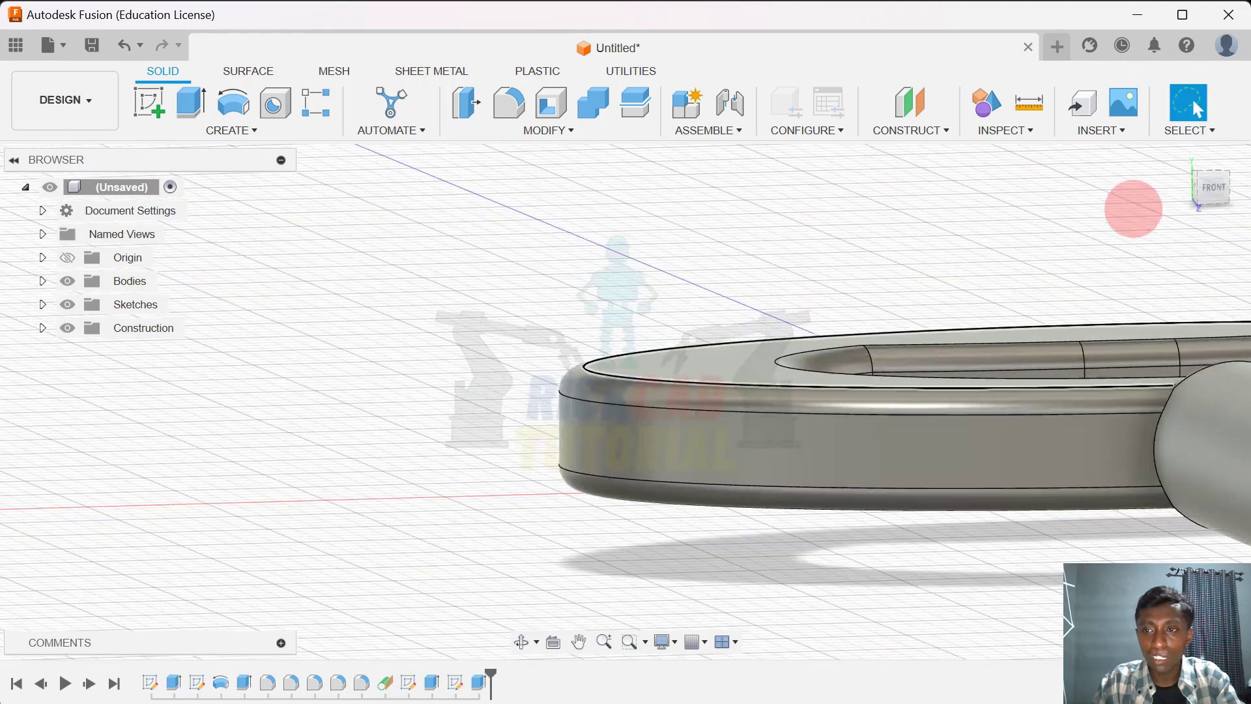
pyautogui.click(1180, 156)
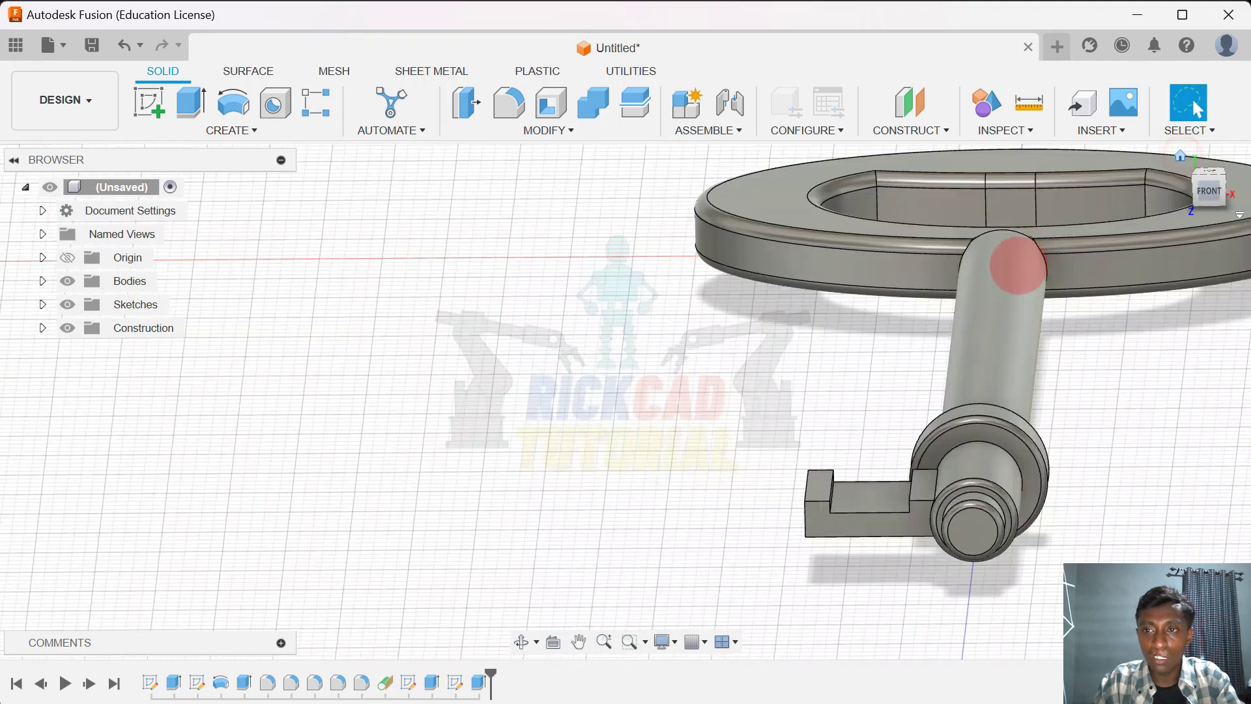
pyautogui.moveTo(492, 379); pyautogui.dragTo(664, 266, button='middle')
pyautogui.moveTo(503, 331)
pyautogui.keyDown('shift'); pyautogui.mouseDown(button='middle')
pyautogui.moveTo(642, 280)
pyautogui.moveTo(755, 283)
pyautogui.mouseUp(button='middle'); pyautogui.keyUp('shift')
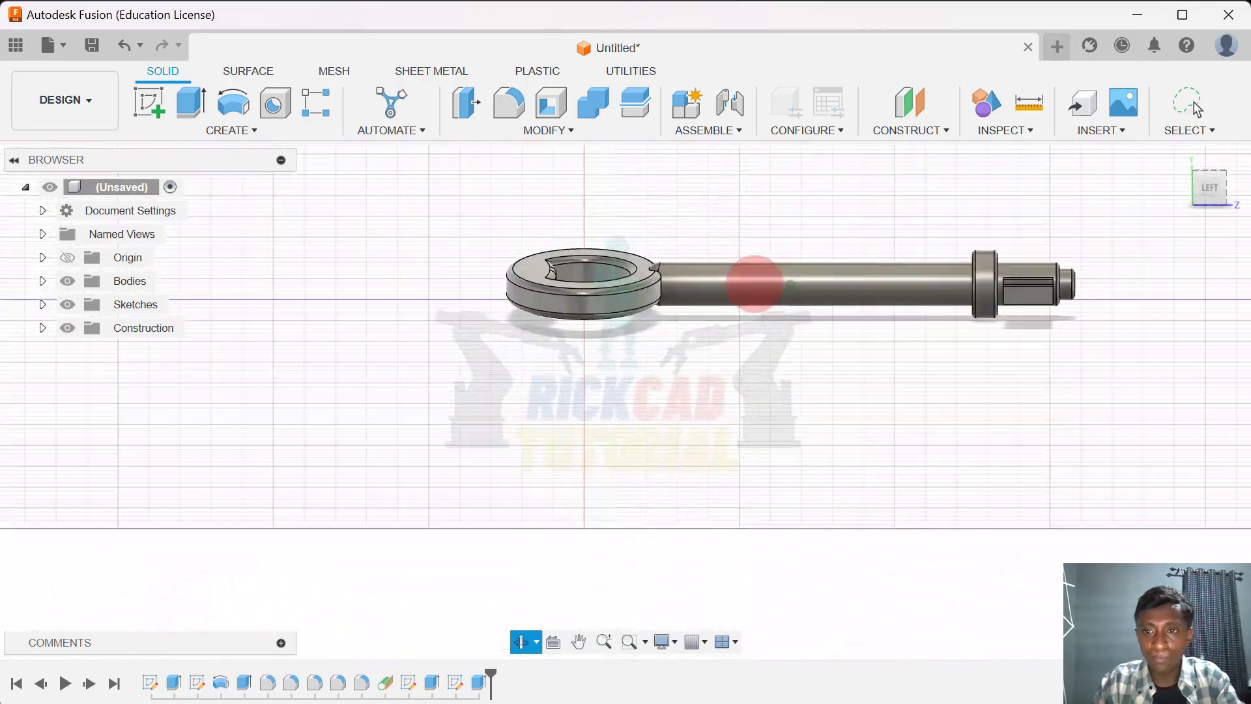
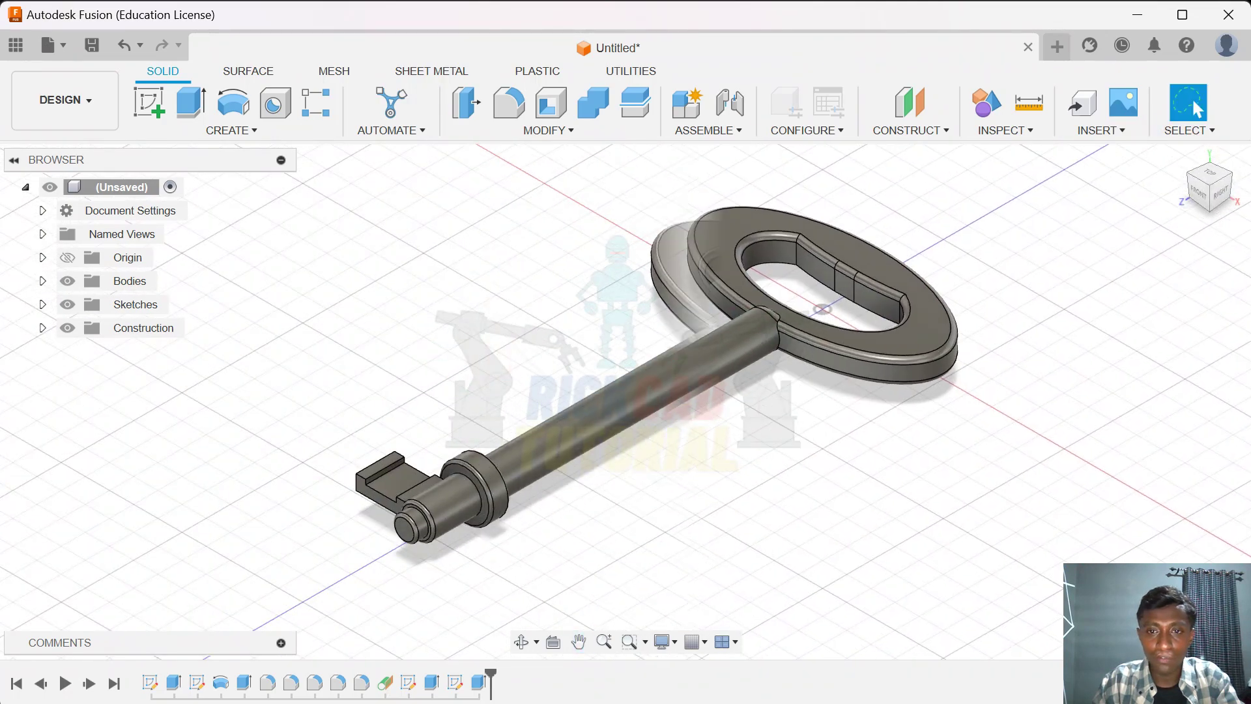
pyautogui.scroll(-2, 963, 325)
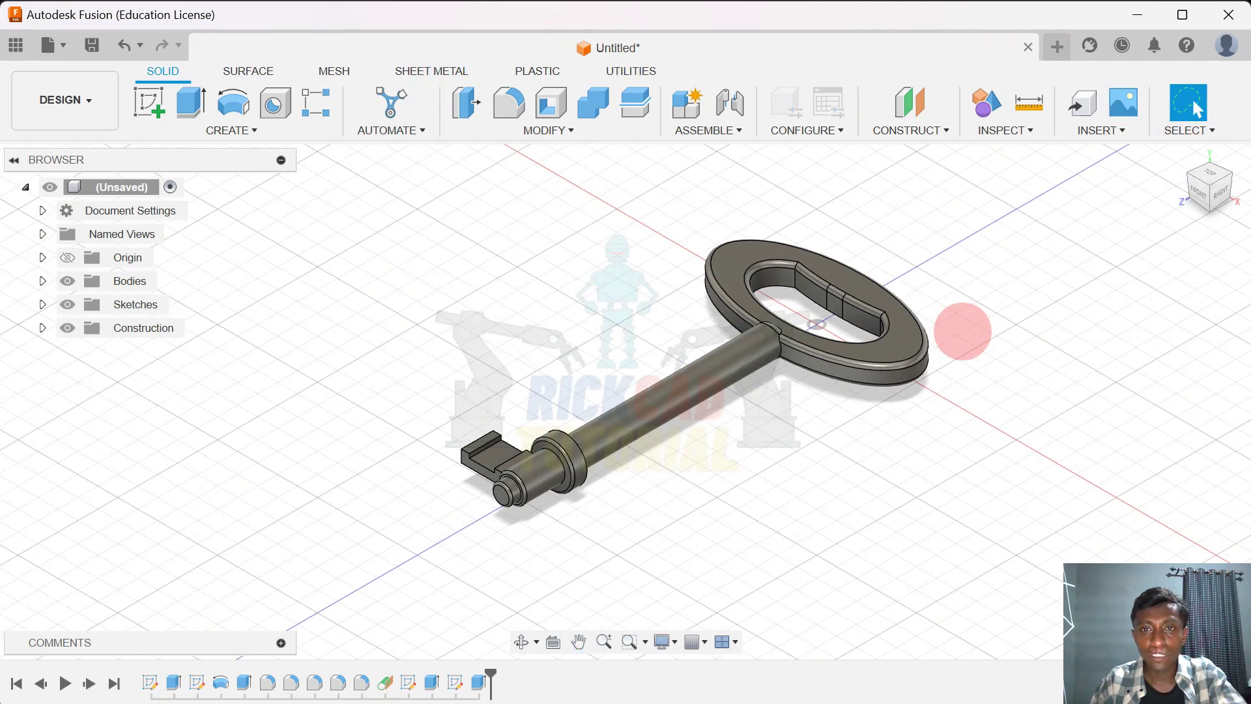
pyautogui.scroll(-2, 963, 345)
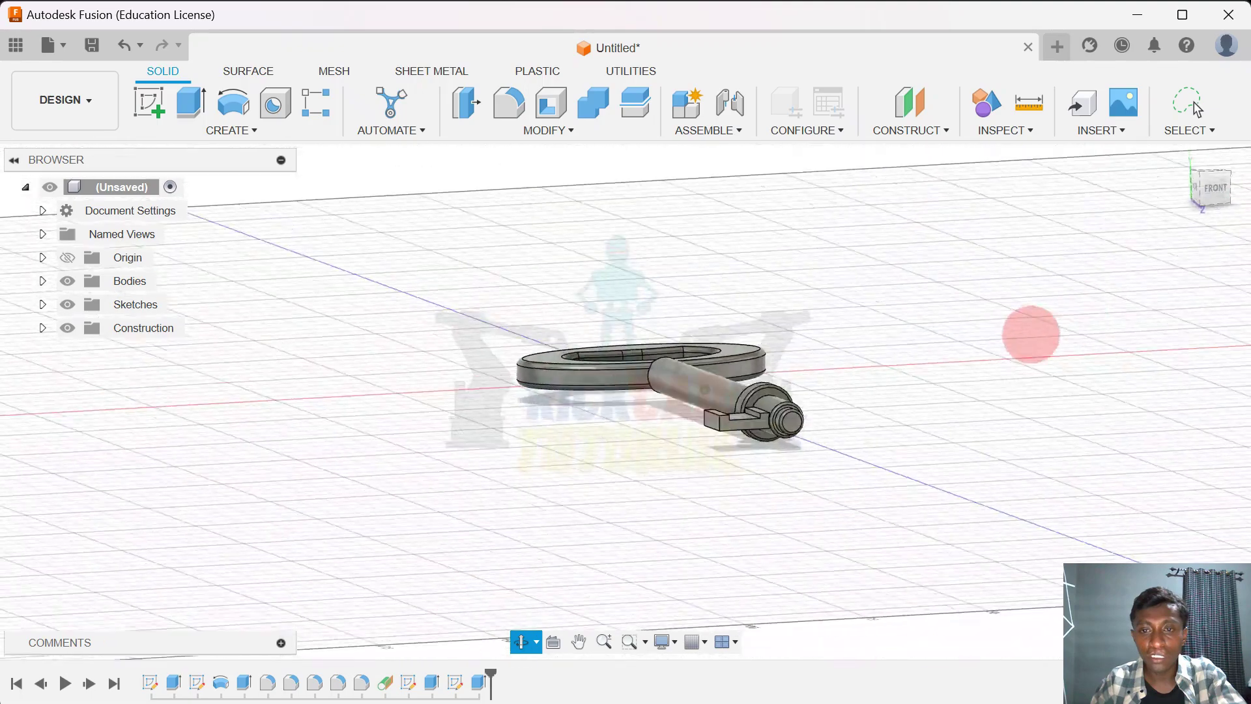
pyautogui.keyDown('shift'); pyautogui.moveTo(756, 385); pyautogui.dragTo(775, 411, button='middle'); pyautogui.keyUp('shift')
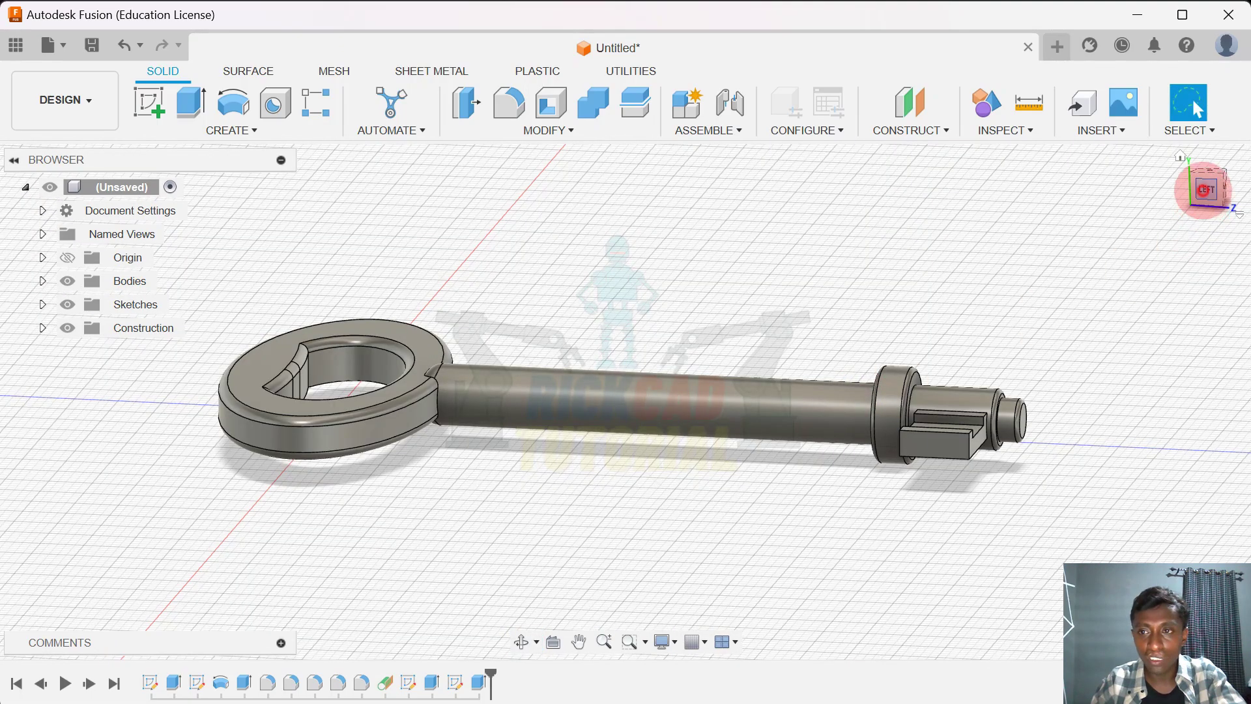
# Start a line sketch on the tooth's rectangular outer end face
pyautogui.click(1204, 190)
pyautogui.scroll(5, 978, 299)
pyautogui.scroll(3, 725, 428)
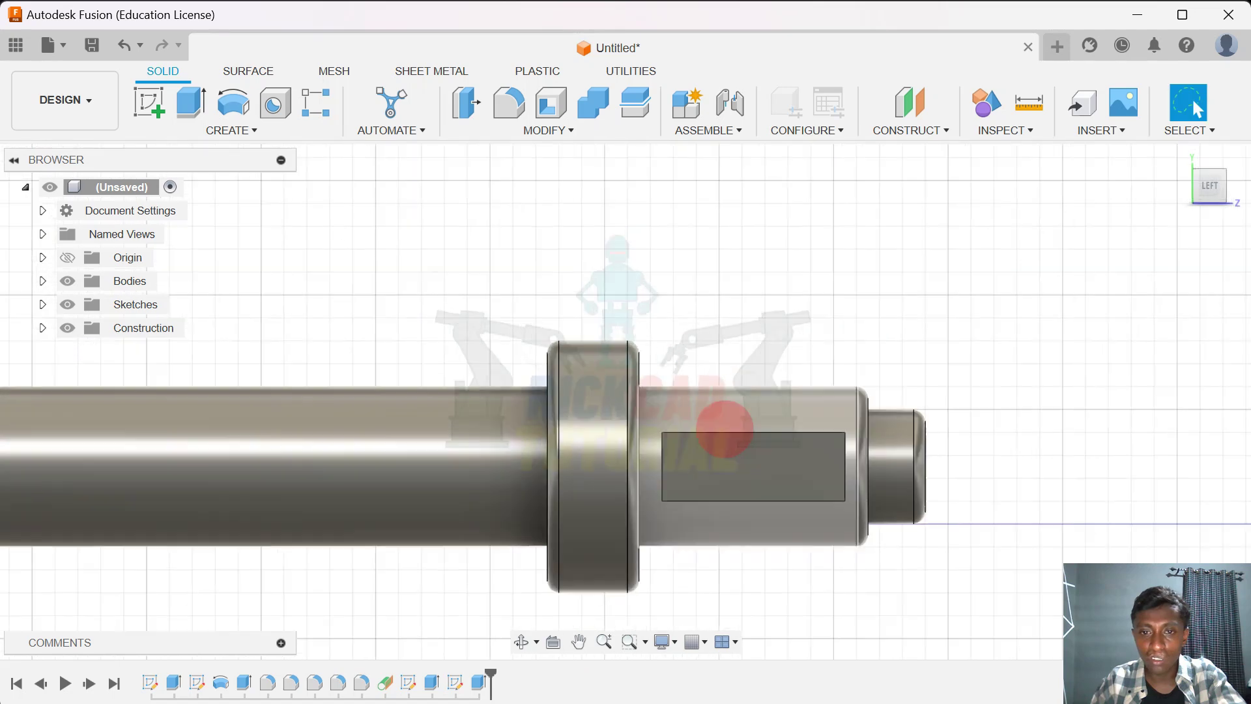
pyautogui.scroll(3, 740, 465)
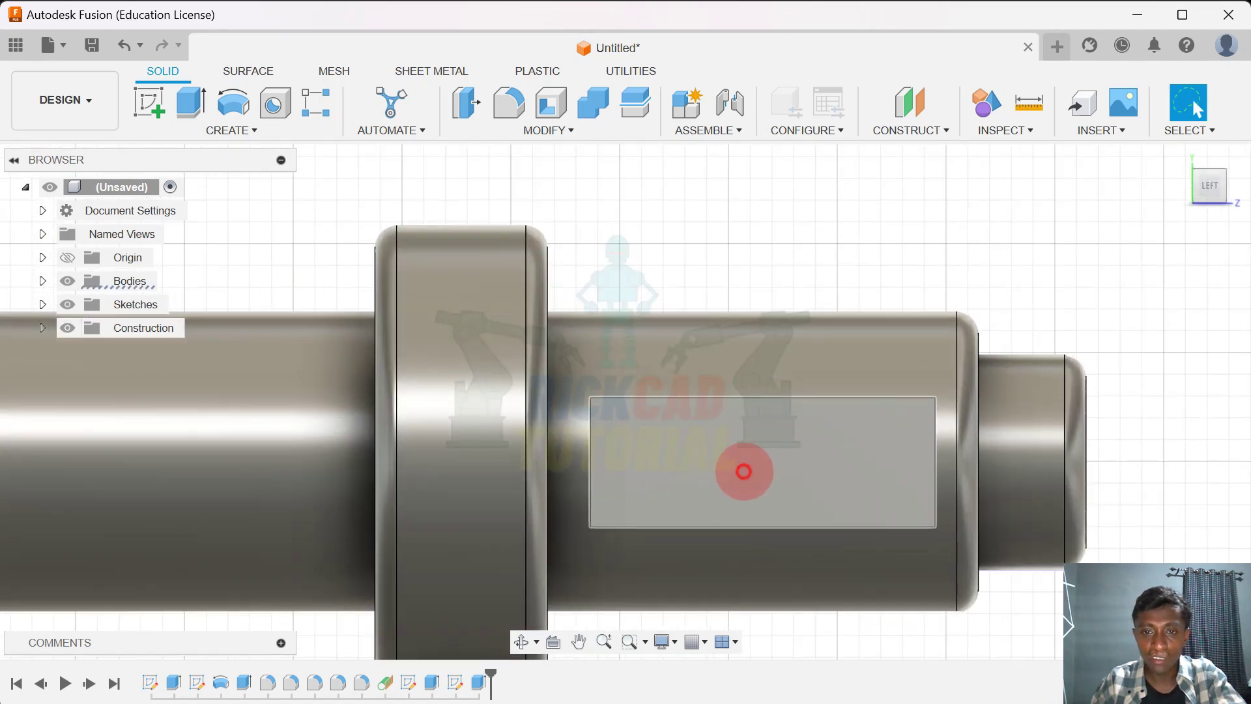
pyautogui.click(744, 471)
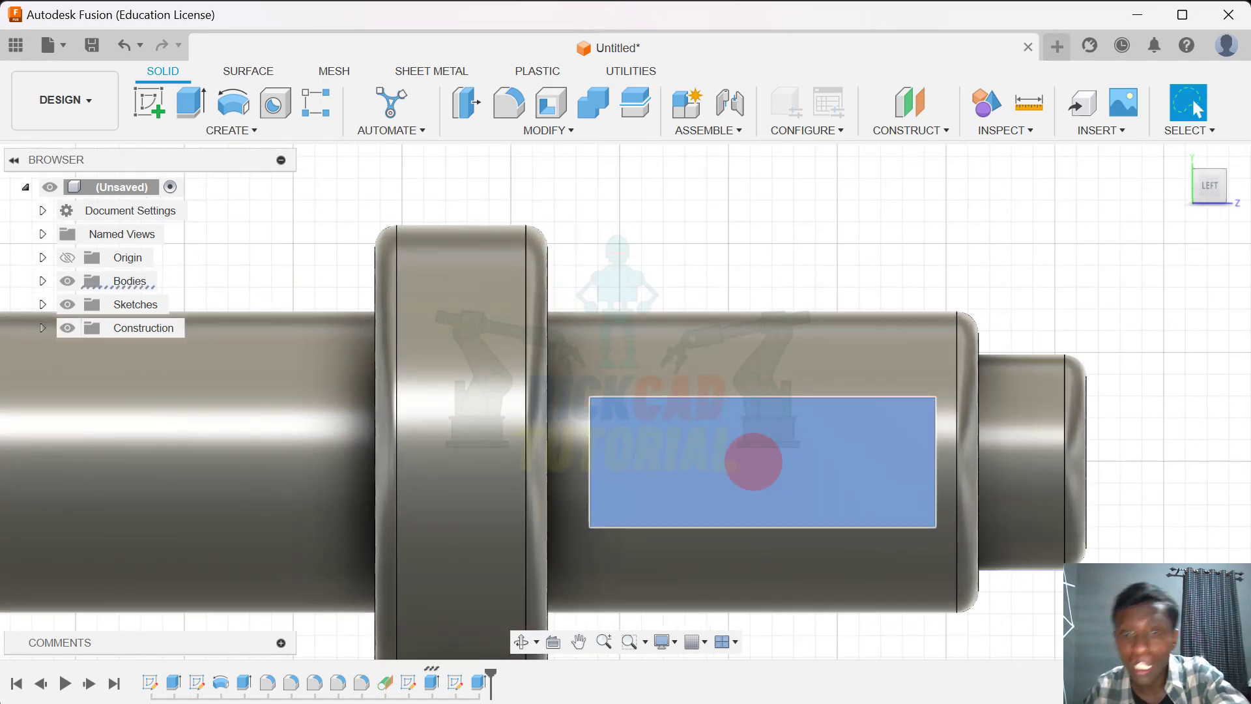
pyautogui.press('l')
# Draw a 2 mm horizontal line along the tooth face's upper edge, starting at its collar-side corner
pyautogui.scroll(-3, 816, 426)
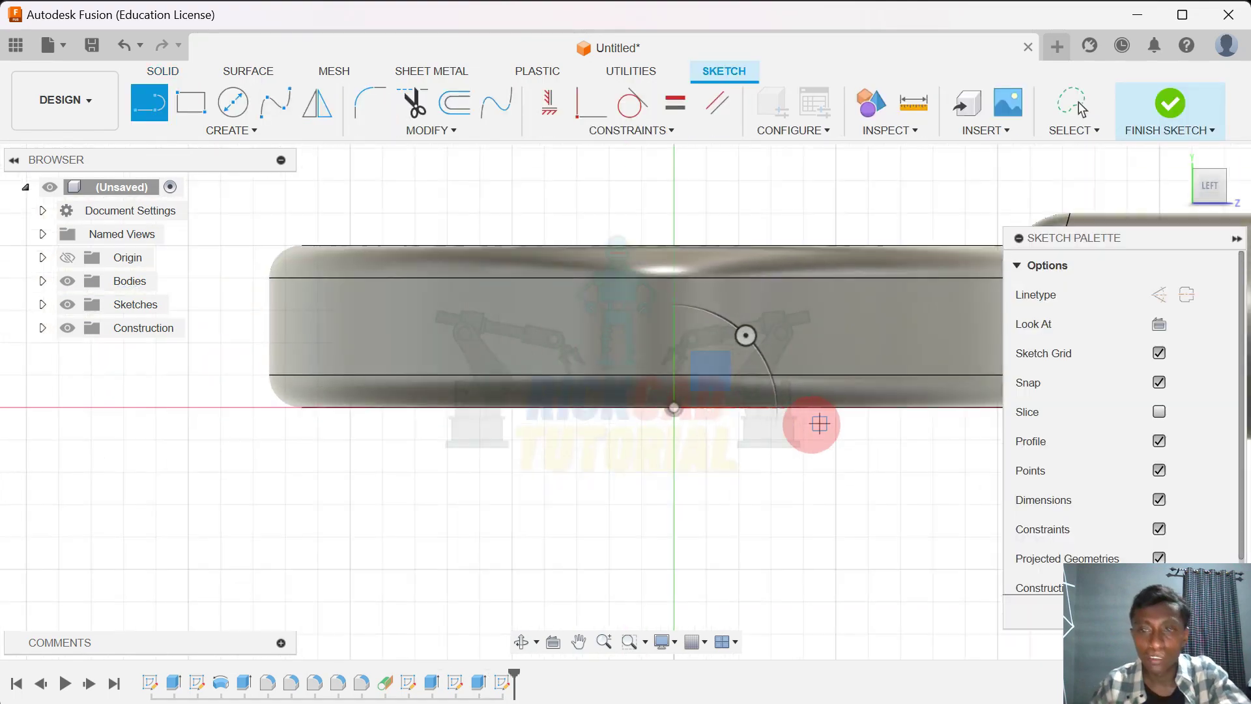
pyautogui.moveTo(815, 425); pyautogui.dragTo(137, 358, button='middle')
pyautogui.scroll(-1, 743, 362)
pyautogui.scroll(-2, 758, 363)
pyautogui.moveTo(759, 363); pyautogui.dragTo(184, 304, button='middle')
pyautogui.scroll(3, 684, 233)
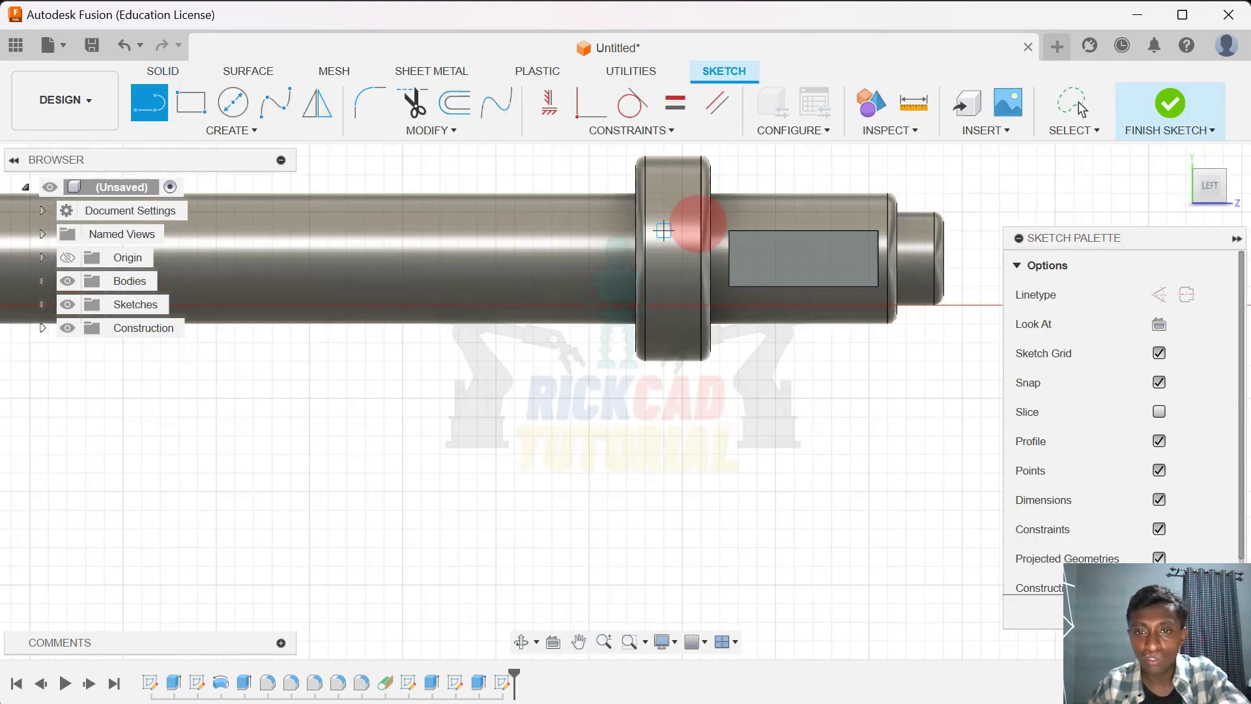
pyautogui.moveTo(828, 251); pyautogui.dragTo(643, 266, button='middle')
pyautogui.scroll(3, 643, 267)
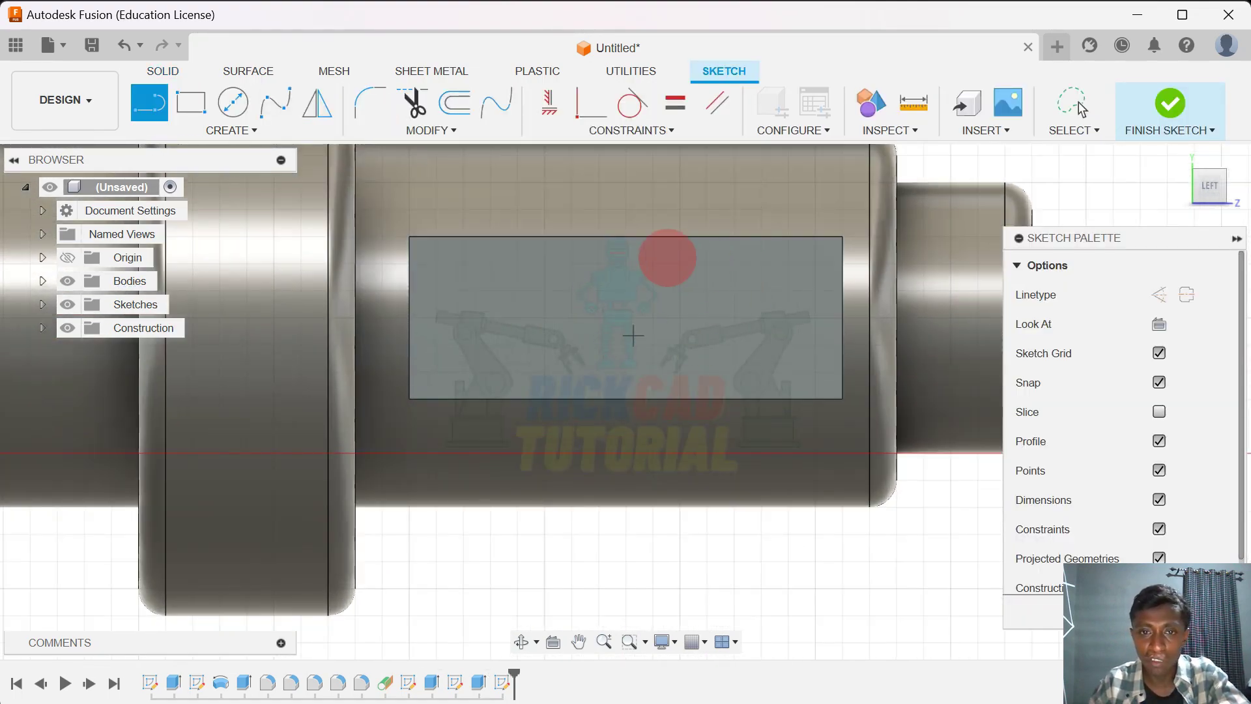
pyautogui.scroll(3, 645, 300)
pyautogui.scroll(-2, 645, 302)
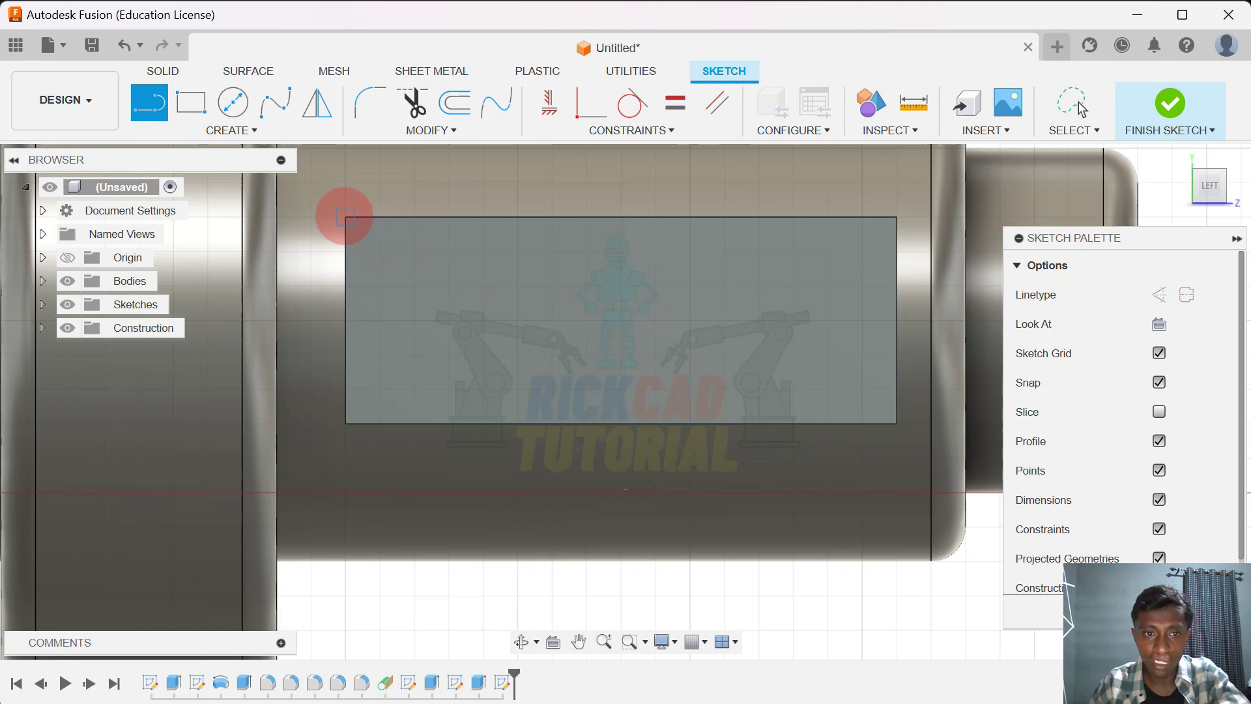
pyautogui.scroll(3, 345, 216)
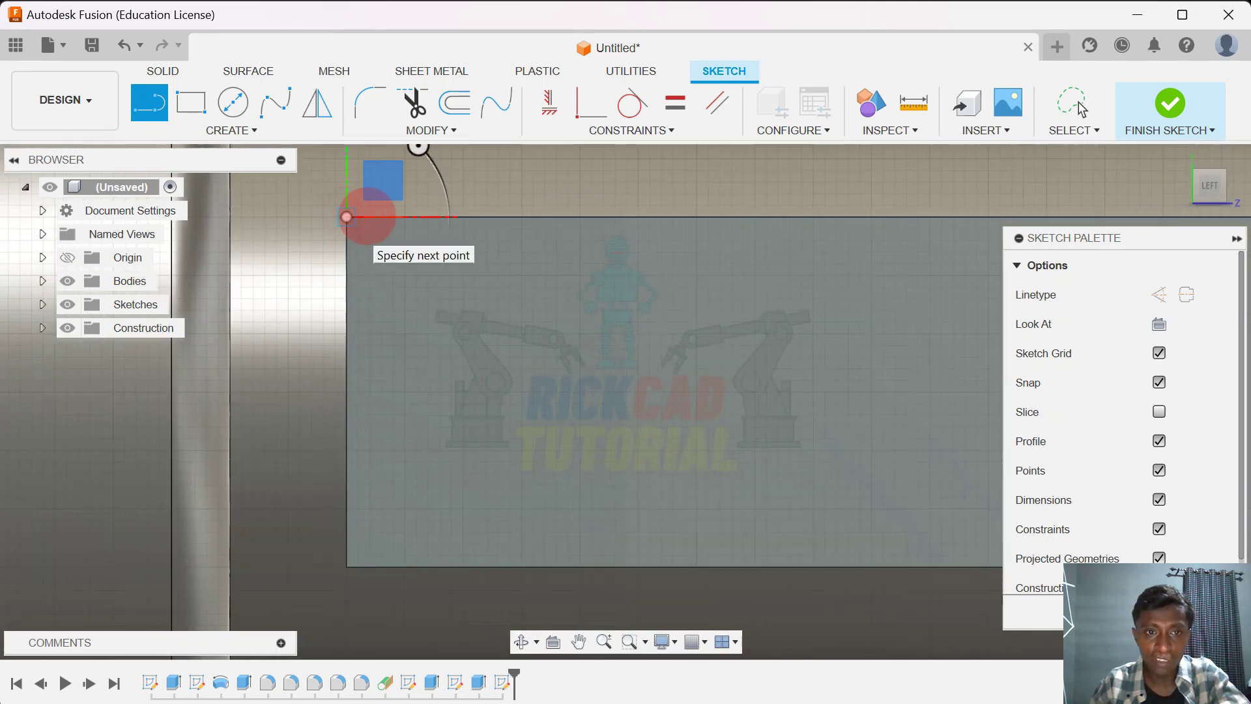
pyautogui.scroll(-3, 516, 217)
pyautogui.moveTo(516, 217); pyautogui.dragTo(515, 282, button='middle')
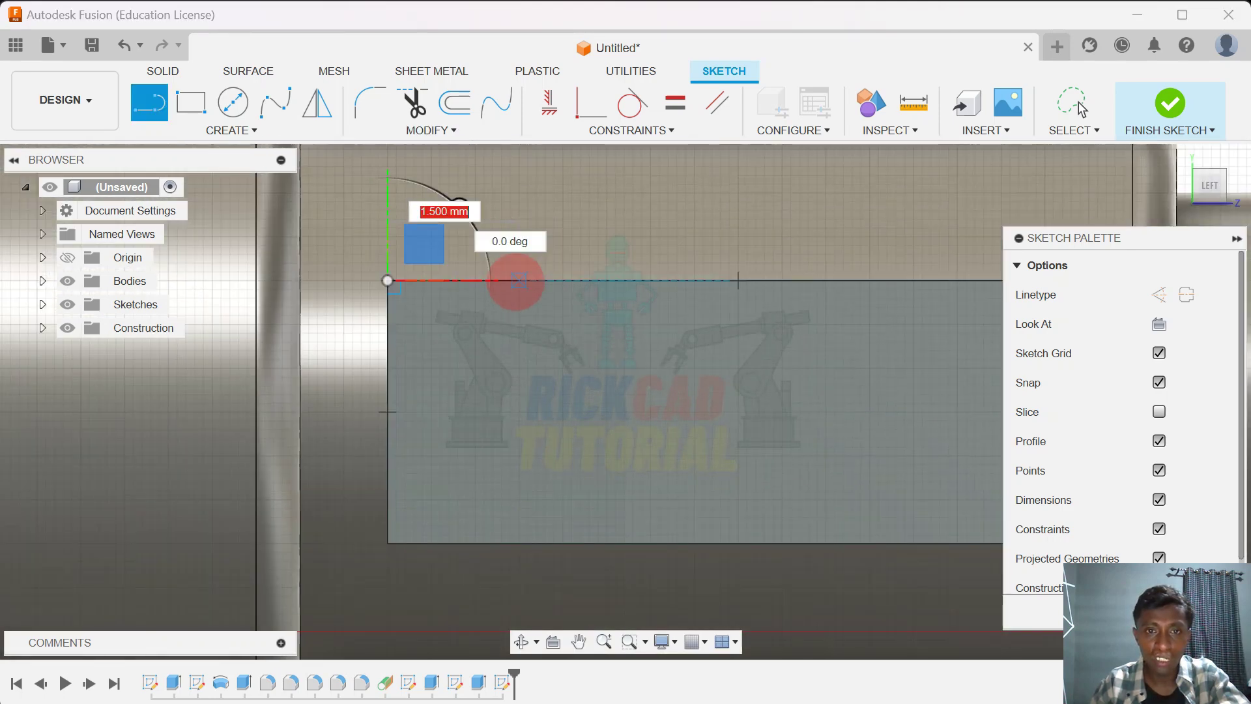
pyautogui.press('Return')
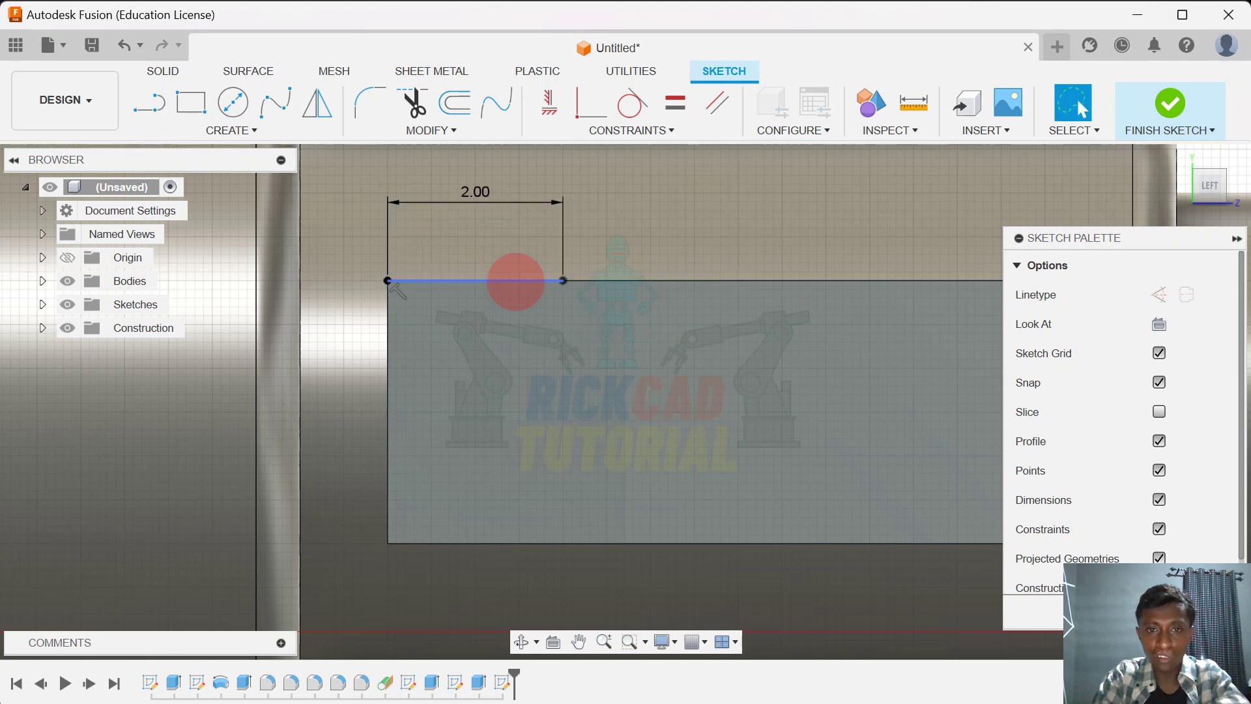
# Draw a second 2 mm line along the face's upper edge, inward from the corner nearest the shaft's tip
pyautogui.scroll(-3, 497, 282)
pyautogui.moveTo(434, 286); pyautogui.dragTo(431, 289, button='middle')
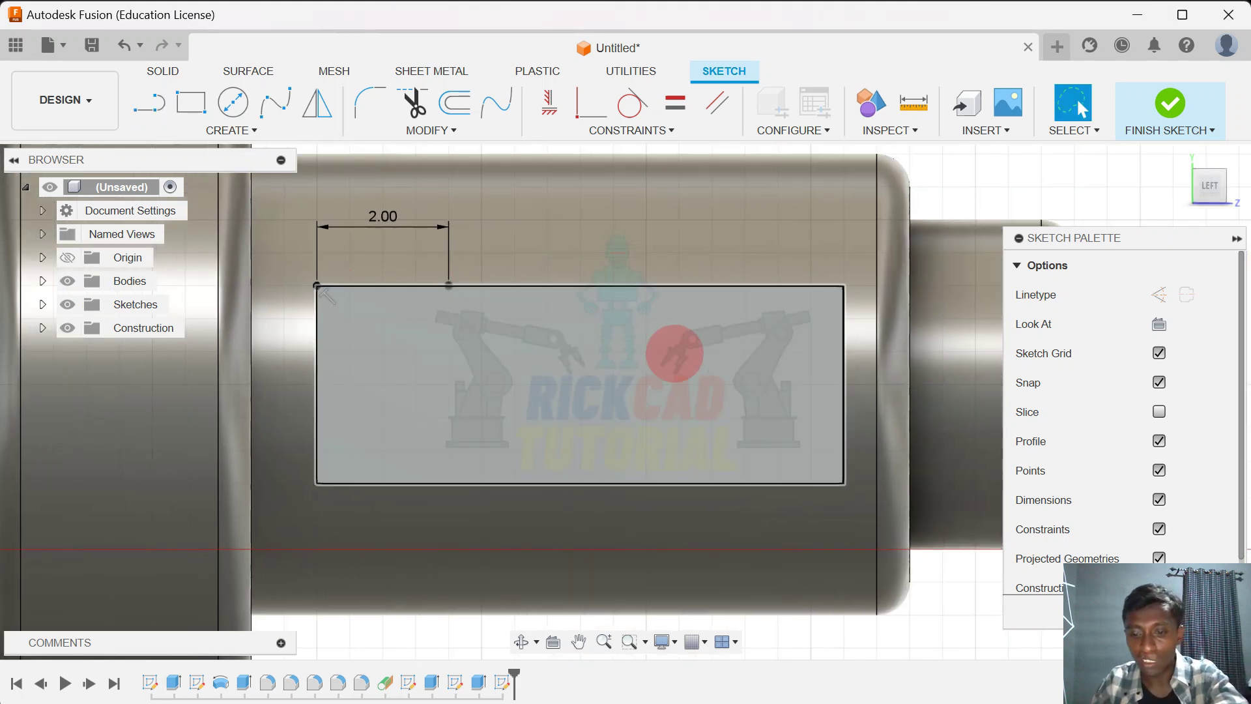
pyautogui.press('l')
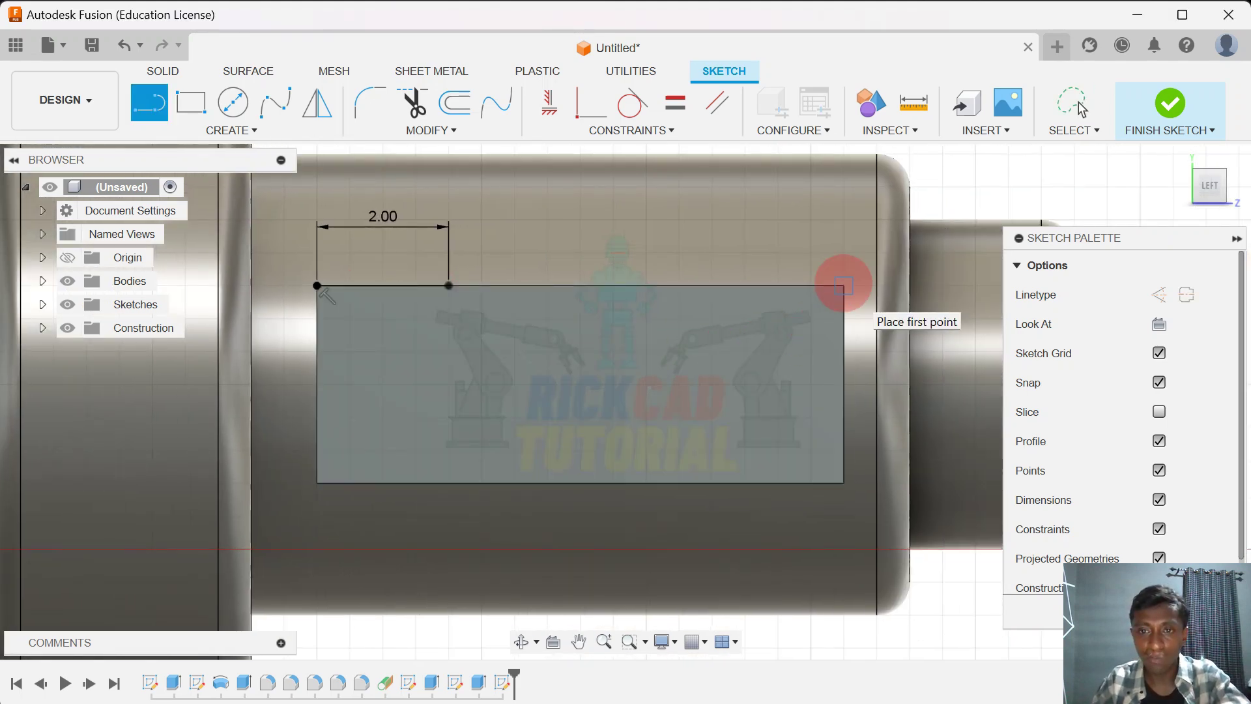
pyautogui.click(843, 285)
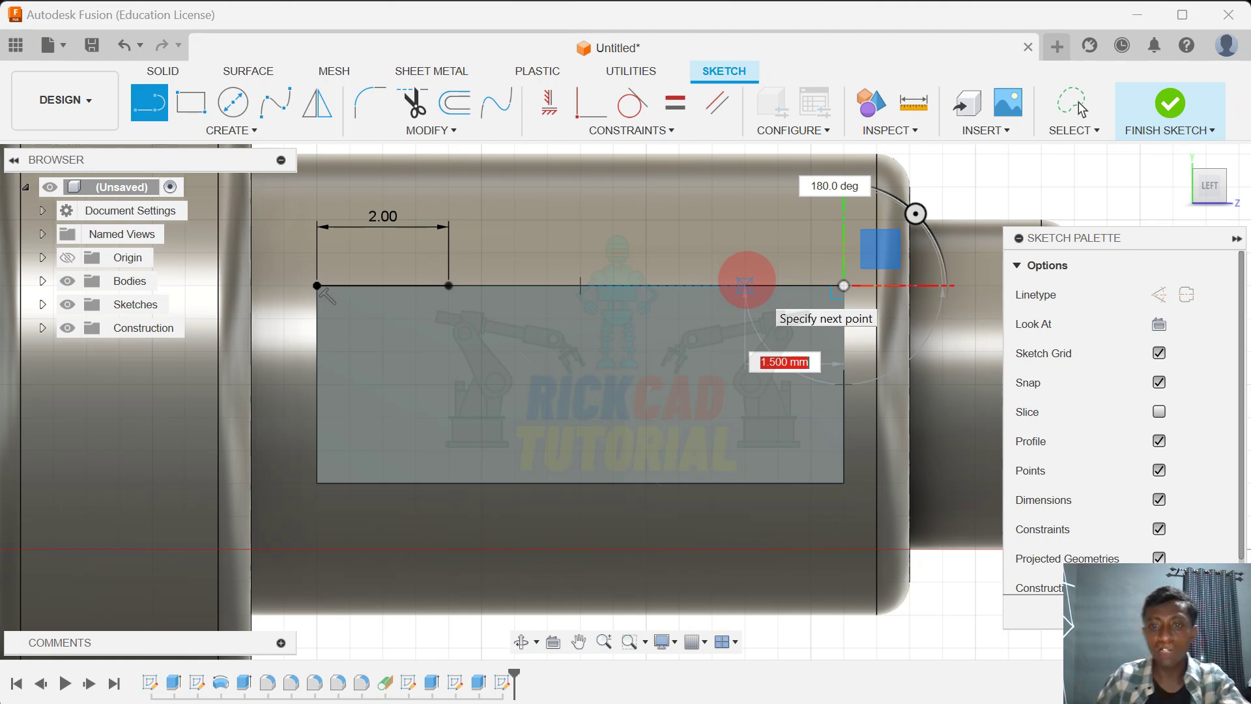
pyautogui.write('2')
pyautogui.press('Return')
pyautogui.press('Escape')
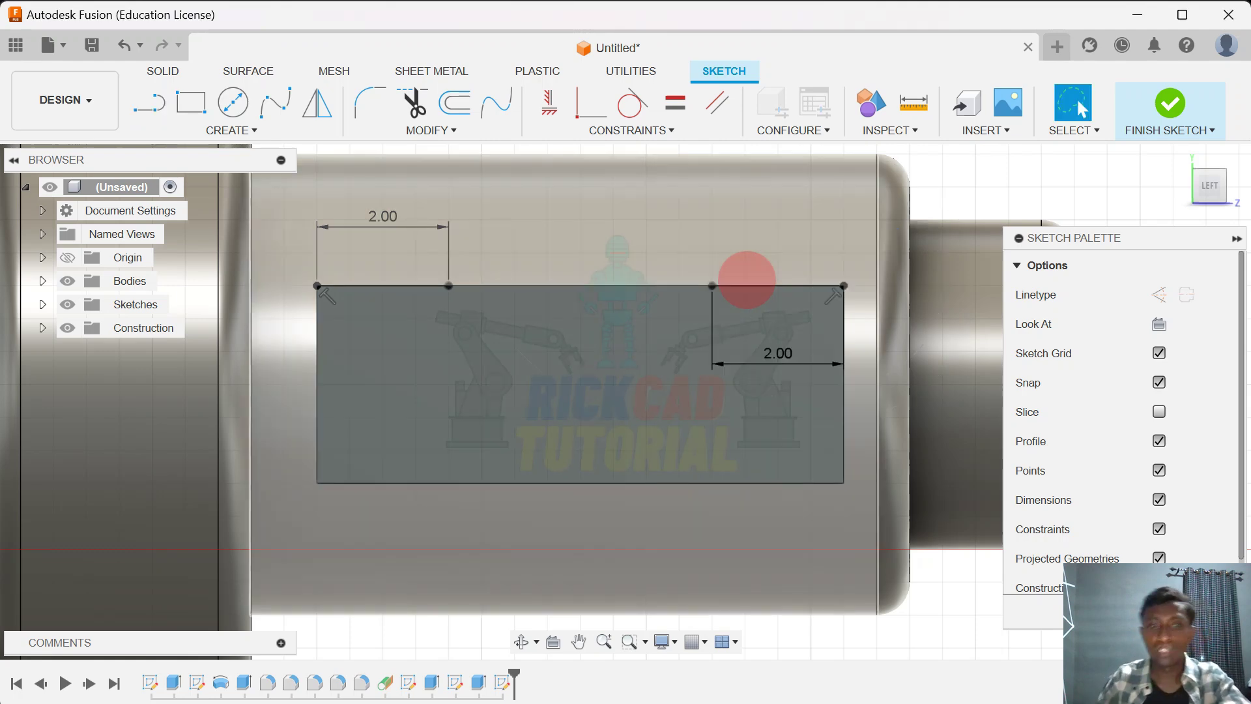
# Draw vertical lines from the inner ends of both 2 mm lines down to the face's lower edge, 3 mm long
pyautogui.press('l')
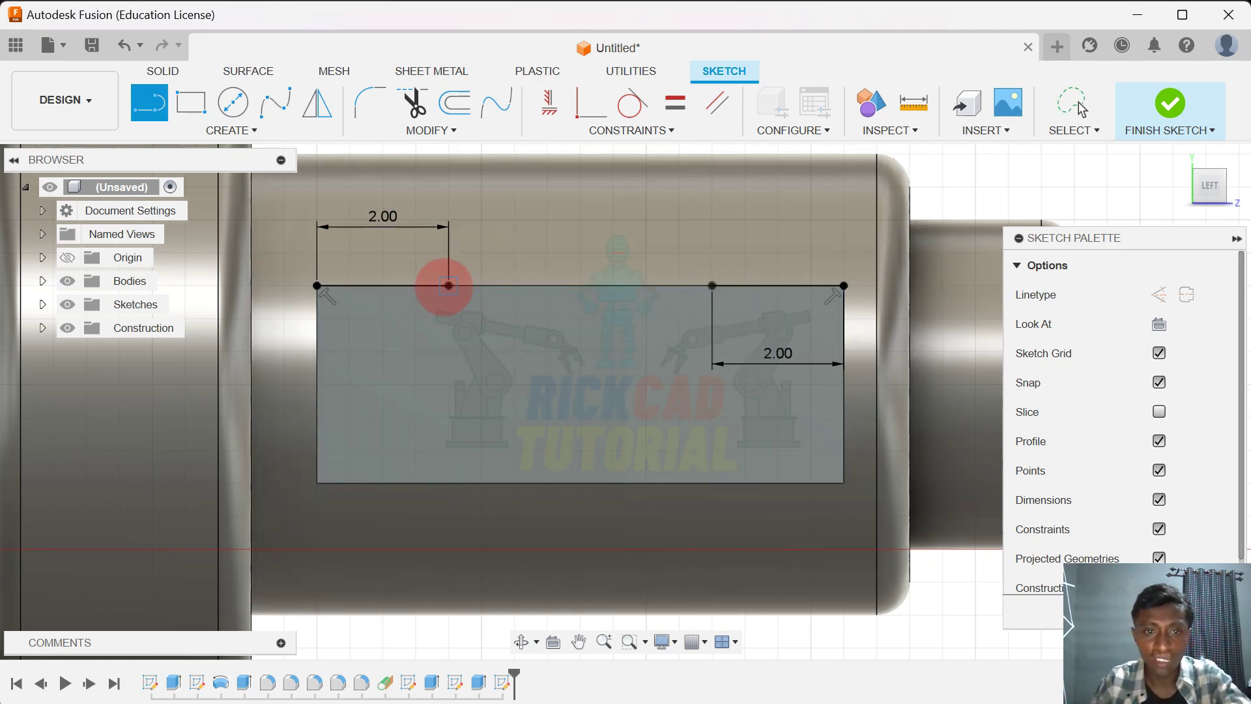
pyautogui.moveTo(448, 285); pyautogui.dragTo(448, 476)
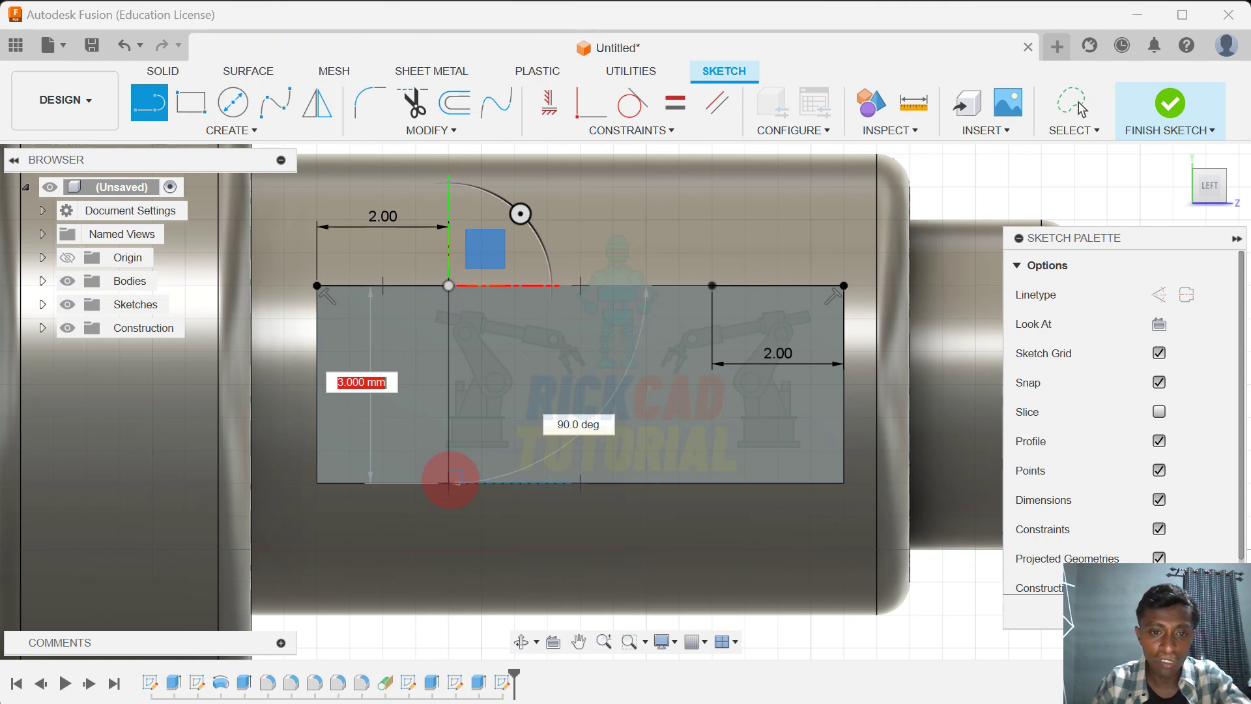
pyautogui.click(450, 481)
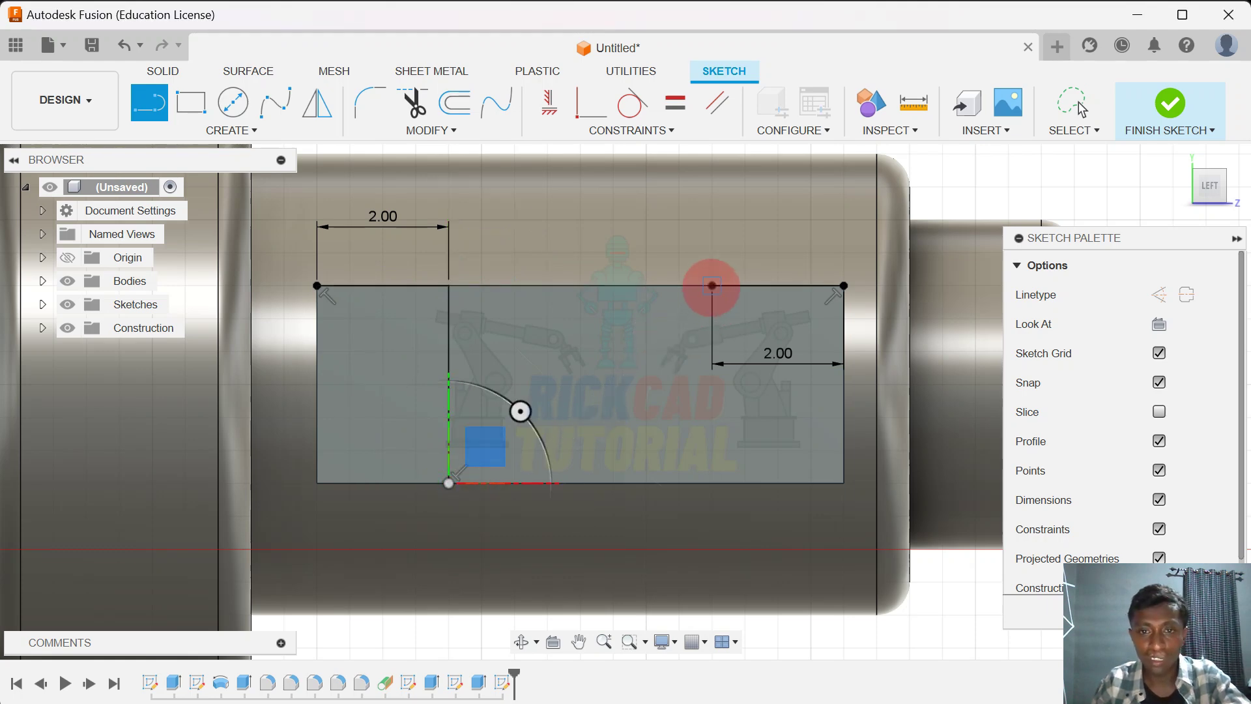
pyautogui.moveTo(712, 285); pyautogui.dragTo(709, 450)
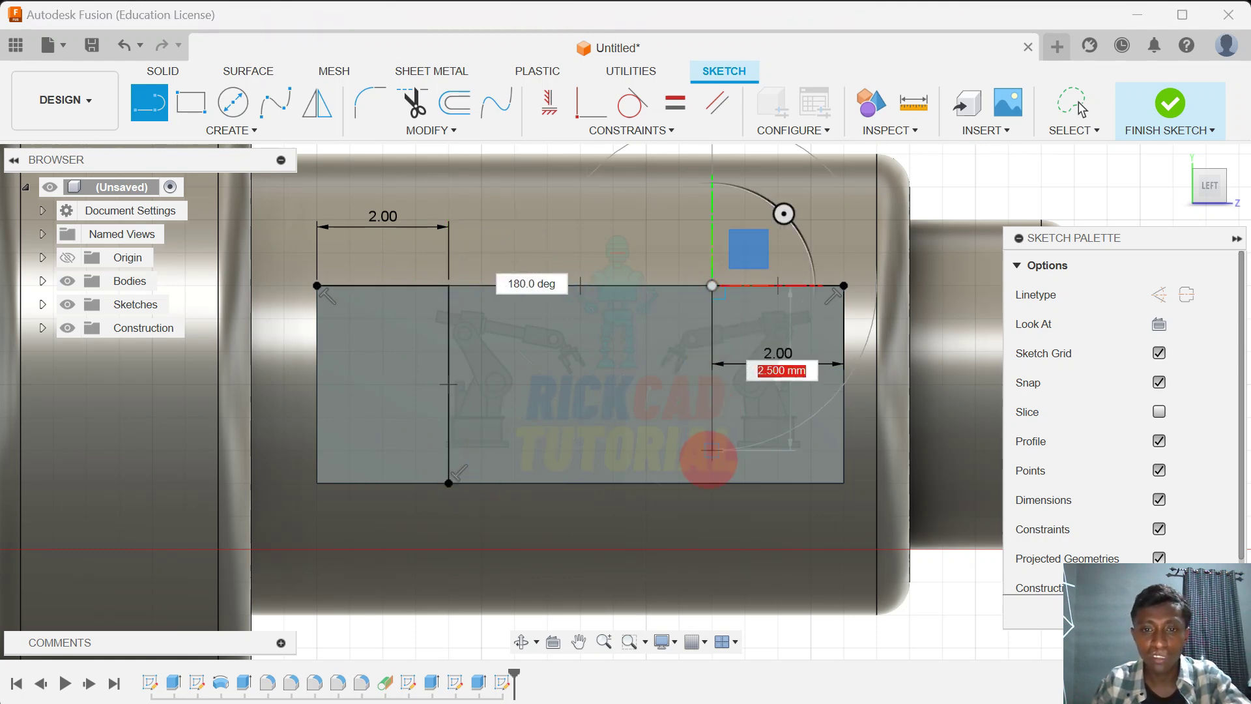
pyautogui.click(710, 483)
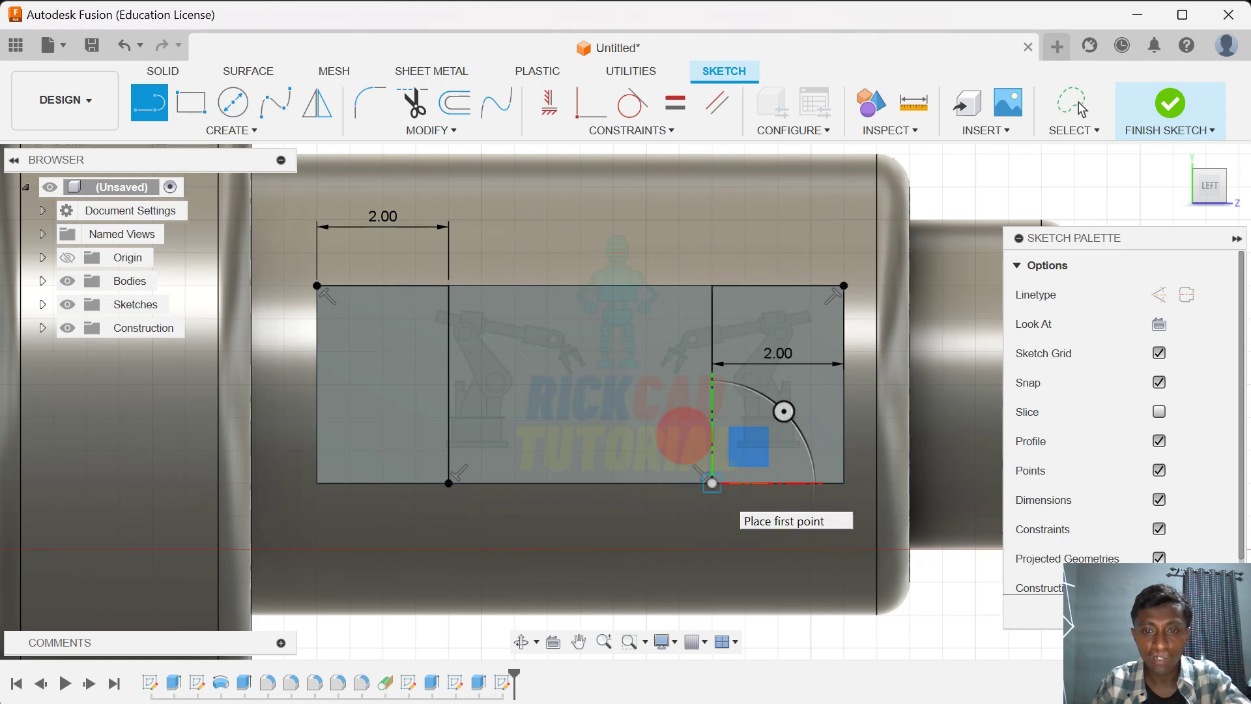
# Draw a 1 mm line along the upper edge, inward from the top of the collar-side vertical line
pyautogui.scroll(2, 451, 294)
pyautogui.moveTo(445, 276); pyautogui.dragTo(598, 282)
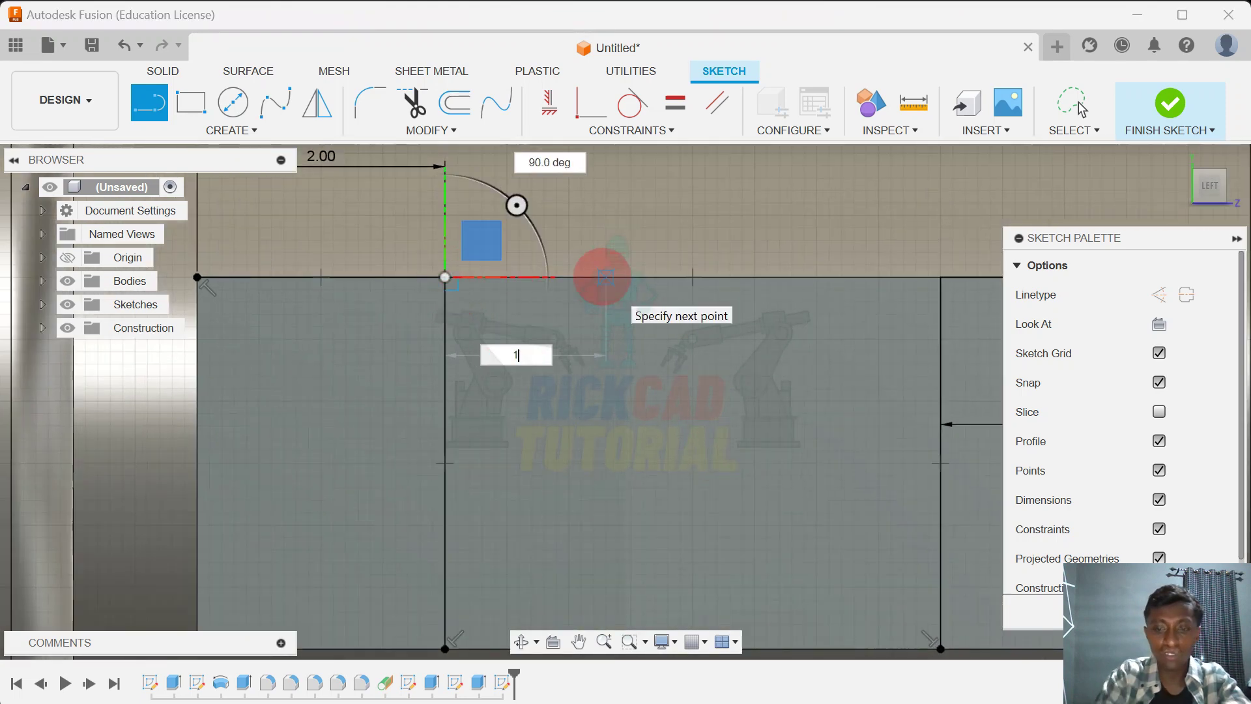
pyautogui.write('1')
pyautogui.press('Return')
pyautogui.press('Escape')
pyautogui.scroll(-3, 667, 338)
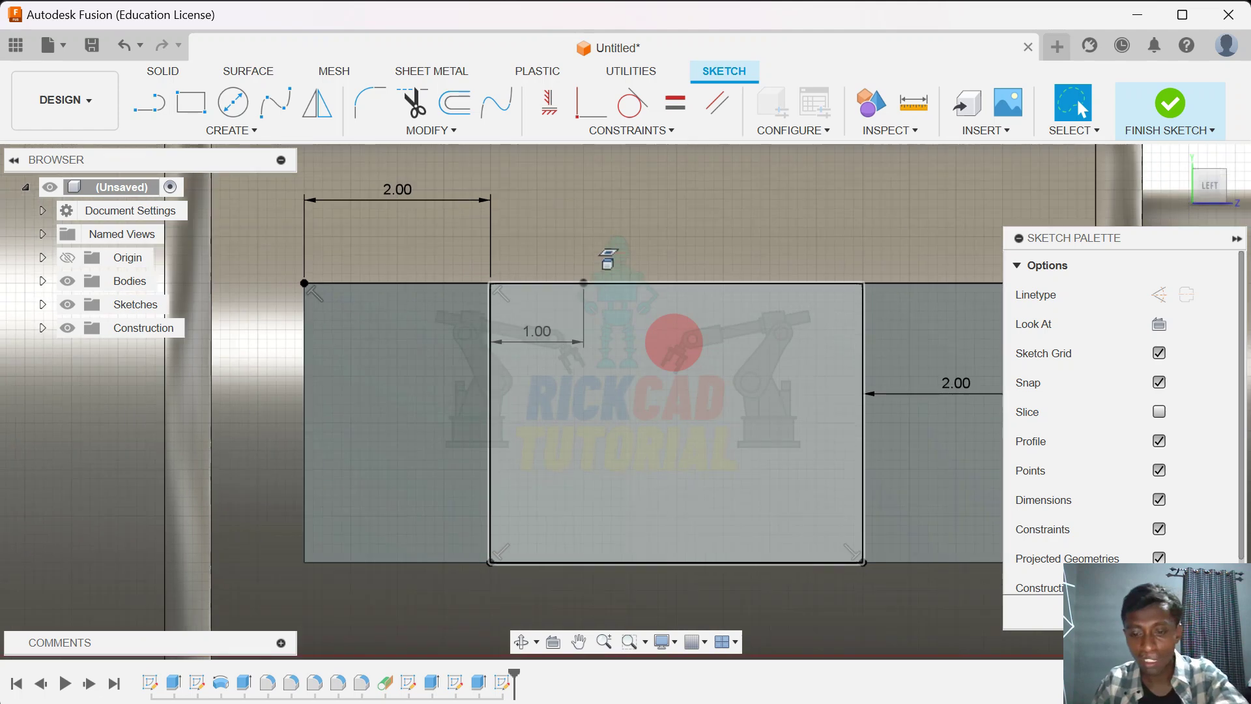
# Draw a matching 1 mm line along the upper edge, inward from the top of the tip-side vertical line
pyautogui.press('l')
pyautogui.click(862, 282)
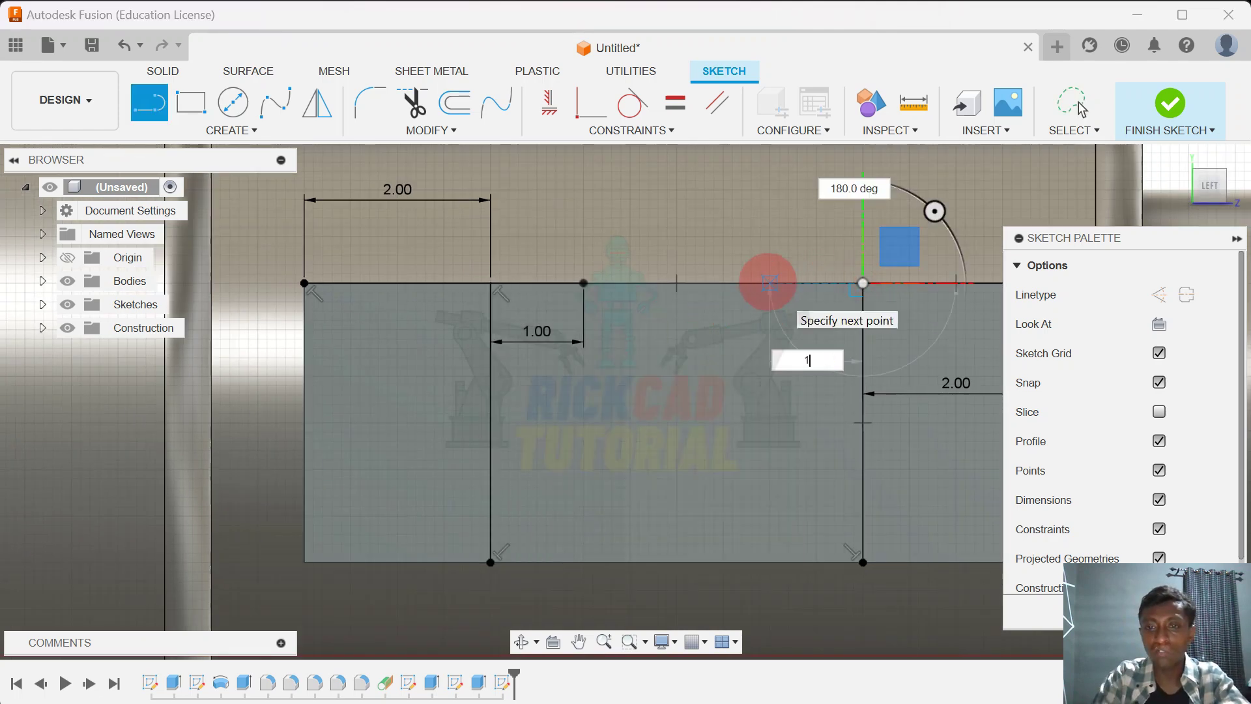
pyautogui.press('Return')
pyautogui.press('Escape')
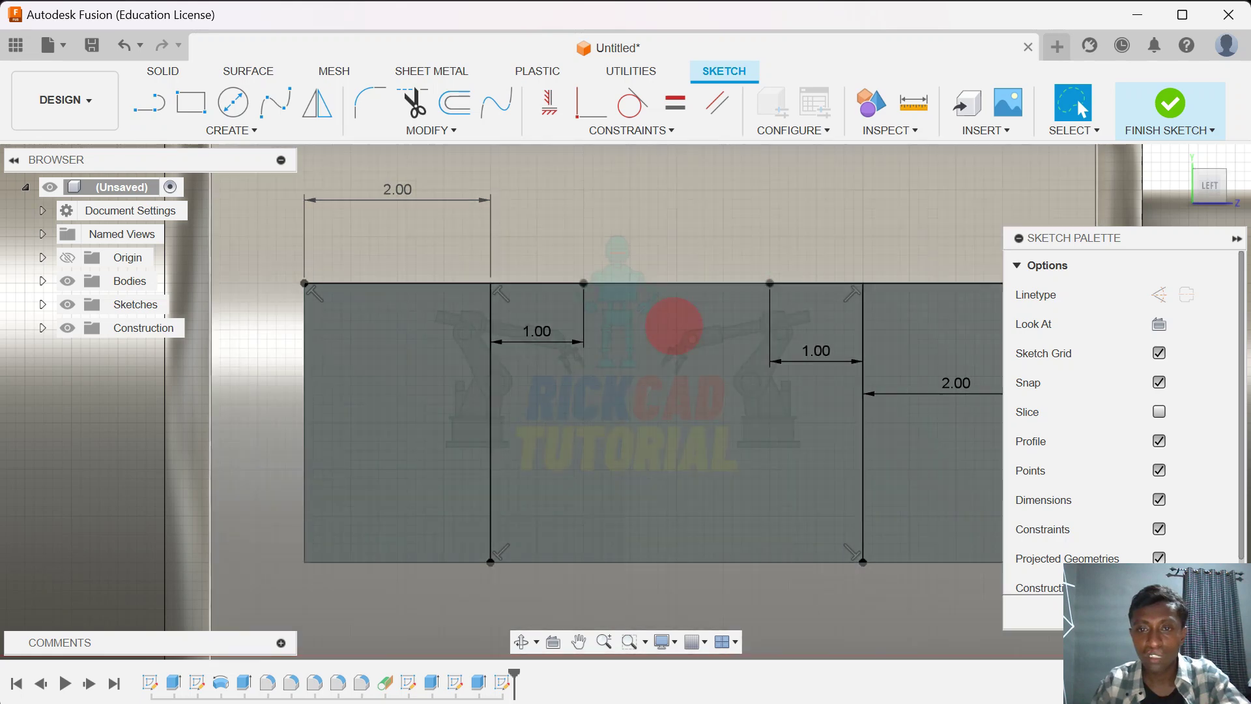
# Draw 3 mm vertical lines from the inner ends of both 1 mm lines to the lower edge and finish the sketch
pyautogui.press('l')
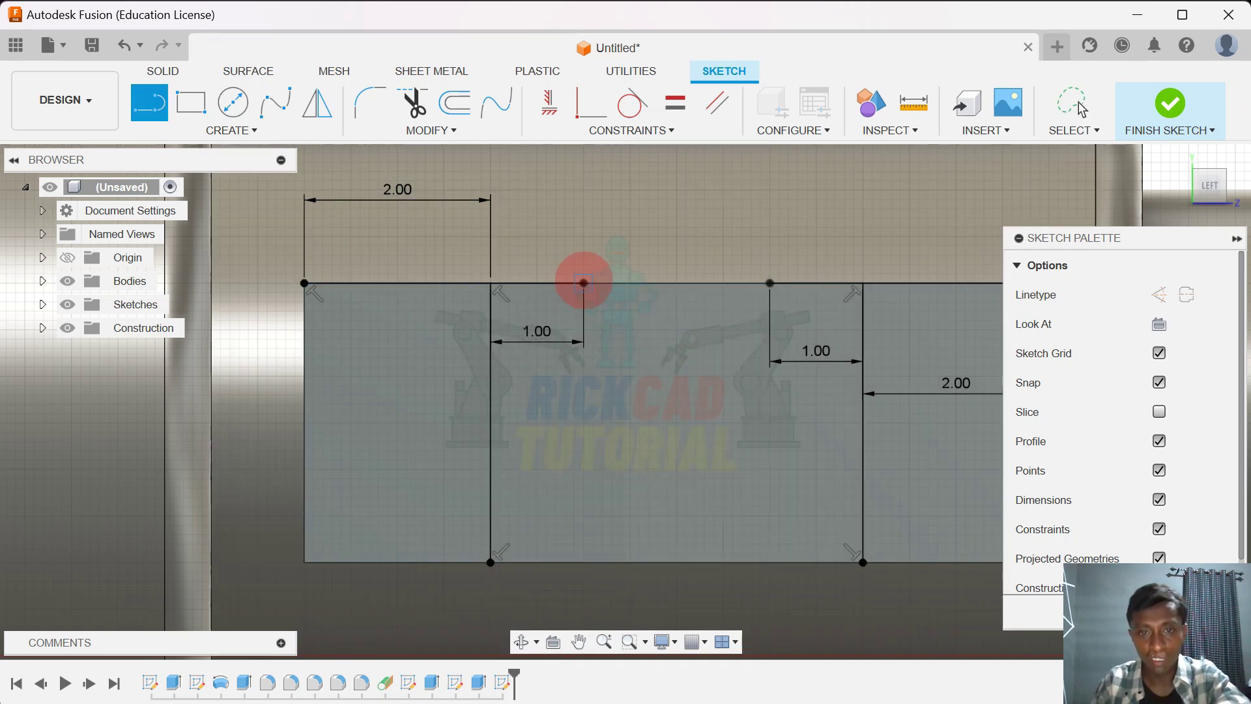
pyautogui.click(583, 283)
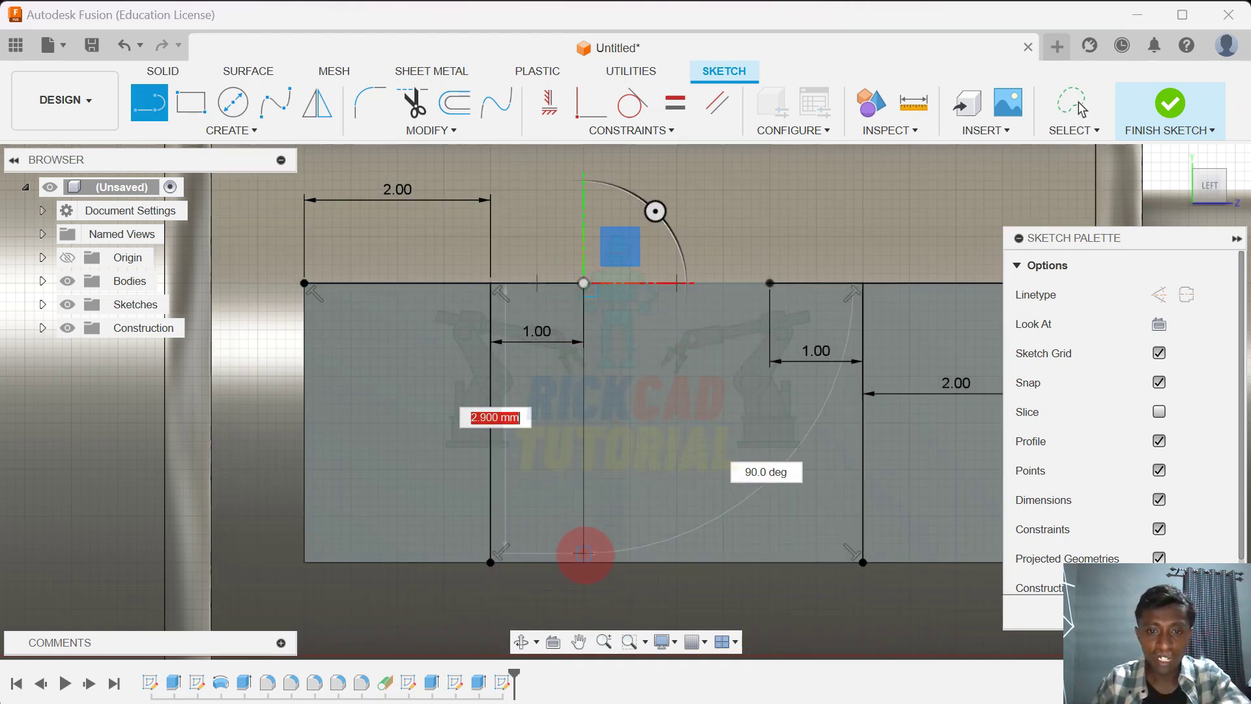
pyautogui.click(584, 561)
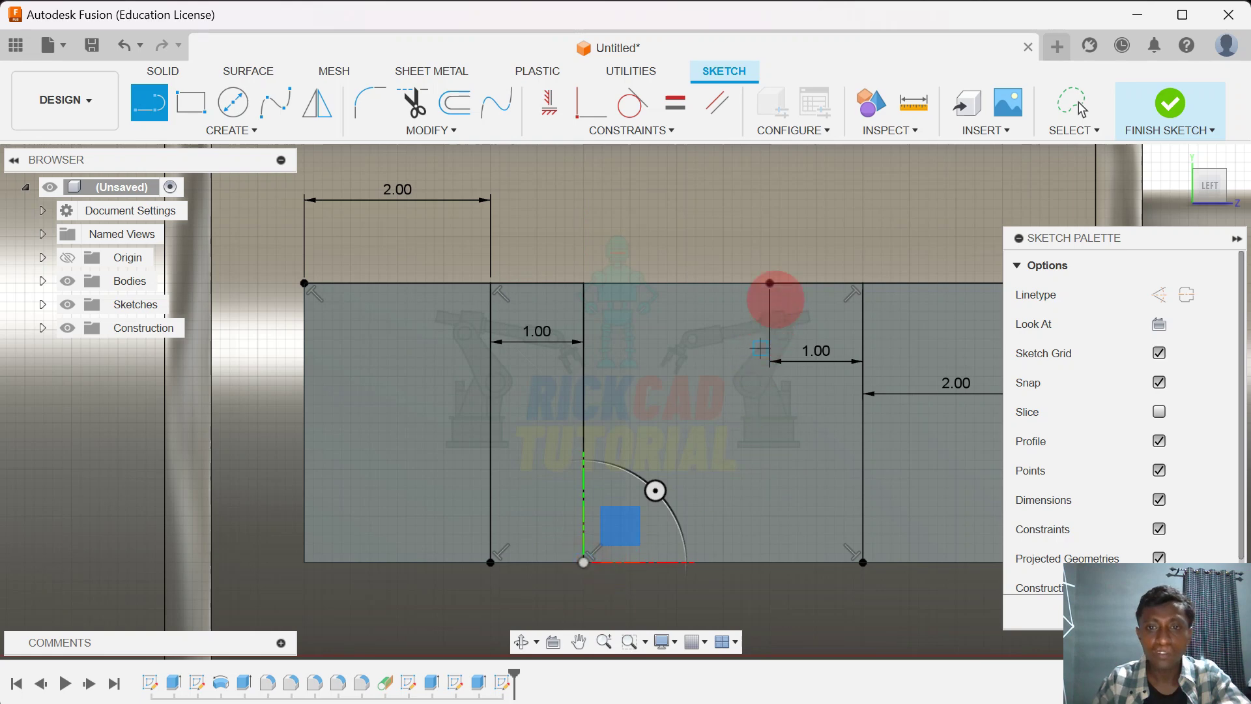
pyautogui.click(770, 283)
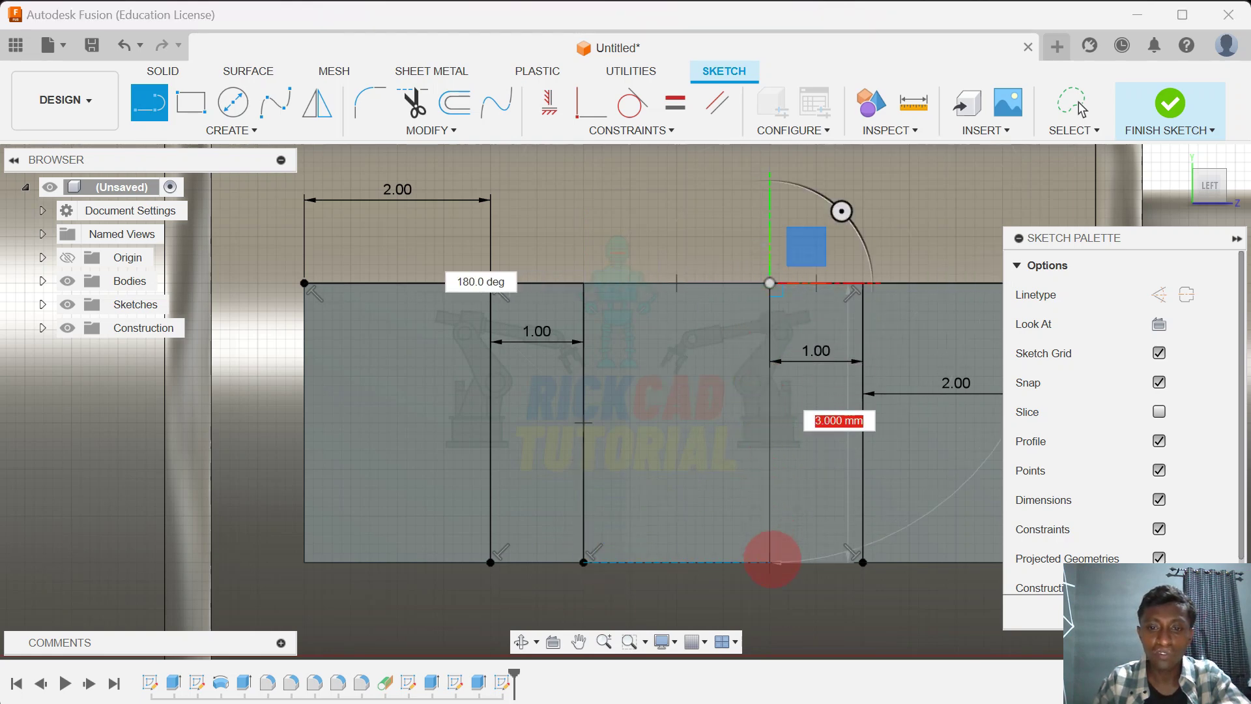
pyautogui.click(769, 560)
pyautogui.rightClick(770, 562)
pyautogui.click(820, 559)
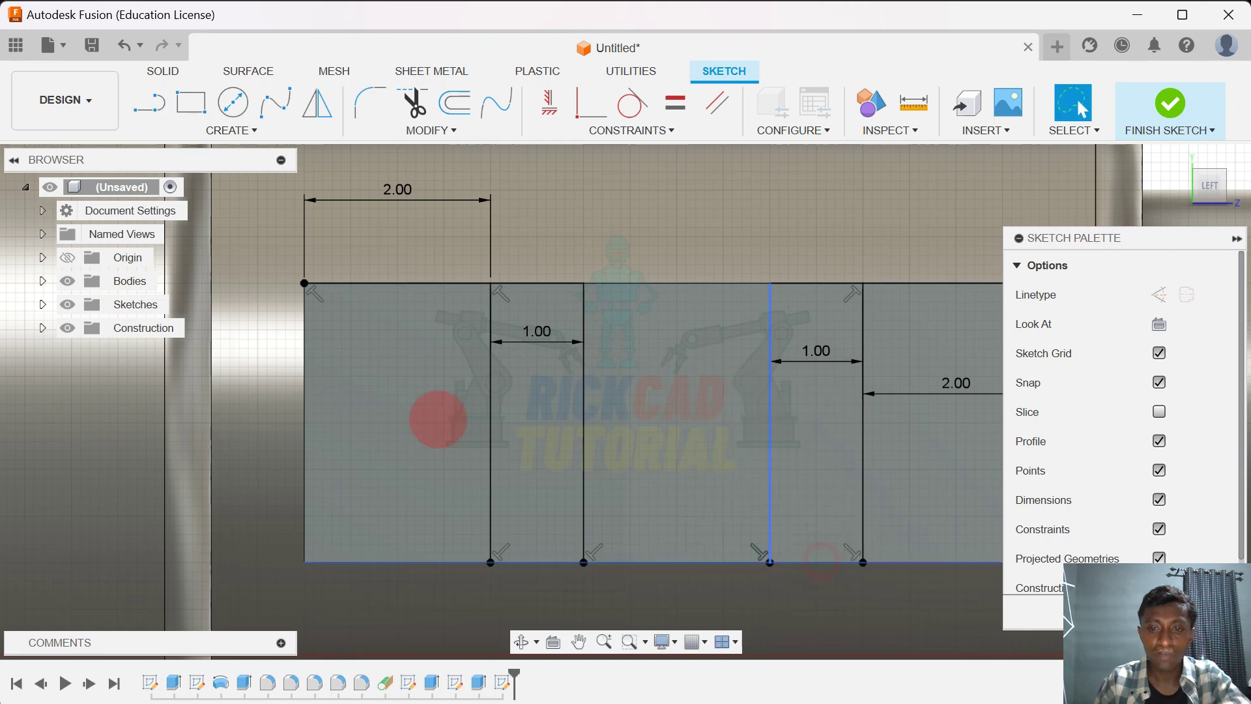
pyautogui.scroll(-5, 385, 409)
pyautogui.scroll(6, 384, 409)
pyautogui.scroll(1, 385, 409)
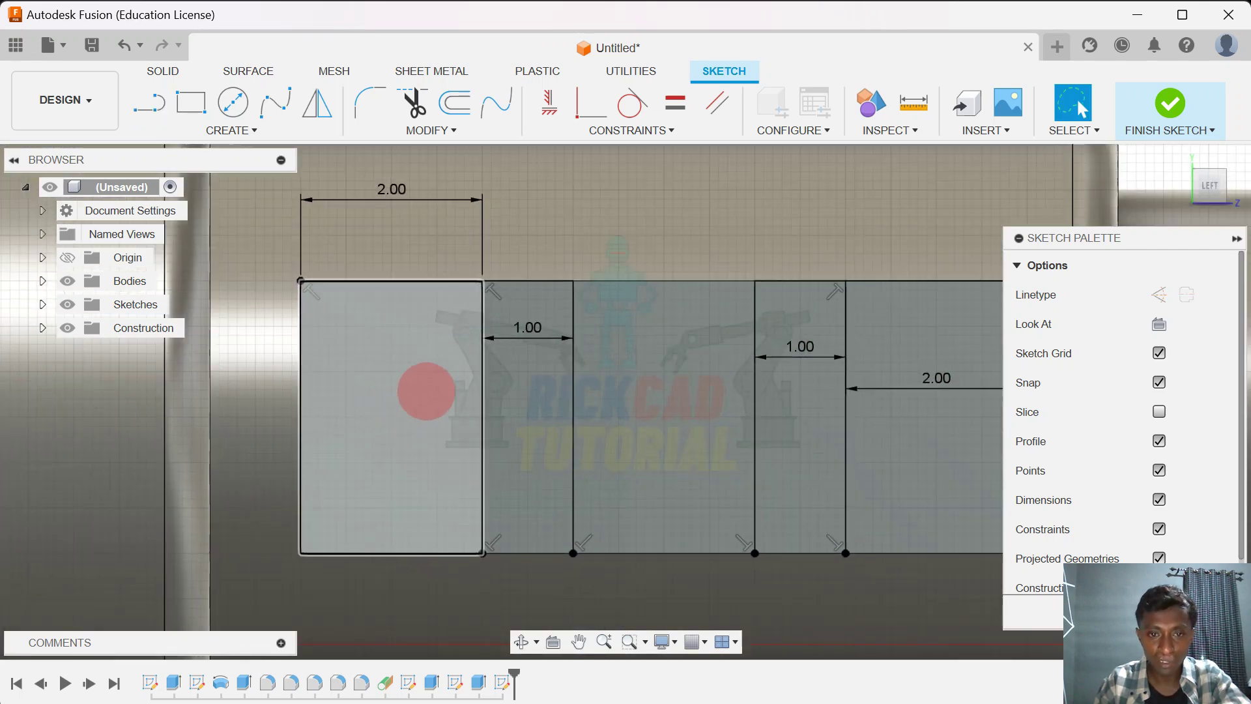
pyautogui.scroll(-2, 412, 385)
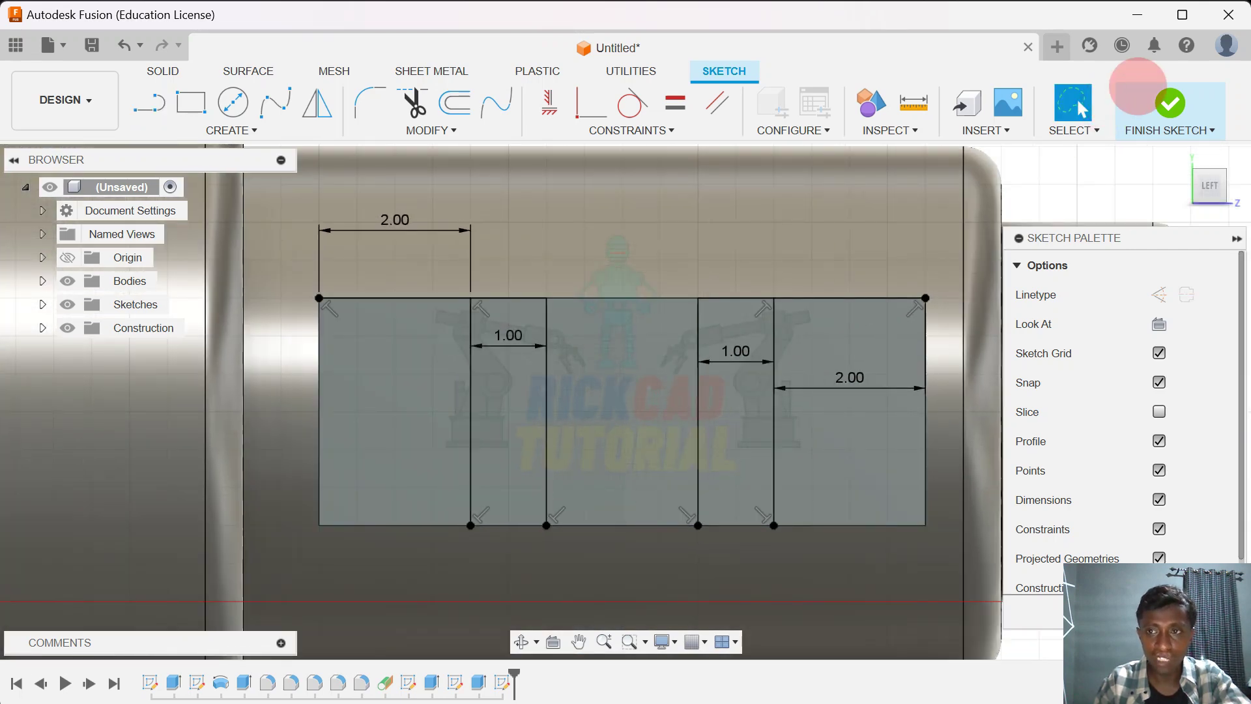
pyautogui.click(1170, 103)
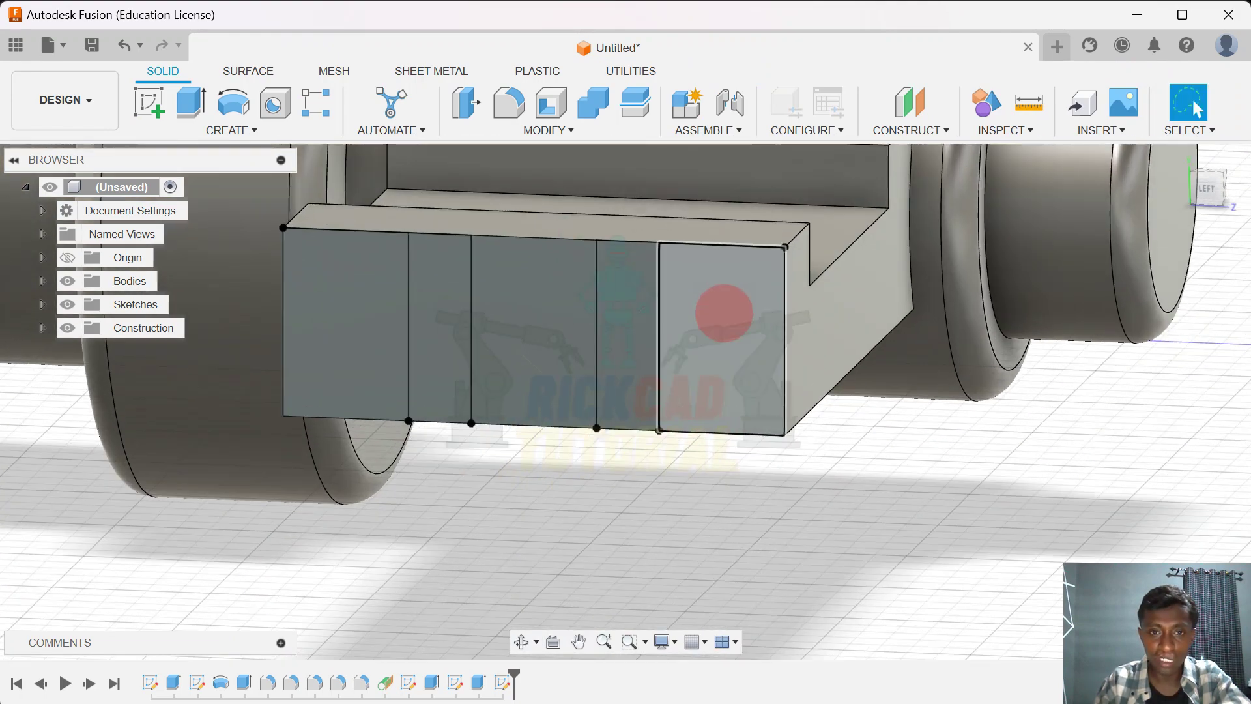
# Extrude the three 2 mm wide profiles on the tooth's outer face outward by 3 mm, joined to the key
pyautogui.click(239, 133)
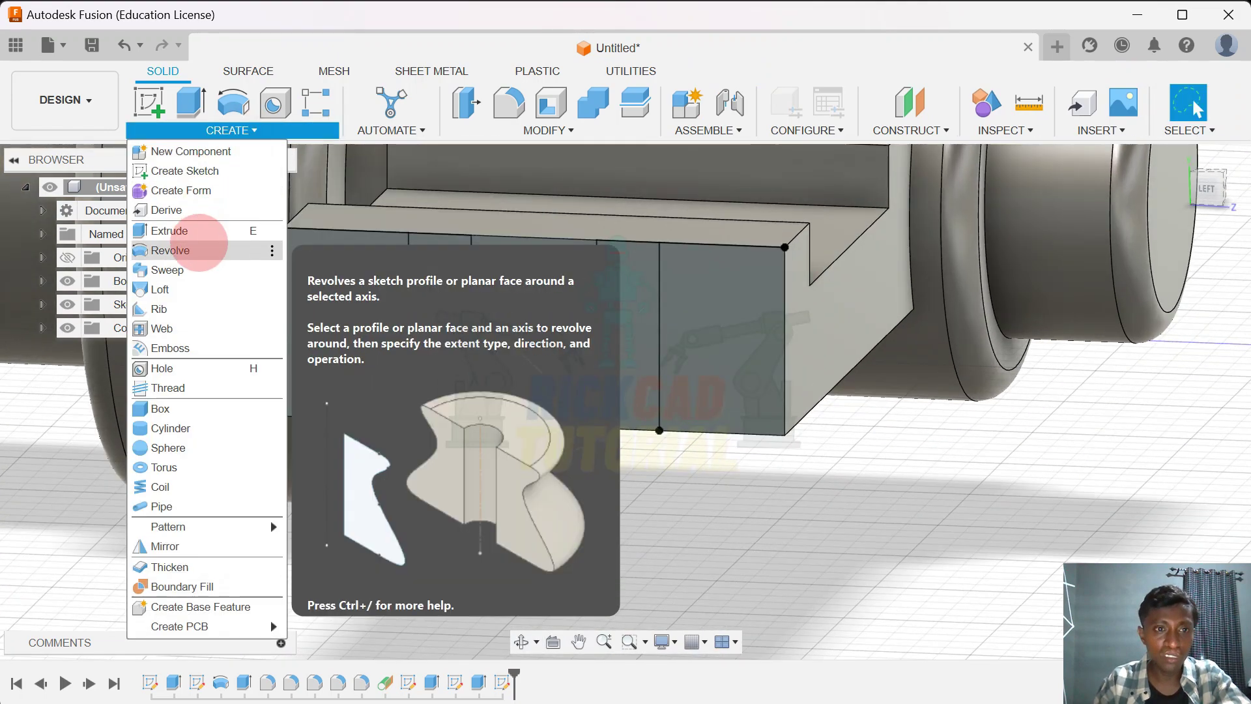
pyautogui.click(204, 237)
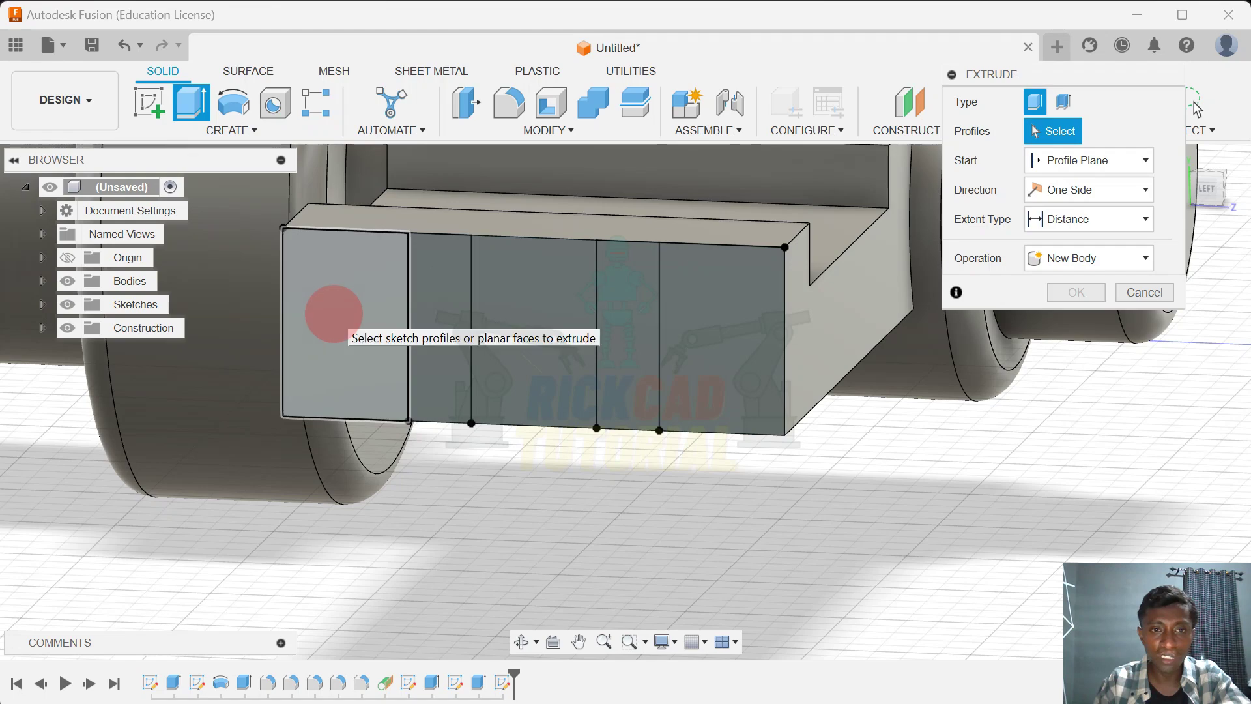
pyautogui.click(334, 313)
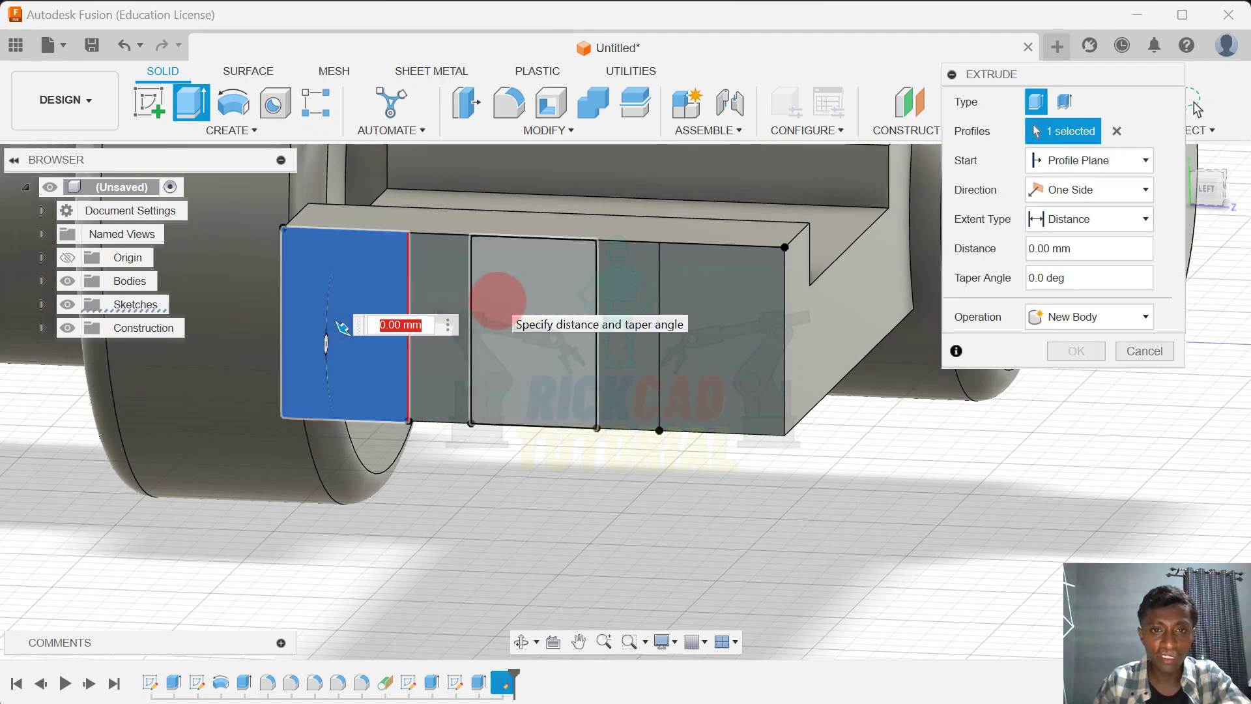
pyautogui.click(525, 333)
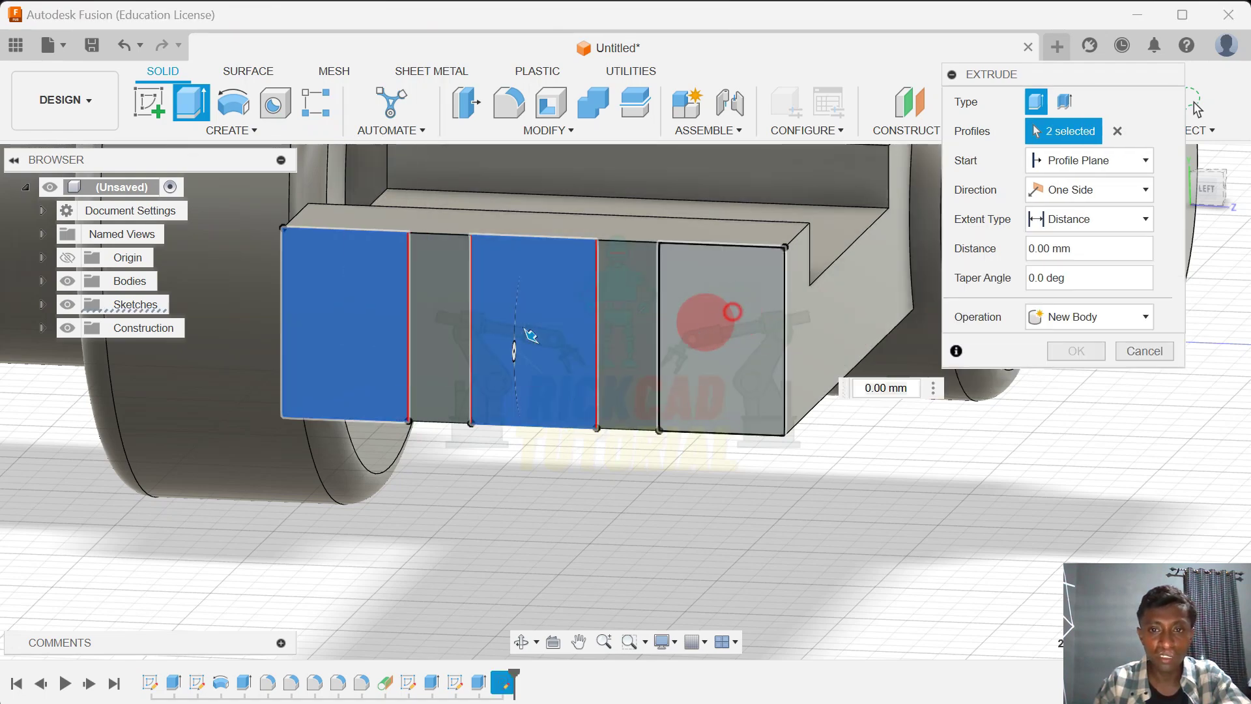
pyautogui.click(716, 339)
pyautogui.keyDown('shift'); pyautogui.moveTo(565, 408); pyautogui.dragTo(493, 435, button='middle'); pyautogui.keyUp('shift')
pyautogui.scroll(-2, 500, 433)
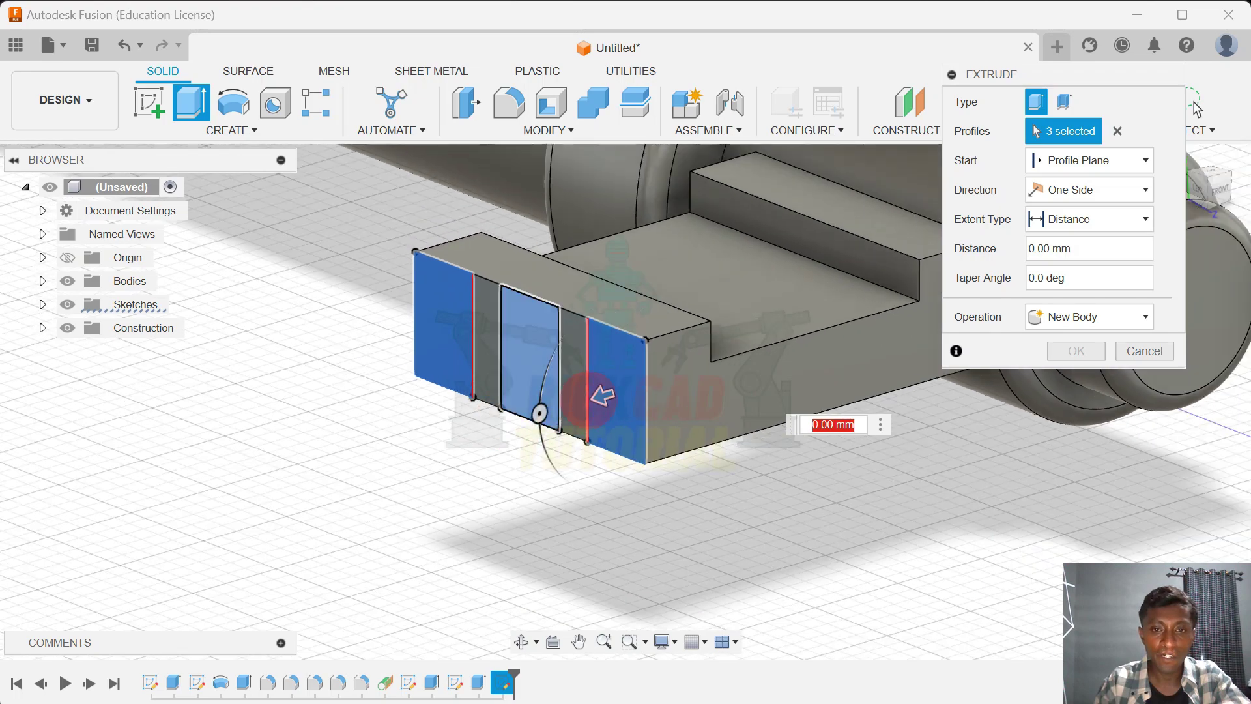
pyautogui.write('2')
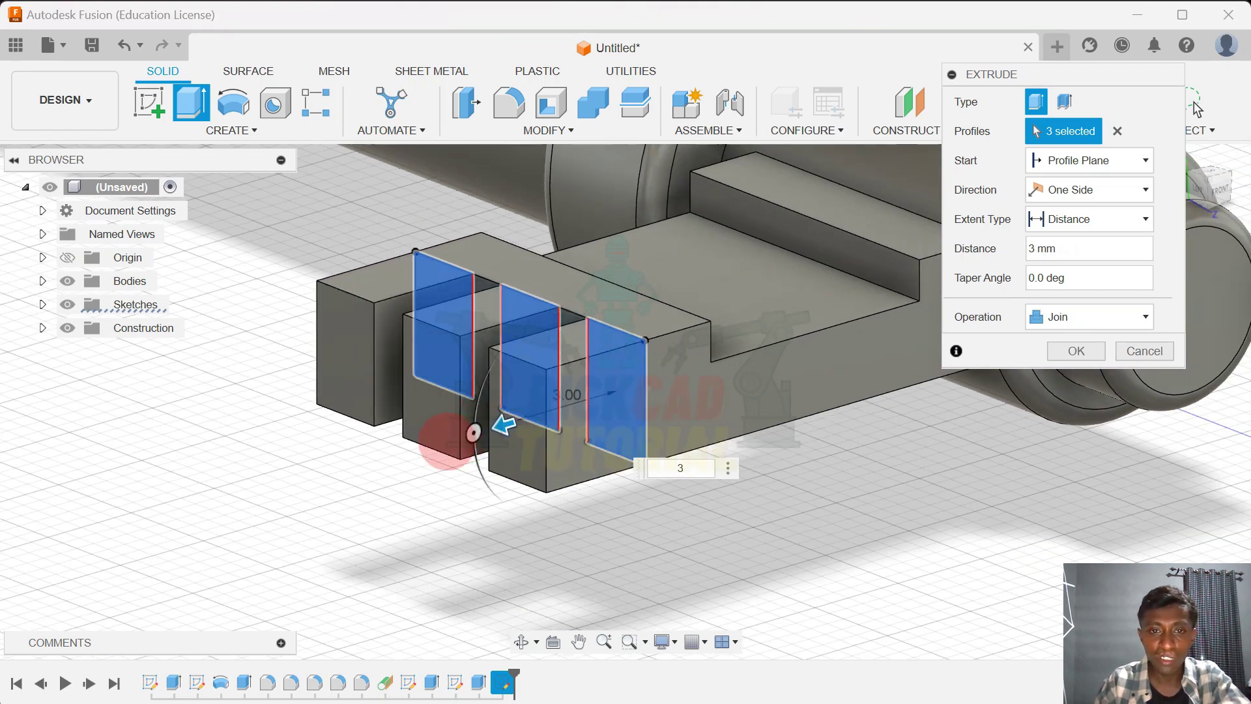
pyautogui.moveTo(418, 438)
pyautogui.keyDown('shift'); pyautogui.mouseDown(button='middle')
pyautogui.moveTo(423, 422)
pyautogui.moveTo(389, 419)
pyautogui.moveTo(427, 430)
pyautogui.mouseUp(button='middle'); pyautogui.keyUp('shift')
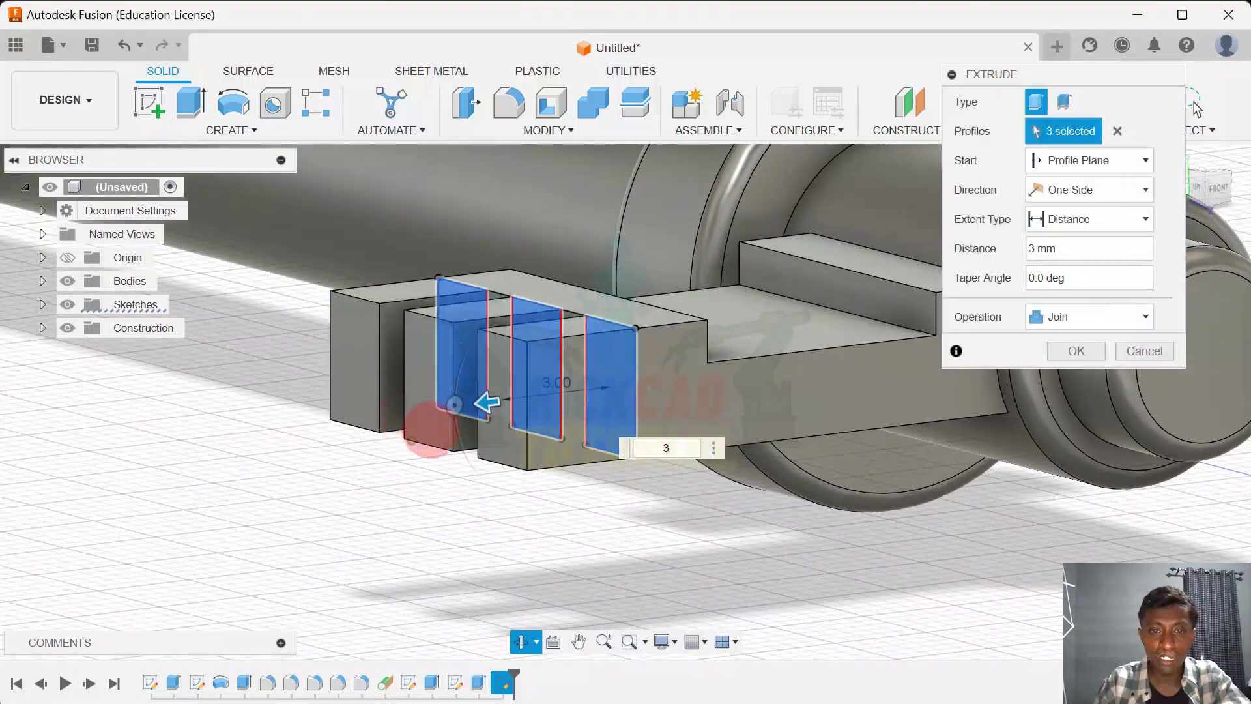
pyautogui.click(1062, 362)
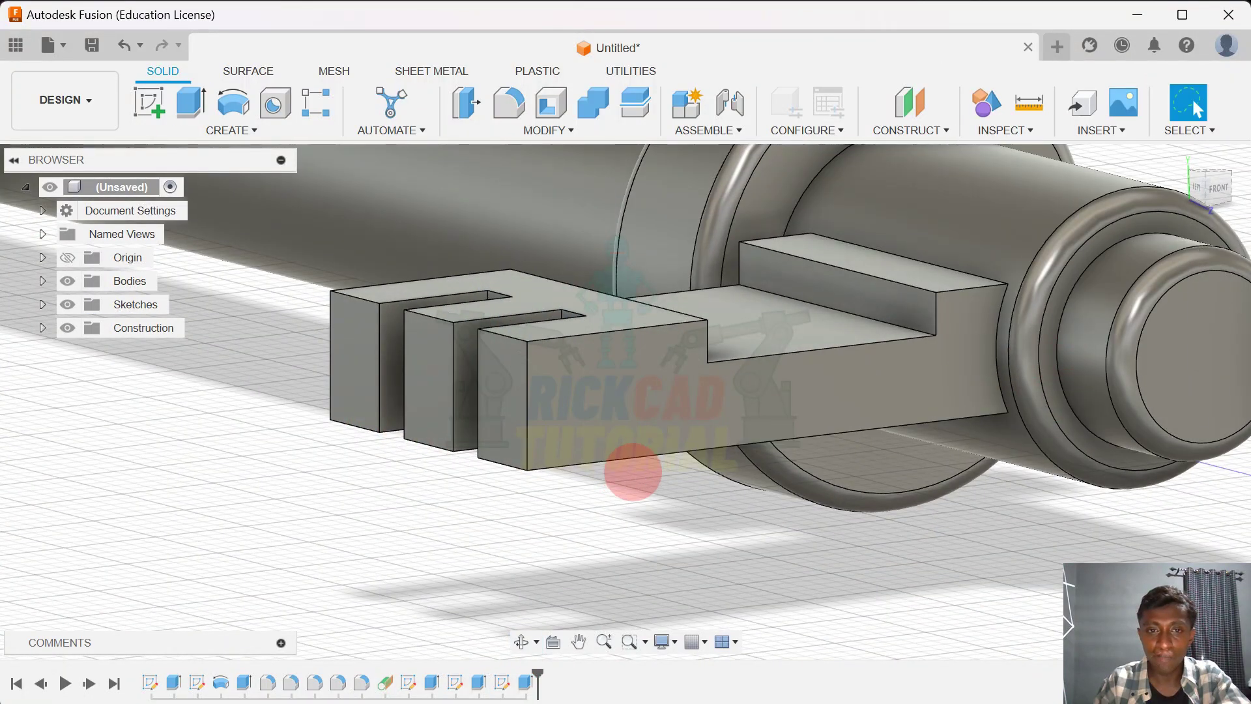
# Chamfer the slot-side vertical edge at the end of the collar-side prong by an equal distance of 1 mm
pyautogui.keyDown('shift'); pyautogui.moveTo(637, 469); pyautogui.dragTo(1004, 475, button='middle'); pyautogui.keyUp('shift')
pyautogui.click(1183, 159)
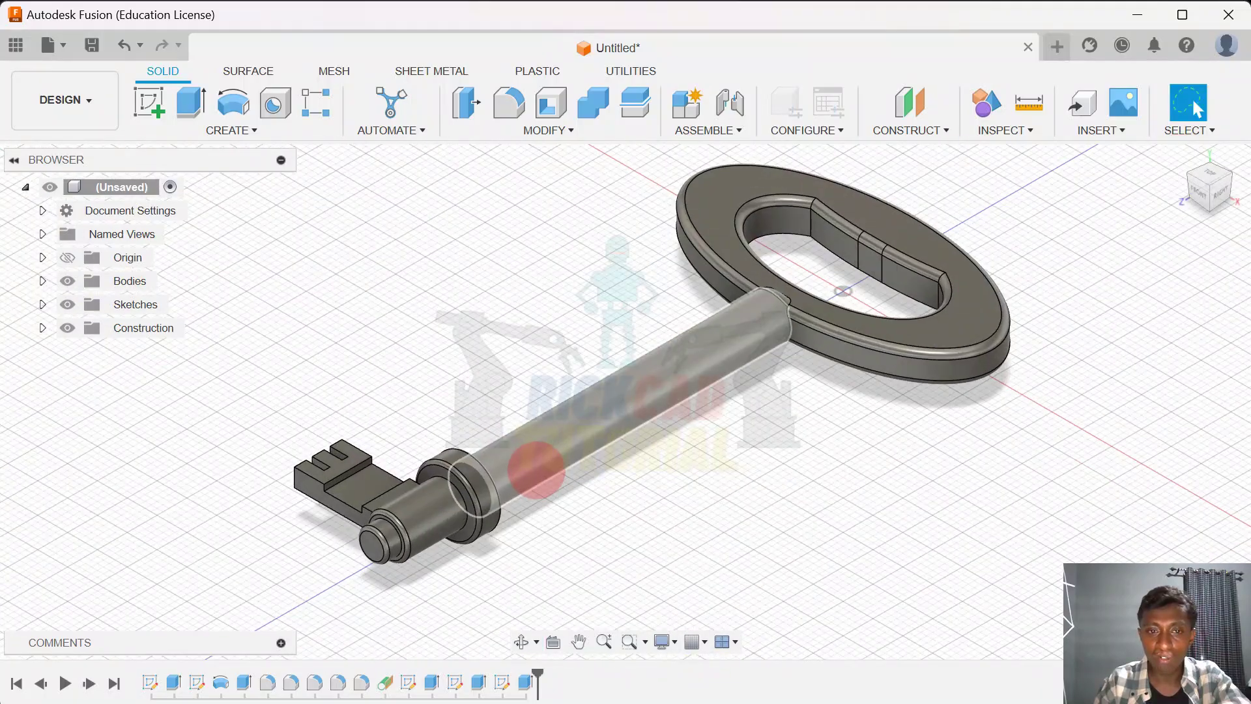
pyautogui.moveTo(381, 535); pyautogui.dragTo(831, 386, button='middle')
pyautogui.scroll(5, 571, 486)
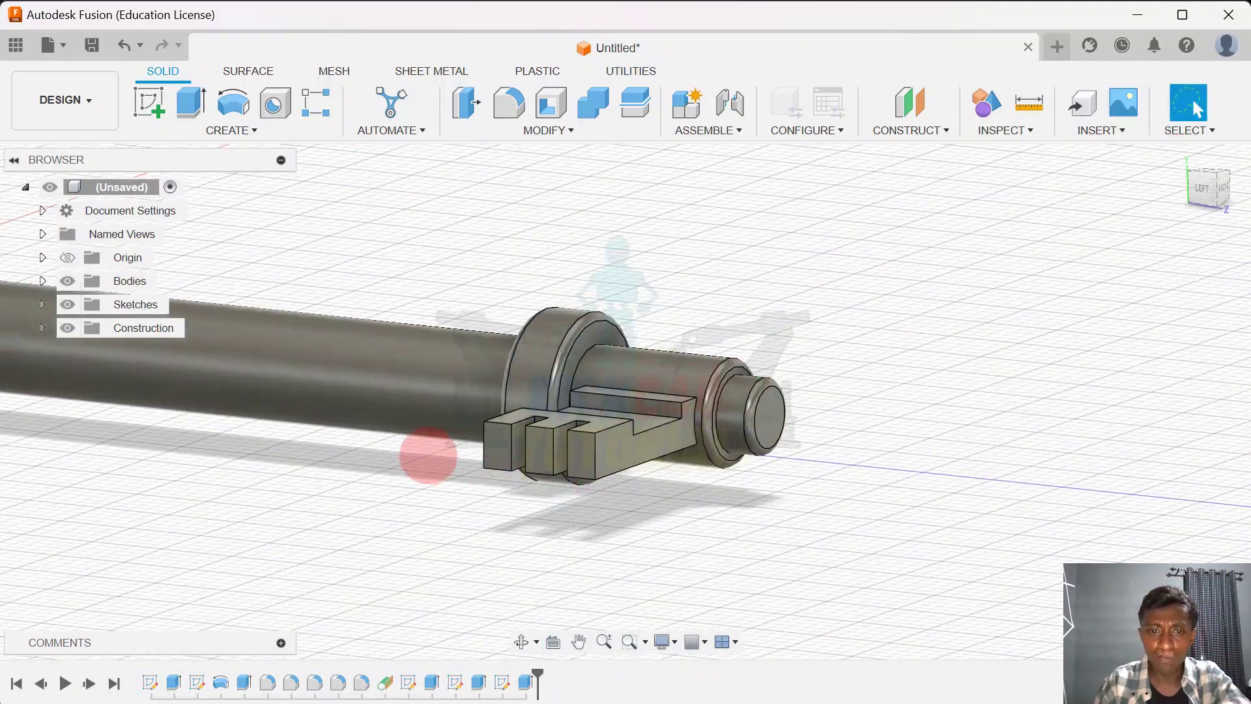
pyautogui.keyDown('shift'); pyautogui.moveTo(427, 456); pyautogui.dragTo(573, 419, button='middle'); pyautogui.keyUp('shift')
pyautogui.scroll(5, 452, 438)
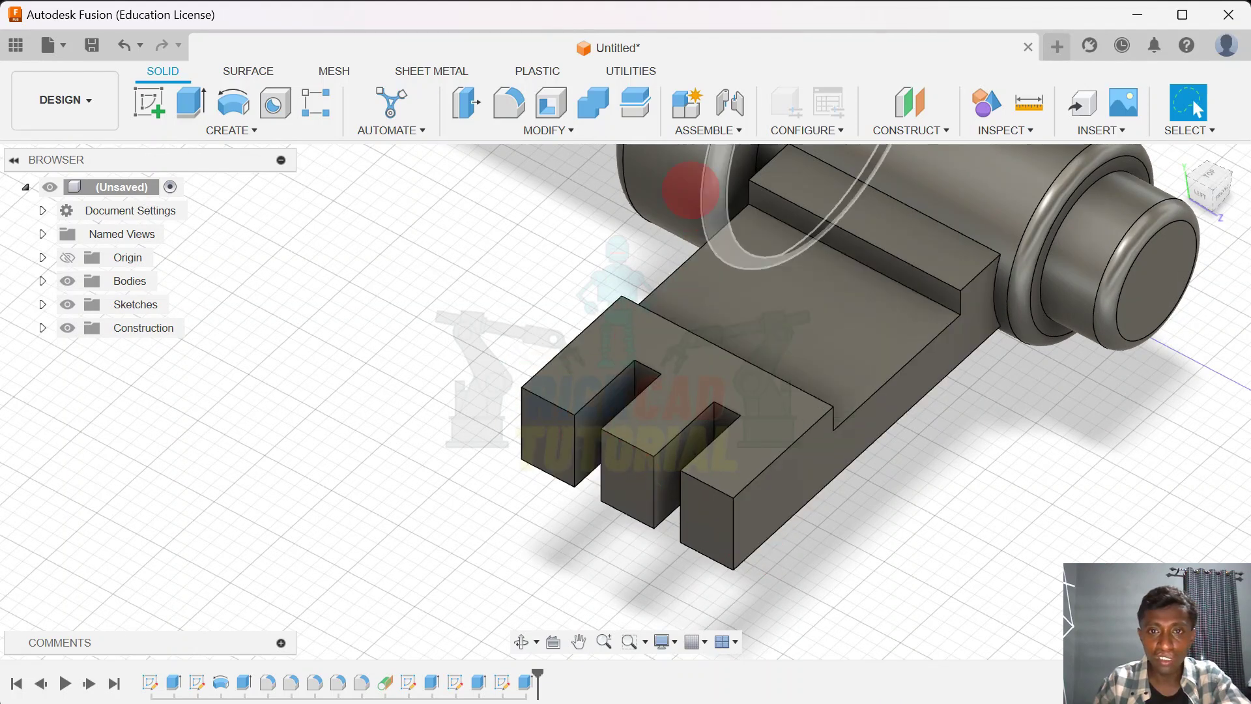
pyautogui.click(549, 104)
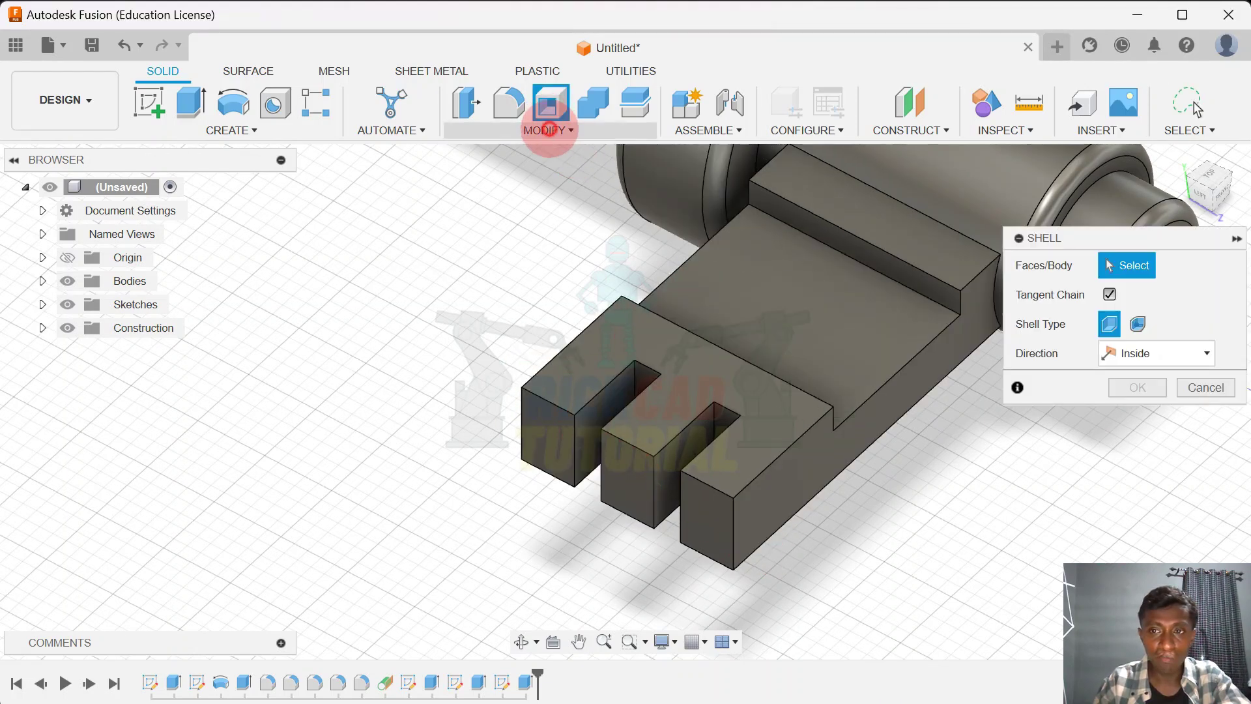
pyautogui.click(549, 130)
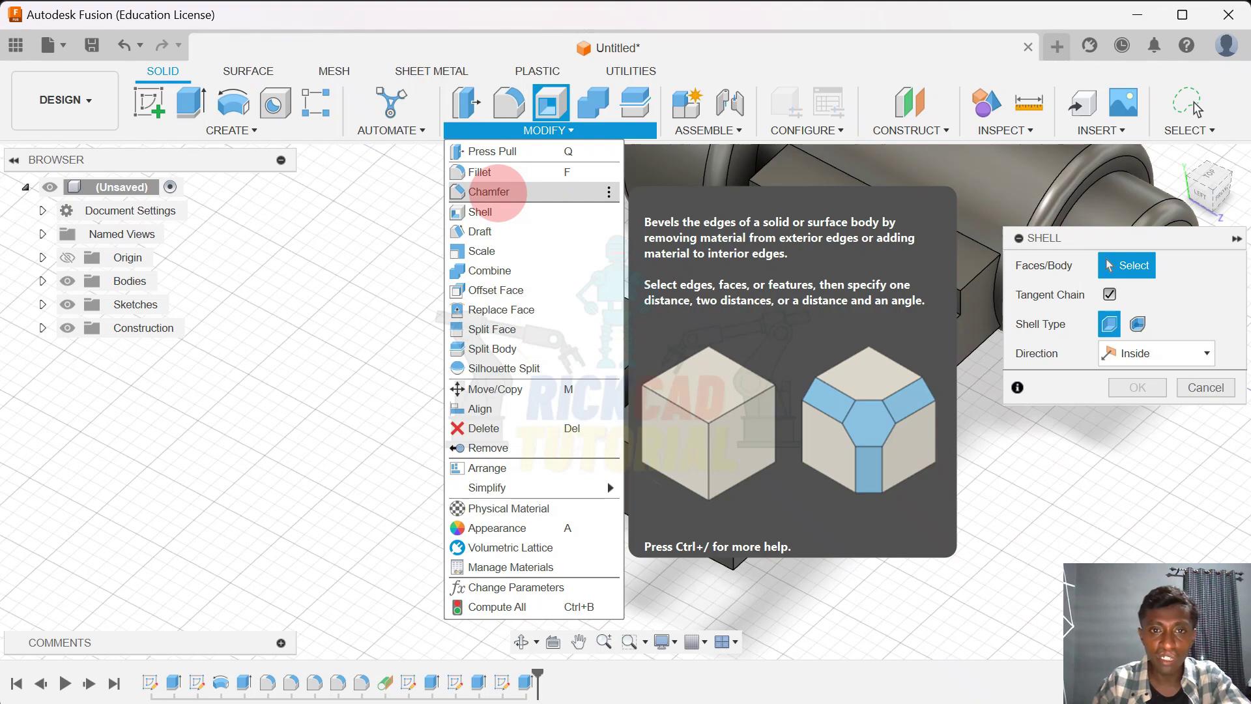
pyautogui.click(497, 193)
pyautogui.scroll(5, 573, 351)
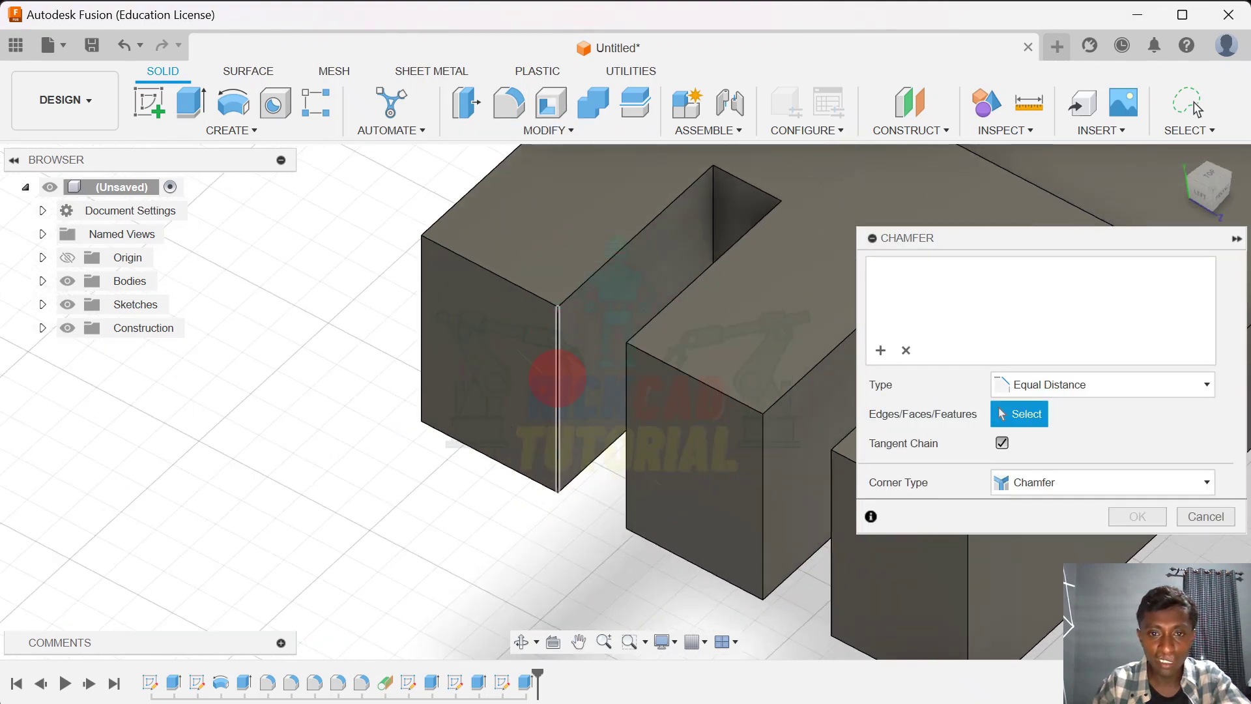
pyautogui.click(557, 391)
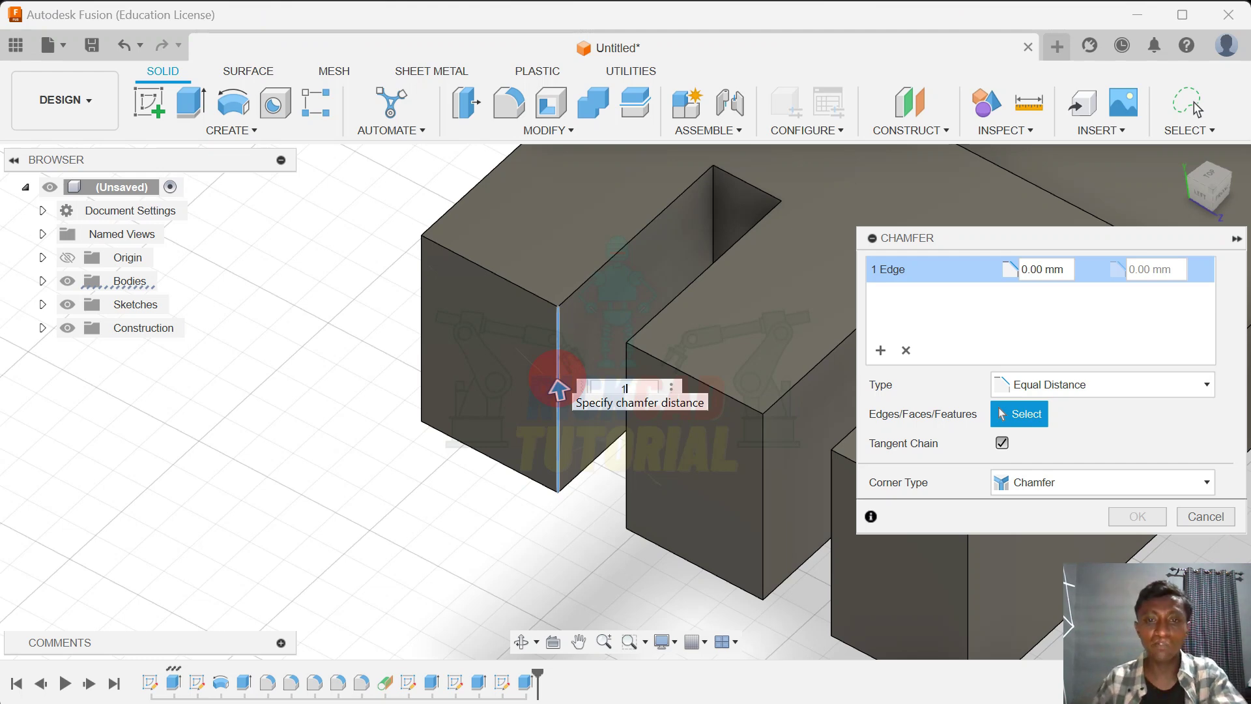
pyautogui.write('1')
pyautogui.scroll(-2, 553, 365)
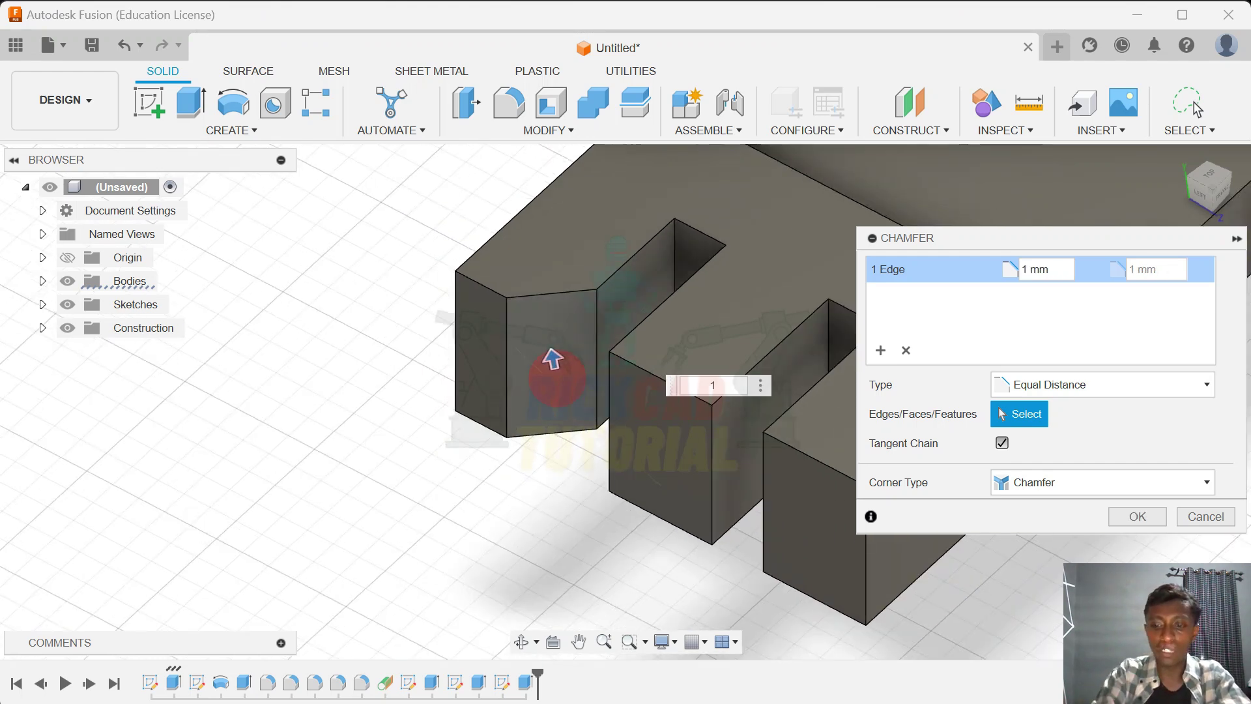
pyautogui.press('Return')
# Chamfer the slot-side vertical edge at the end of the tip-side prong by an equal distance of 1 mm
pyautogui.scroll(-2, 557, 378)
pyautogui.click(516, 135)
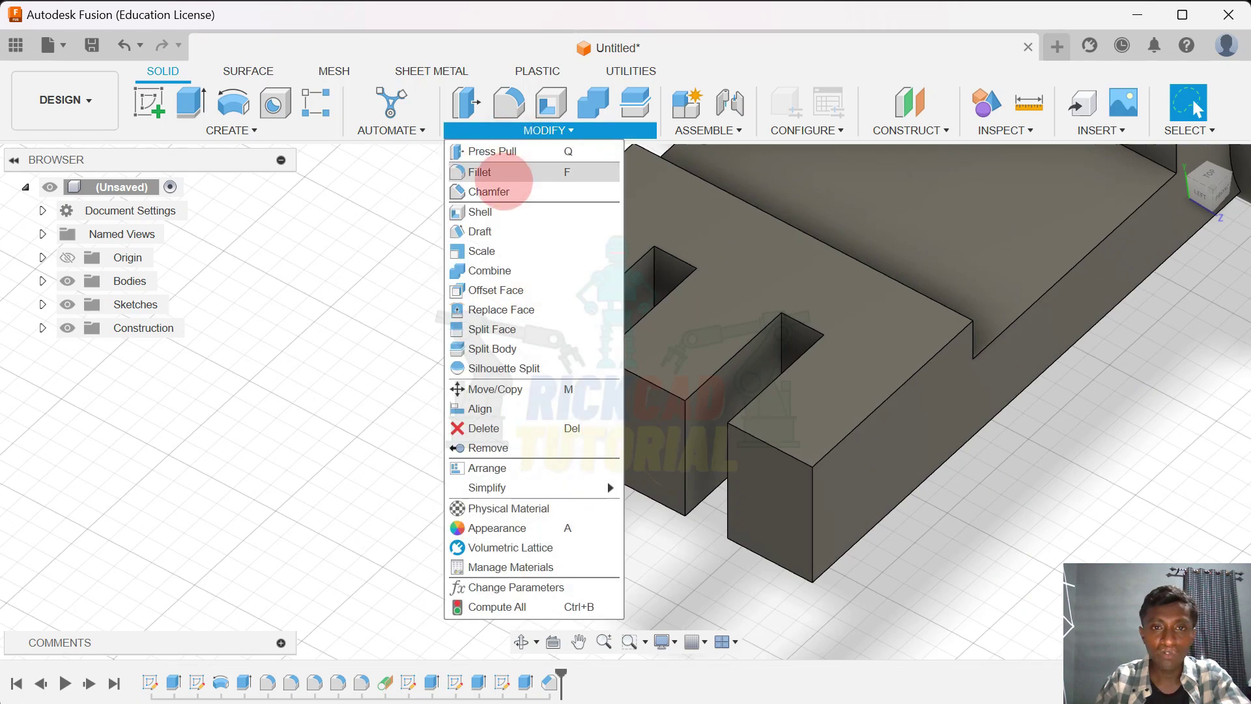
pyautogui.click(498, 192)
pyautogui.keyDown('shift'); pyautogui.moveTo(638, 280); pyautogui.dragTo(732, 265, button='middle'); pyautogui.keyUp('shift')
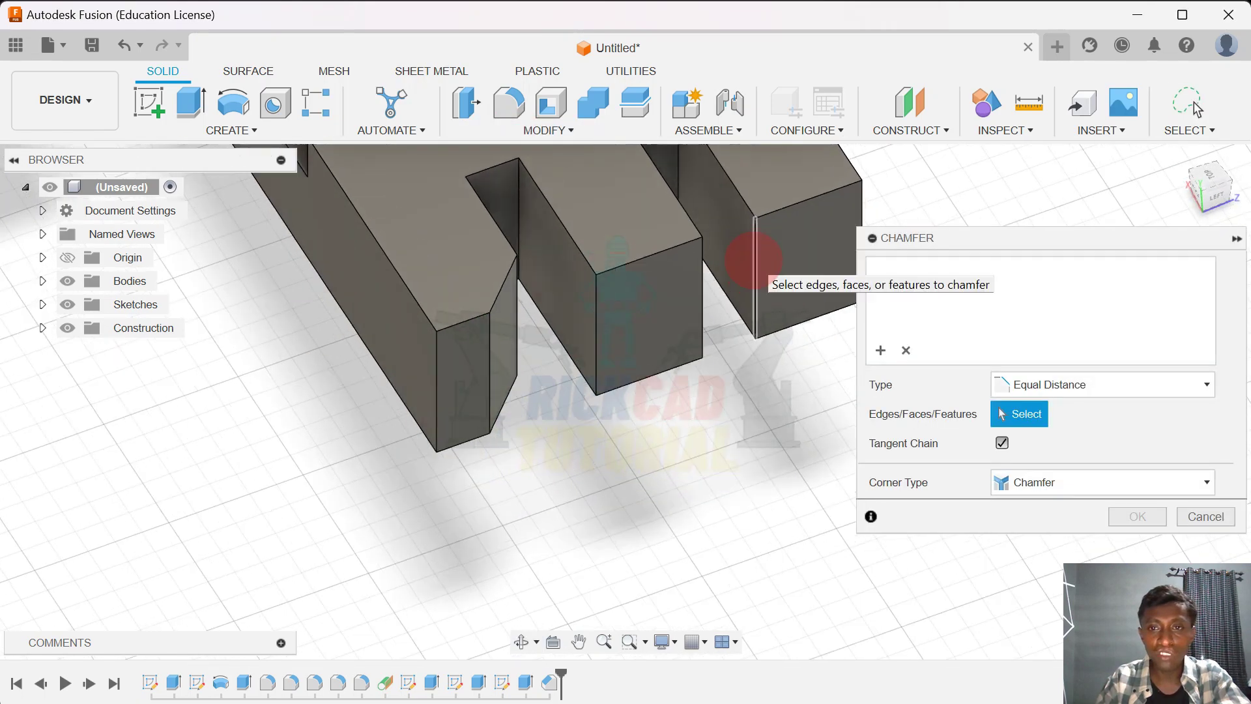
pyautogui.scroll(2, 754, 261)
pyautogui.click(752, 264)
pyautogui.scroll(3, 684, 371)
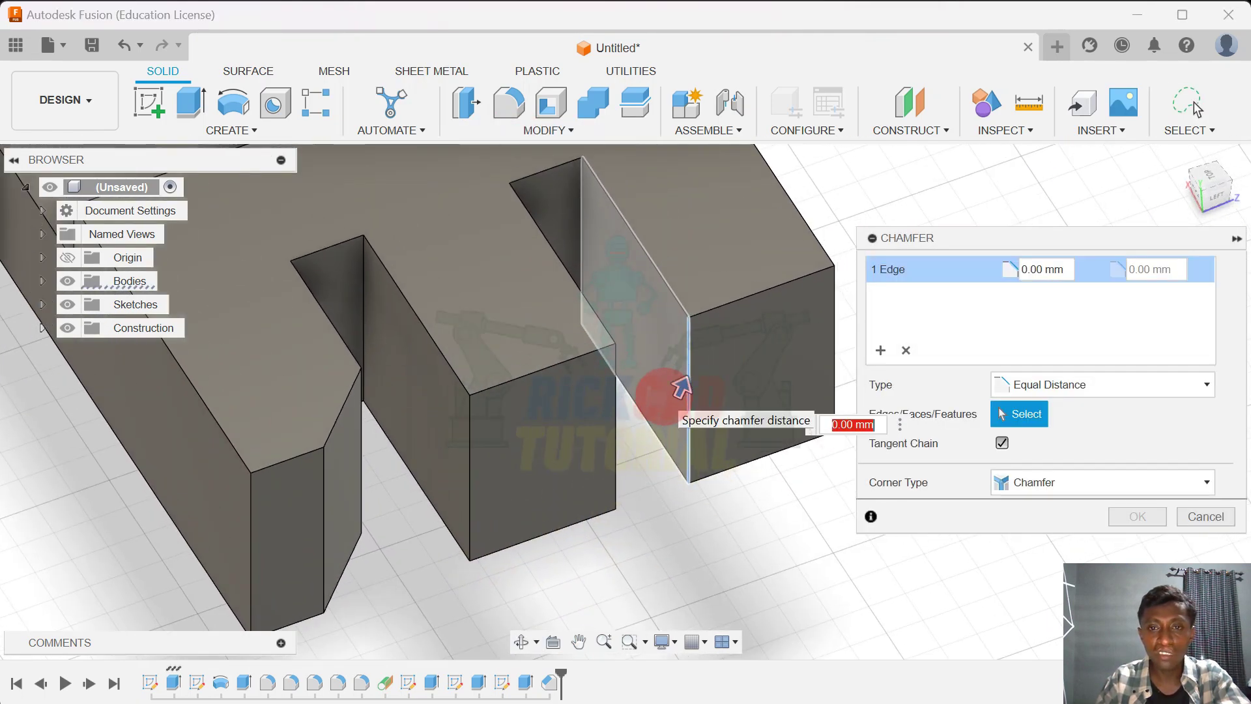
pyautogui.scroll(-1, 681, 387)
pyautogui.write('1')
pyautogui.press('Return')
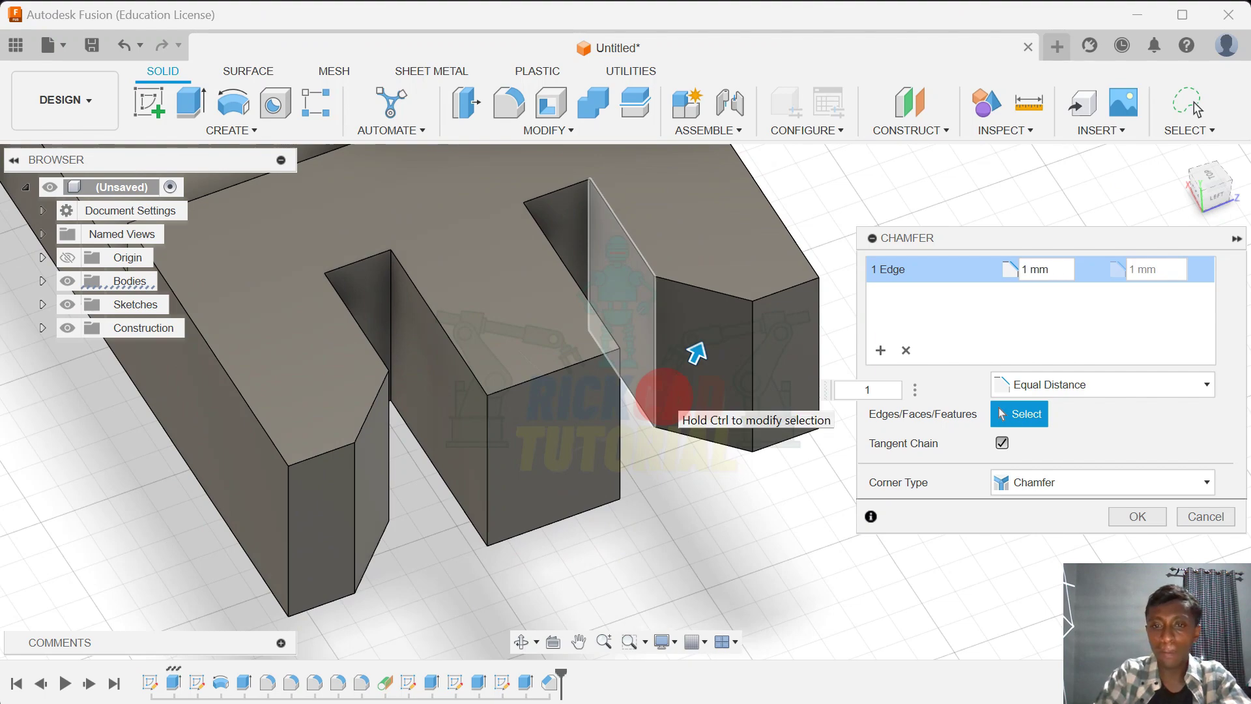
# Chamfer both outer vertical edges of the middle prong by 1 mm so that its end forms a point
pyautogui.scroll(-3, 665, 390)
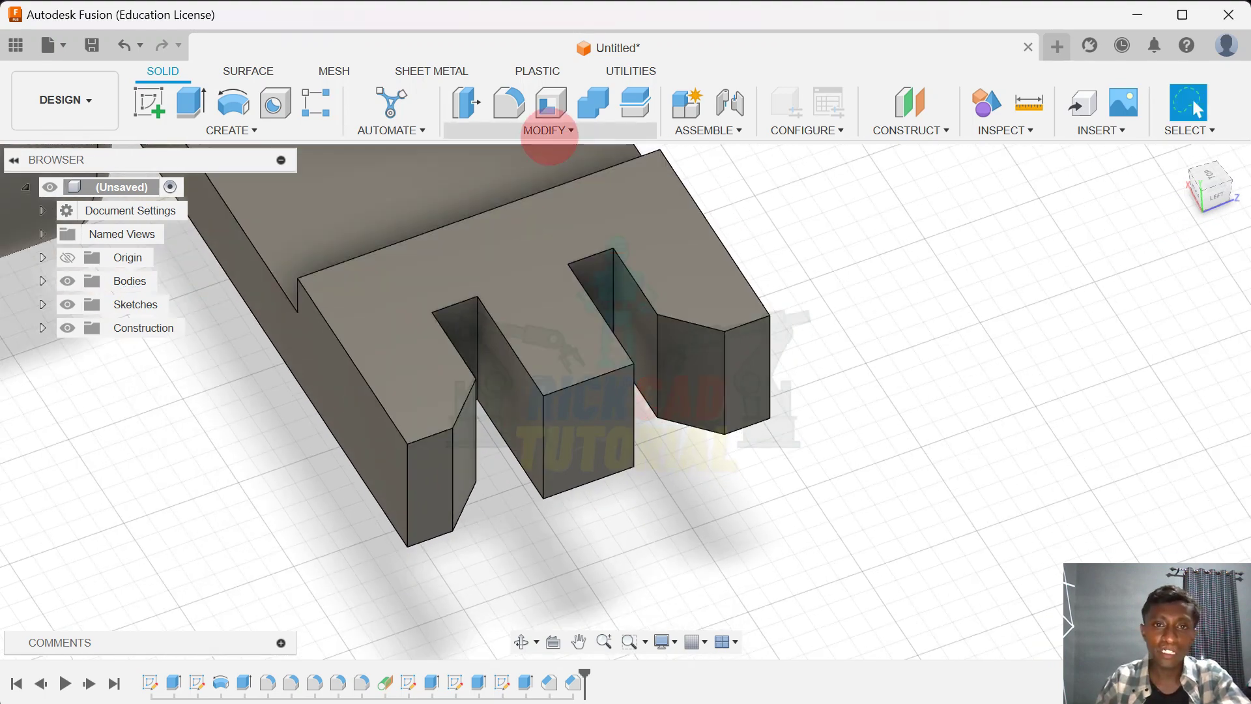
pyautogui.click(547, 130)
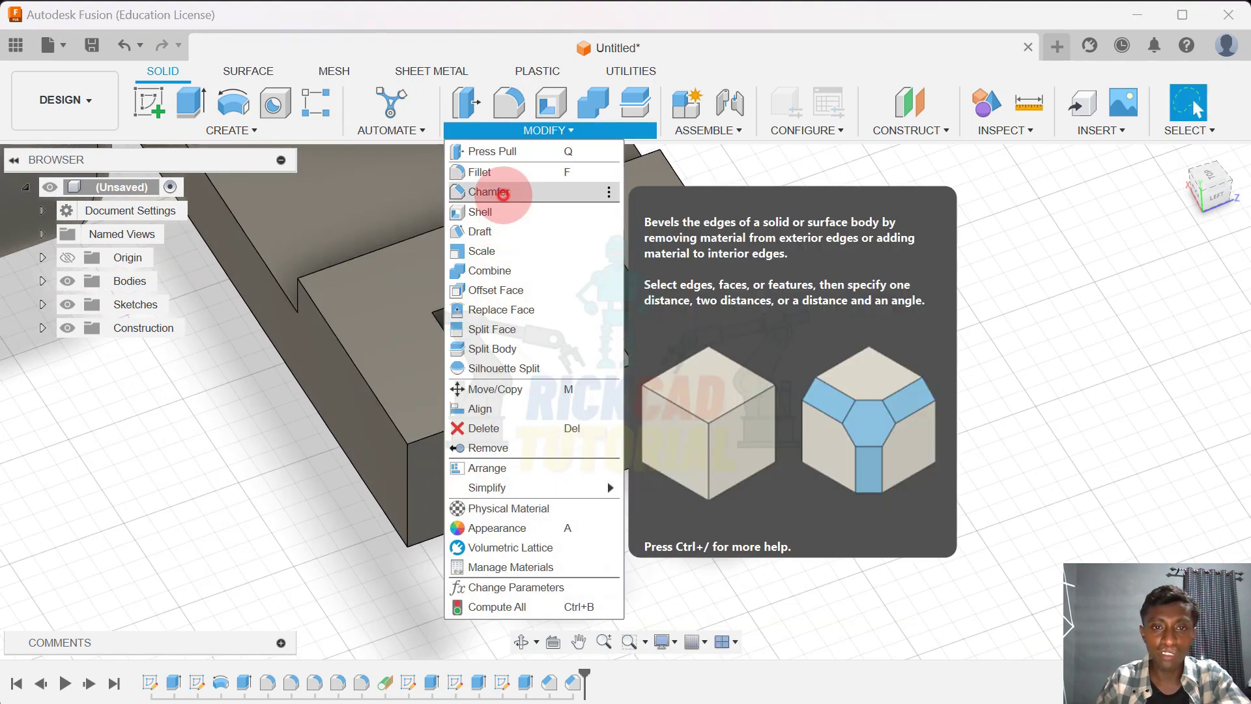
pyautogui.click(456, 192)
pyautogui.keyDown('shift'); pyautogui.moveTo(637, 419); pyautogui.dragTo(573, 447, button='middle'); pyautogui.keyUp('shift')
pyautogui.scroll(5, 575, 433)
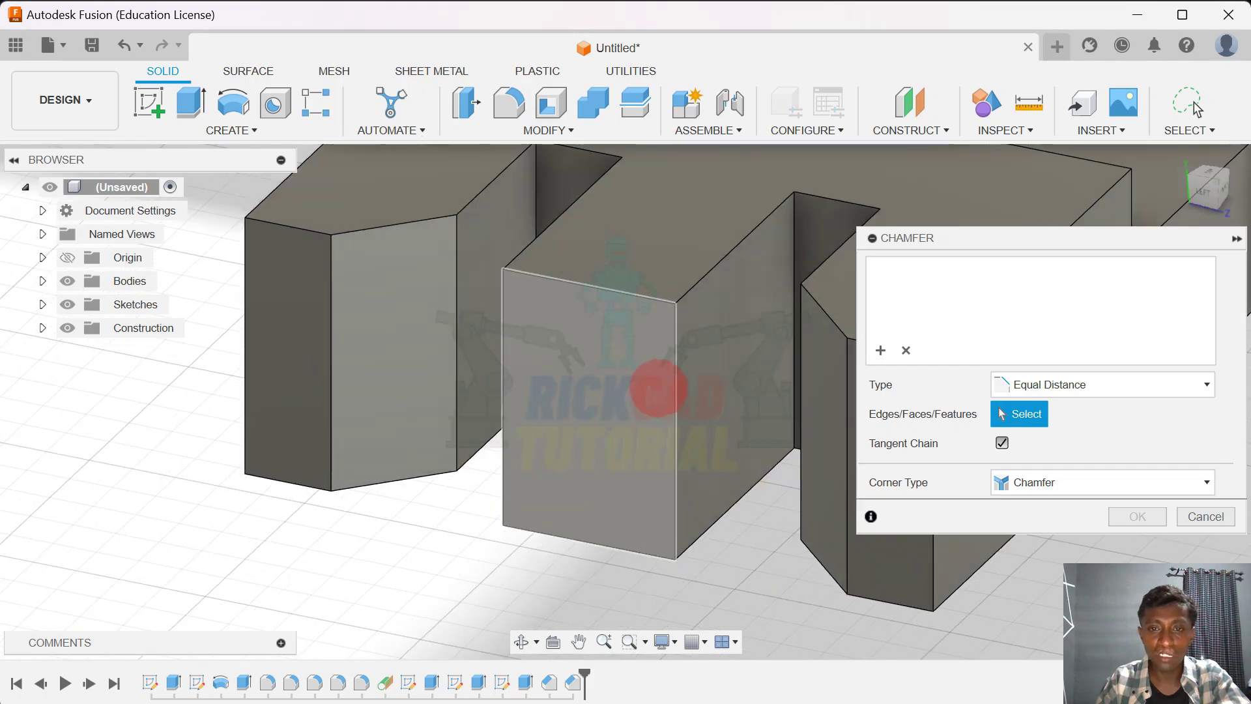
pyautogui.scroll(2, 673, 386)
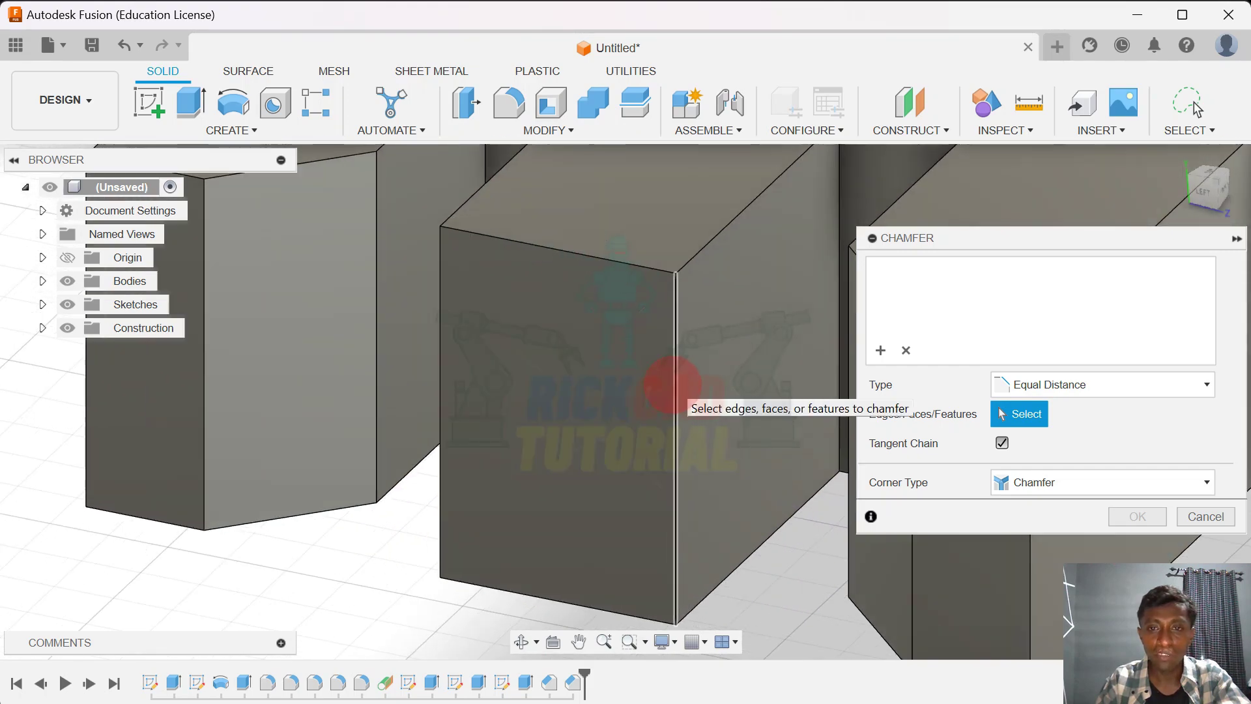
pyautogui.scroll(-2, 673, 386)
pyautogui.click(676, 390)
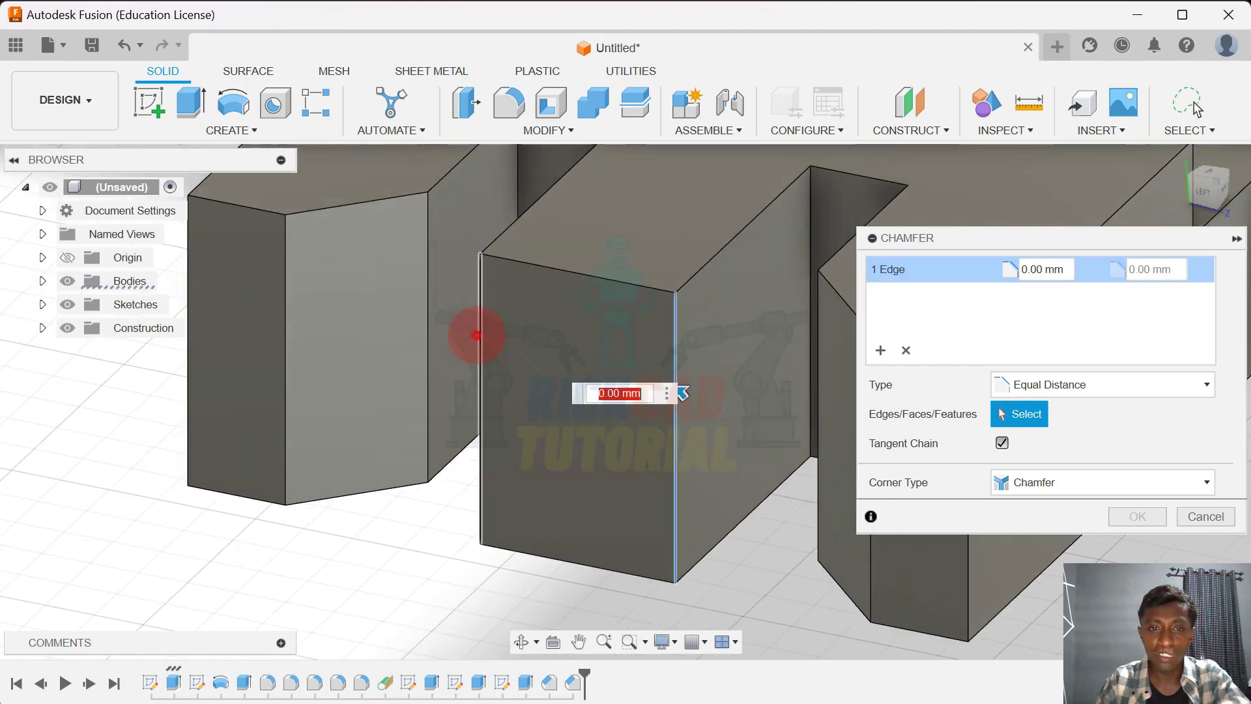
pyautogui.click(476, 335)
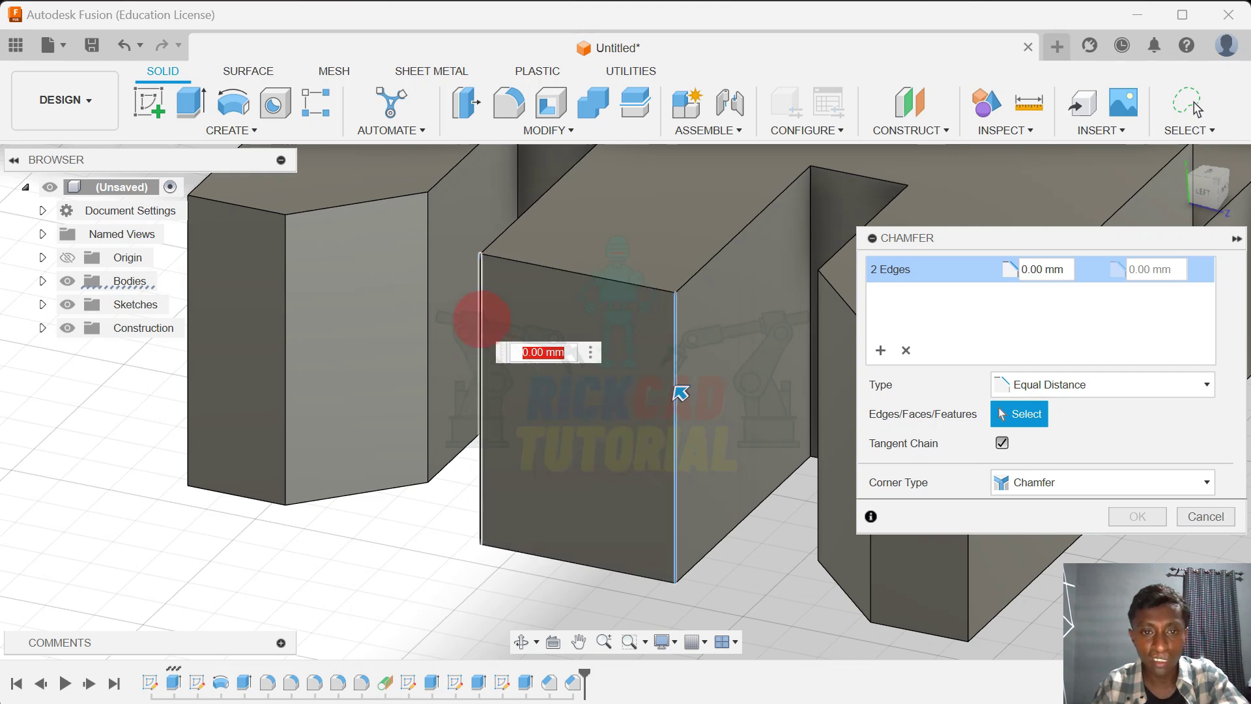
pyautogui.keyDown('shift'); pyautogui.moveTo(680, 393); pyautogui.dragTo(779, 349, button='middle'); pyautogui.keyUp('shift')
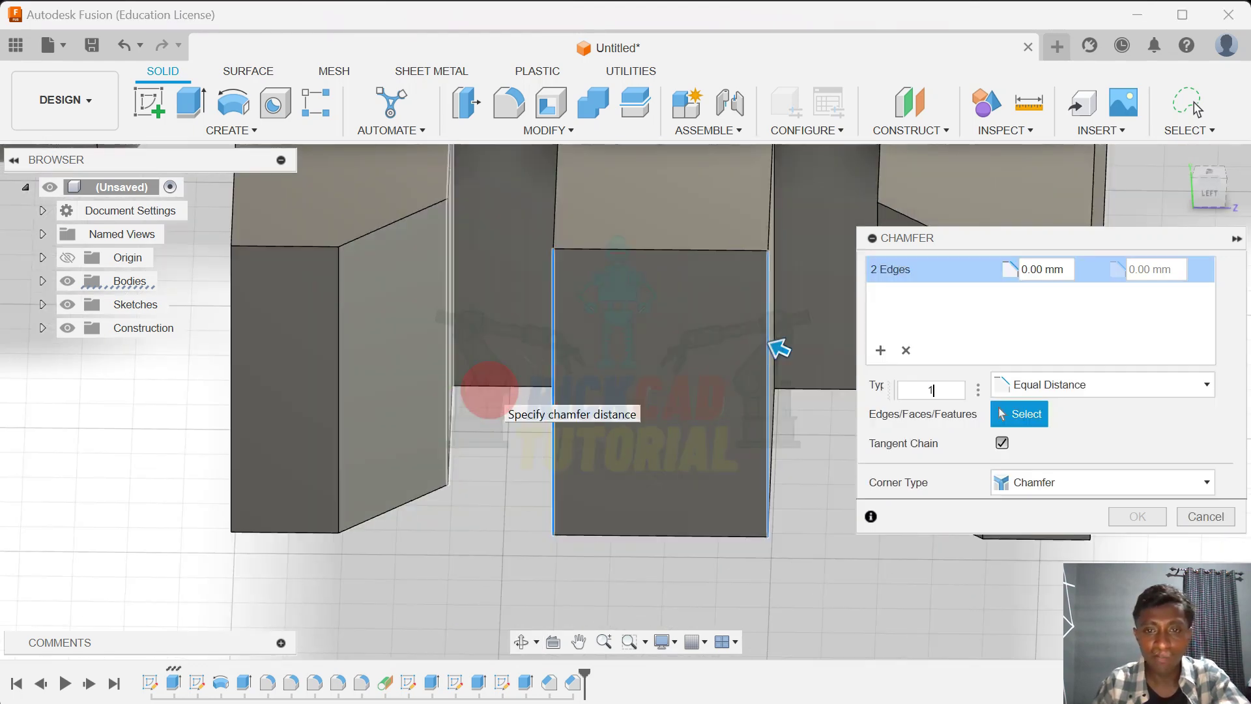
pyautogui.write('1')
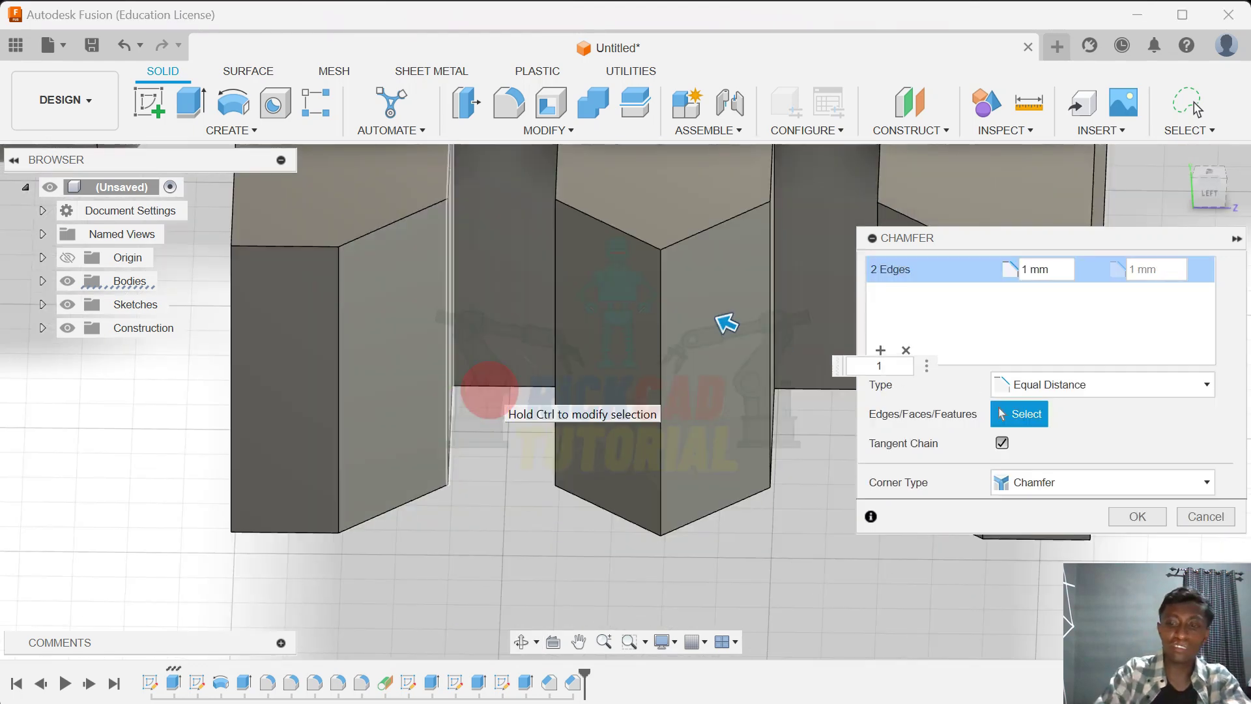
pyautogui.press('Return')
# Examine the whole key from several angles, including the ring, shaft and chamfered prongs, and return to the home view
pyautogui.scroll(-3, 912, 293)
pyautogui.click(1192, 105)
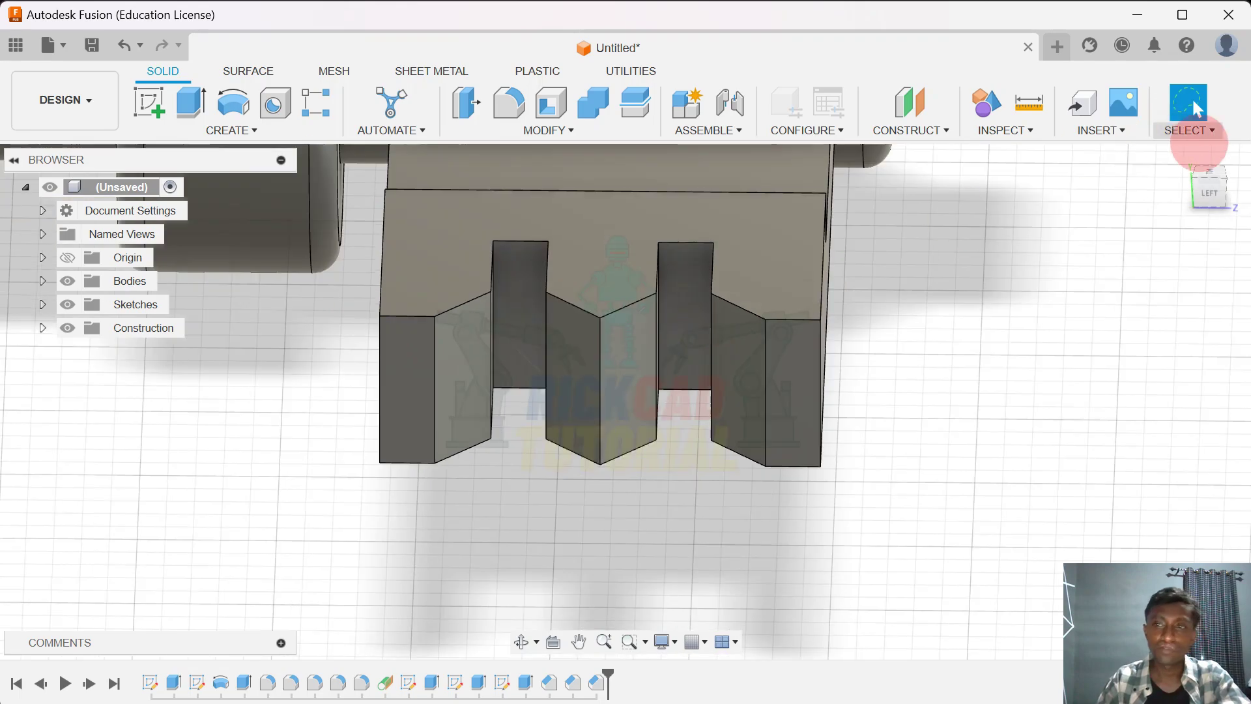
pyautogui.click(1180, 155)
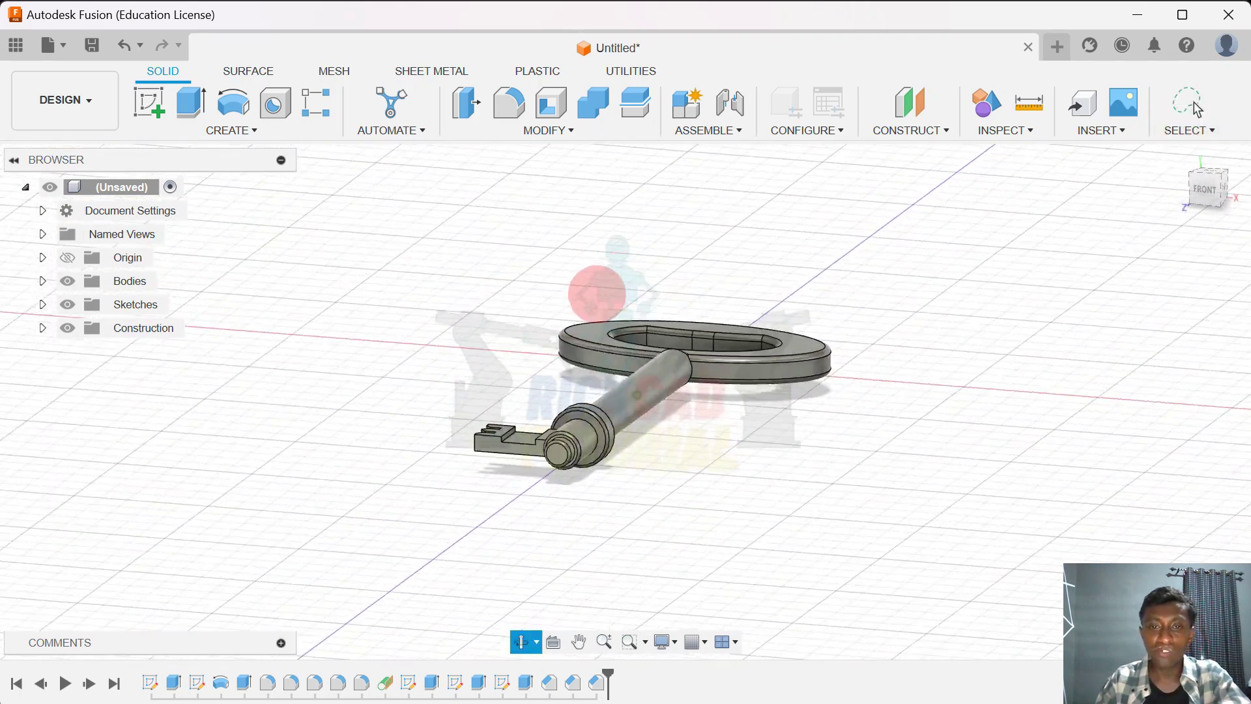
pyautogui.moveTo(716, 364)
pyautogui.keyDown('shift'); pyautogui.mouseDown(button='middle')
pyautogui.moveTo(587, 456)
pyautogui.moveTo(483, 495)
pyautogui.moveTo(430, 424)
pyautogui.moveTo(586, 365)
pyautogui.mouseUp(button='middle'); pyautogui.keyUp('shift')
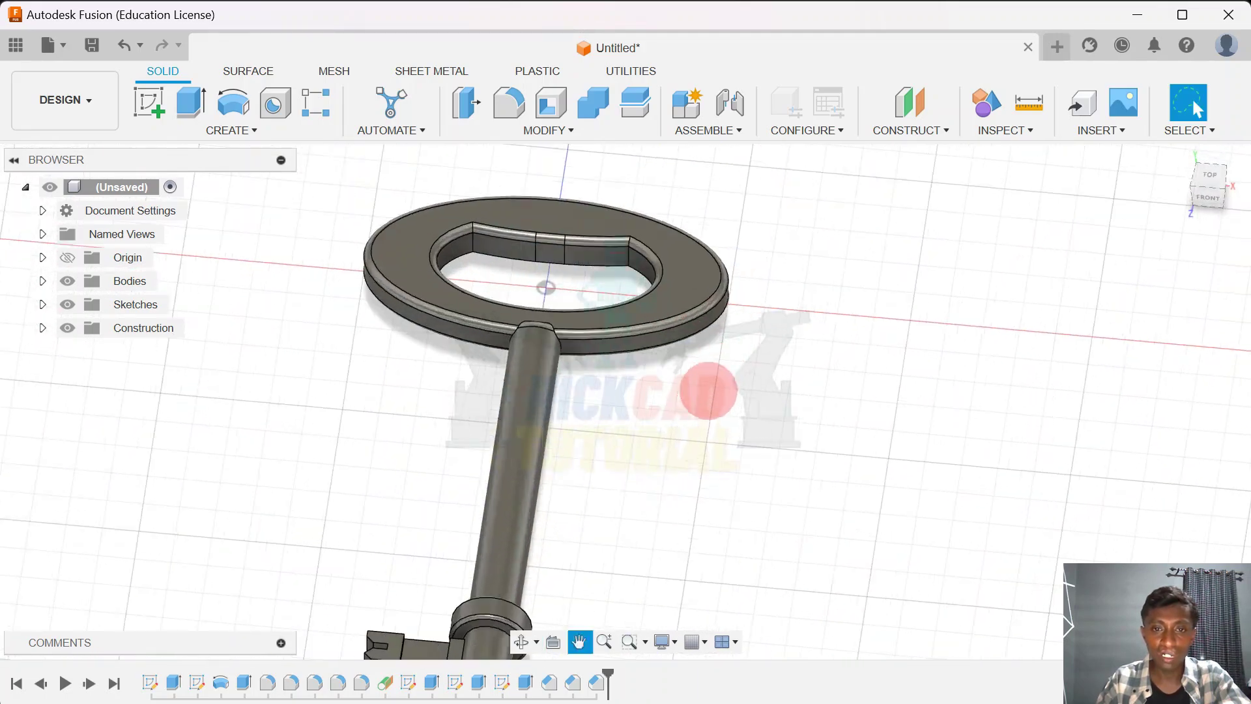
pyautogui.keyDown('shift'); pyautogui.moveTo(746, 403); pyautogui.dragTo(899, 212, button='middle'); pyautogui.keyUp('shift')
pyautogui.keyDown('shift'); pyautogui.moveTo(858, 310); pyautogui.dragTo(651, 447, button='middle'); pyautogui.keyUp('shift')
pyautogui.scroll(-4, 685, 432)
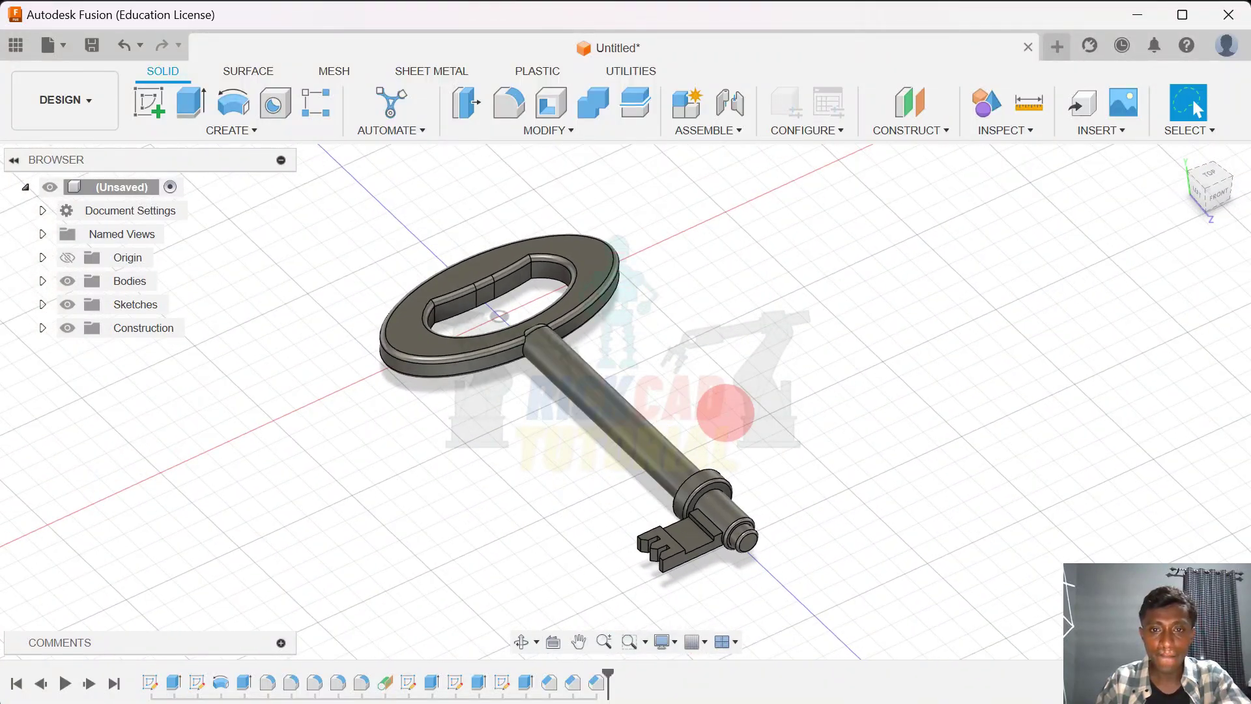
pyautogui.click(1183, 154)
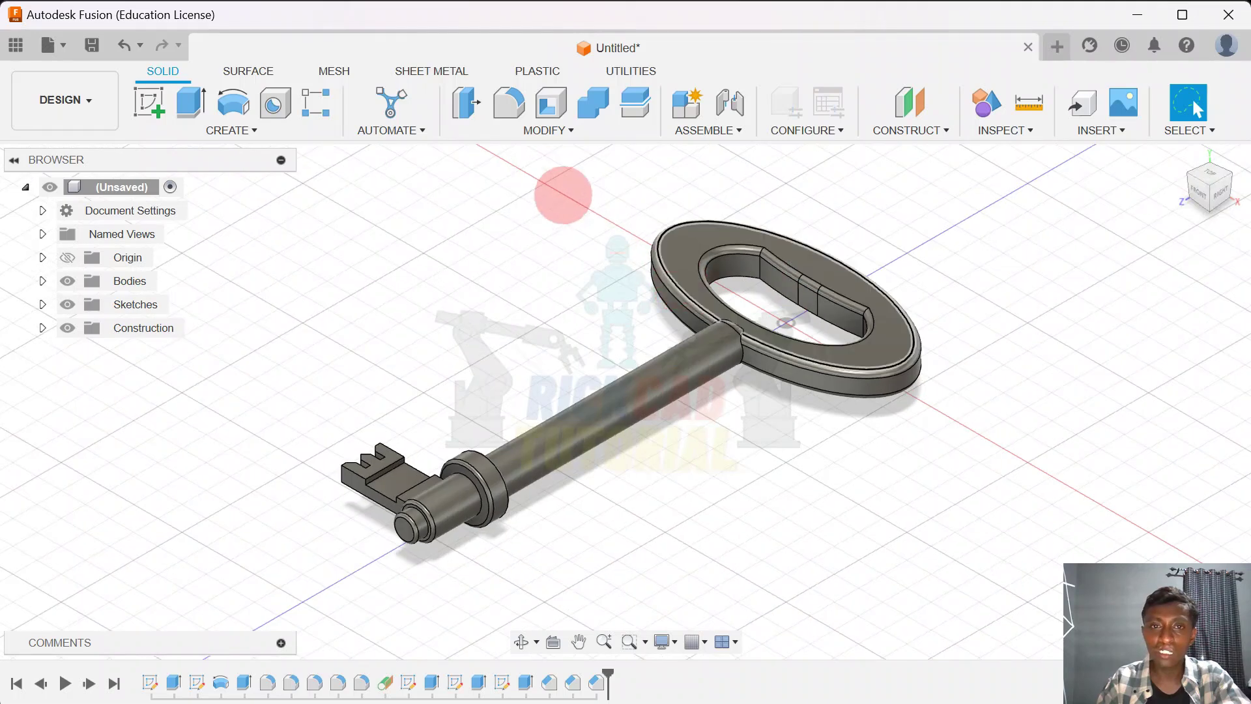
# Assign the Iron, Cast physical material from the Metal category of the Fusion Material Library to the key body
pyautogui.click(548, 130)
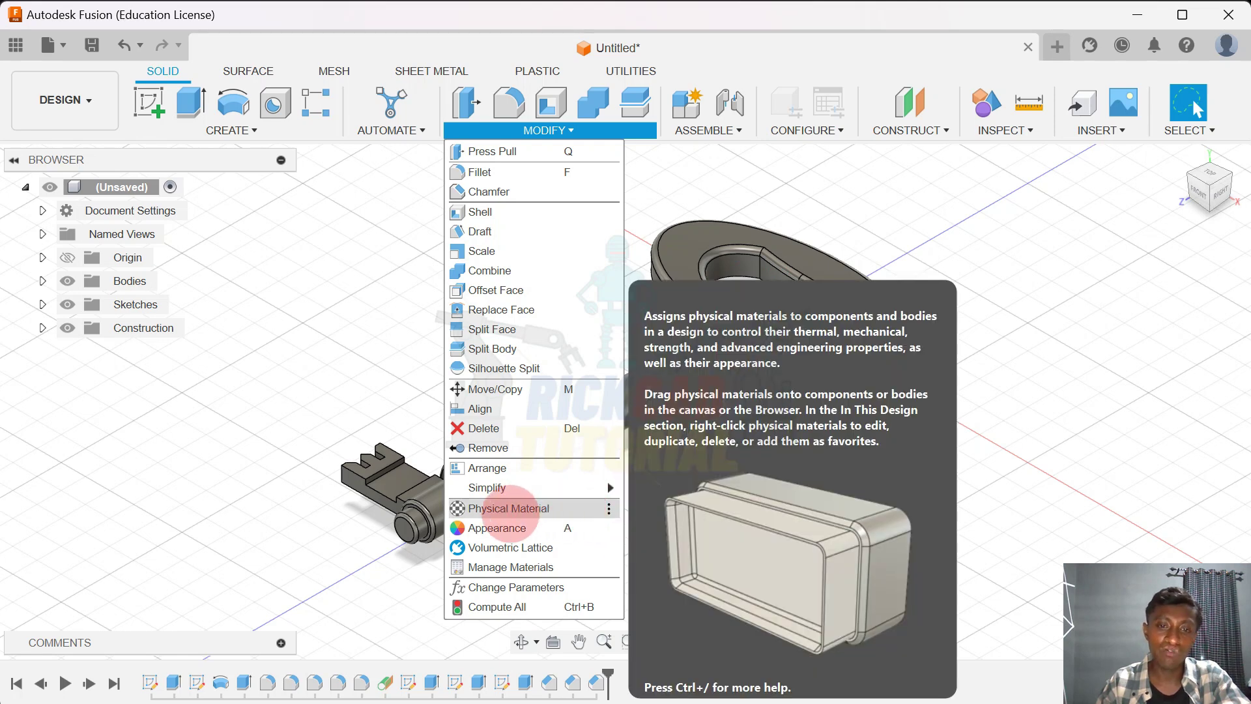
pyautogui.click(510, 513)
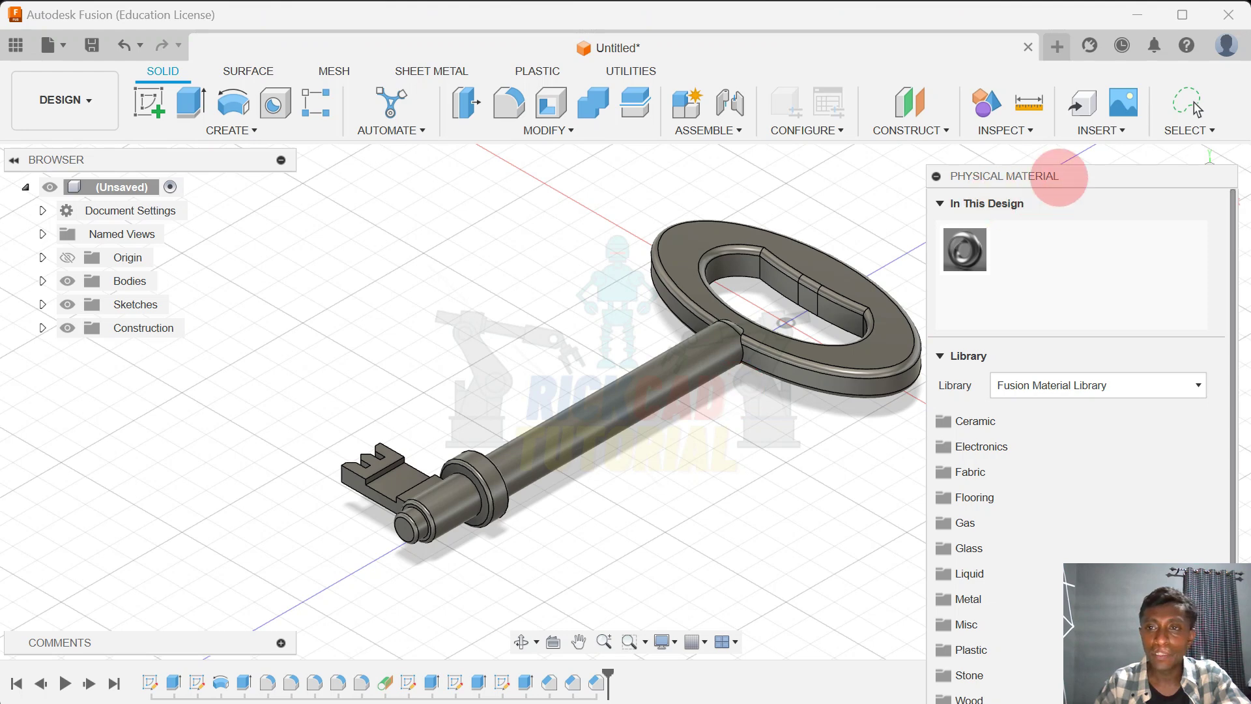
pyautogui.moveTo(1088, 174); pyautogui.dragTo(1023, 37)
pyautogui.scroll(-3, 908, 338)
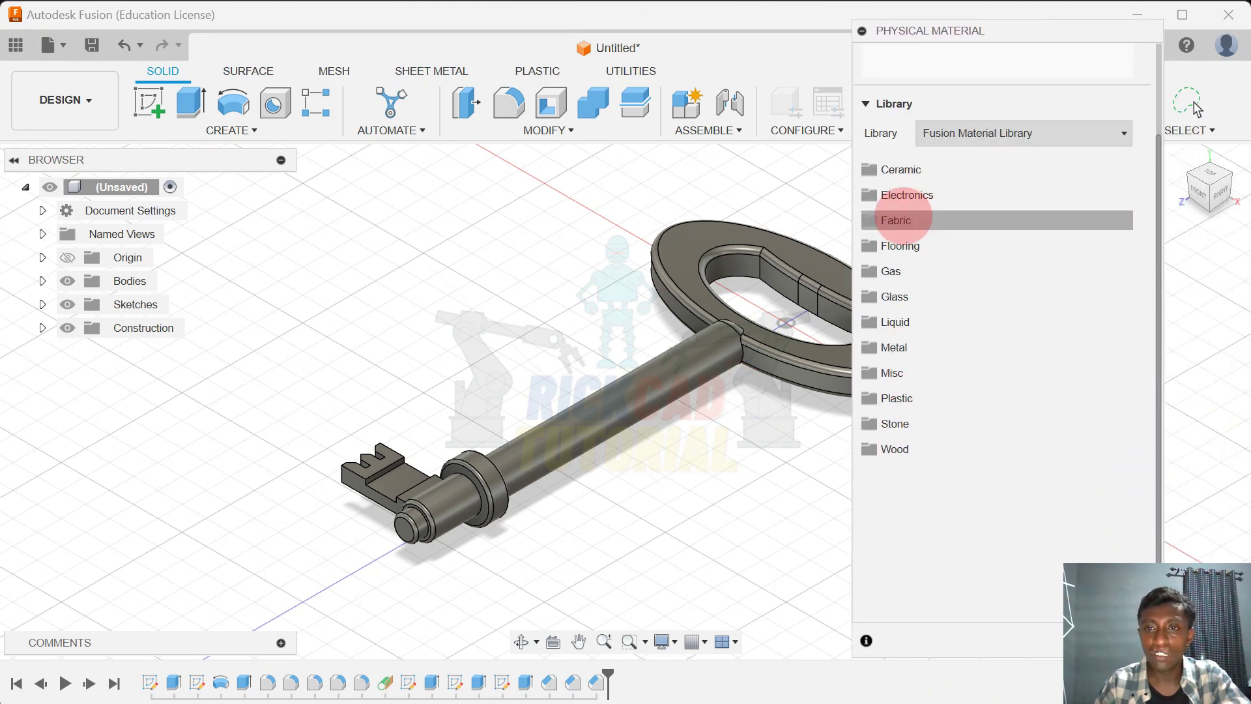
pyautogui.click(917, 170)
pyautogui.click(917, 169)
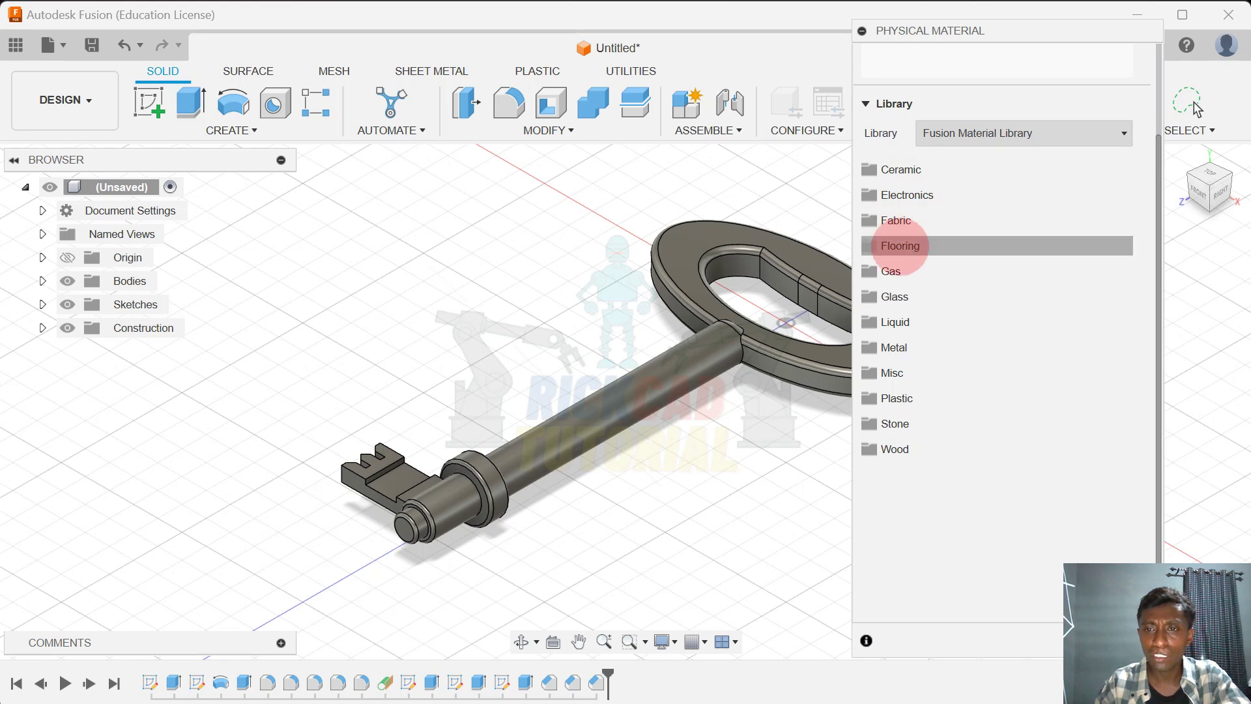
pyautogui.click(900, 245)
pyautogui.click(900, 246)
pyautogui.click(898, 344)
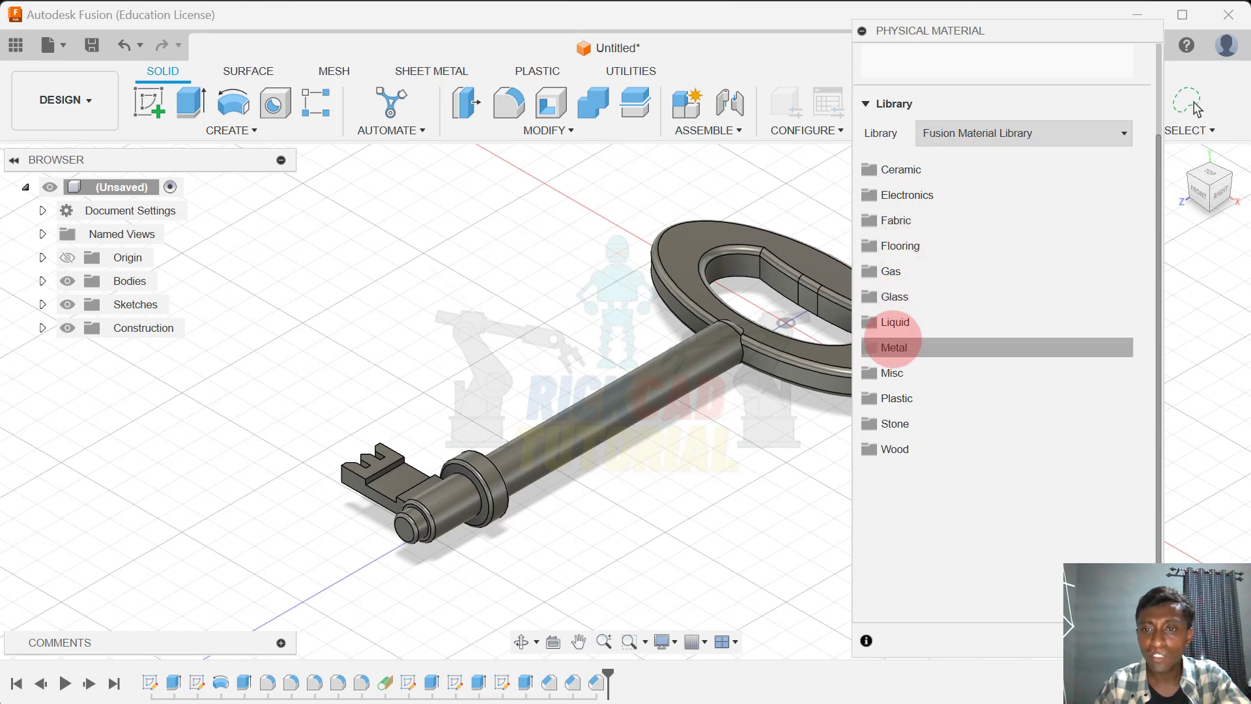
pyautogui.scroll(-12, 905, 365)
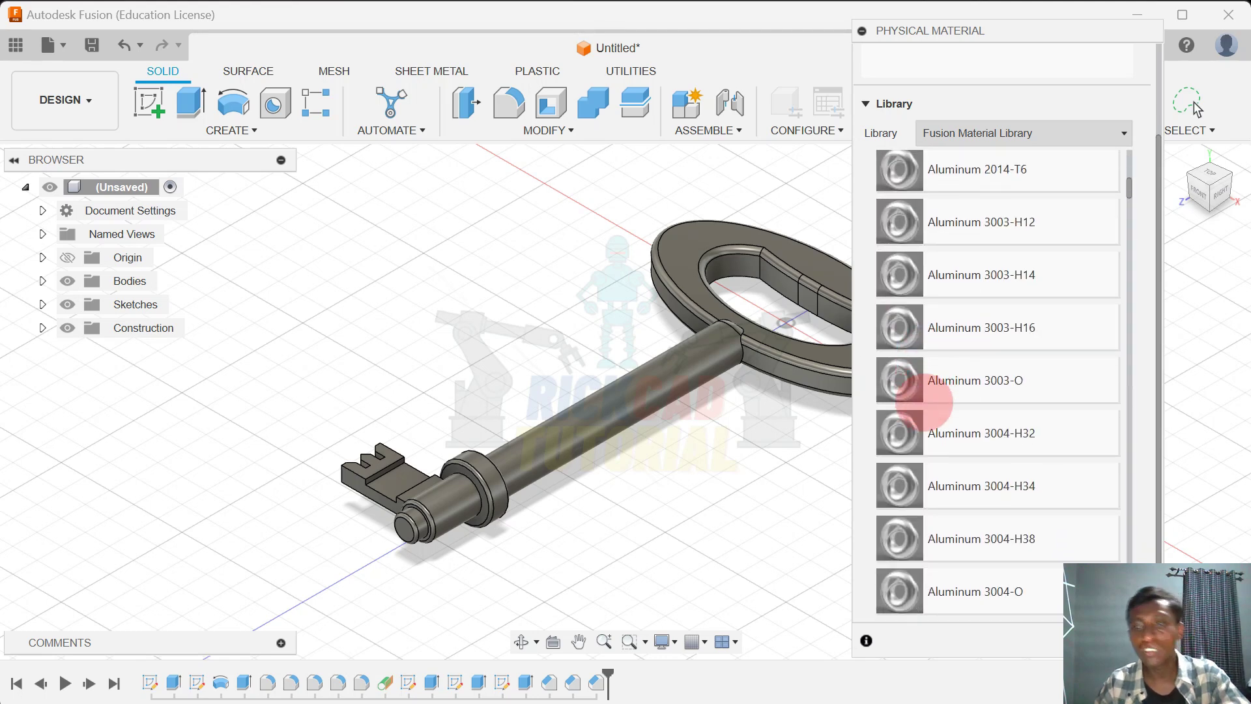
pyautogui.scroll(-15, 912, 391)
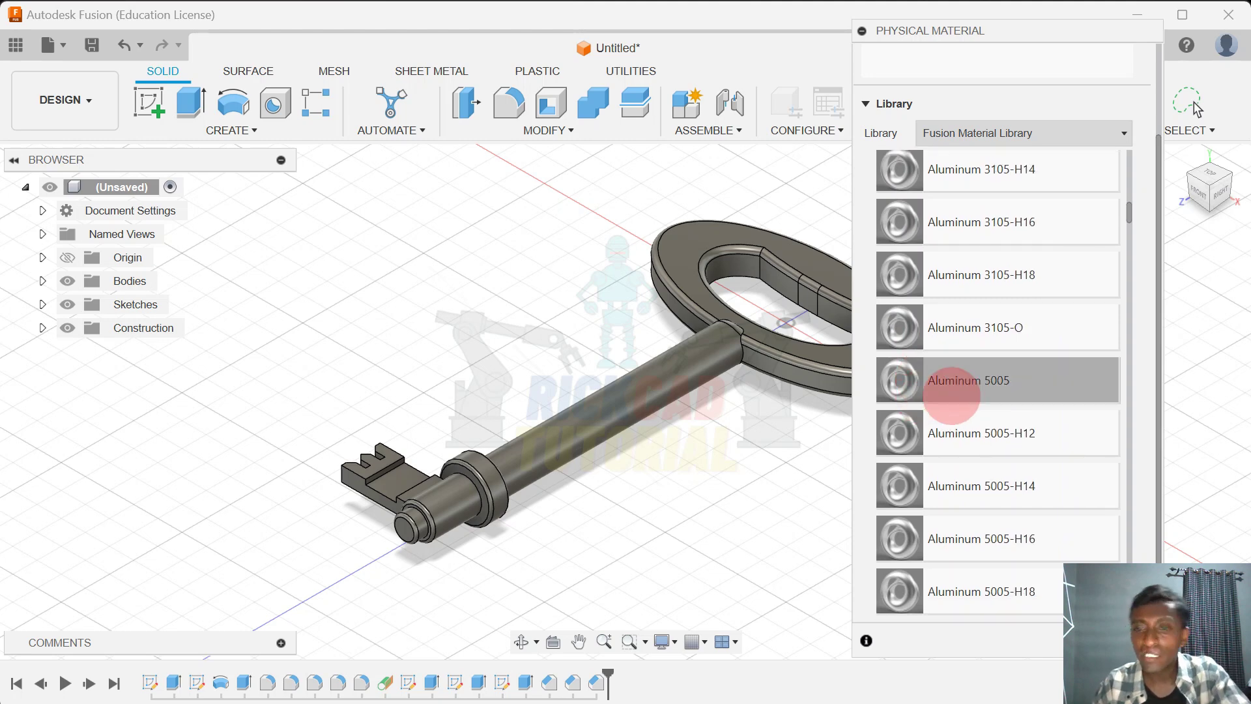
pyautogui.scroll(-14, 1131, 234)
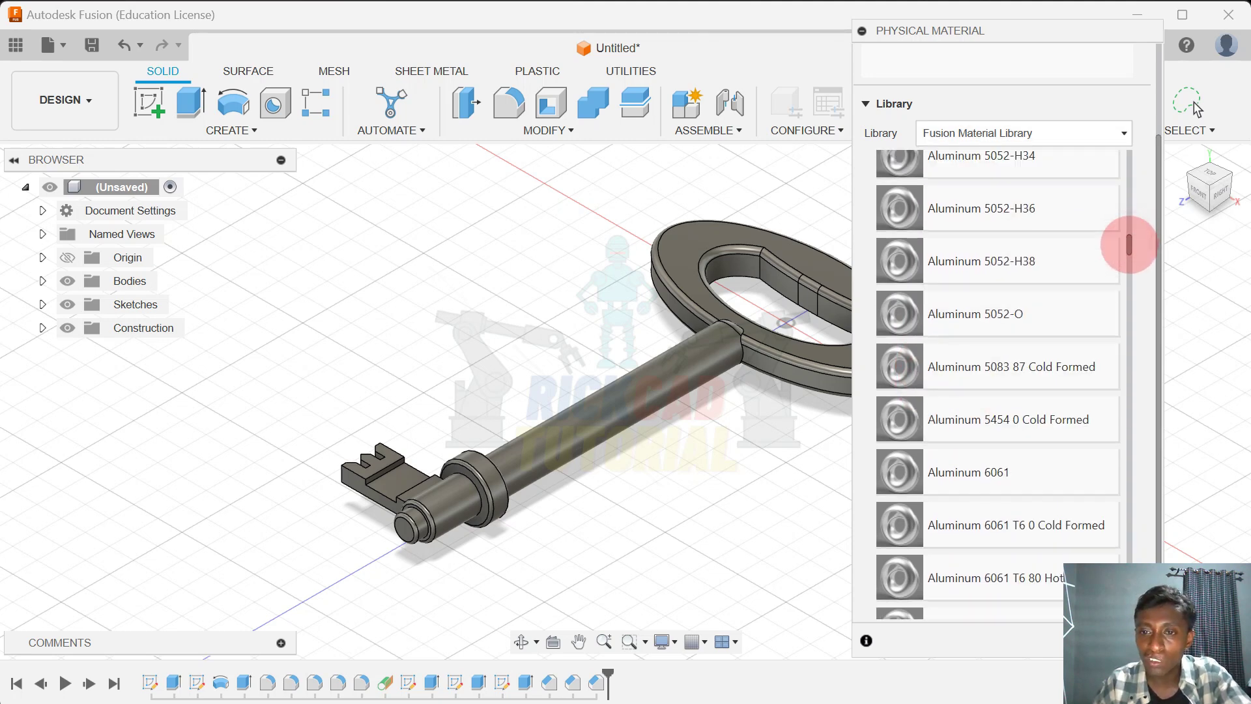
pyautogui.scroll(-14, 983, 355)
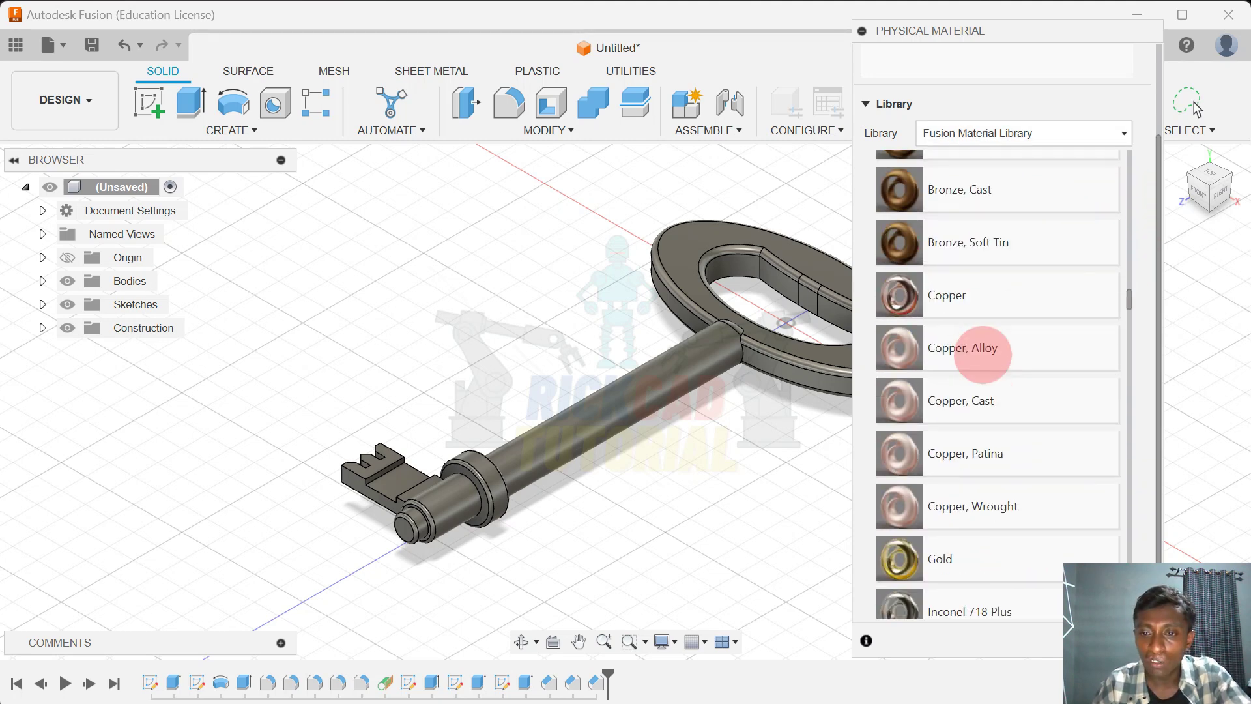
pyautogui.scroll(-4, 983, 355)
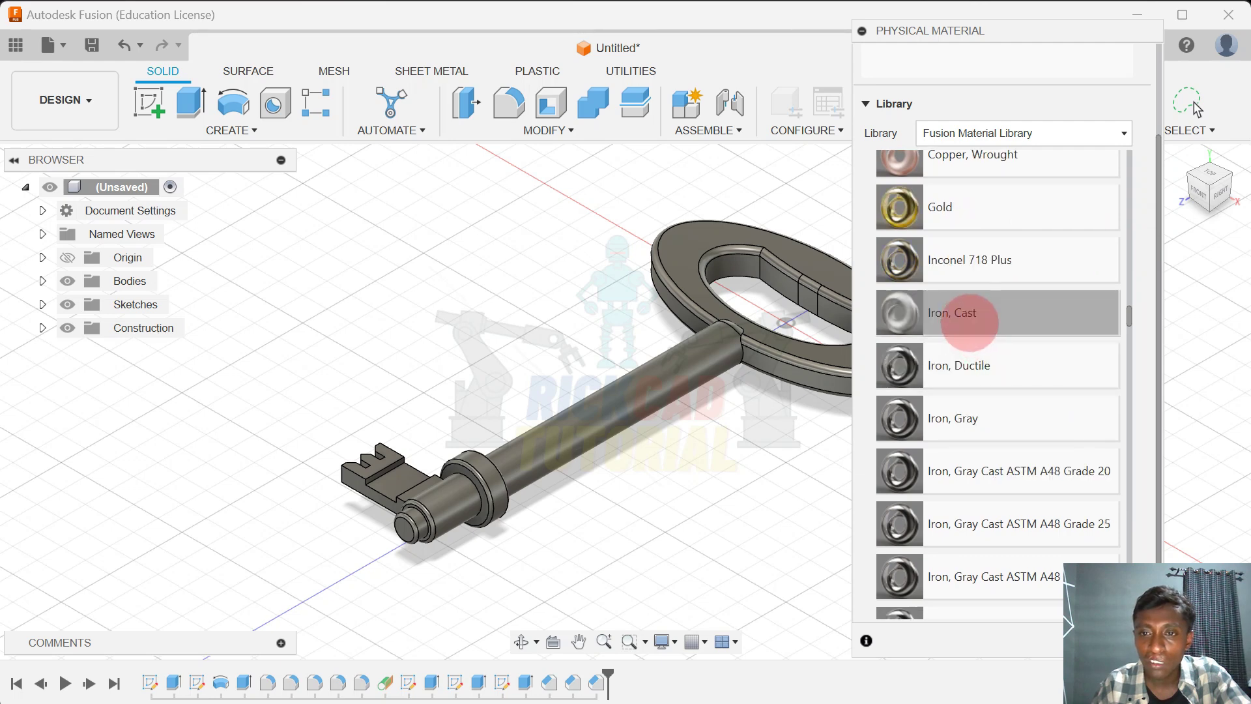
pyautogui.moveTo(774, 339); pyautogui.dragTo(751, 407)
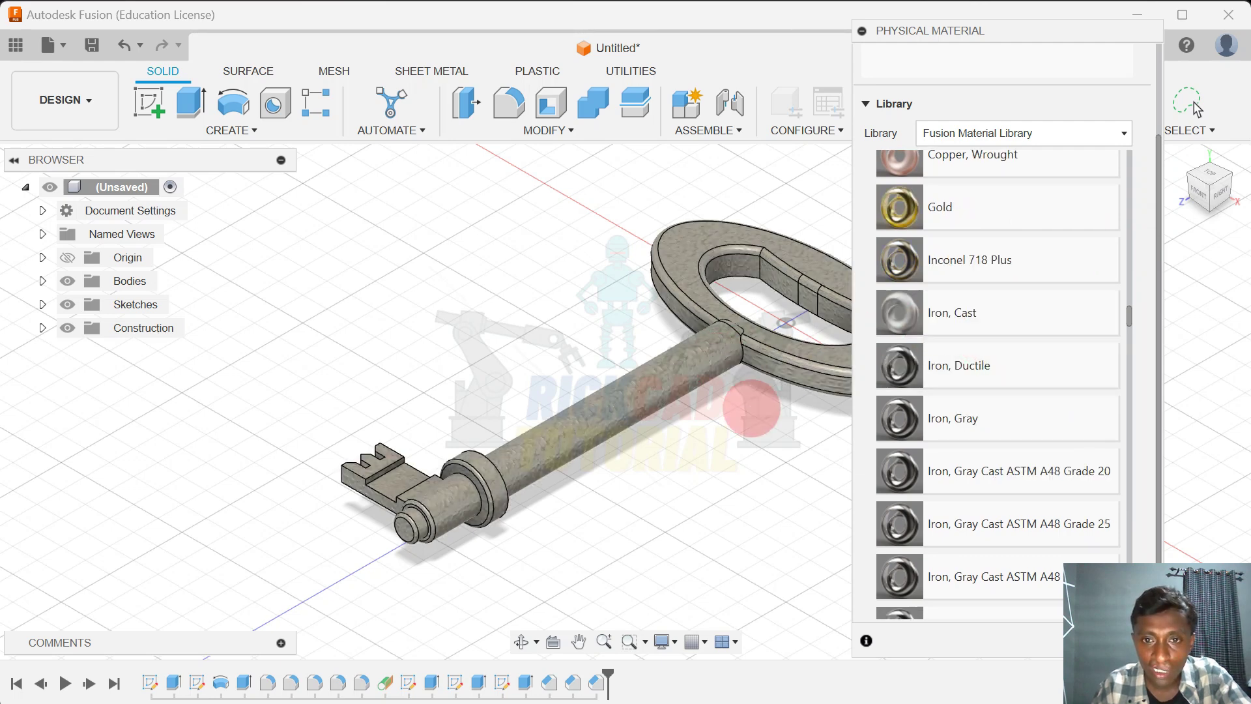
# Try the Steel, Cast physical material on the key body and inspect its surface up close
pyautogui.scroll(-6, 969, 349)
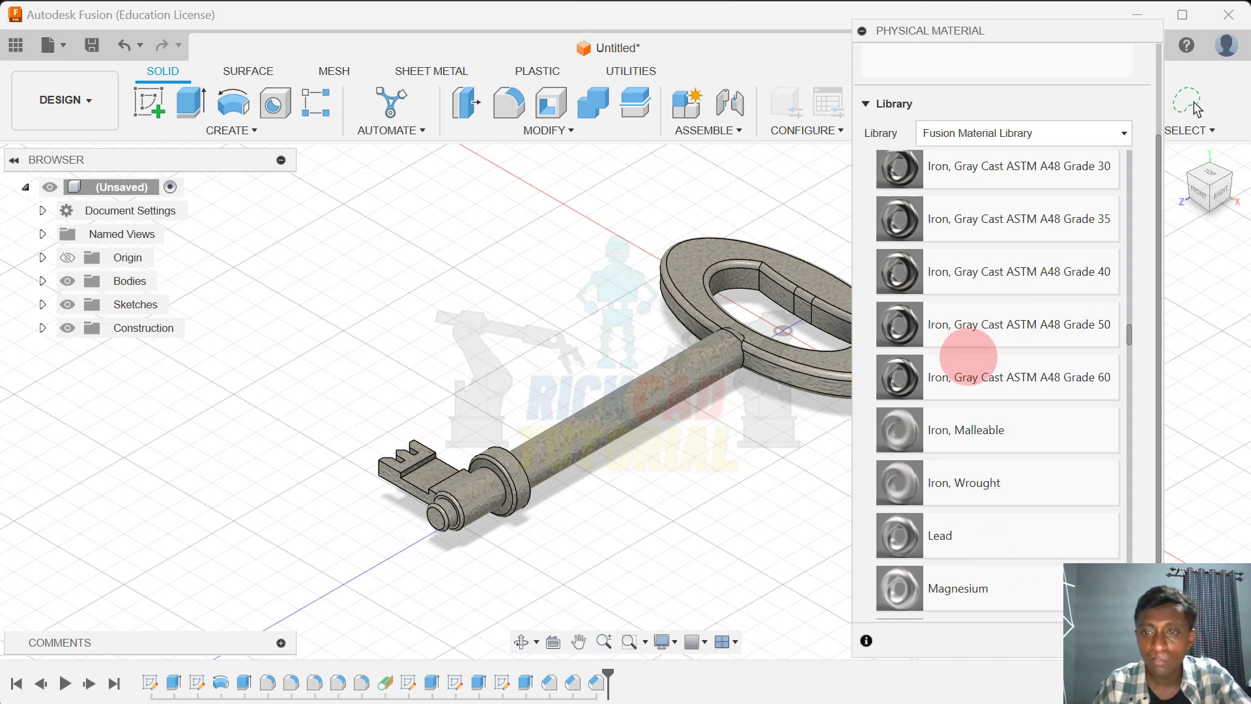
pyautogui.scroll(-4, 969, 357)
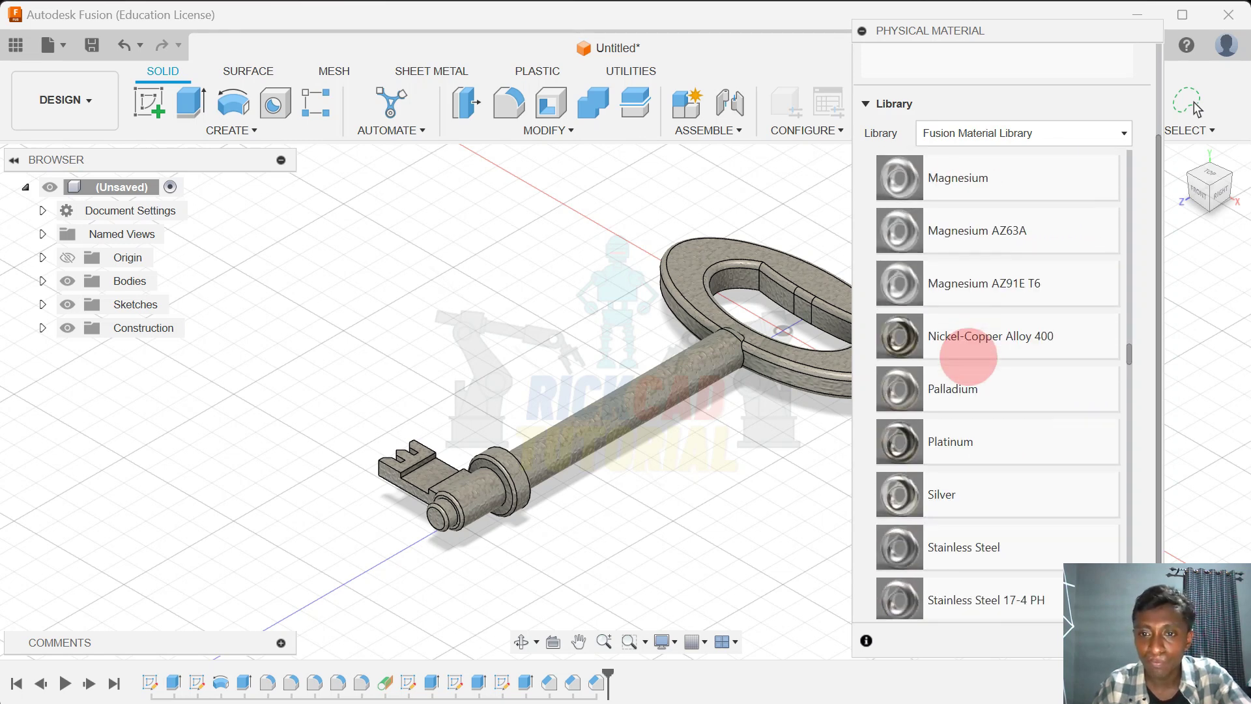
pyautogui.scroll(-20, 969, 357)
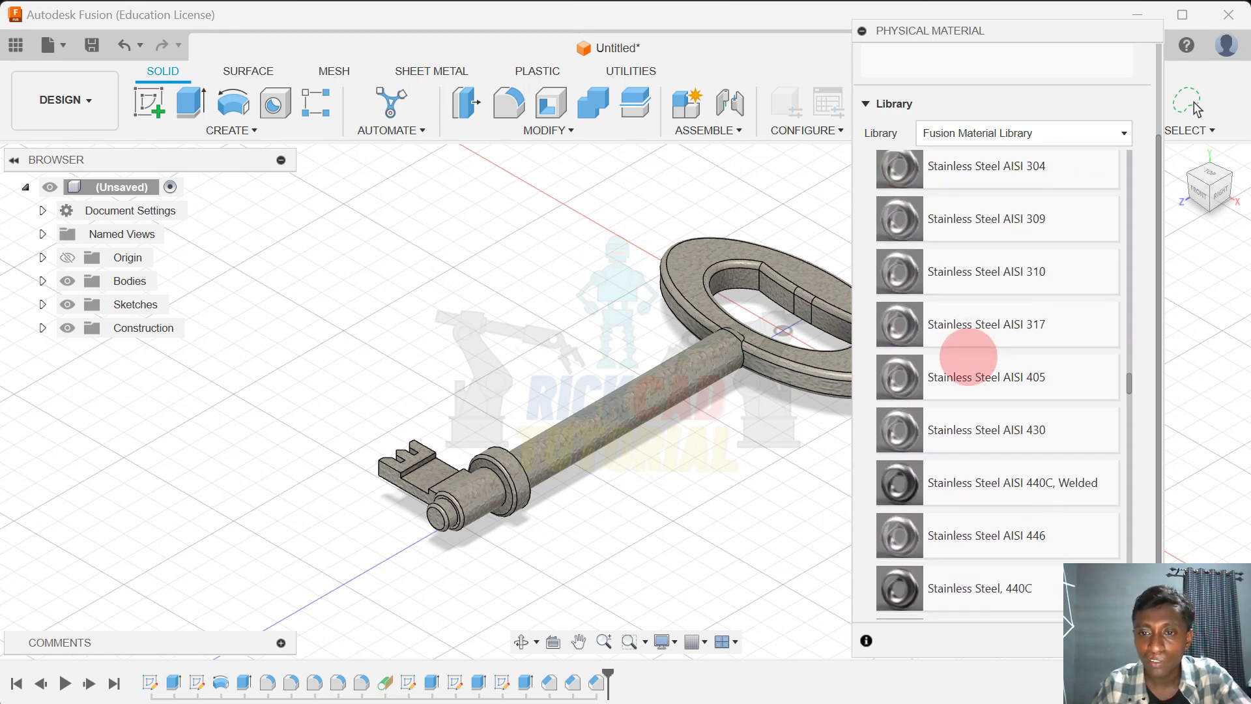
pyautogui.scroll(-20, 969, 357)
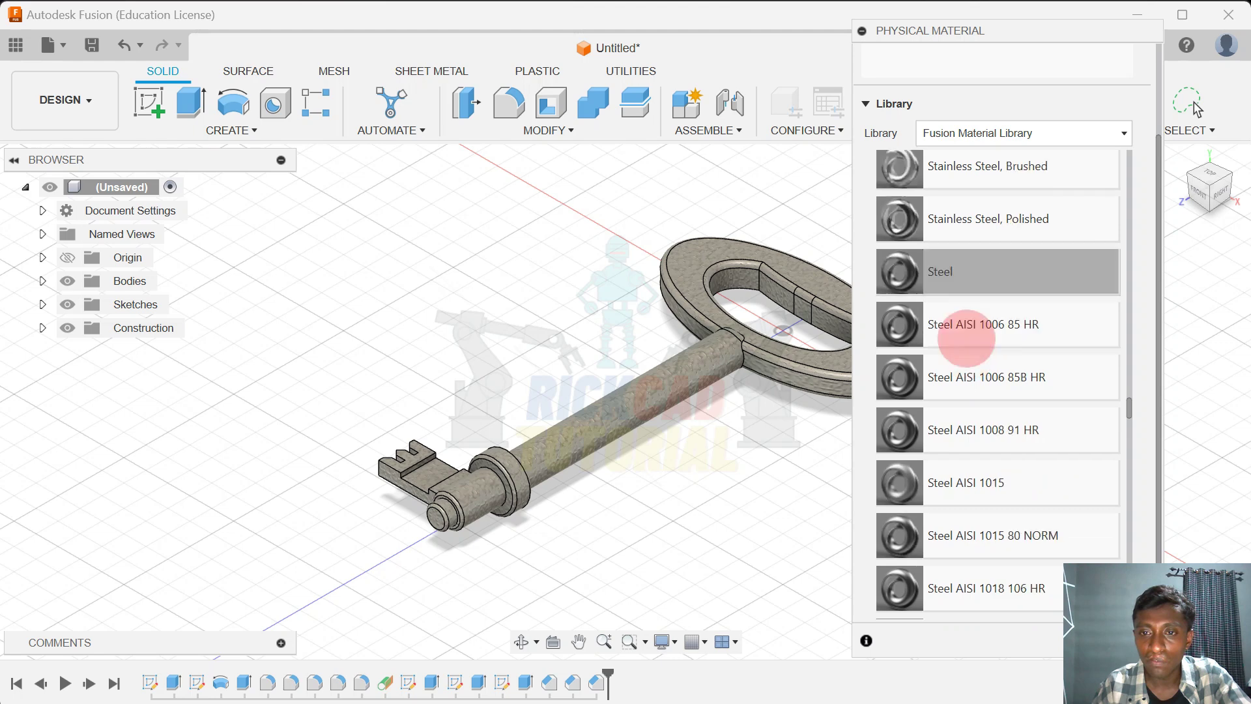
pyautogui.scroll(-20, 969, 357)
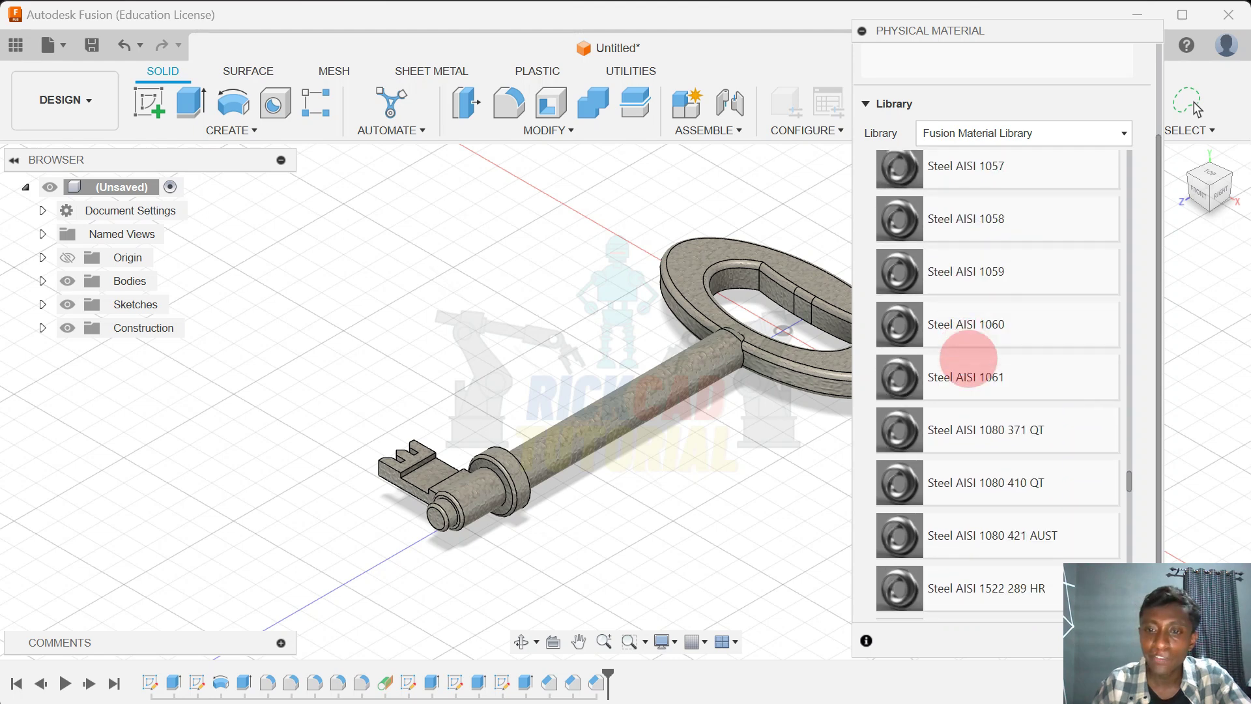
pyautogui.scroll(-9, 968, 358)
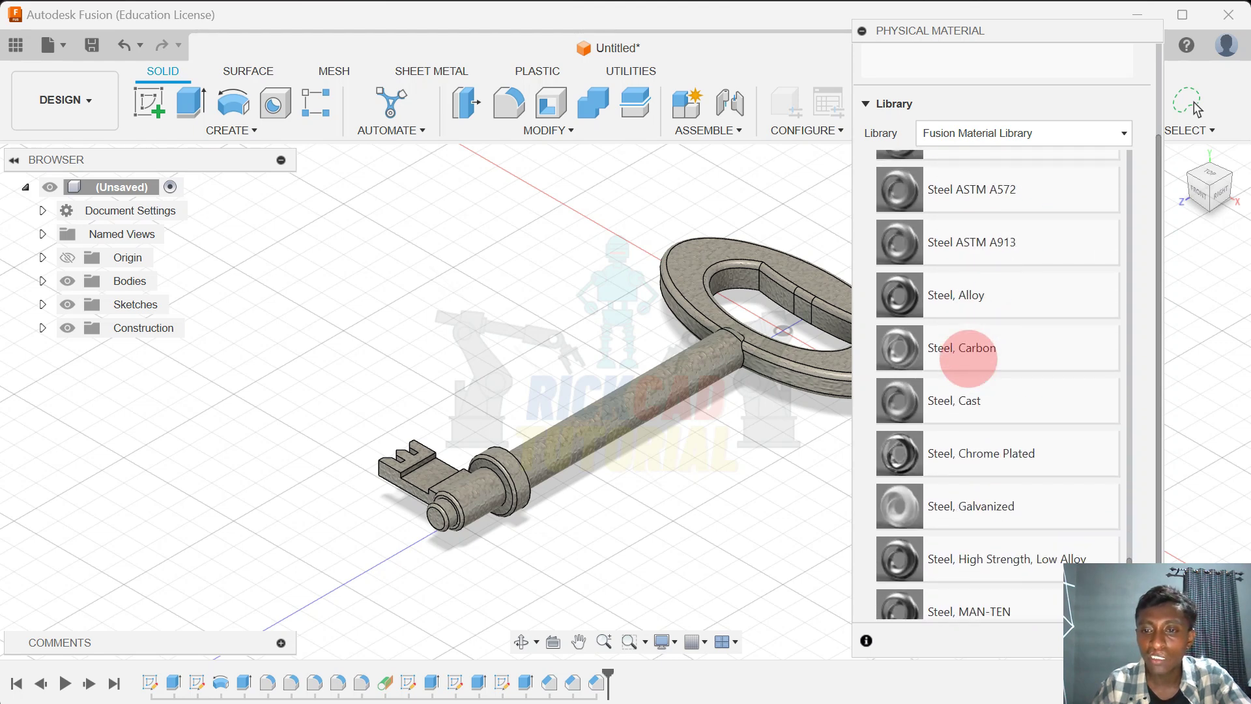
pyautogui.scroll(3, 985, 409)
pyautogui.scroll(-2, 983, 404)
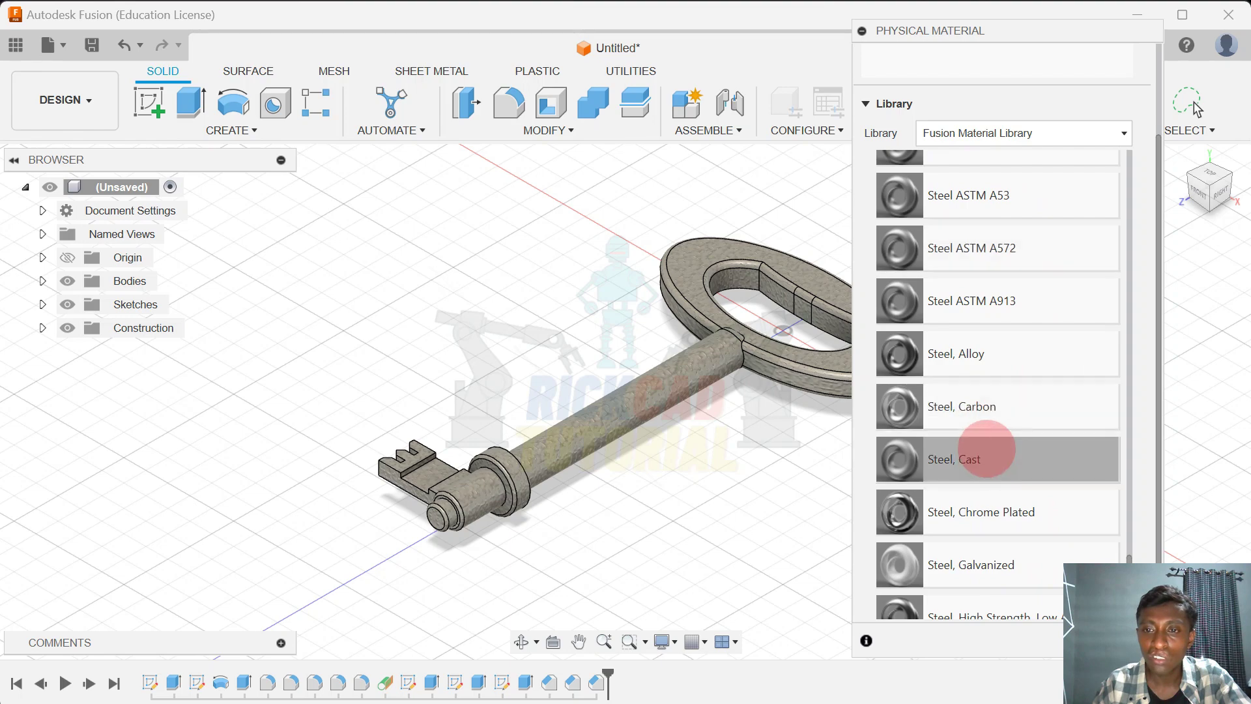
pyautogui.moveTo(673, 417); pyautogui.dragTo(644, 406)
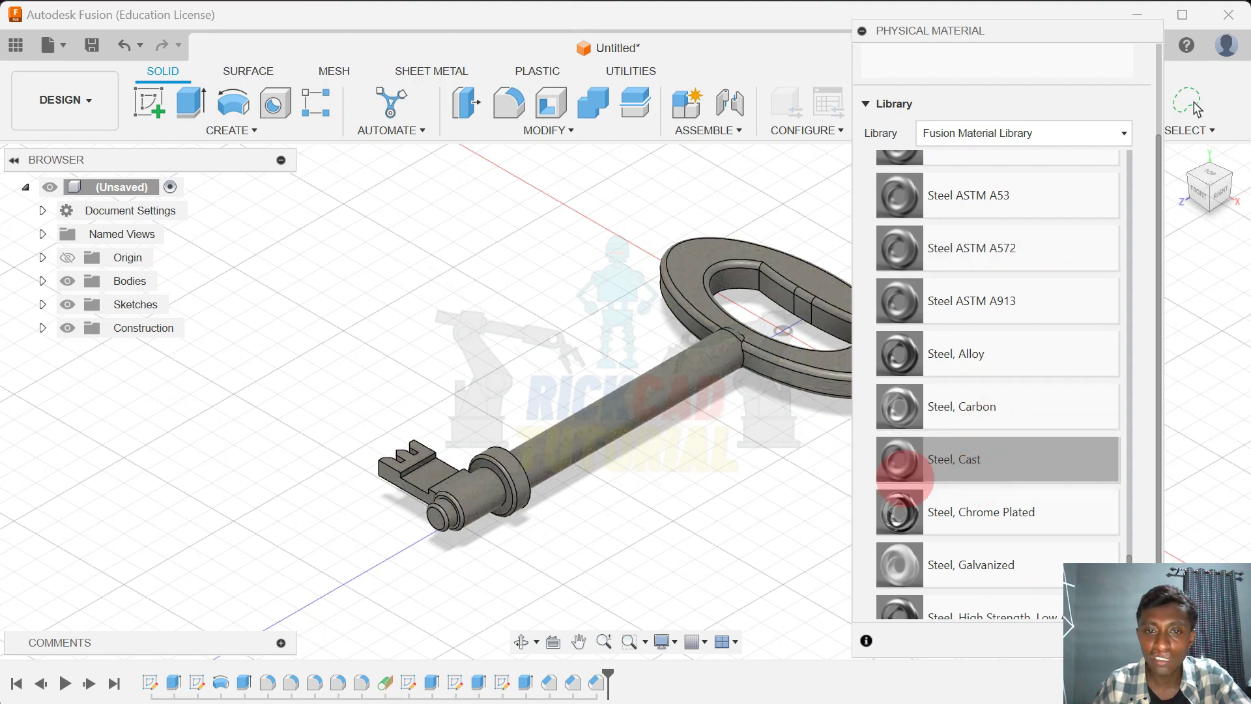
pyautogui.scroll(5, 808, 460)
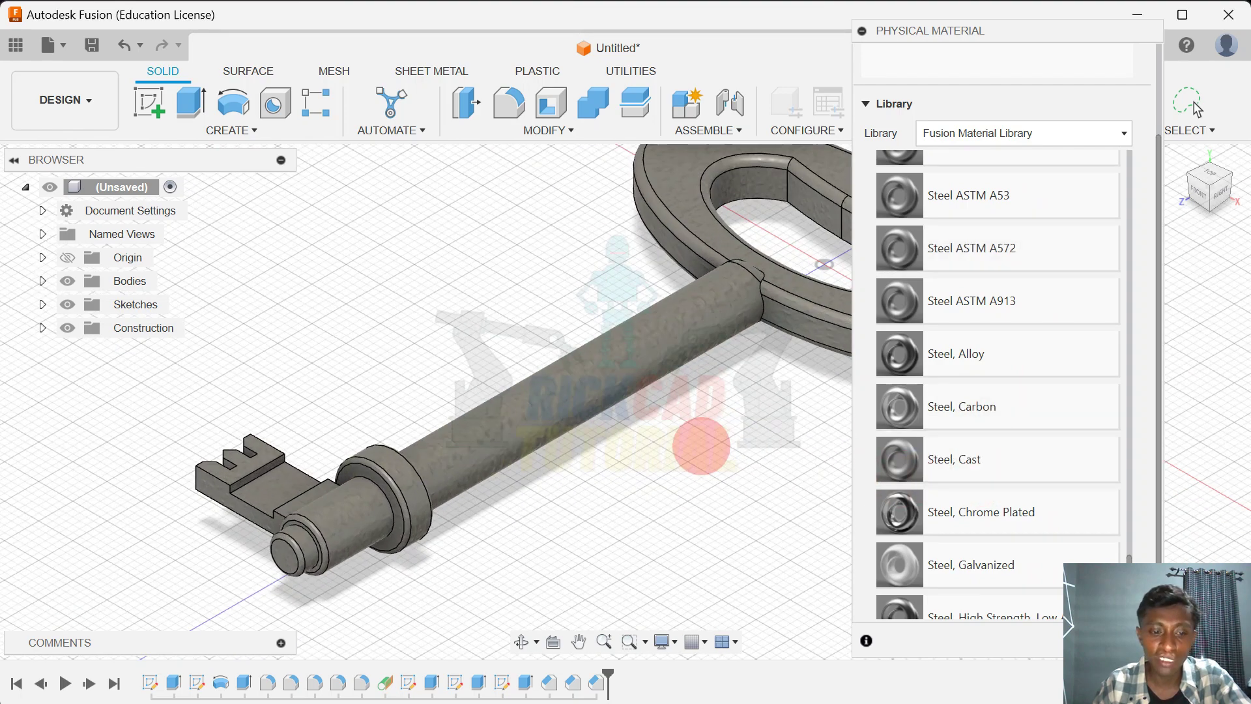
pyautogui.moveTo(701, 445)
pyautogui.keyDown('shift'); pyautogui.mouseDown(button='middle')
pyautogui.moveTo(726, 419)
pyautogui.moveTo(708, 444)
pyautogui.mouseUp(button='middle'); pyautogui.keyUp('shift')
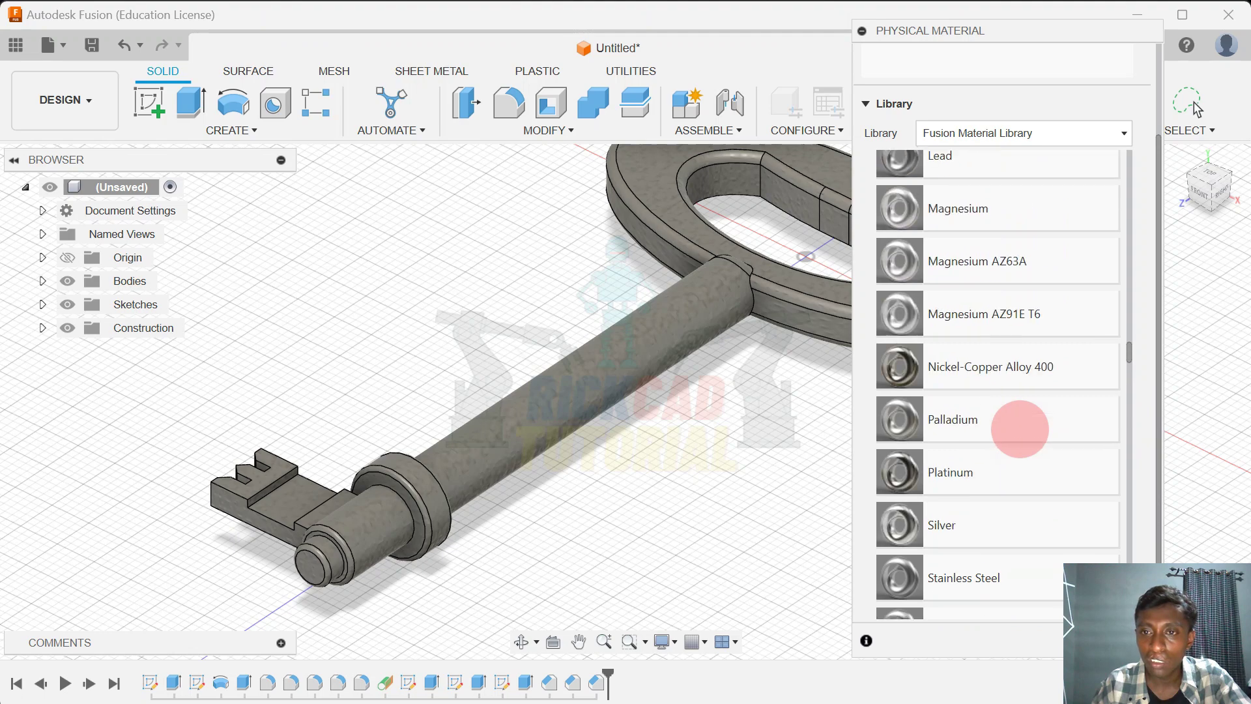
# Switch the key body's physical material back to Iron, Cast and finish the material assignment
pyautogui.scroll(10, 1019, 430)
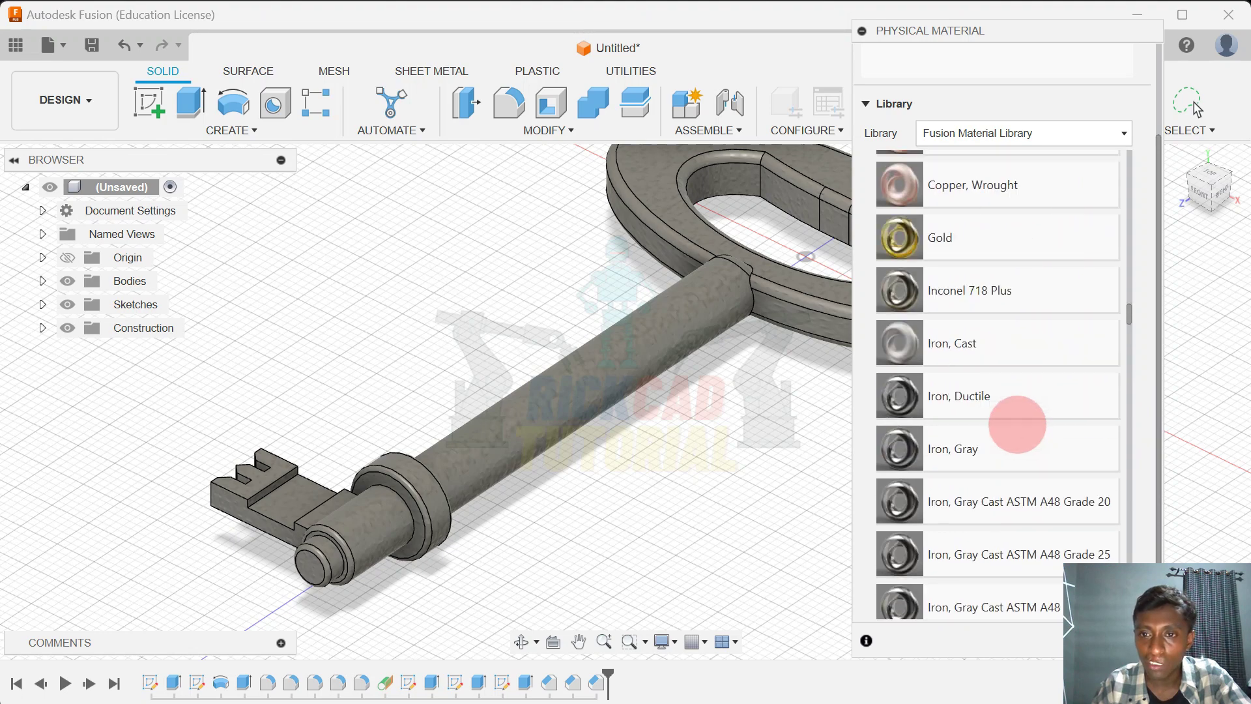
pyautogui.moveTo(1002, 341); pyautogui.dragTo(648, 350)
pyautogui.scroll(-3, 700, 427)
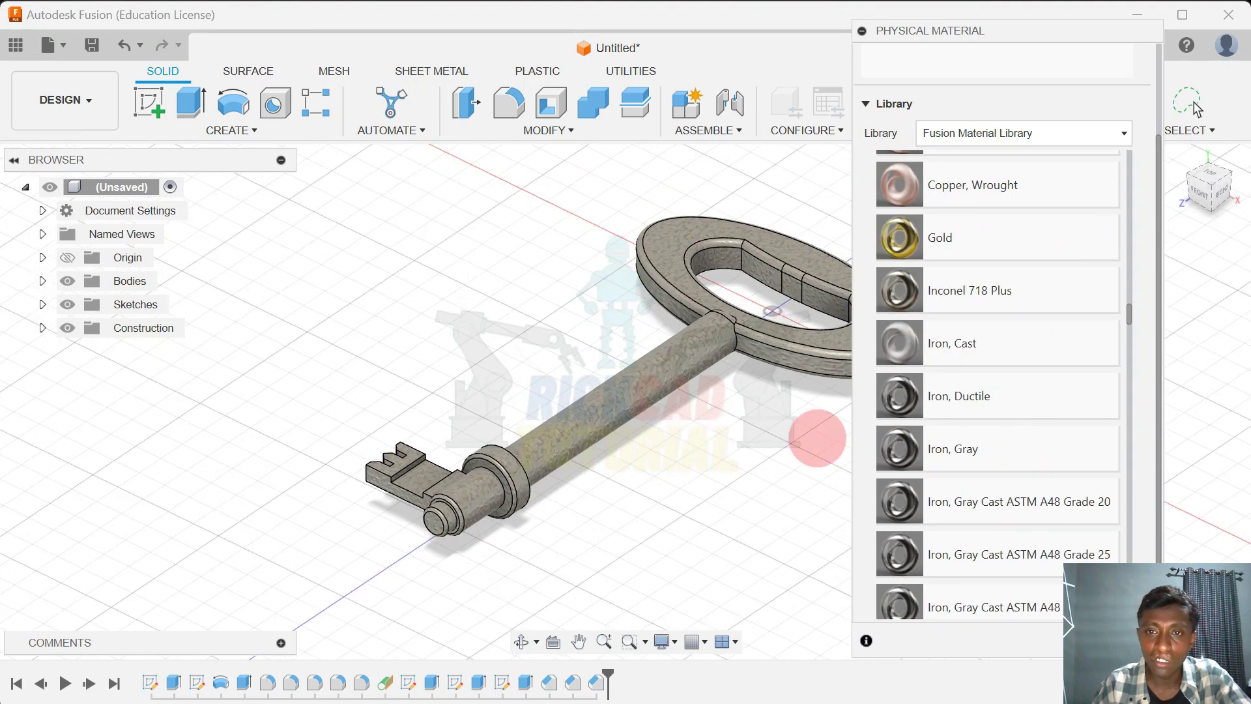
pyautogui.moveTo(987, 31); pyautogui.dragTo(922, 1)
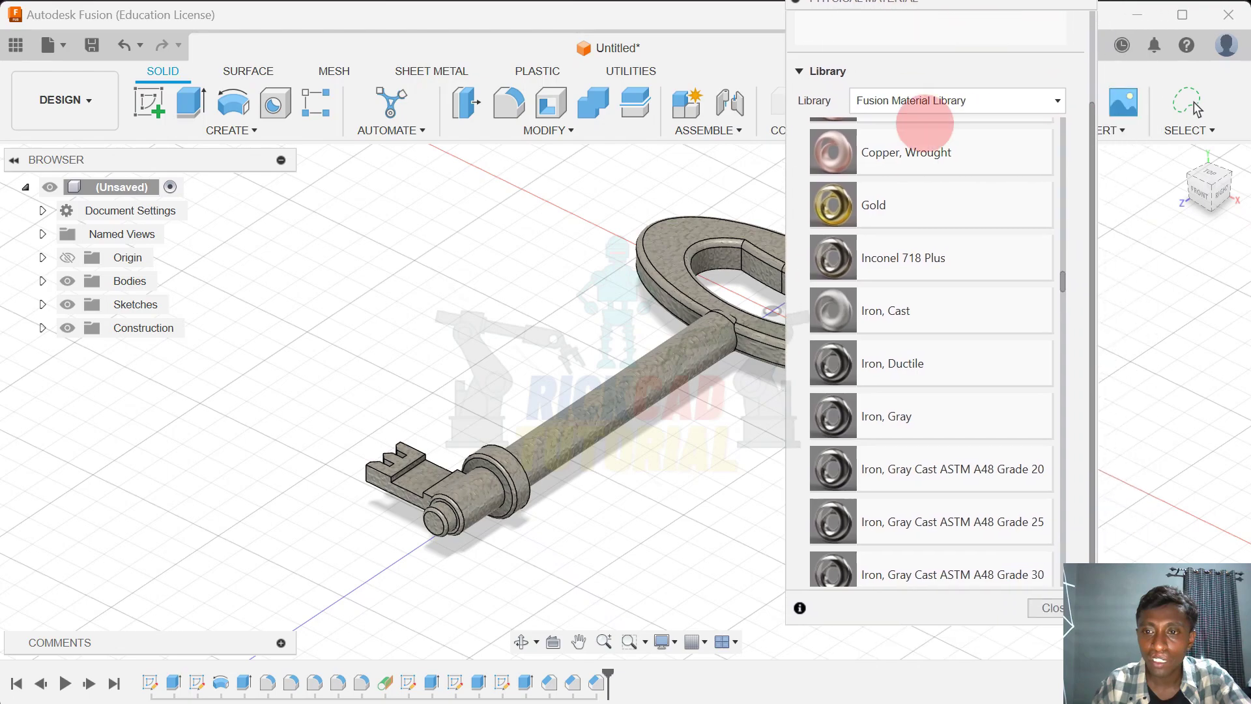
pyautogui.click(1051, 609)
# Examine the cast iron key from several angles, including straight from above, and return to the home view
pyautogui.keyDown('shift'); pyautogui.moveTo(796, 454); pyautogui.dragTo(840, 538, button='middle'); pyautogui.keyUp('shift')
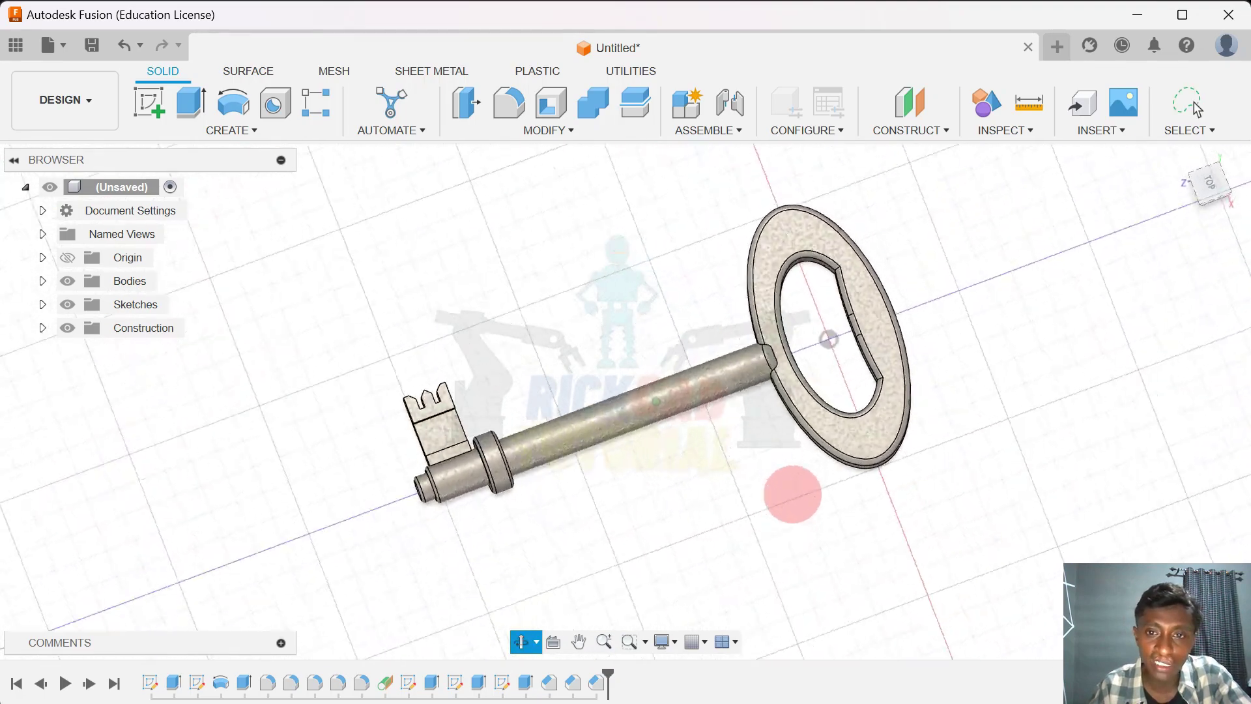
pyautogui.keyDown('shift'); pyautogui.moveTo(792, 494); pyautogui.dragTo(891, 475, button='middle'); pyautogui.keyUp('shift')
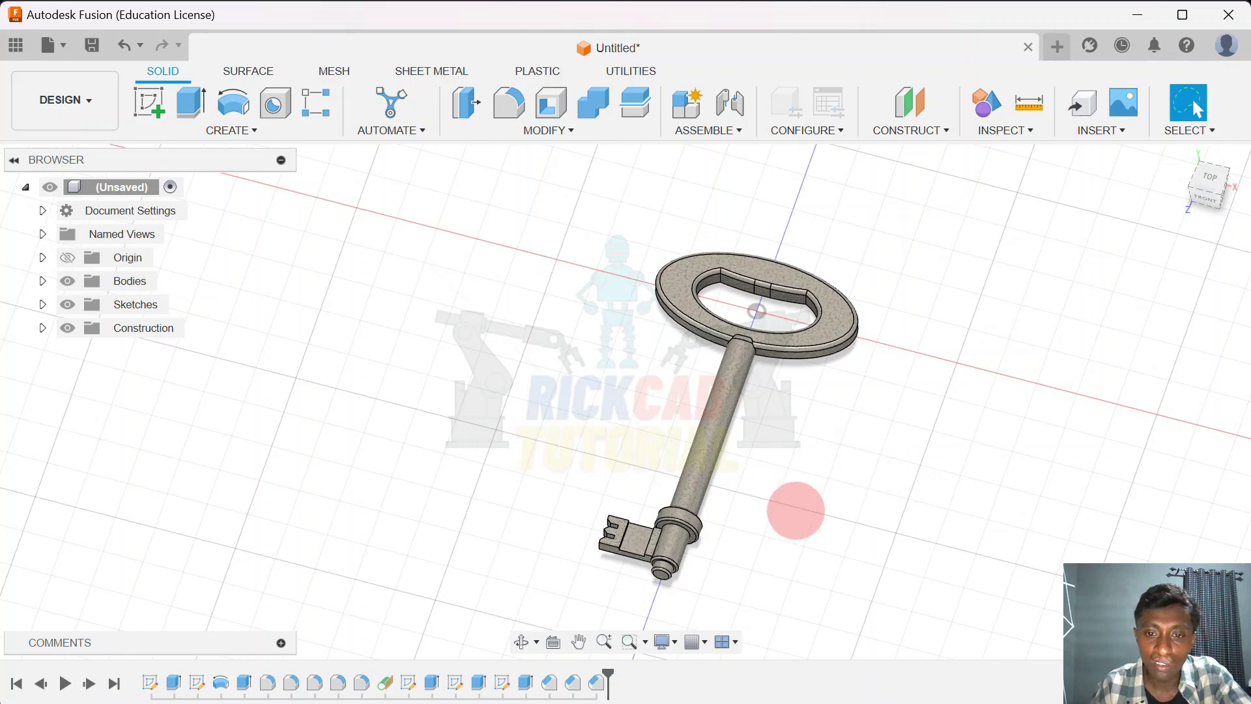
pyautogui.keyDown('shift'); pyautogui.moveTo(795, 510); pyautogui.dragTo(827, 522, button='middle'); pyautogui.keyUp('shift')
pyautogui.press('Escape')
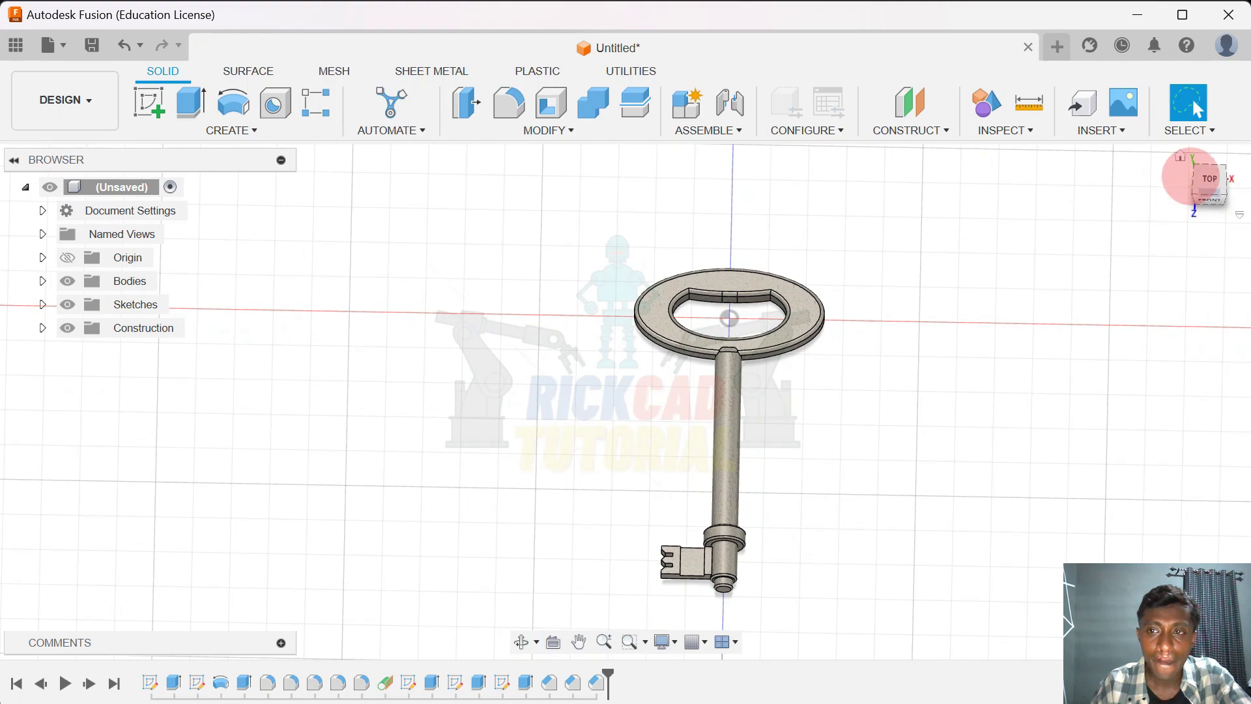
pyautogui.click(1208, 177)
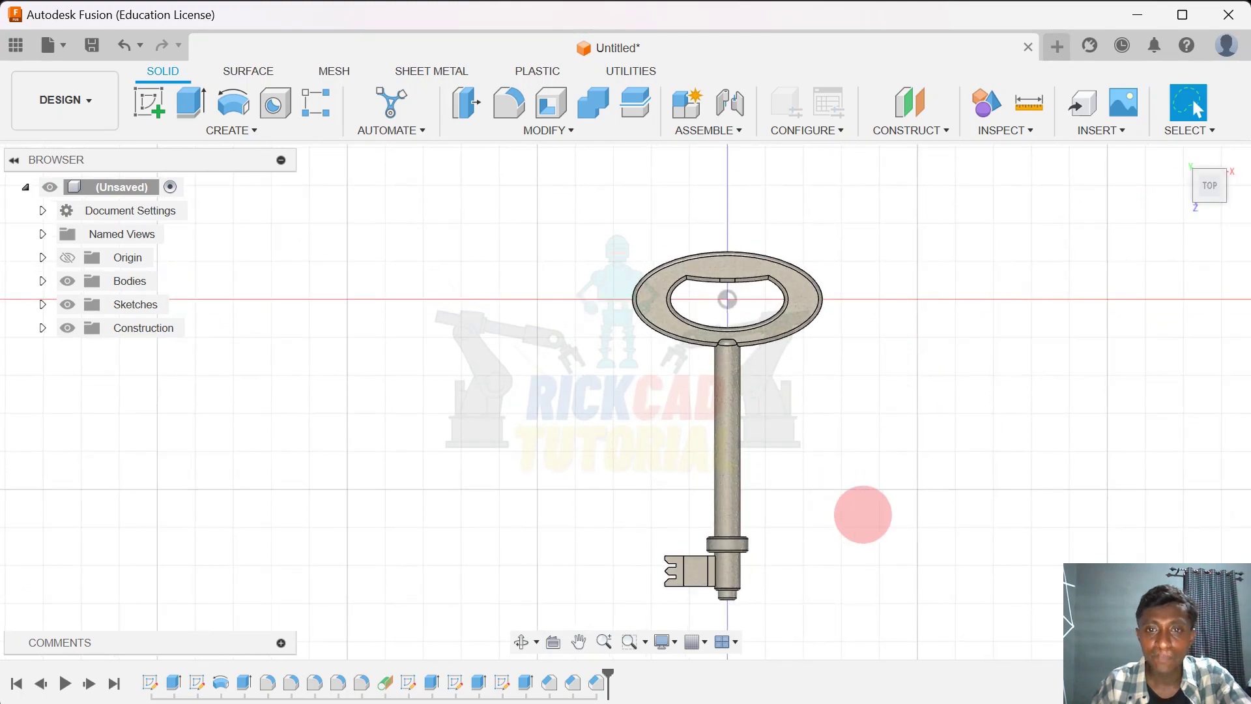
pyautogui.keyDown('shift'); pyautogui.moveTo(862, 514); pyautogui.dragTo(804, 501, button='middle'); pyautogui.keyUp('shift')
pyautogui.press('Escape')
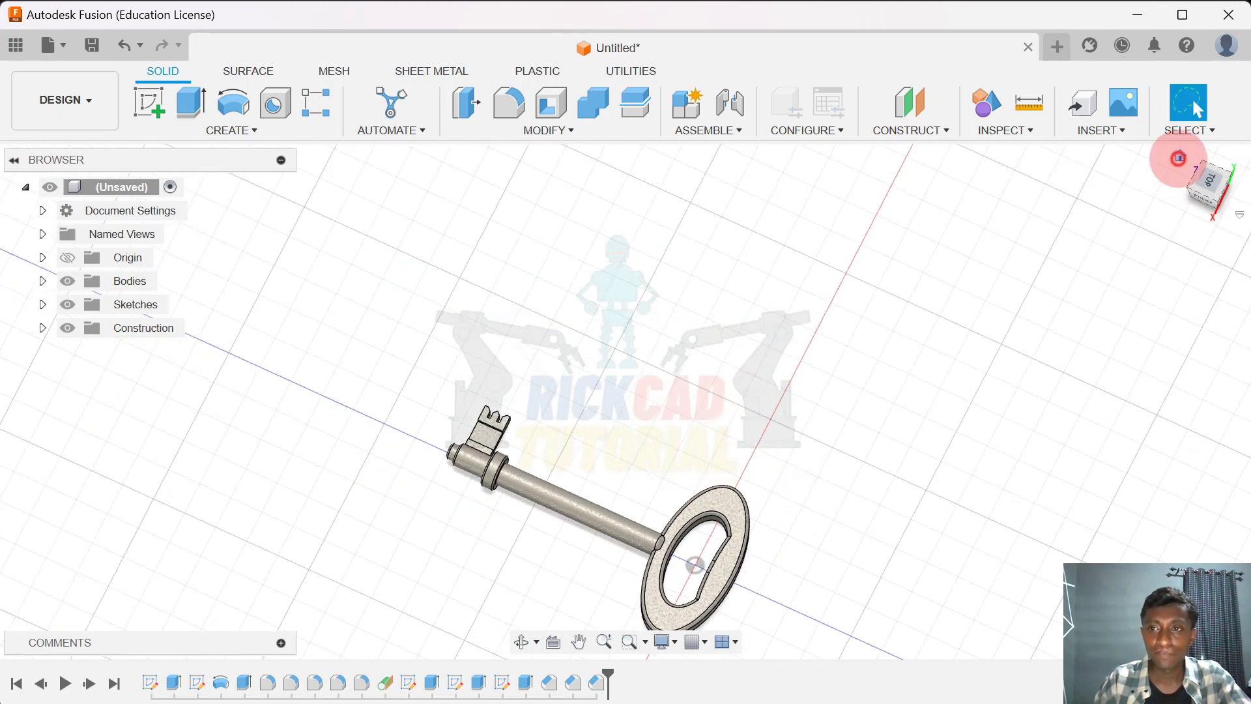
pyautogui.click(1175, 155)
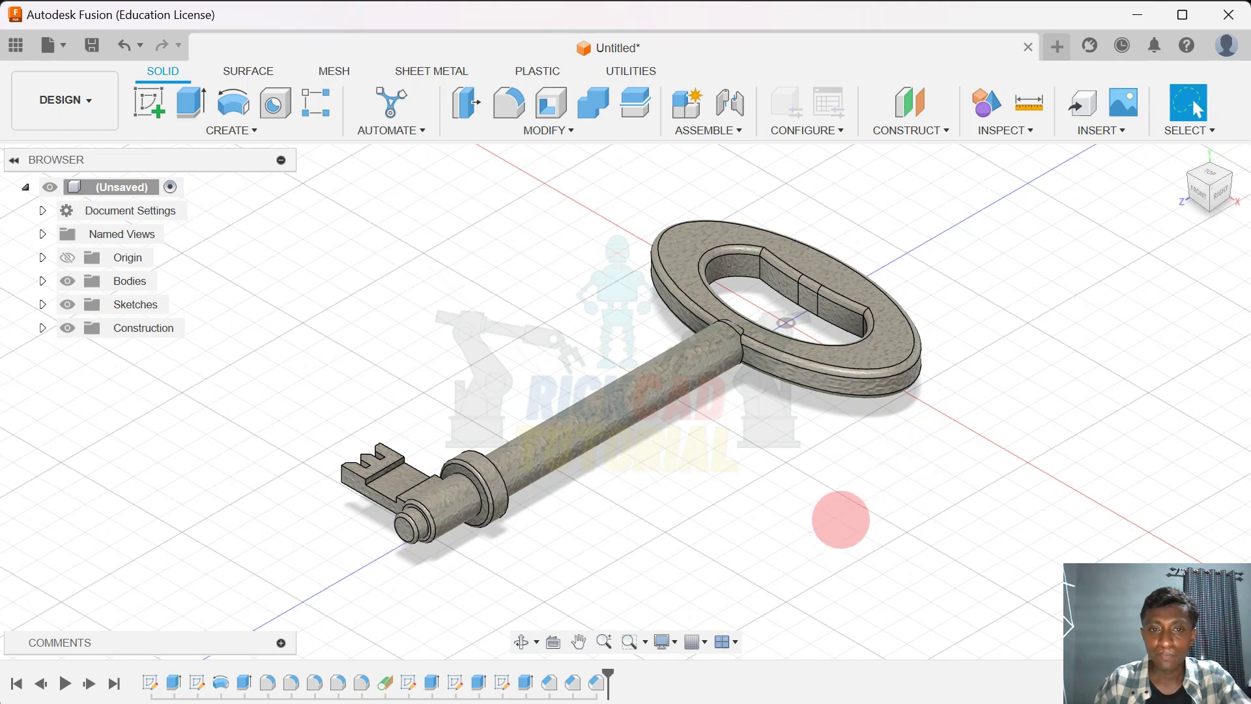